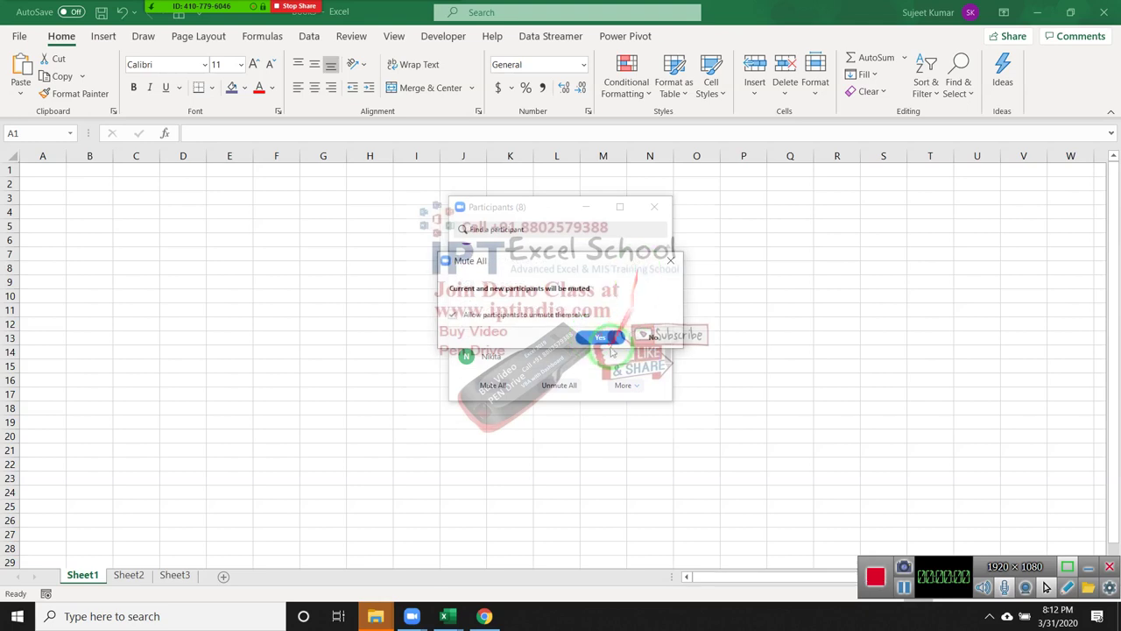
Step: Dismiss the meeting windows, bring Excel forward and show the Formulas ribbon
{"action": "left_click", "coordinate": [655, 209]}
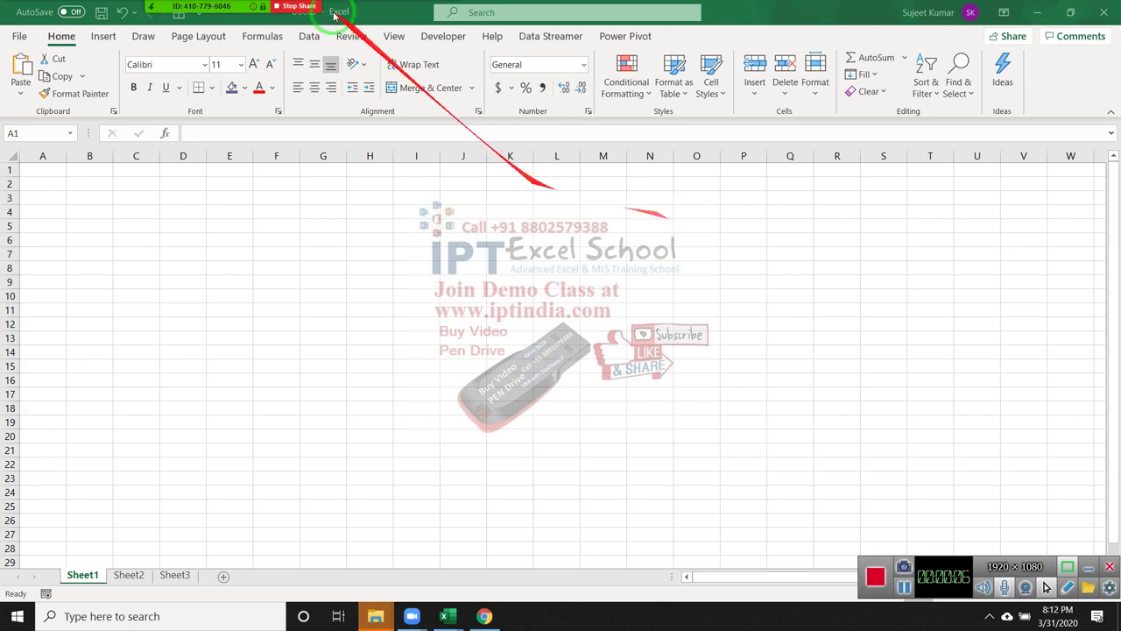
{"action": "left_click", "coordinate": [273, 35]}
{"action": "left_click", "coordinate": [274, 40]}
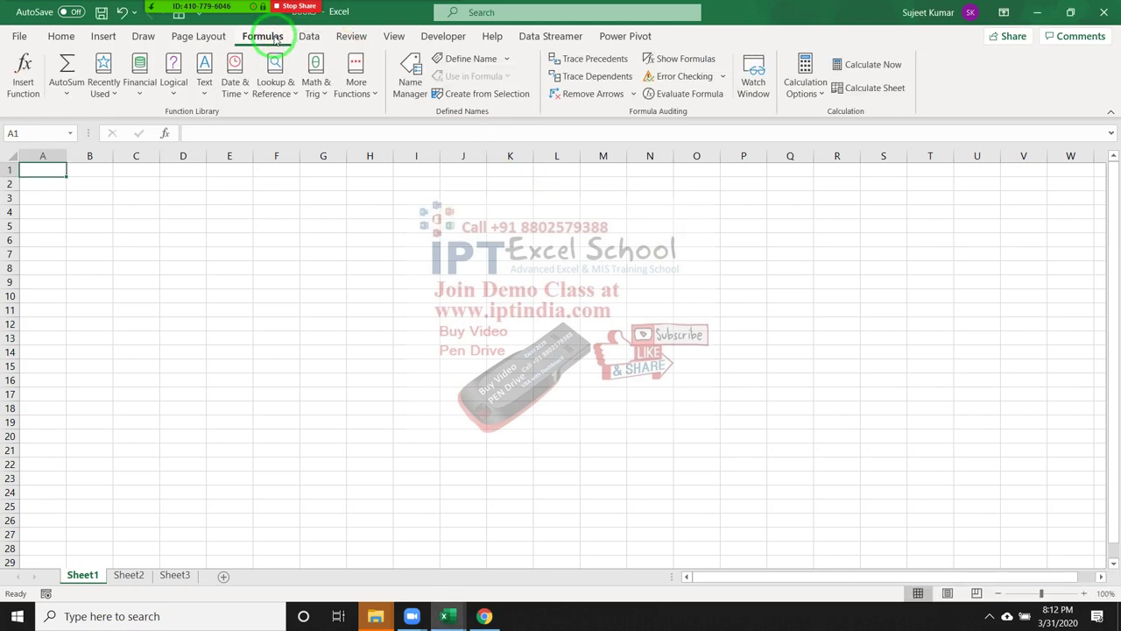
Step: Browse the Text and Logical function lists, then close them and select cells in column B
{"action": "left_click", "coordinate": [206, 85]}
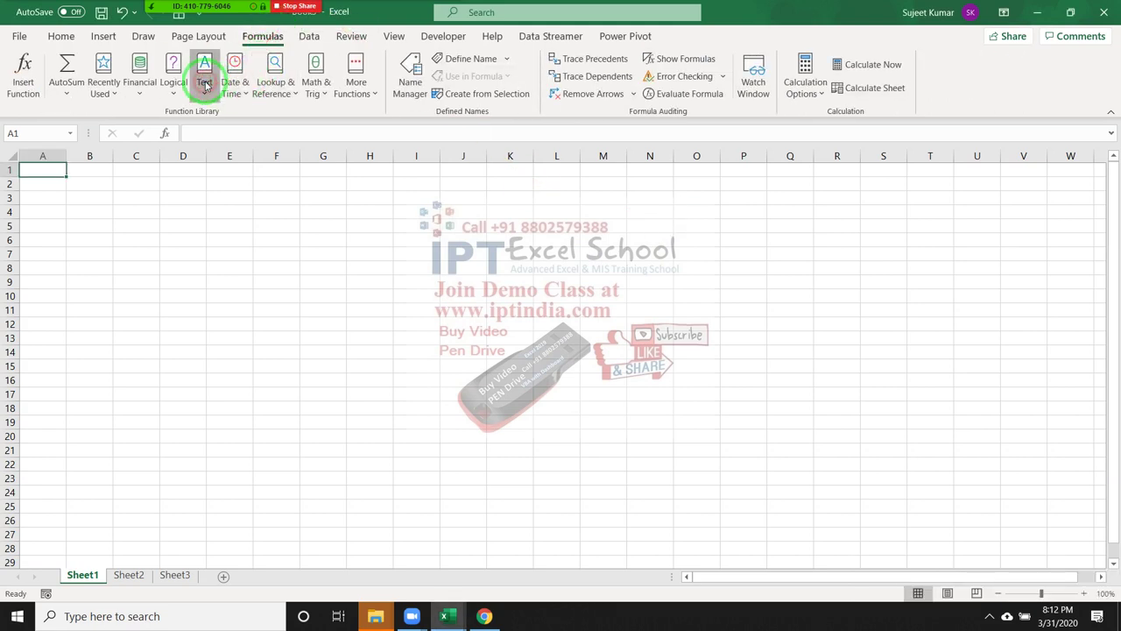
{"action": "left_click", "coordinate": [182, 93]}
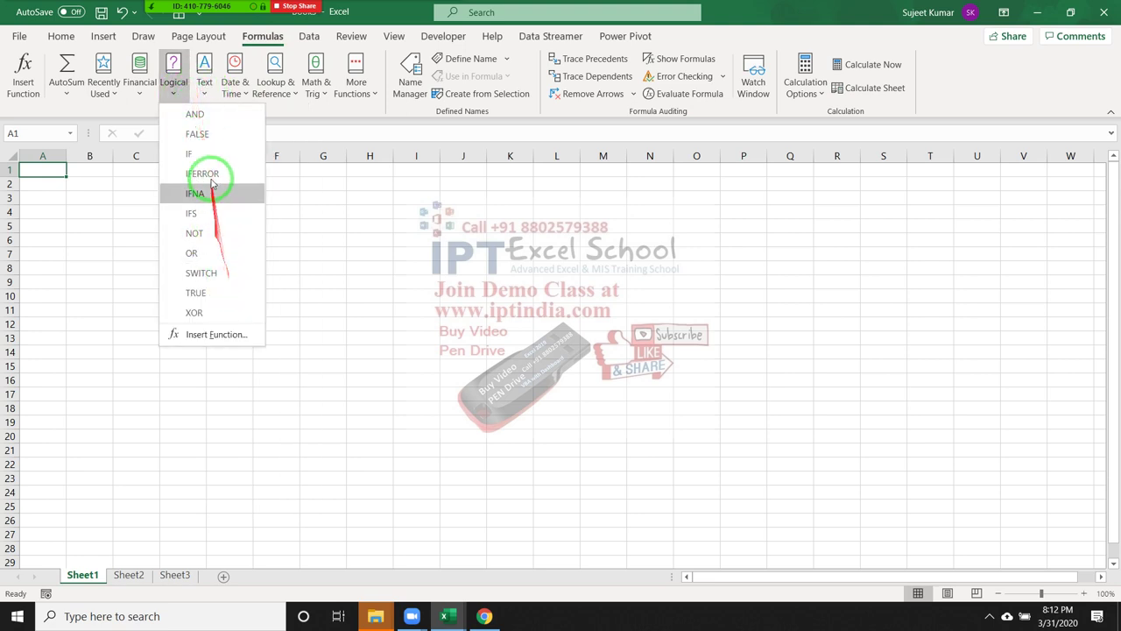
{"action": "left_click", "coordinate": [208, 88]}
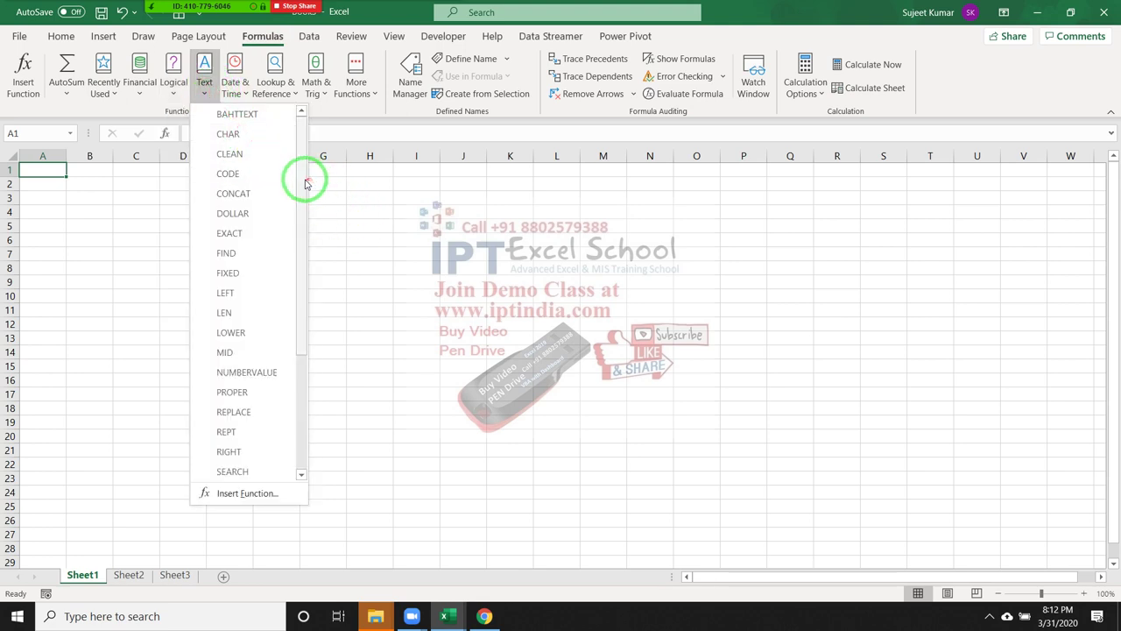
{"action": "mouse_move", "coordinate": [303, 182]}
{"action": "left_mouse_down"}
{"action": "mouse_move", "coordinate": [298, 249]}
{"action": "mouse_move", "coordinate": [306, 156]}
{"action": "left_mouse_up"}
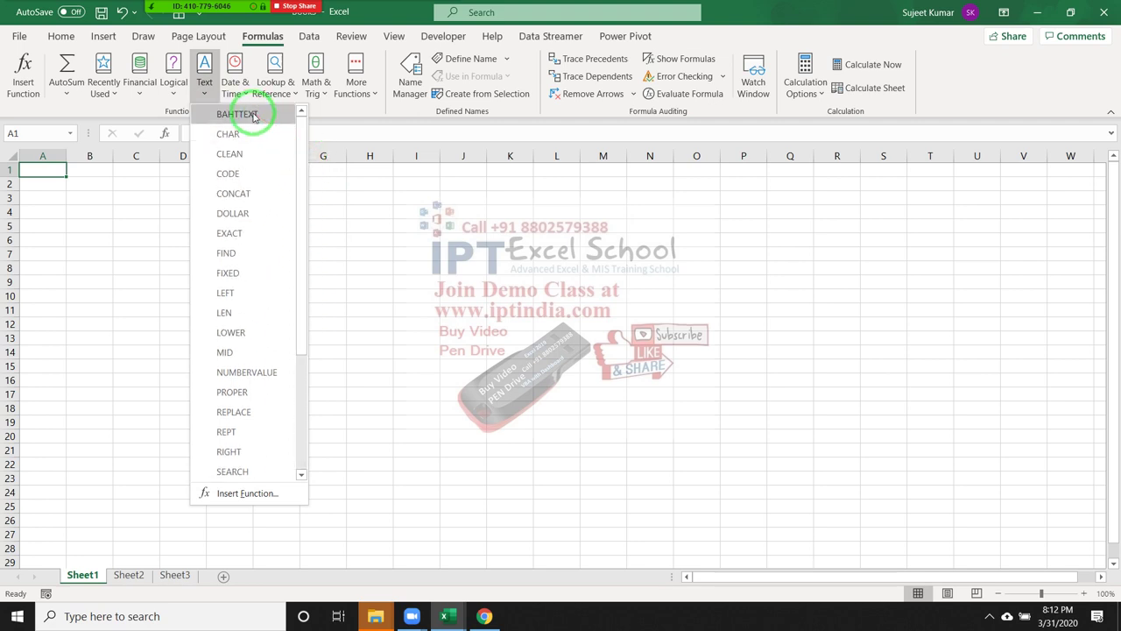
{"action": "left_click", "coordinate": [80, 188]}
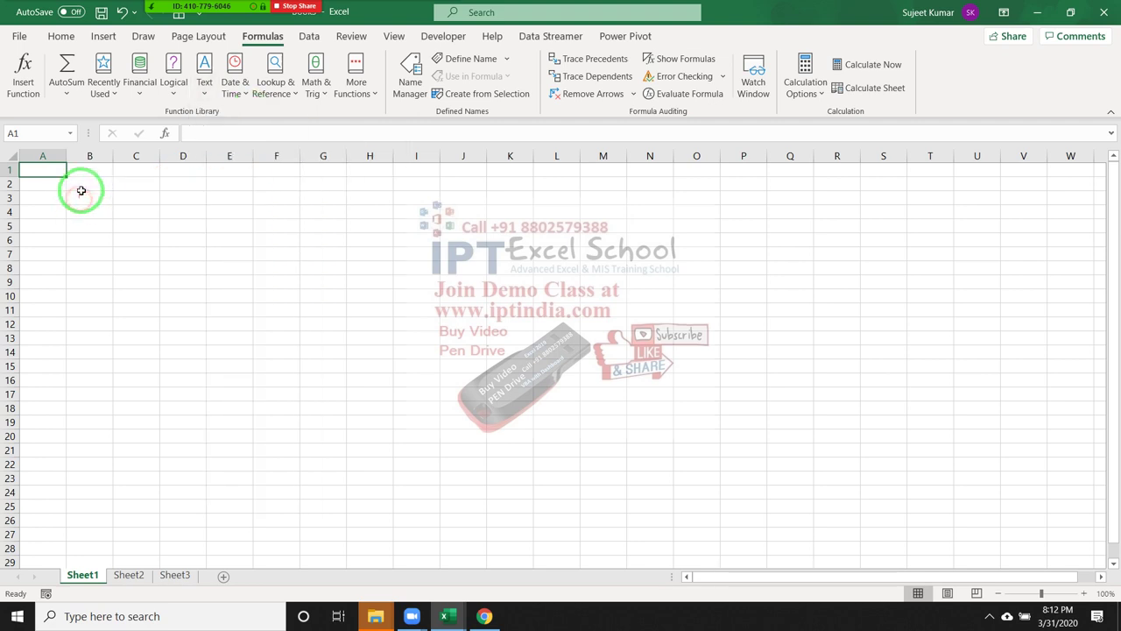
{"action": "left_click_drag", "start_coordinate": [80, 188], "coordinate": [87, 198]}
{"action": "left_click", "coordinate": [132, 228]}
Step: Enter 100 in cell B2
{"action": "scroll", "coordinate": [132, 228], "scroll_direction": "up", "scroll_amount": 3}
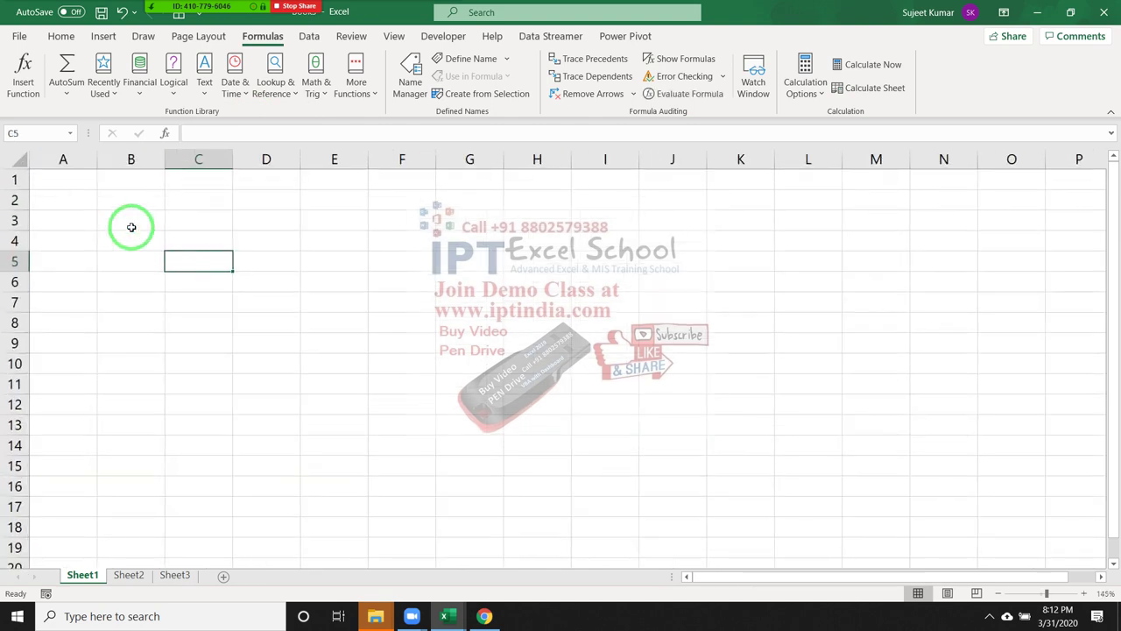
{"action": "left_click", "coordinate": [133, 201]}
{"action": "type", "text": "1"}
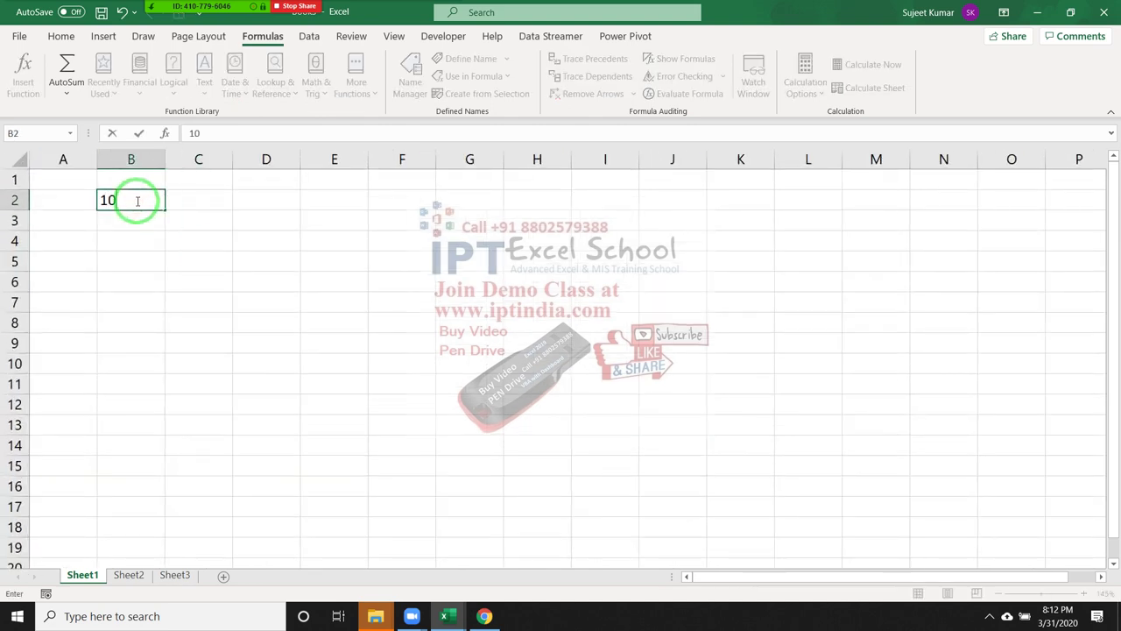
{"action": "type", "text": "0"}
{"action": "key", "text": "Return"}
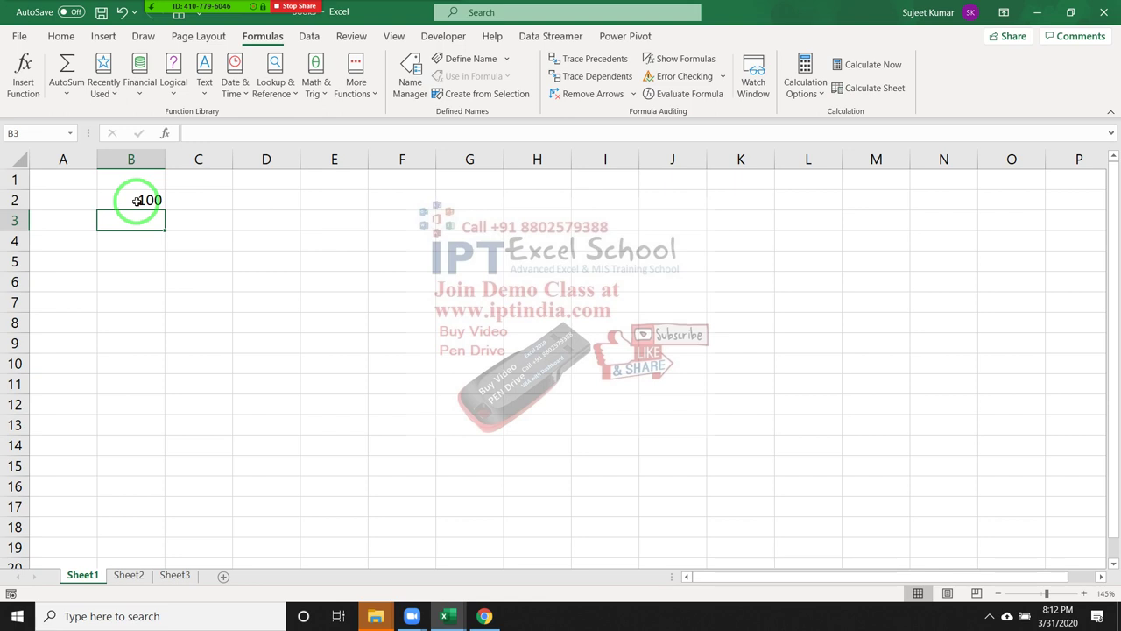
Step: Enter =BAHTTEXT(B2) in C2 and copy its Thai baht wording
{"action": "left_click", "coordinate": [136, 200]}
{"action": "key", "text": "Right"}
{"action": "type", "text": "=b"}
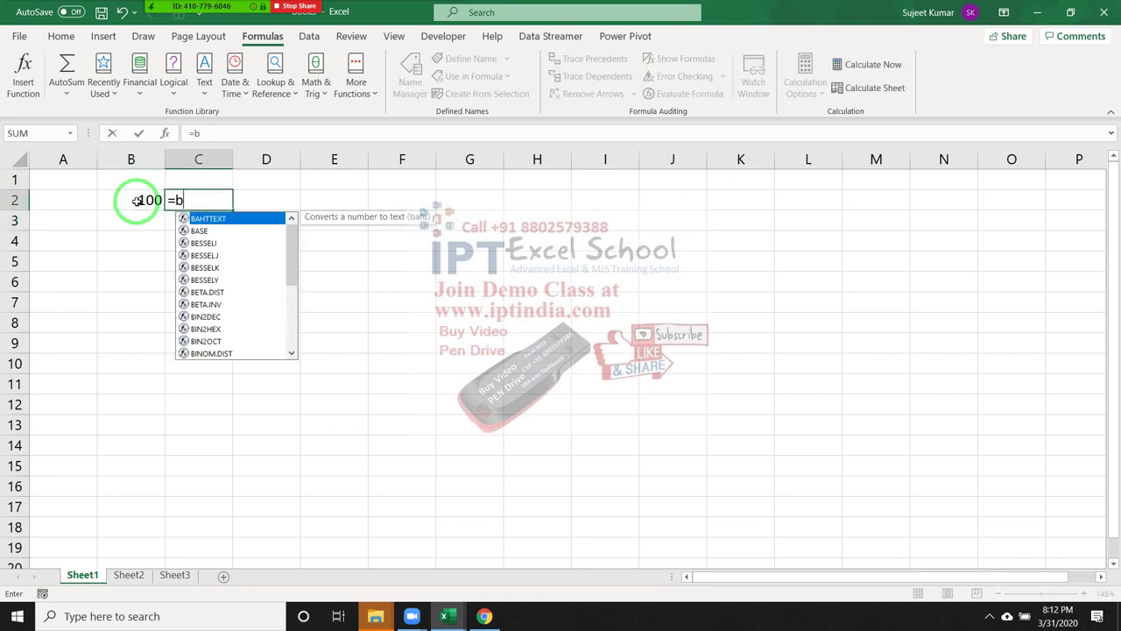
{"action": "type", "text": "h"}
{"action": "key", "text": "BackSpace"}
{"action": "key", "text": "Tab"}
{"action": "left_click", "coordinate": [136, 201]}
{"action": "key", "text": "Return"}
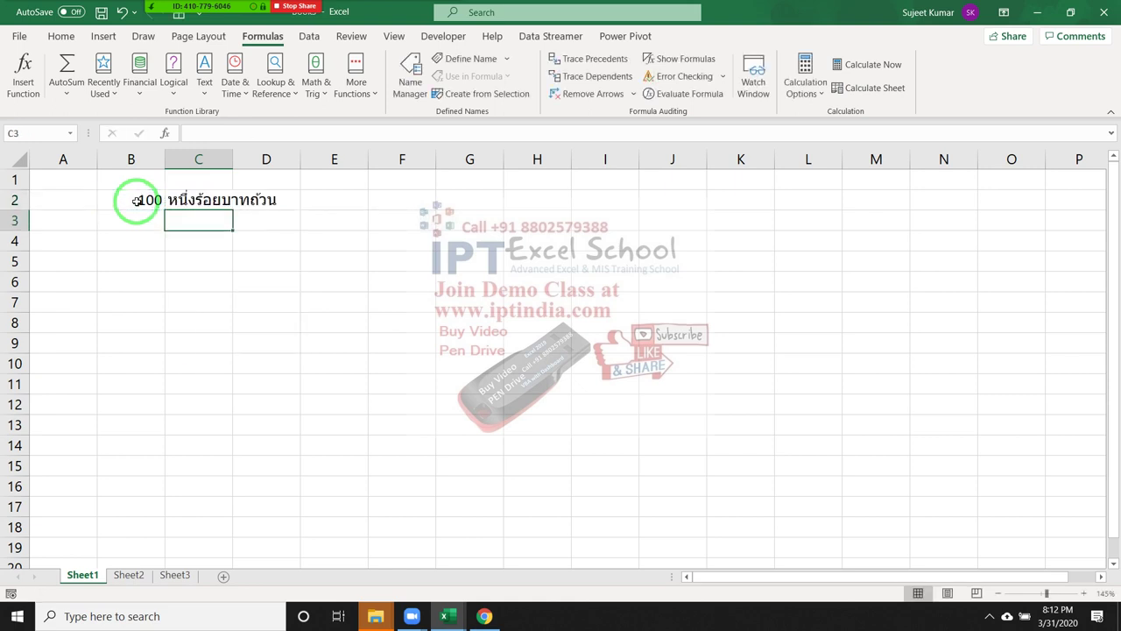
{"action": "key", "text": "Up"}
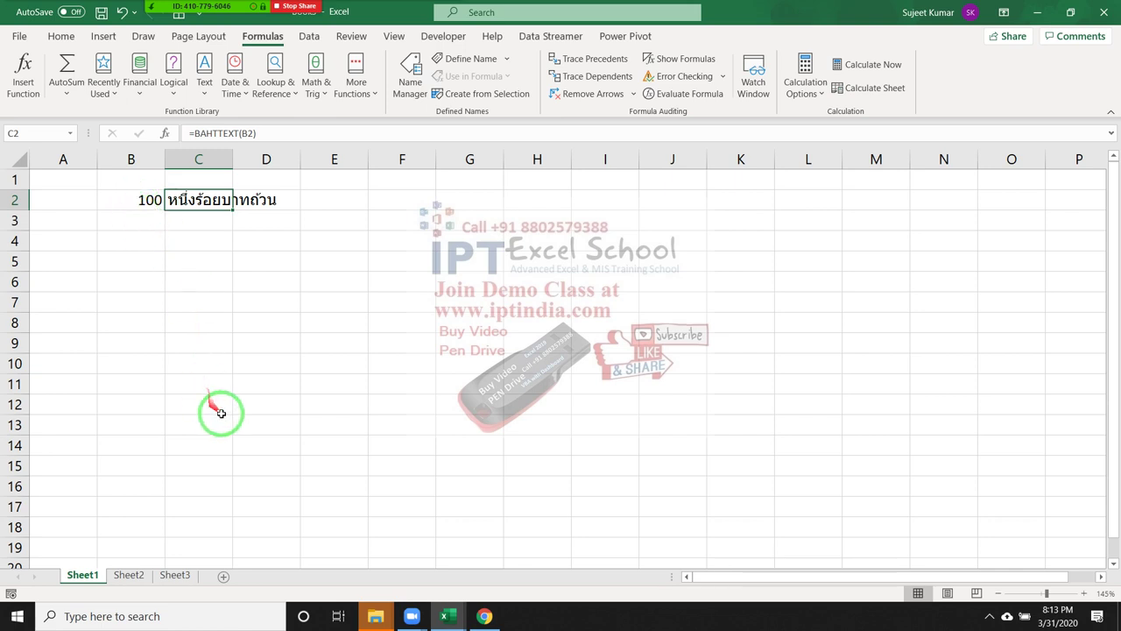
{"action": "key", "text": "ctrl+c"}
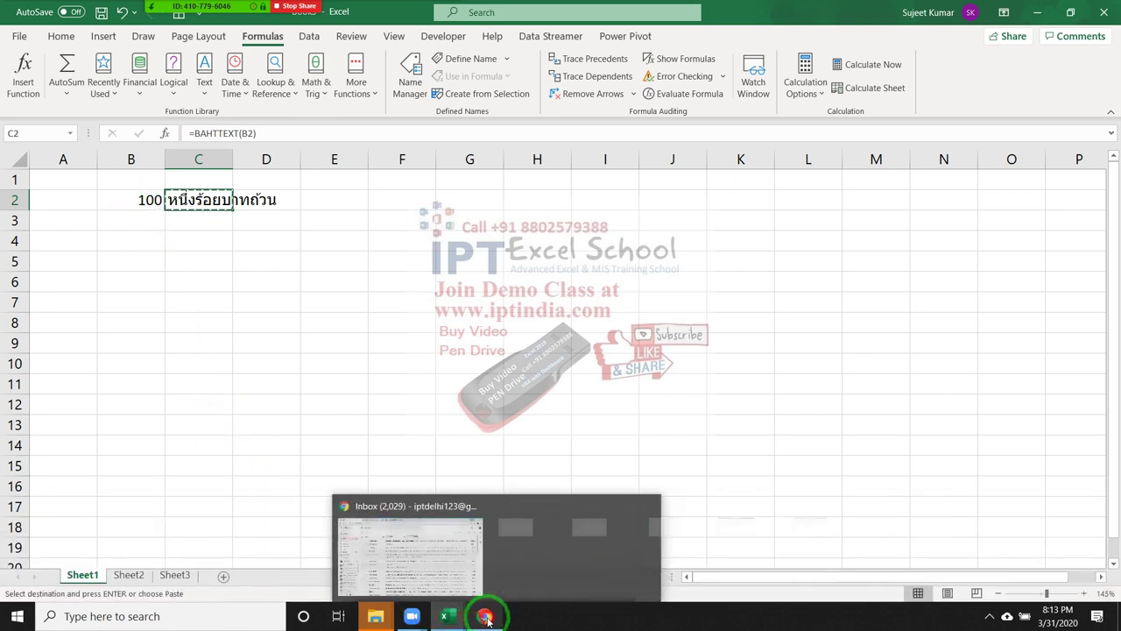
Step: In a new Chrome tab, go to google.com and launch Translate from the Google apps grid
{"action": "left_click", "coordinate": [484, 615]}
{"action": "left_click", "coordinate": [545, 11]}
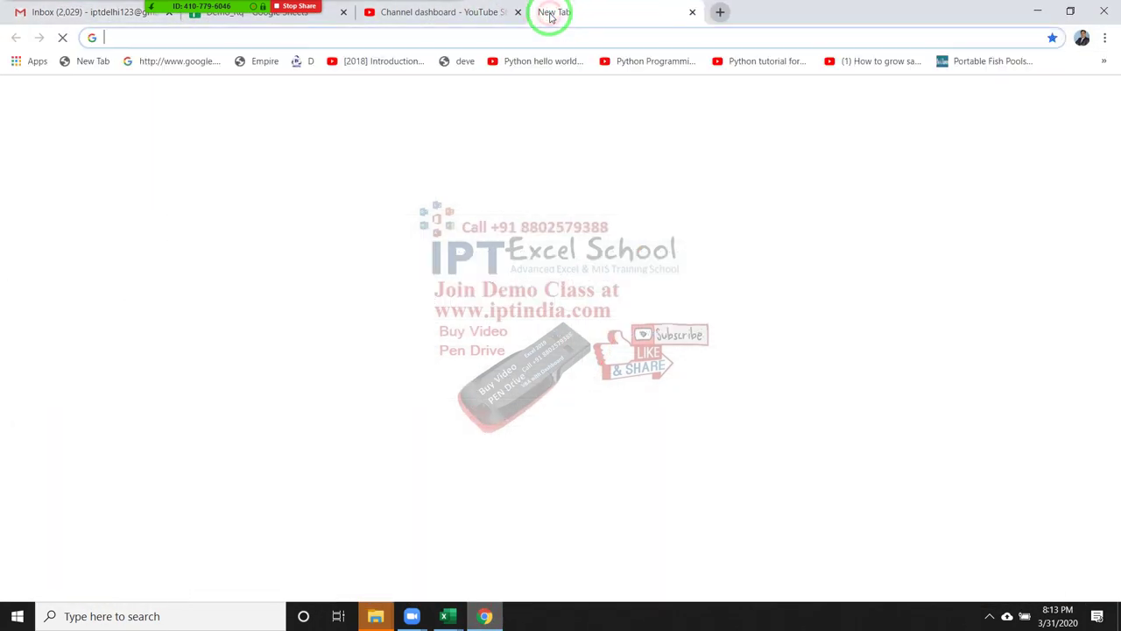
{"action": "type", "text": "g"}
{"action": "key", "text": "Return"}
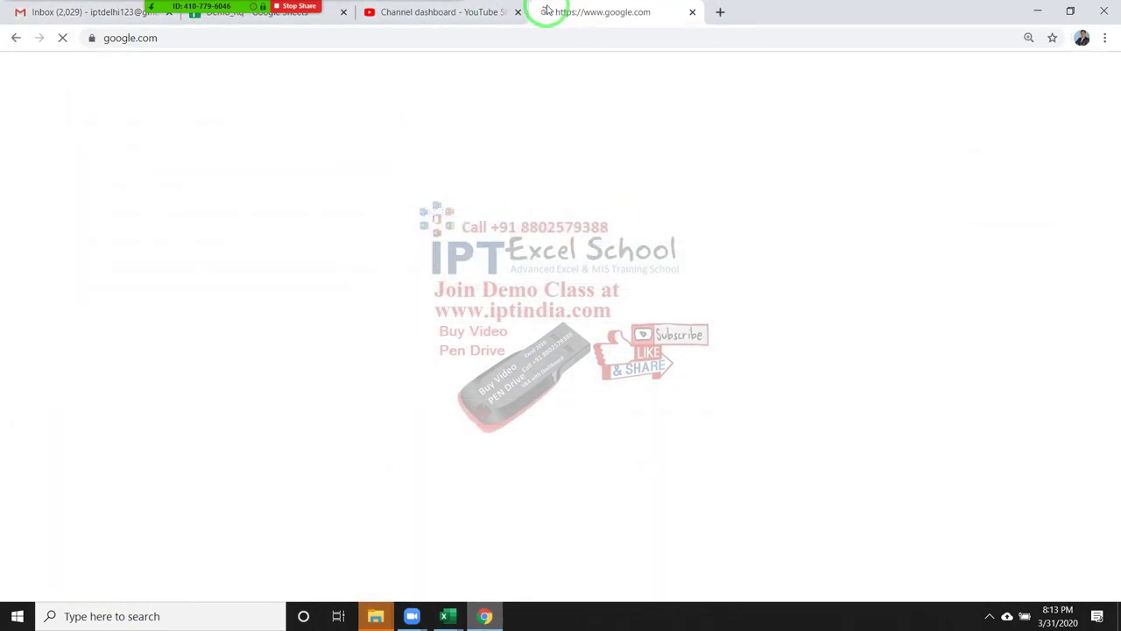
{"action": "left_click", "coordinate": [1040, 84]}
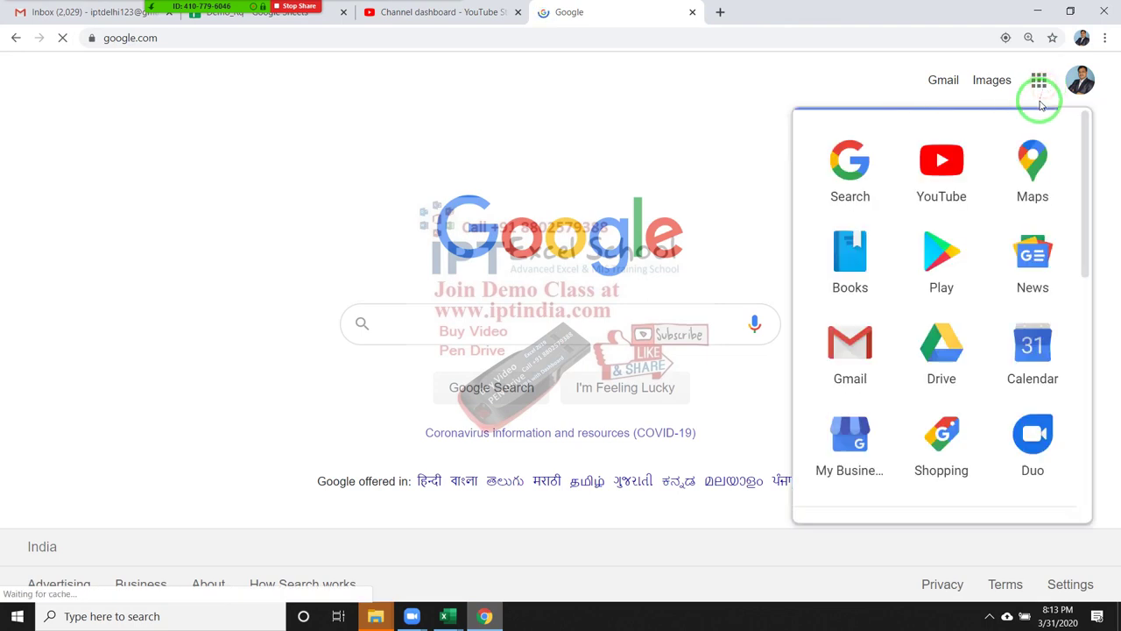
{"action": "scroll", "coordinate": [955, 434], "scroll_direction": "down", "scroll_amount": 3}
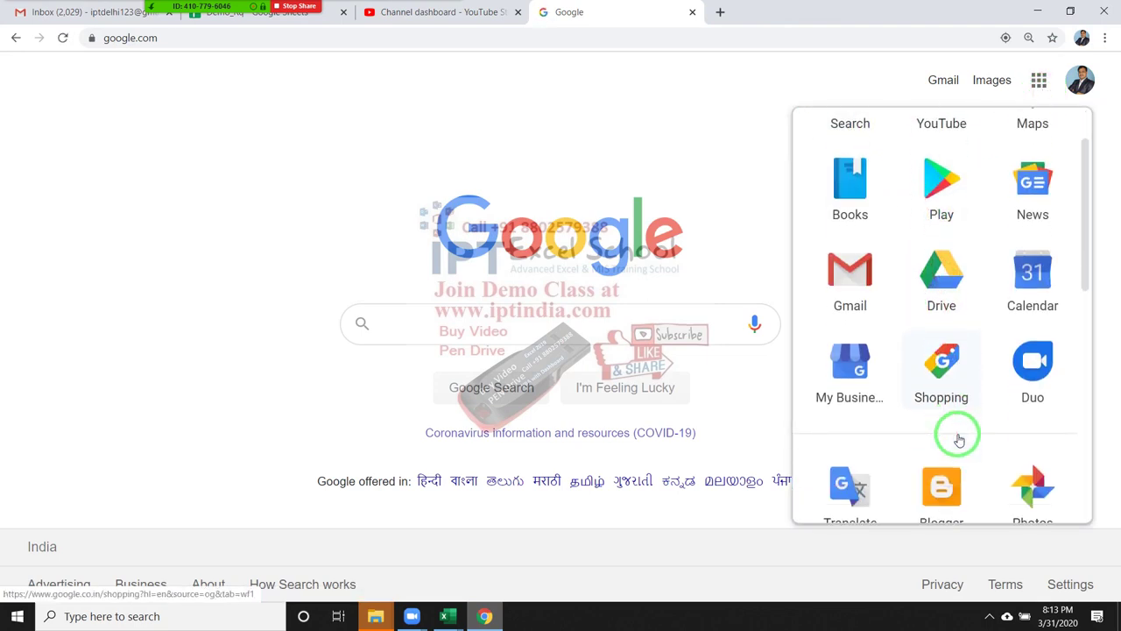
{"action": "left_click", "coordinate": [850, 281]}
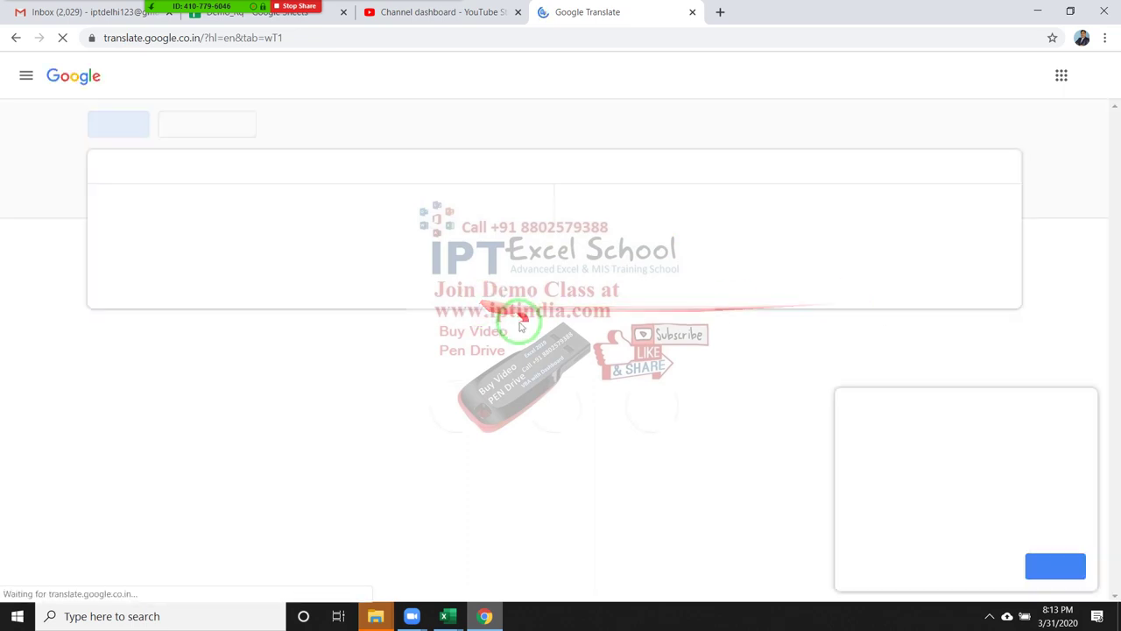
Step: Paste the Thai baht text into Google Translate and set English as the target language
{"action": "key", "text": "ctrl+v"}
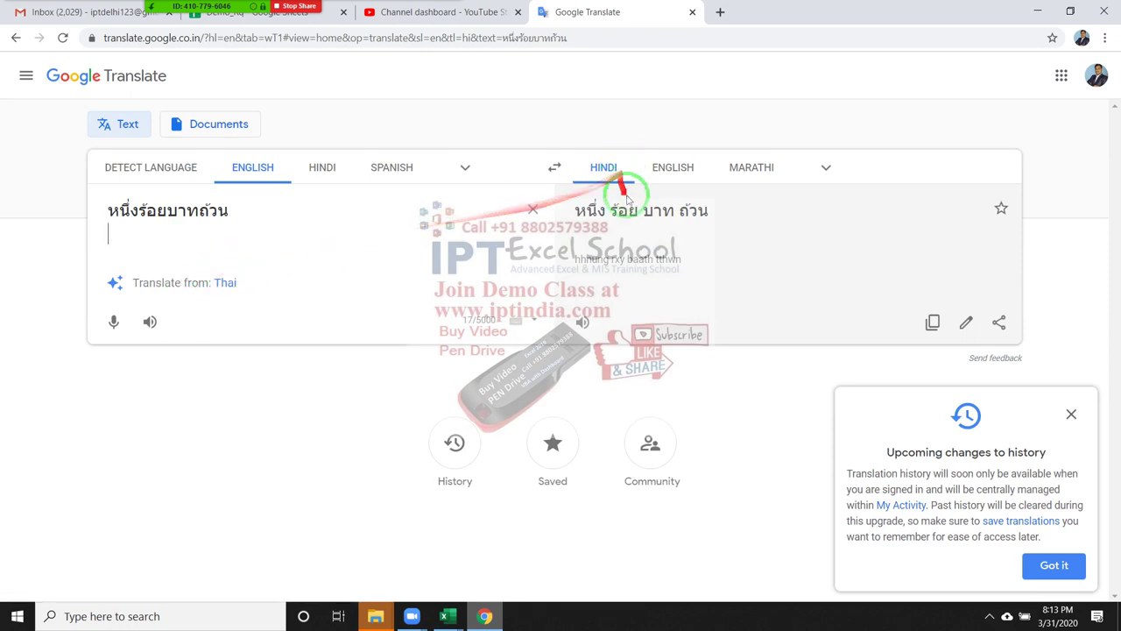
{"action": "left_click", "coordinate": [320, 211]}
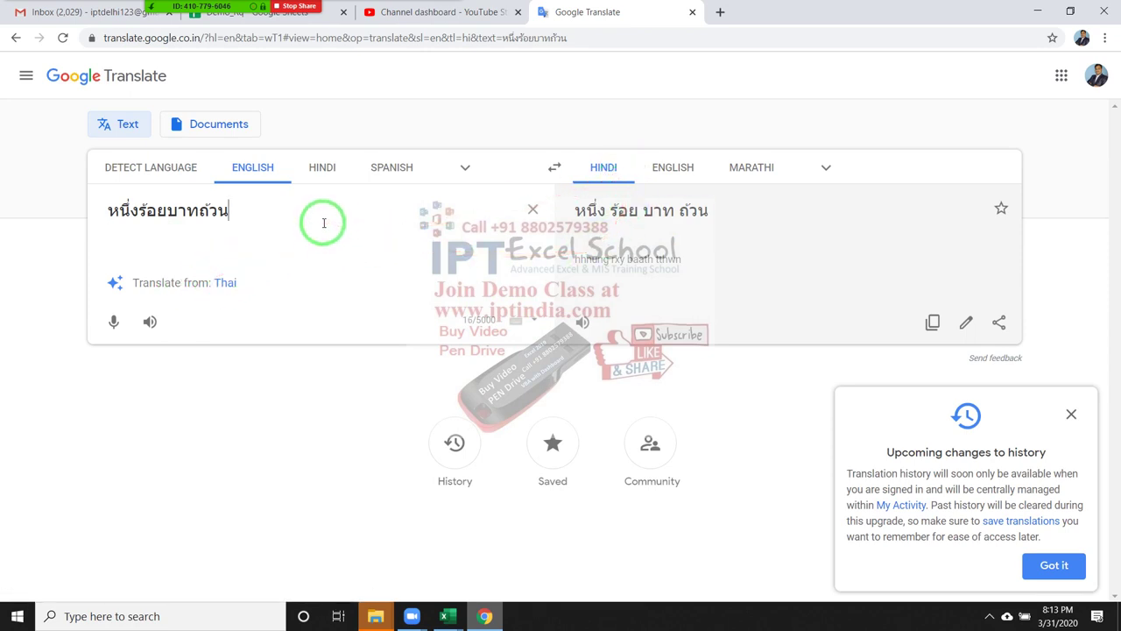
{"action": "left_click", "coordinate": [680, 167]}
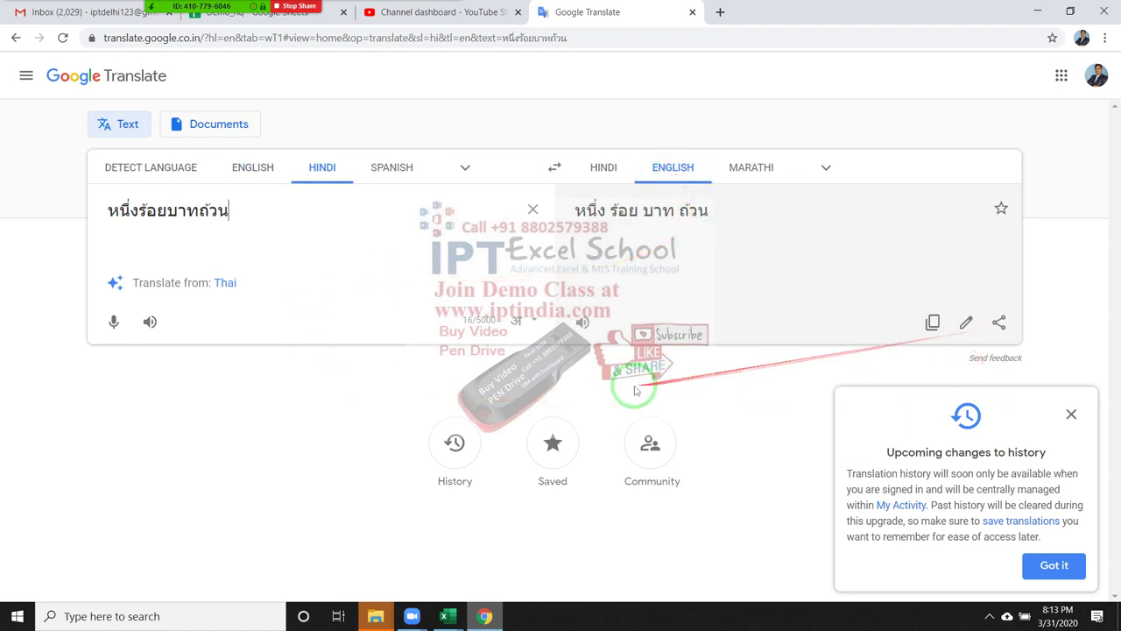
{"action": "left_click", "coordinate": [326, 221]}
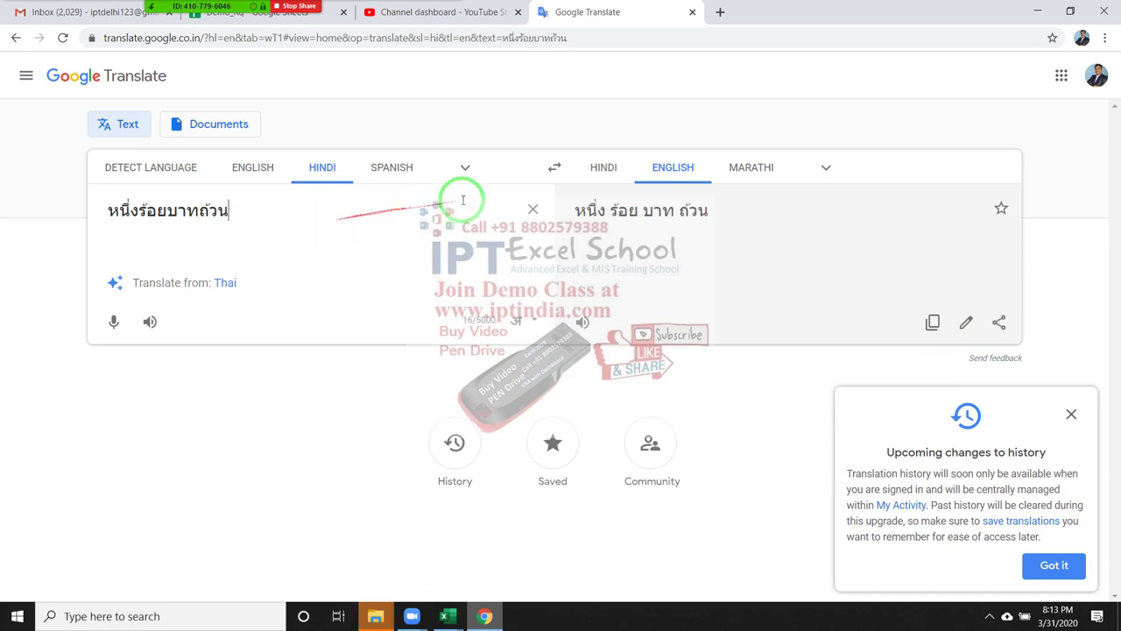
{"action": "left_click", "coordinate": [555, 170]}
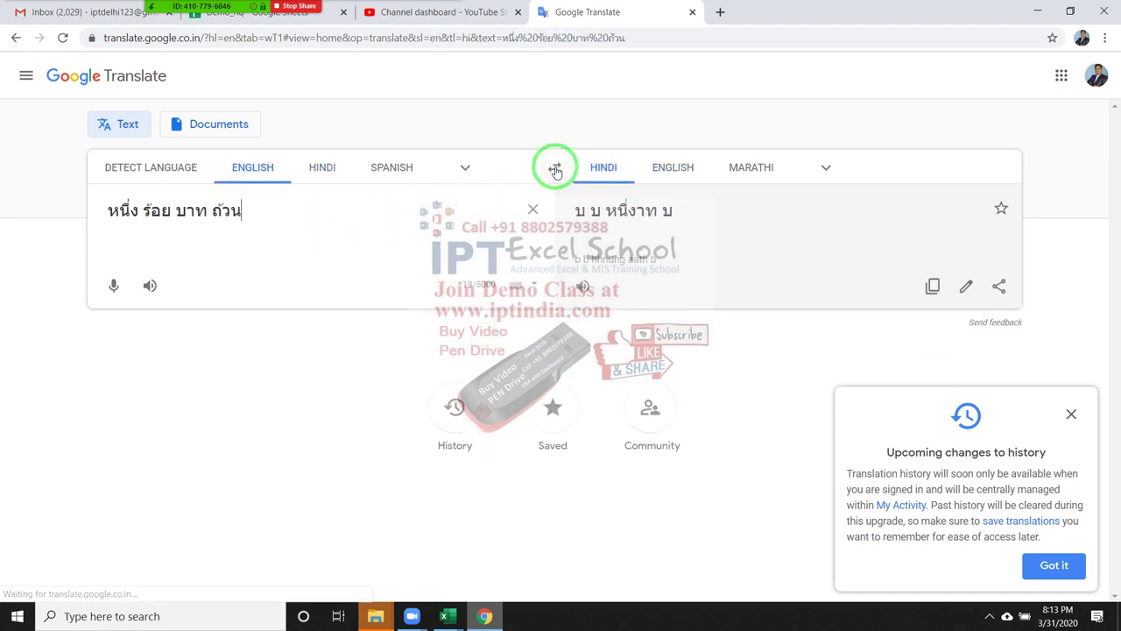
{"action": "left_click", "coordinate": [555, 170]}
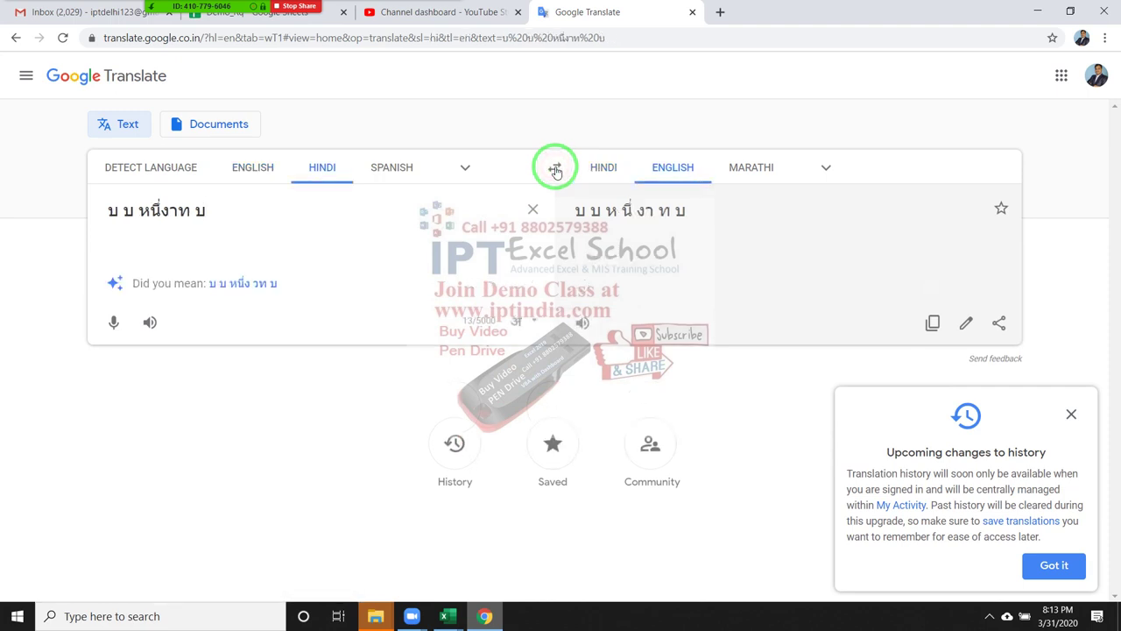
Step: Re-paste the Thai text with auto-detected source to get 'One hundred baht', then return to Excel
{"action": "left_click", "coordinate": [268, 212]}
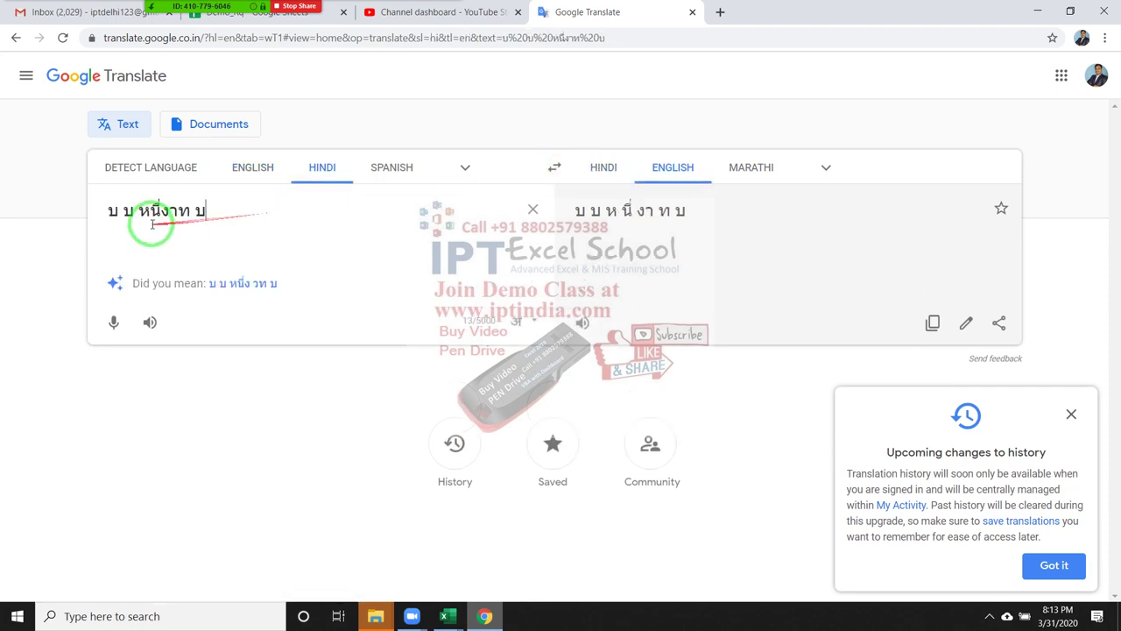
{"action": "left_click_drag", "start_coordinate": [268, 213], "coordinate": [17, 217]}
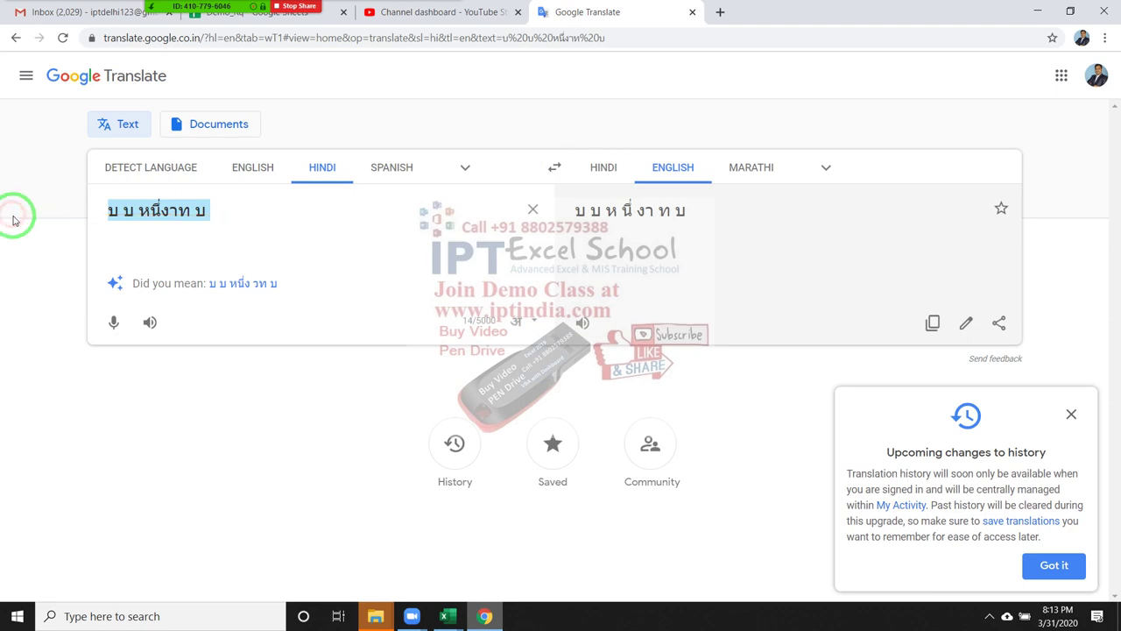
{"action": "key", "text": "ctrl+v"}
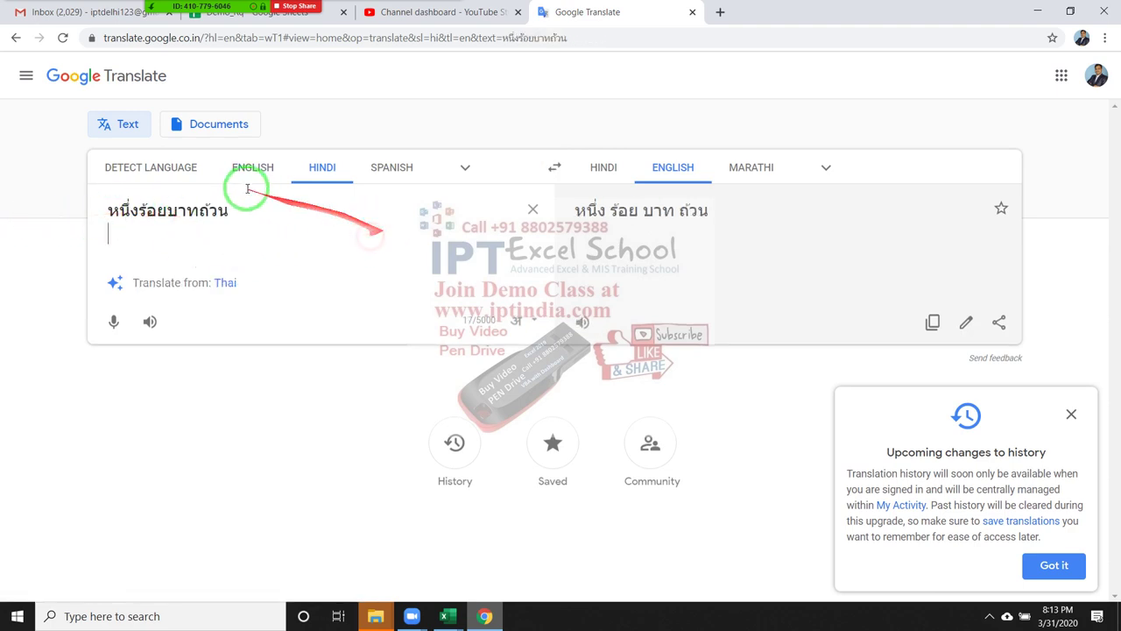
{"action": "left_click", "coordinate": [122, 170]}
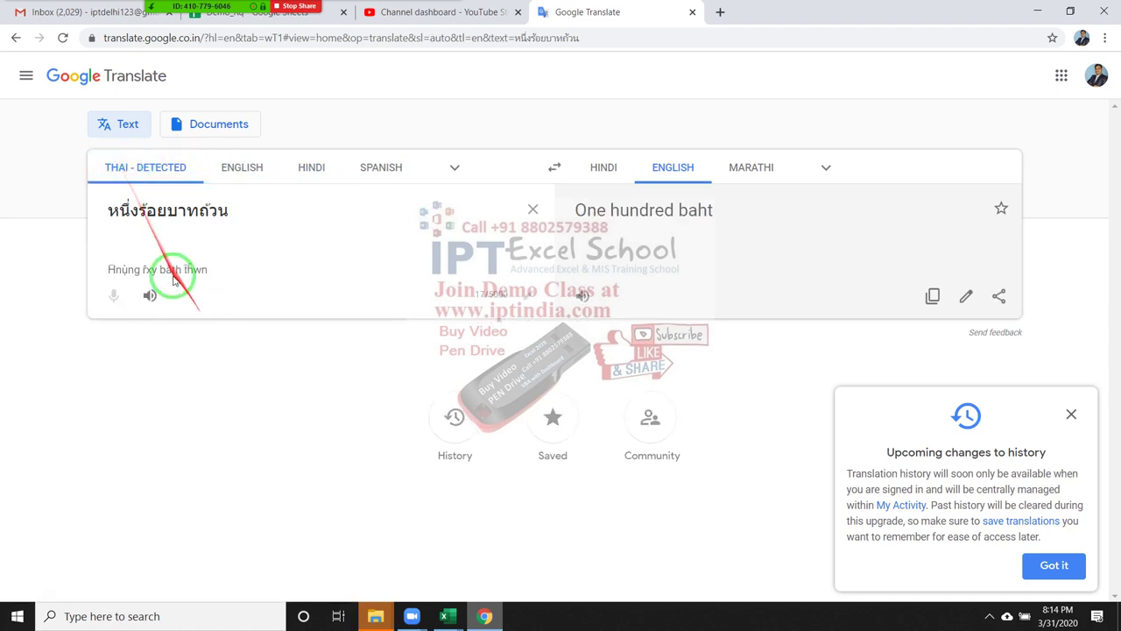
{"action": "left_click", "coordinate": [661, 171]}
{"action": "left_click", "coordinate": [662, 171]}
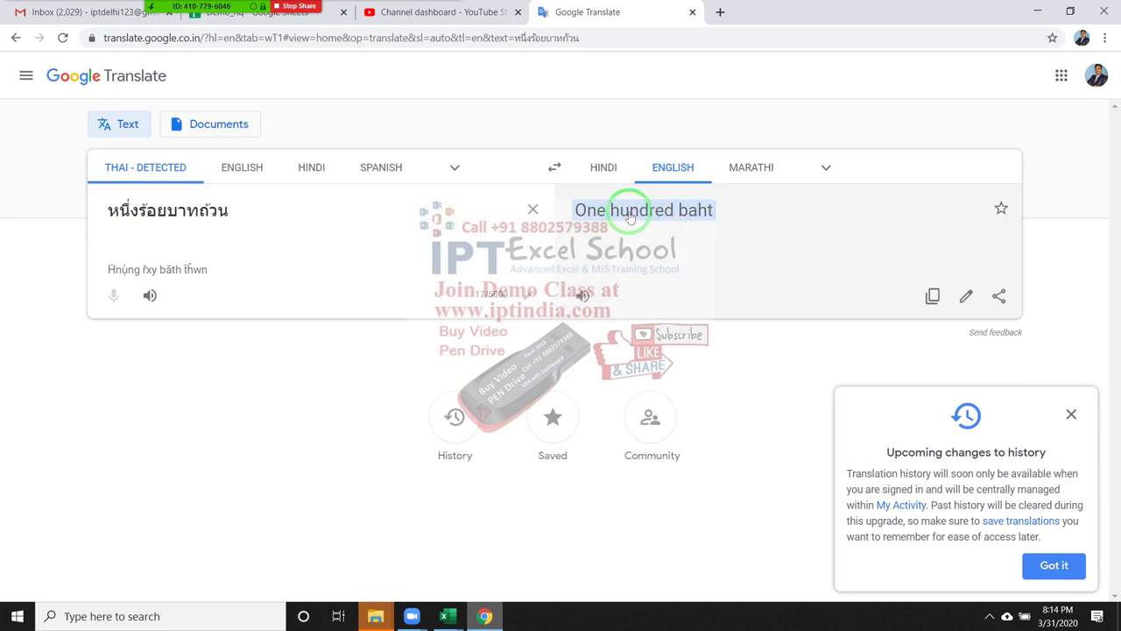
{"action": "key", "text": "alt+Tab"}
Step: Cancel the pending copy and delete the Thai baht wording from C2, moving to B2
{"action": "key", "text": "Escape"}
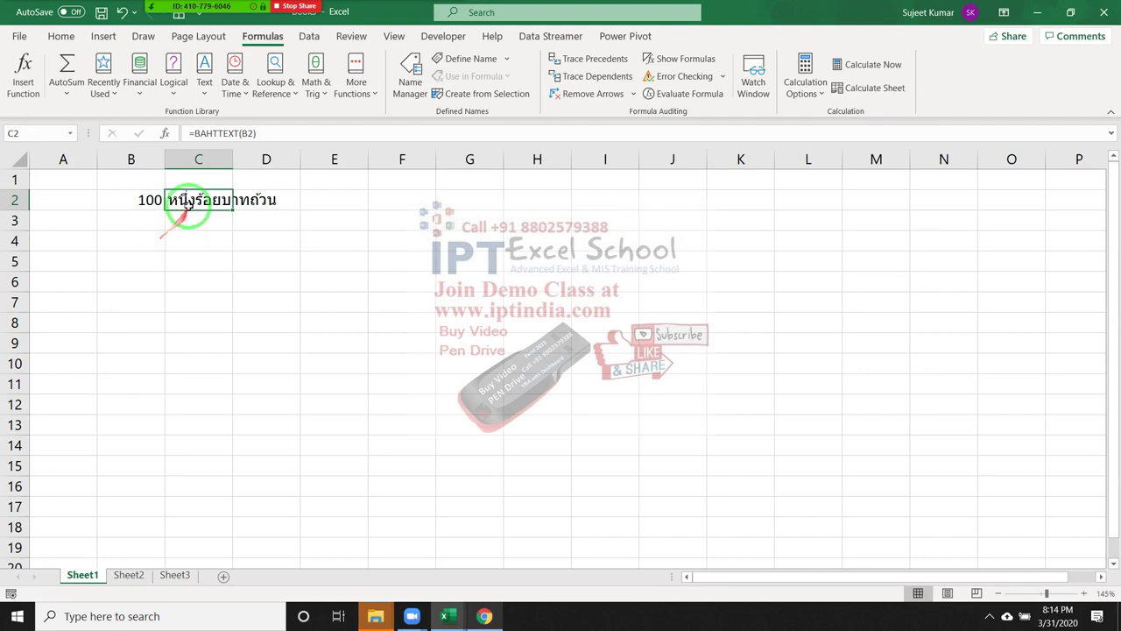
{"action": "left_click", "coordinate": [189, 222]}
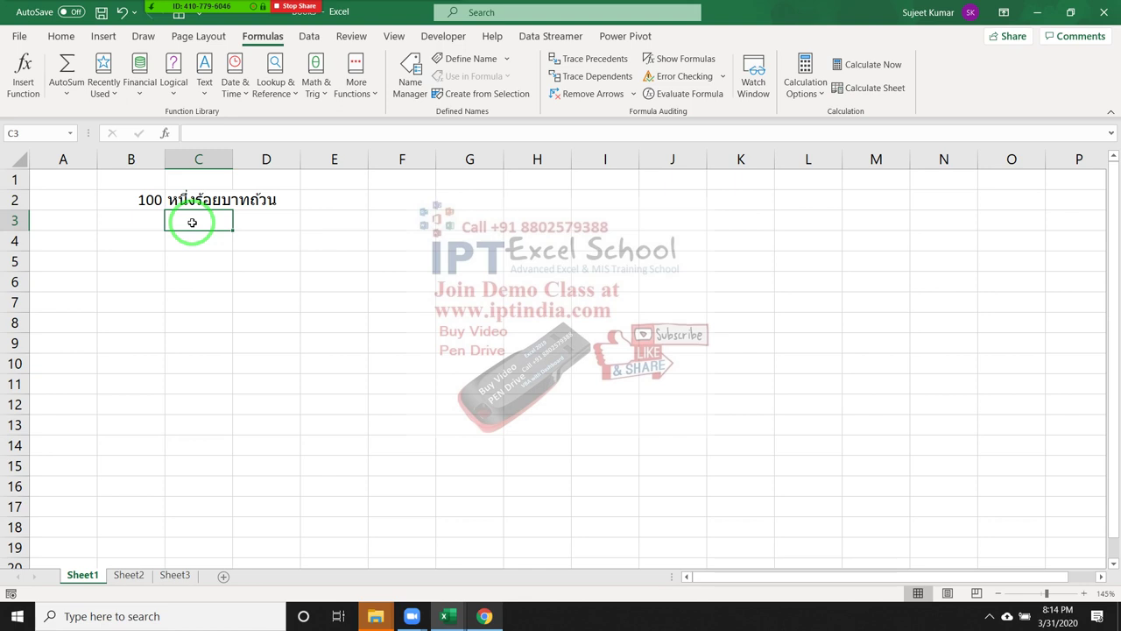
{"action": "left_click", "coordinate": [143, 201]}
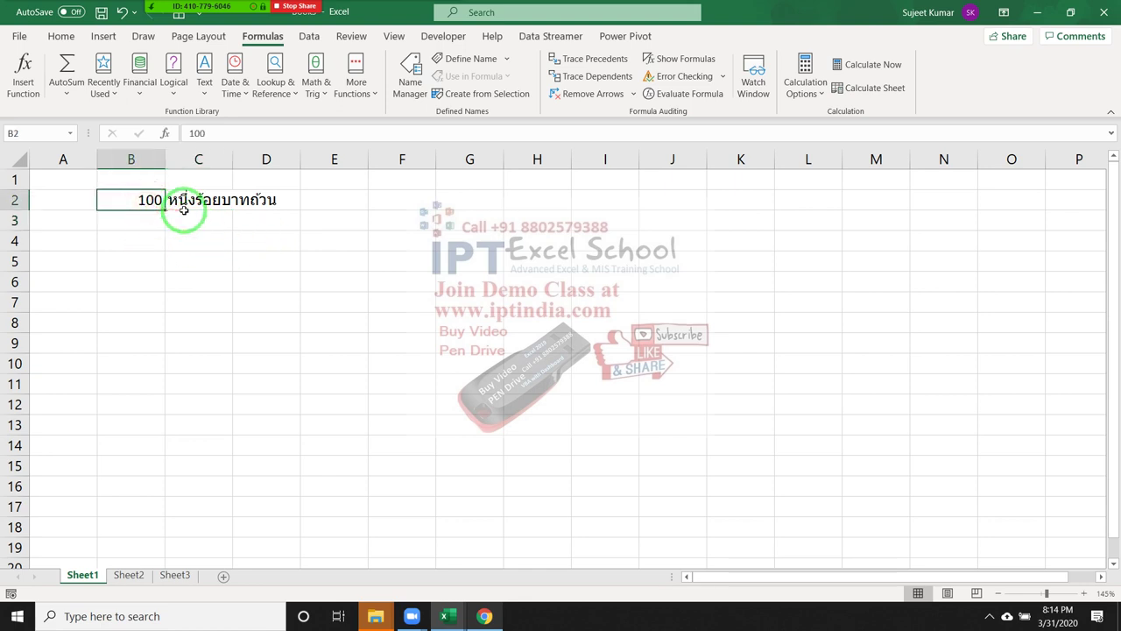
{"action": "left_click", "coordinate": [184, 213]}
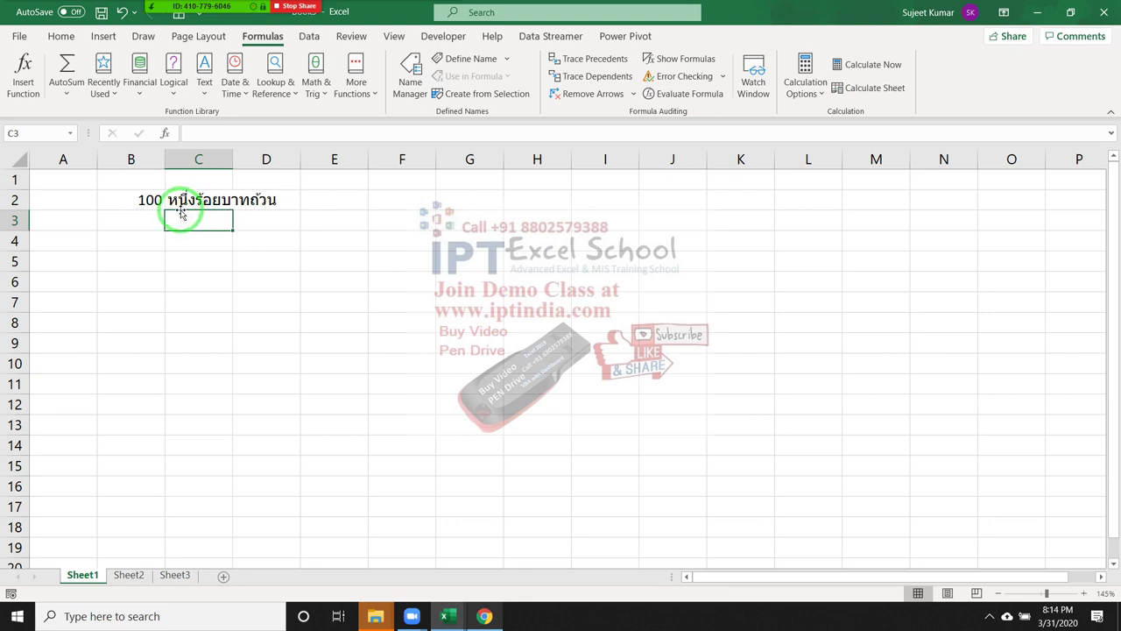
{"action": "left_click", "coordinate": [180, 208]}
{"action": "key", "text": "Delete"}
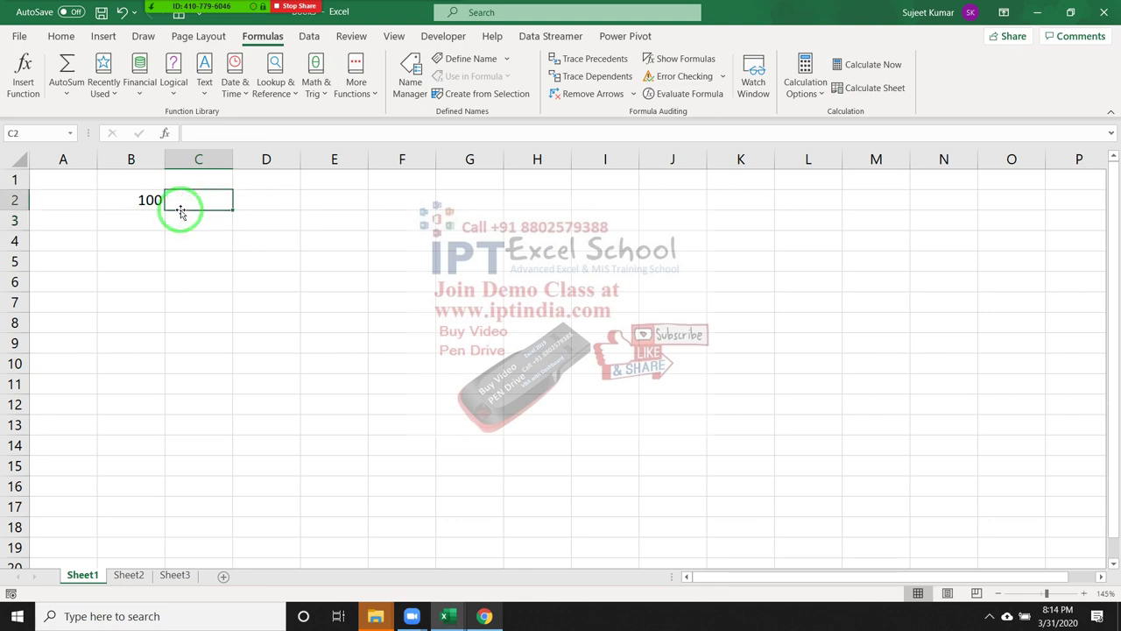
{"action": "key", "text": "Left"}
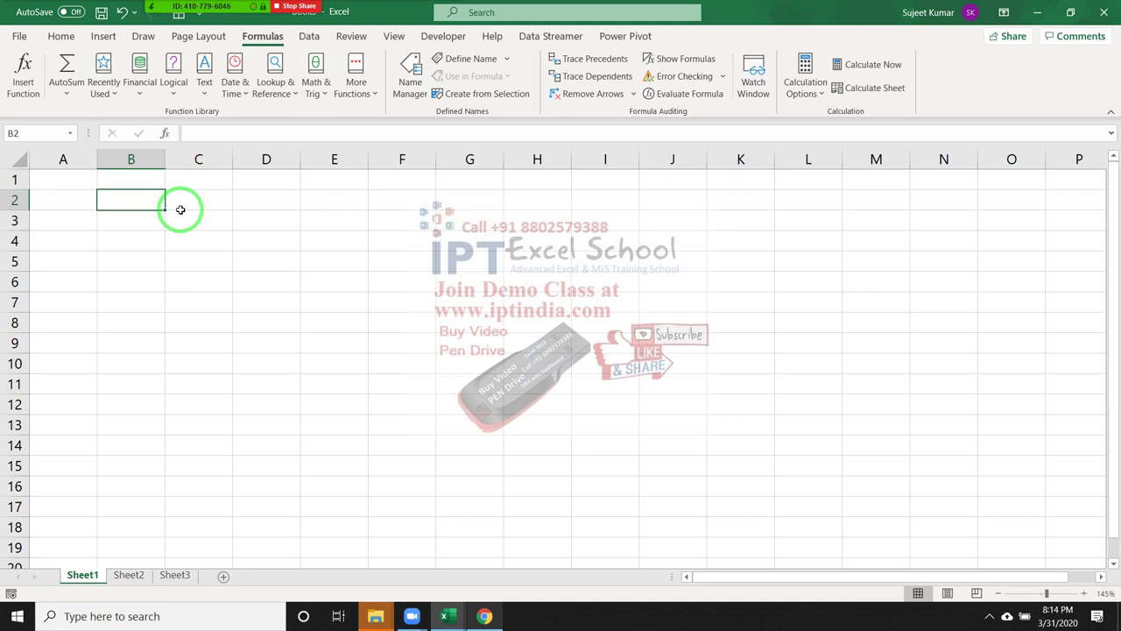
Step: Enter A in B2 and =CODE(B2) in C2, returning 65
{"action": "left_click", "coordinate": [204, 68]}
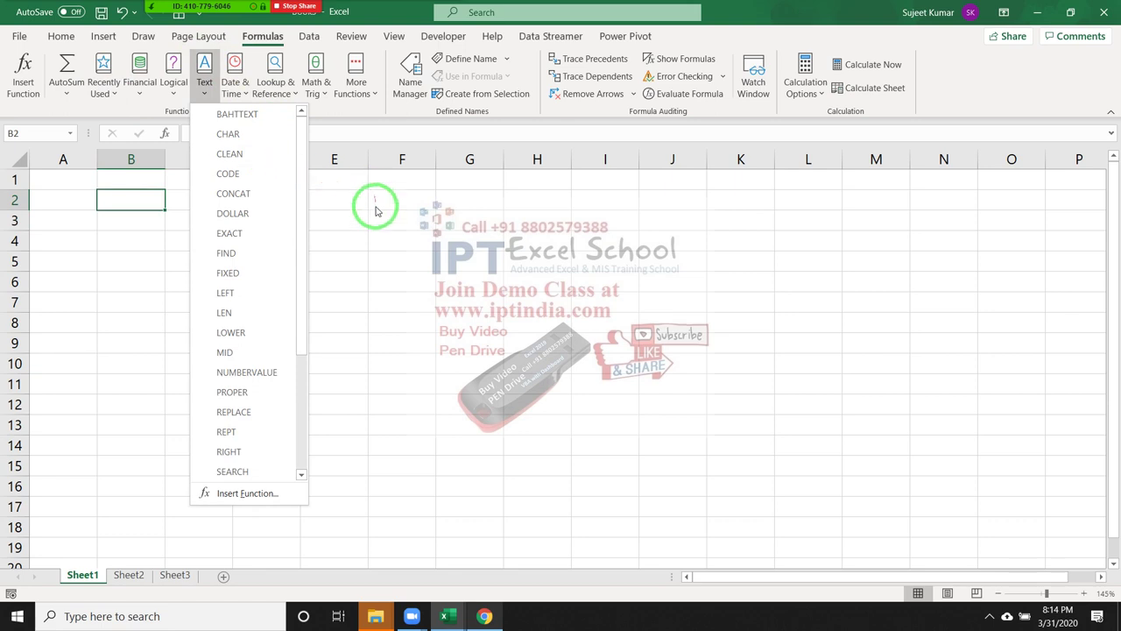
{"action": "left_click_drag", "start_coordinate": [373, 206], "coordinate": [128, 237]}
{"action": "type", "text": "A"}
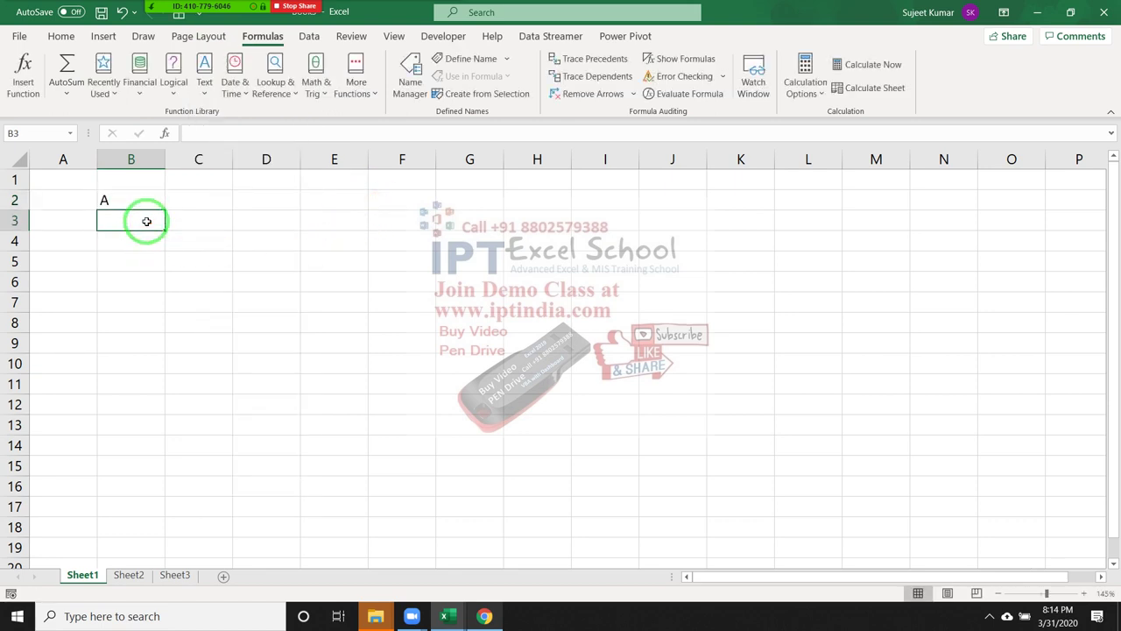
{"action": "key", "text": "Tab"}
{"action": "type", "text": "=co"}
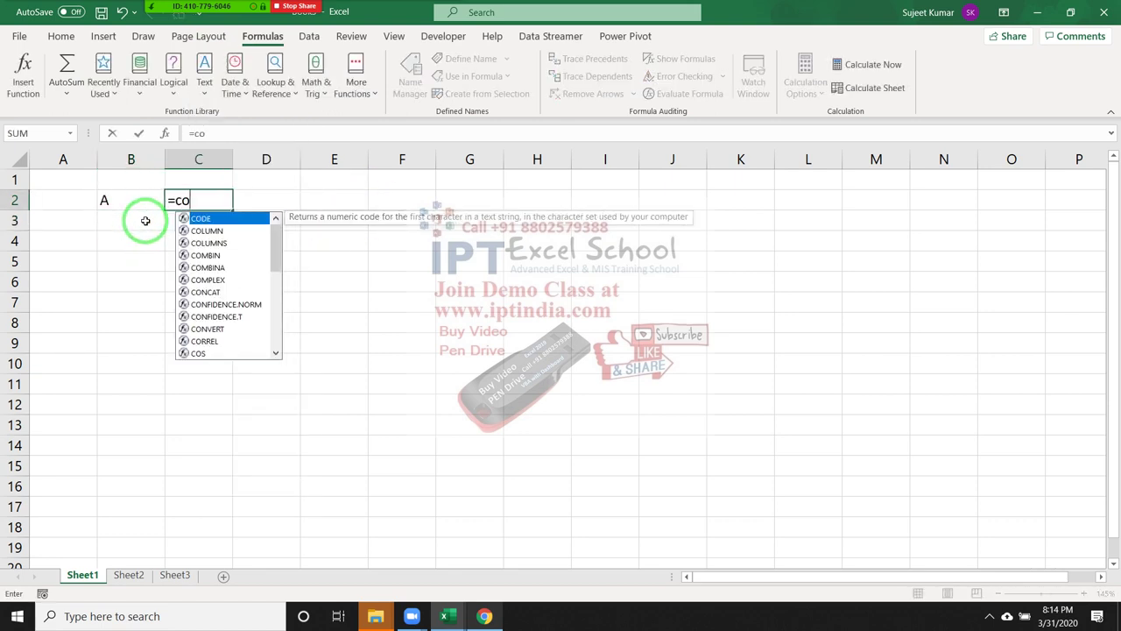
{"action": "type", "text": "de"}
{"action": "key", "text": "Tab"}
{"action": "key", "text": "Left"}
{"action": "key", "text": "Return"}
{"action": "key", "text": "Up"}
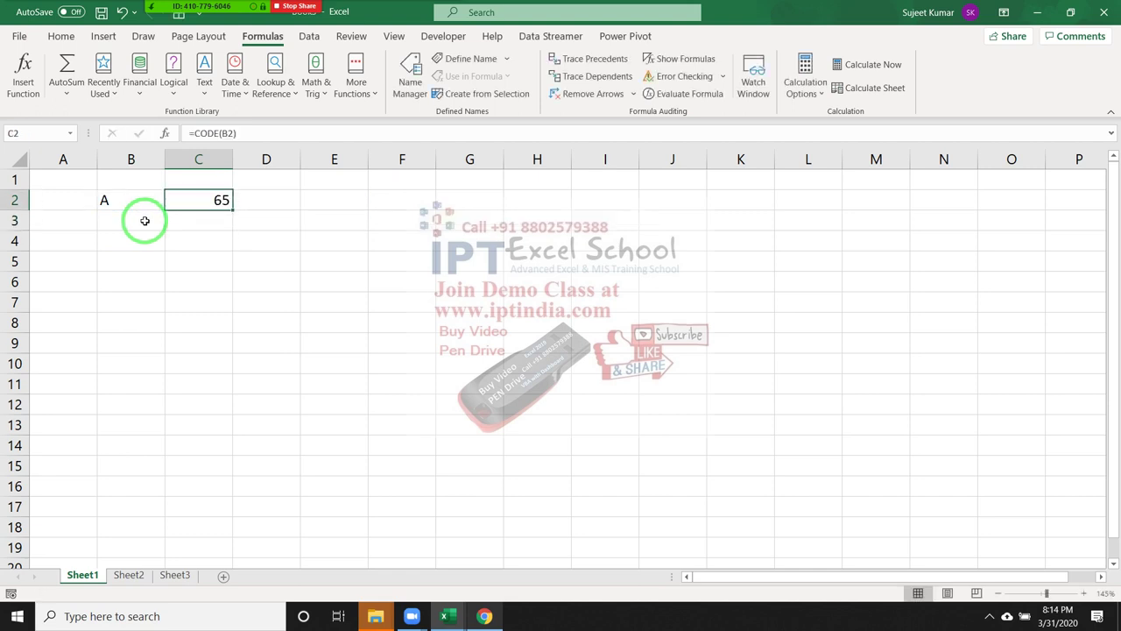
{"action": "key", "text": "Right"}
Step: In the meeting's participant list, allow one participant to record, then close the list
{"action": "mouse_move", "coordinate": [45, 7]}
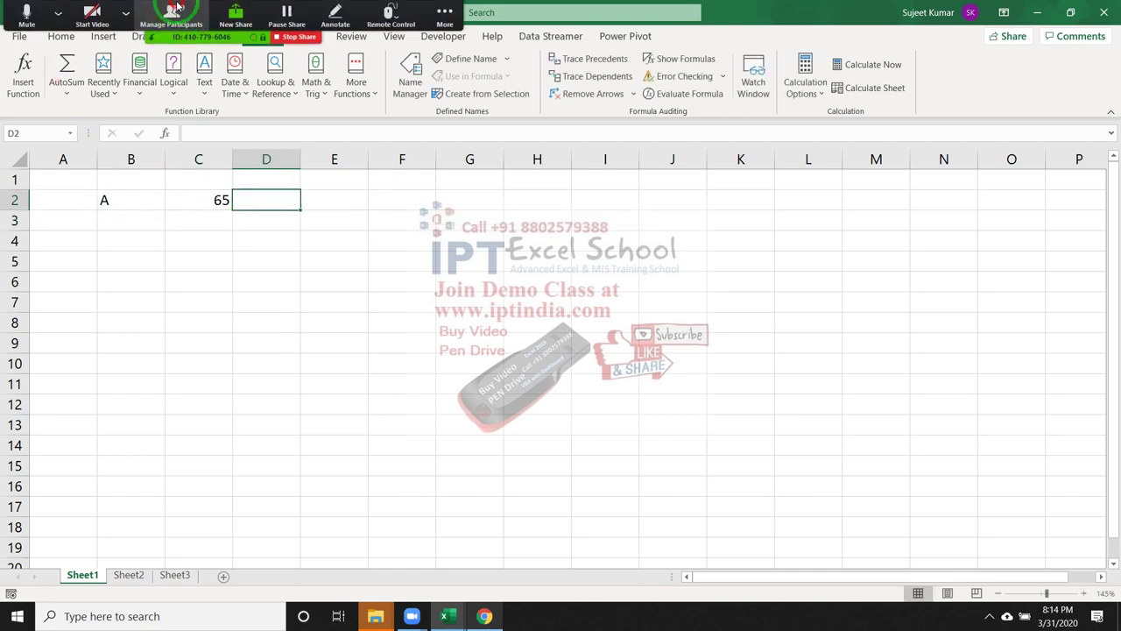
{"action": "left_click", "coordinate": [170, 10]}
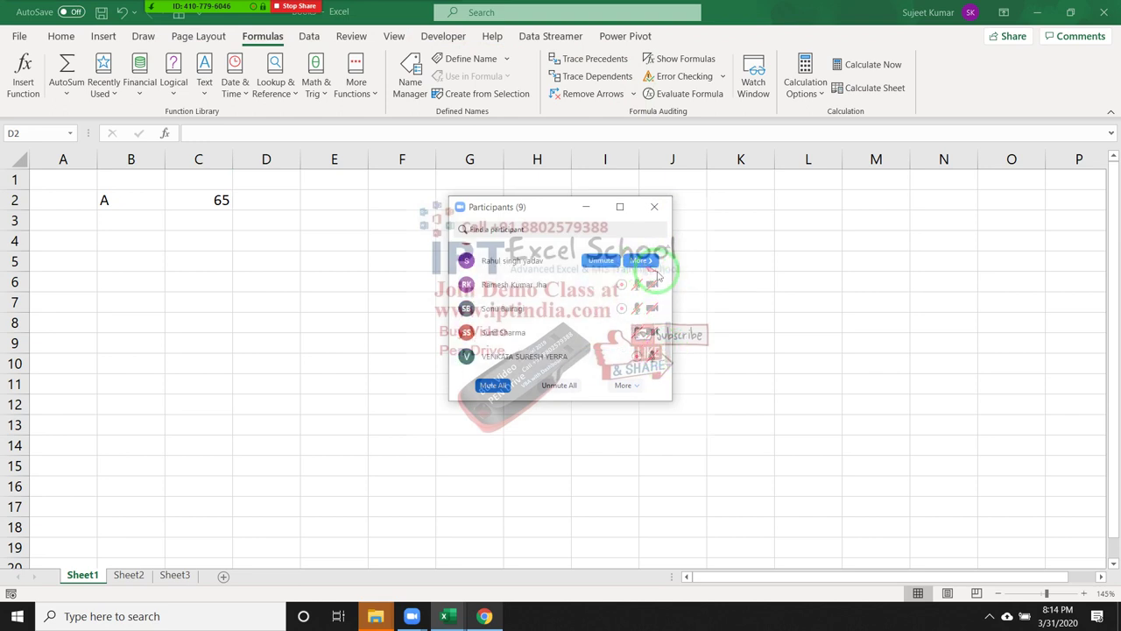
{"action": "scroll", "coordinate": [668, 268], "scroll_direction": "up", "scroll_amount": 3}
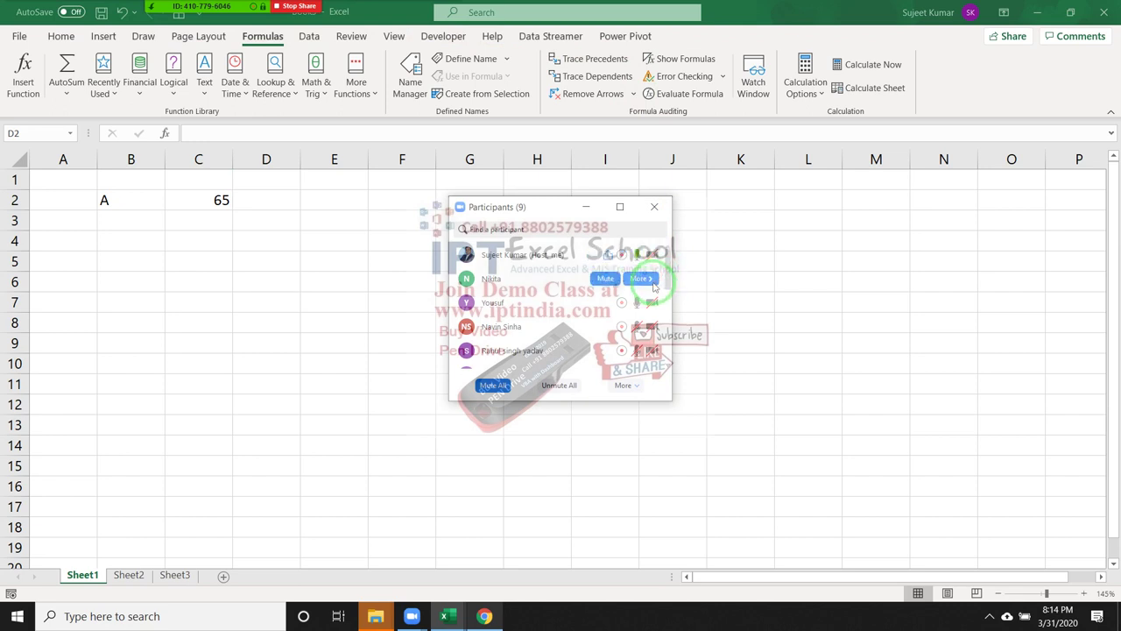
{"action": "left_click", "coordinate": [639, 278]}
{"action": "left_click", "coordinate": [711, 326]}
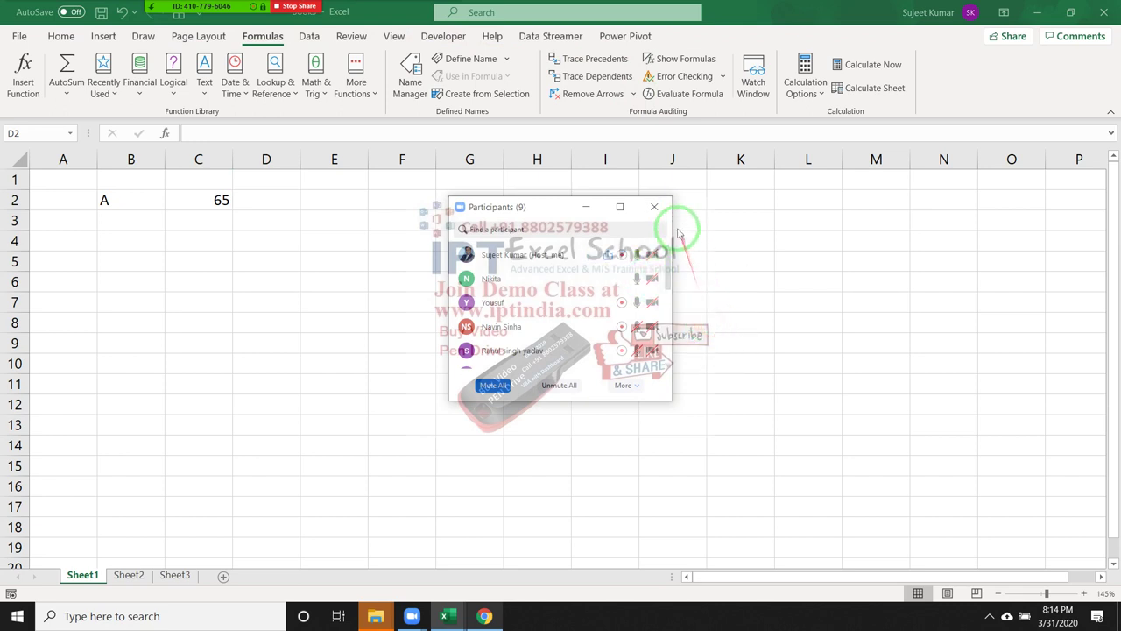
{"action": "left_click", "coordinate": [654, 207]}
Step: Display C2's =CODE(B2) formula, then select D2 for the next formula
{"action": "left_click", "coordinate": [212, 200]}
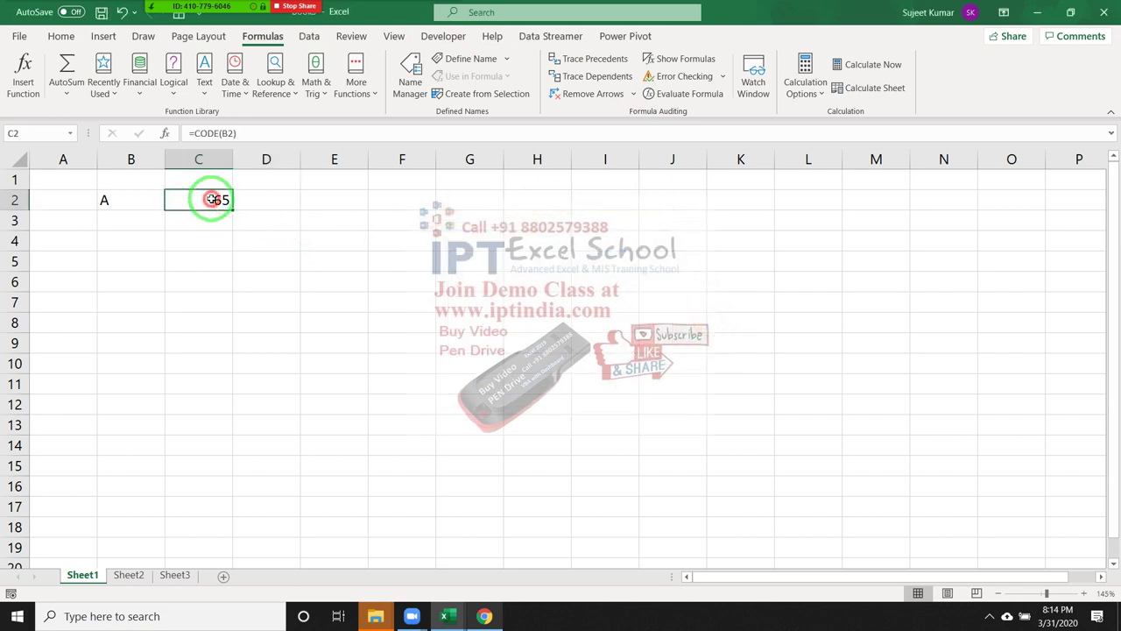
{"action": "double_click", "coordinate": [213, 202]}
{"action": "key", "text": "Escape"}
{"action": "left_click", "coordinate": [268, 198]}
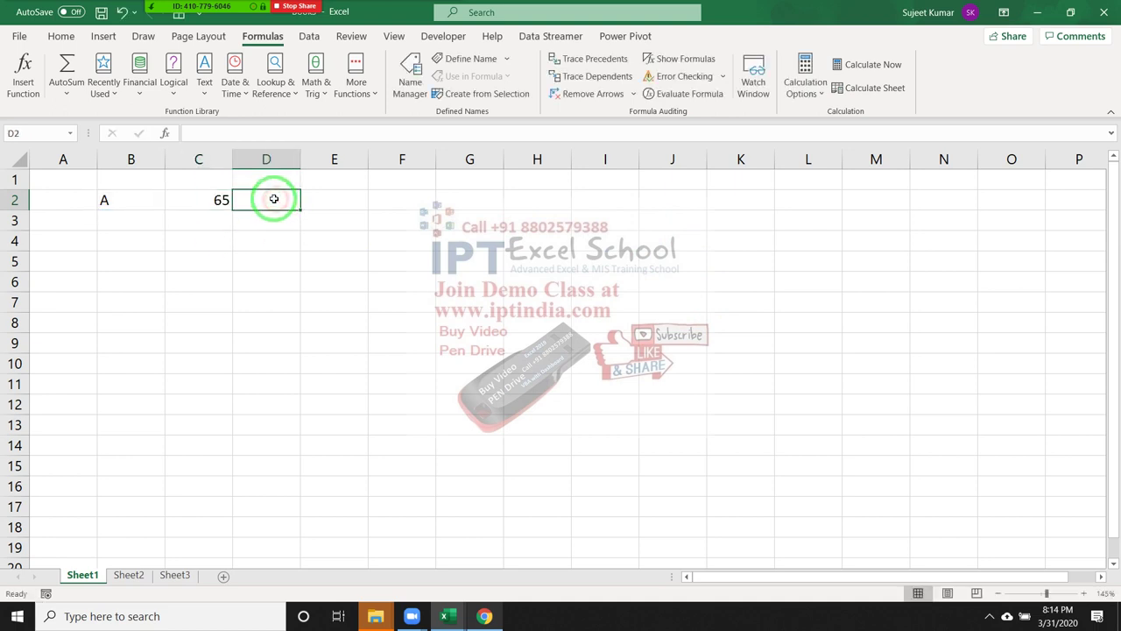
Step: Enter =CHAR(C2) in D2, turning the code 65 back into A
{"action": "type", "text": "=ch"}
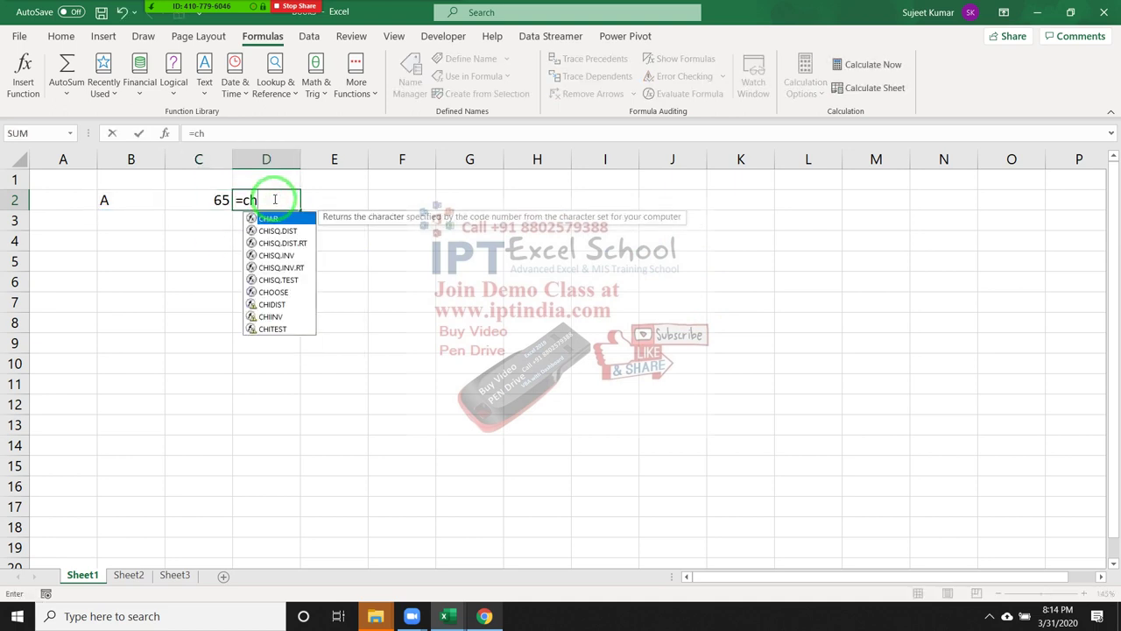
{"action": "key", "text": "Tab"}
{"action": "key", "text": "Left"}
{"action": "key", "text": "Return"}
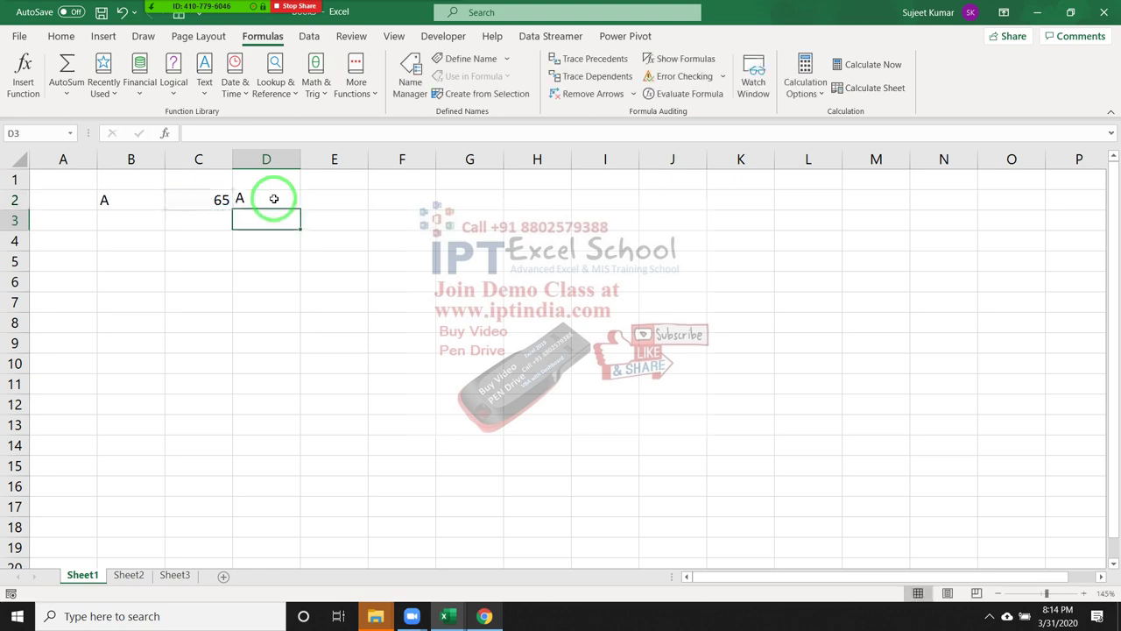
Step: Compare the values and formulas in B2, C2 and D2, then select B5
{"action": "left_click", "coordinate": [109, 201]}
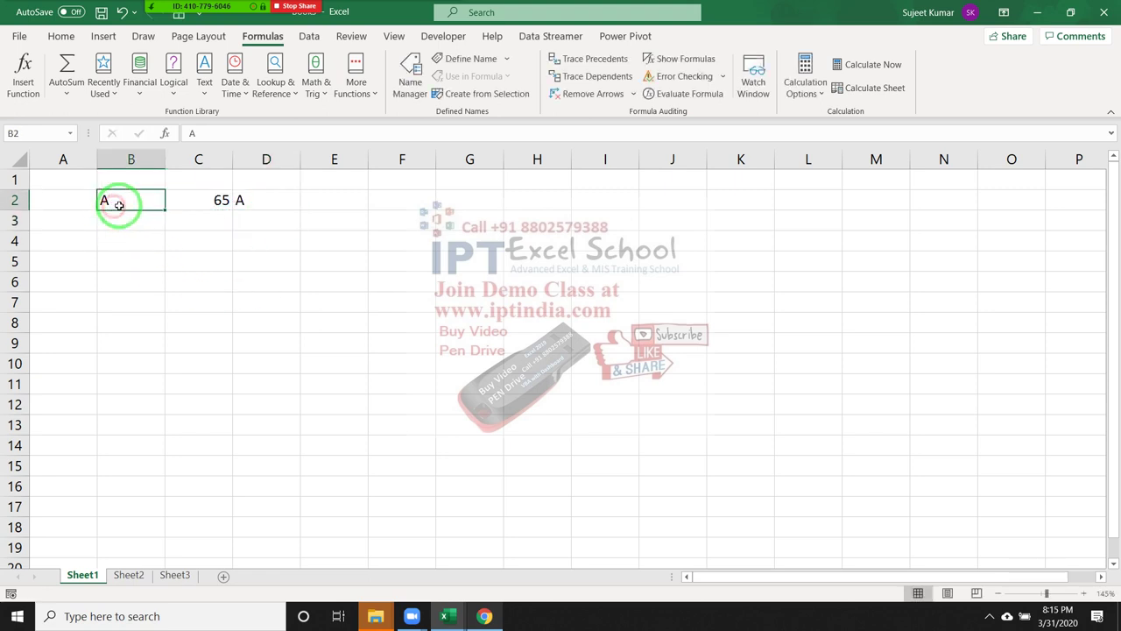
{"action": "left_click", "coordinate": [172, 207]}
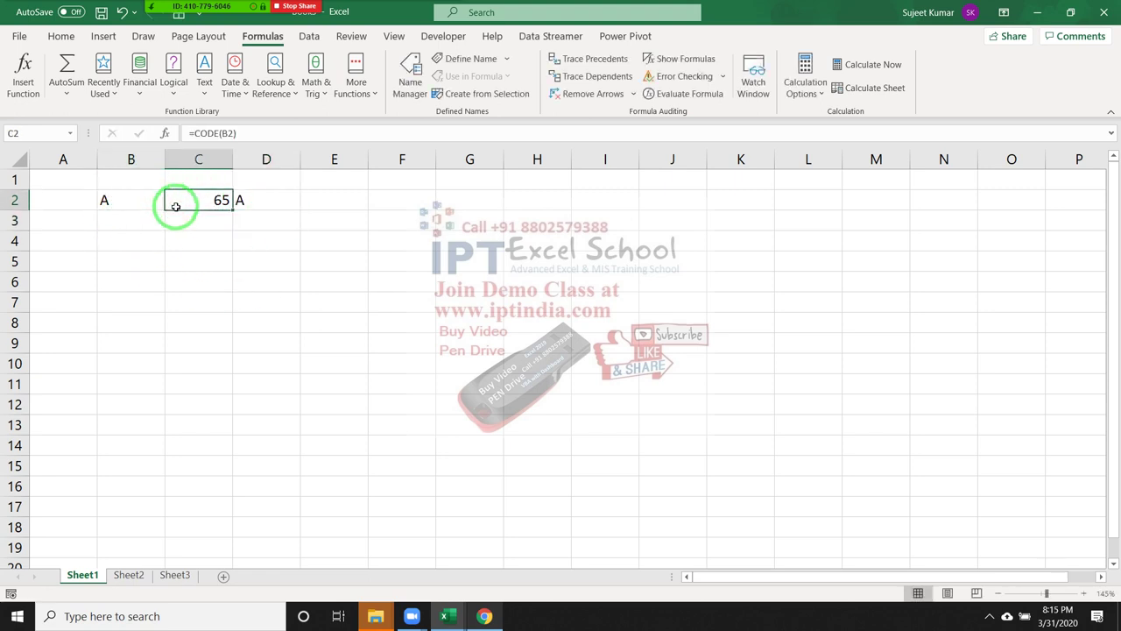
{"action": "left_click", "coordinate": [240, 201]}
{"action": "mouse_move", "coordinate": [140, 201]}
{"action": "left_mouse_down"}
{"action": "mouse_move", "coordinate": [228, 198]}
{"action": "mouse_move", "coordinate": [250, 213]}
{"action": "left_mouse_up"}
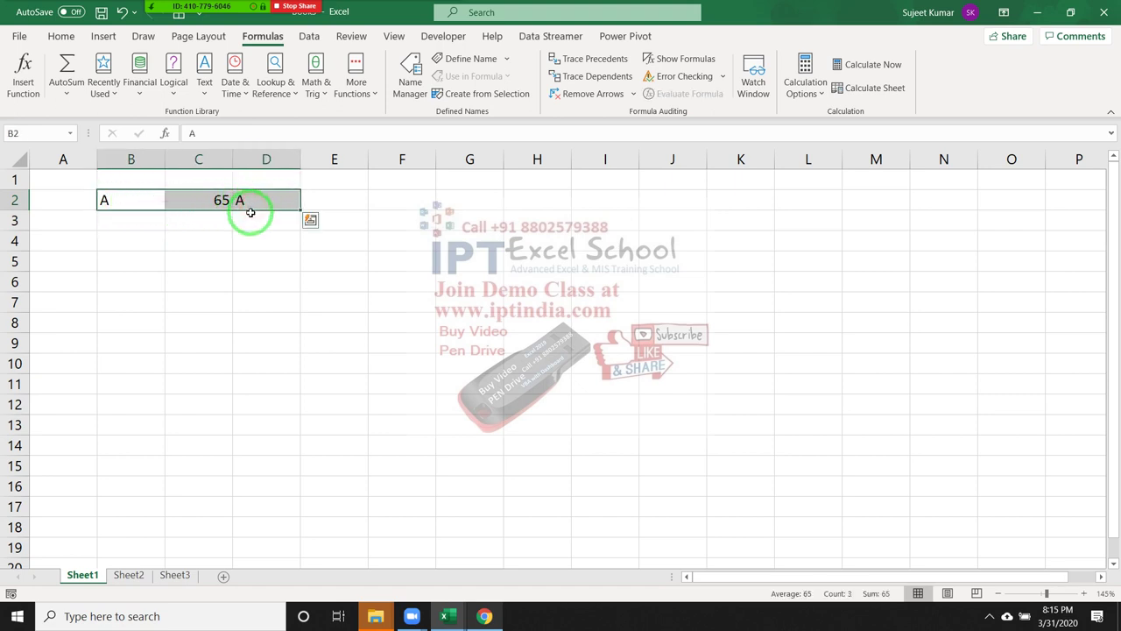
{"action": "left_click", "coordinate": [145, 254]}
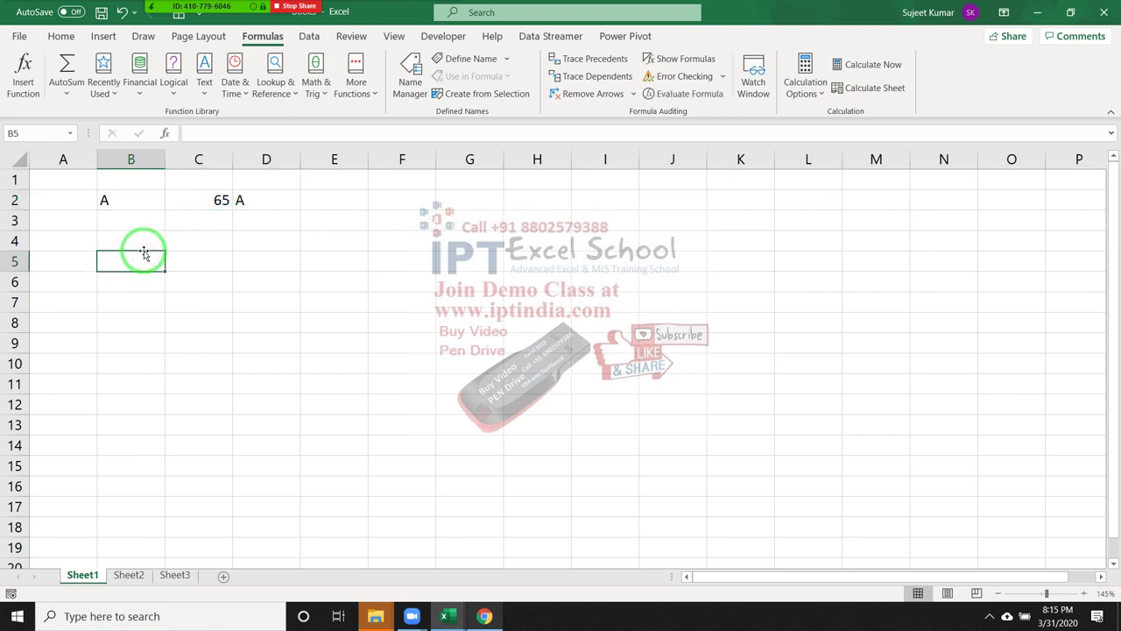
Step: Enter space-padded sample names in B5, B6 and B7, then AutoFit column B
{"action": "type", "text": "Sujeet"}
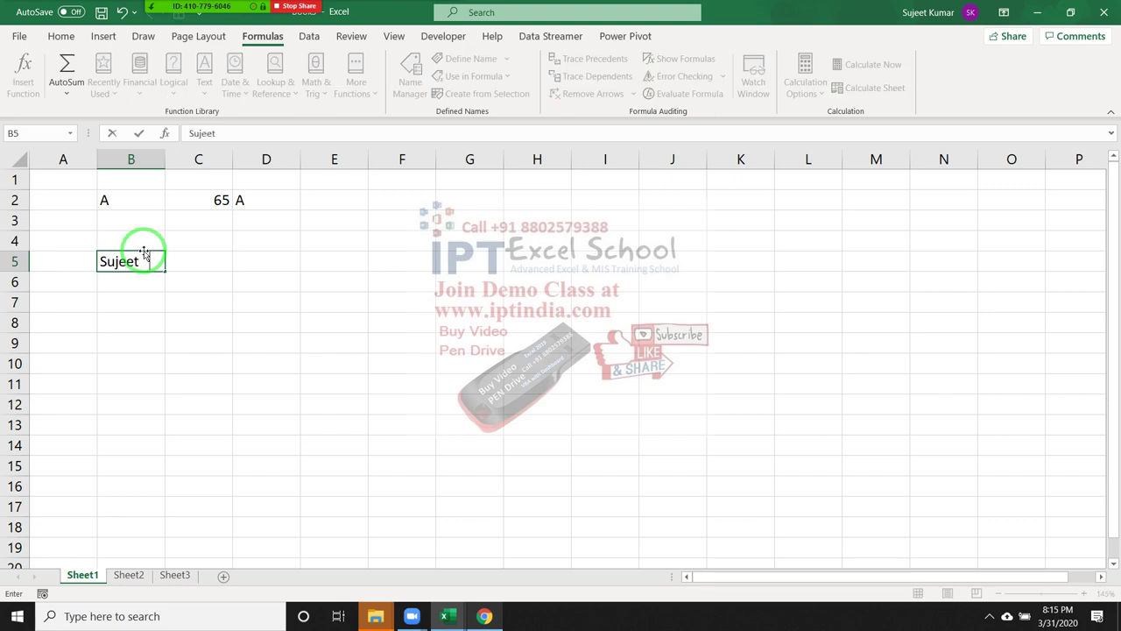
{"action": "type", "text": "are"}
{"action": "key", "text": "Return"}
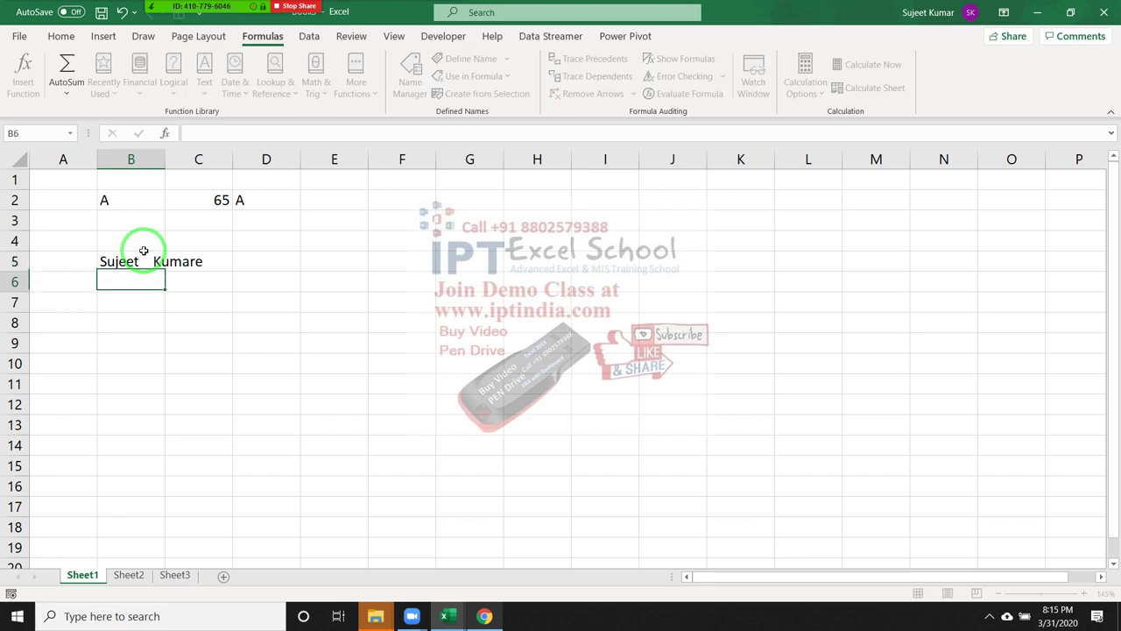
{"action": "left_click", "coordinate": [144, 251]}
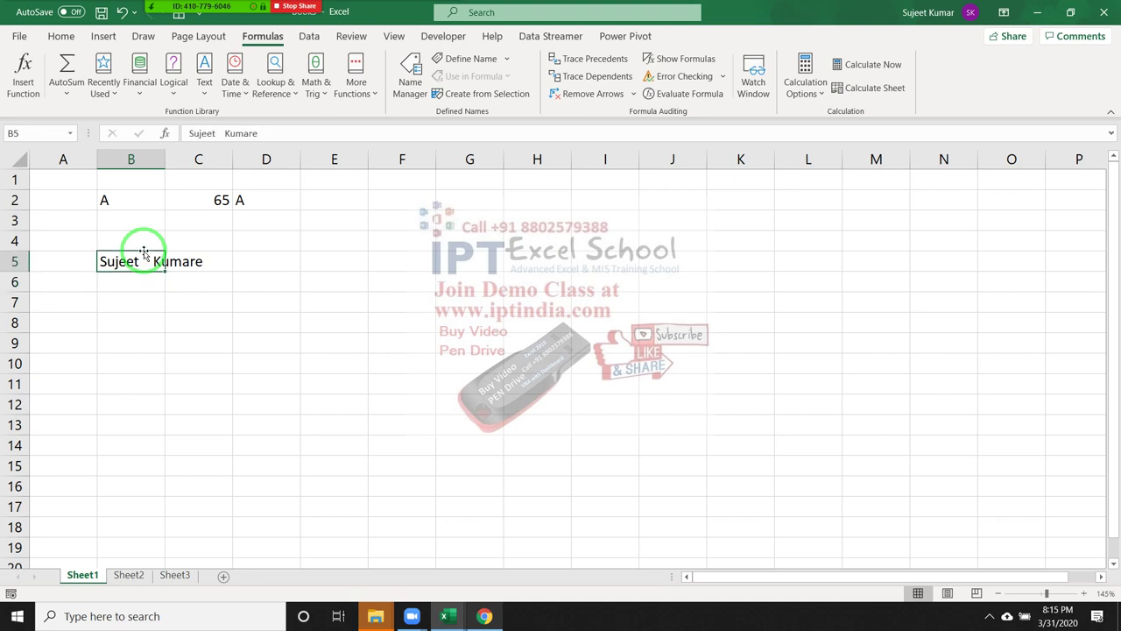
{"action": "key", "text": "F2"}
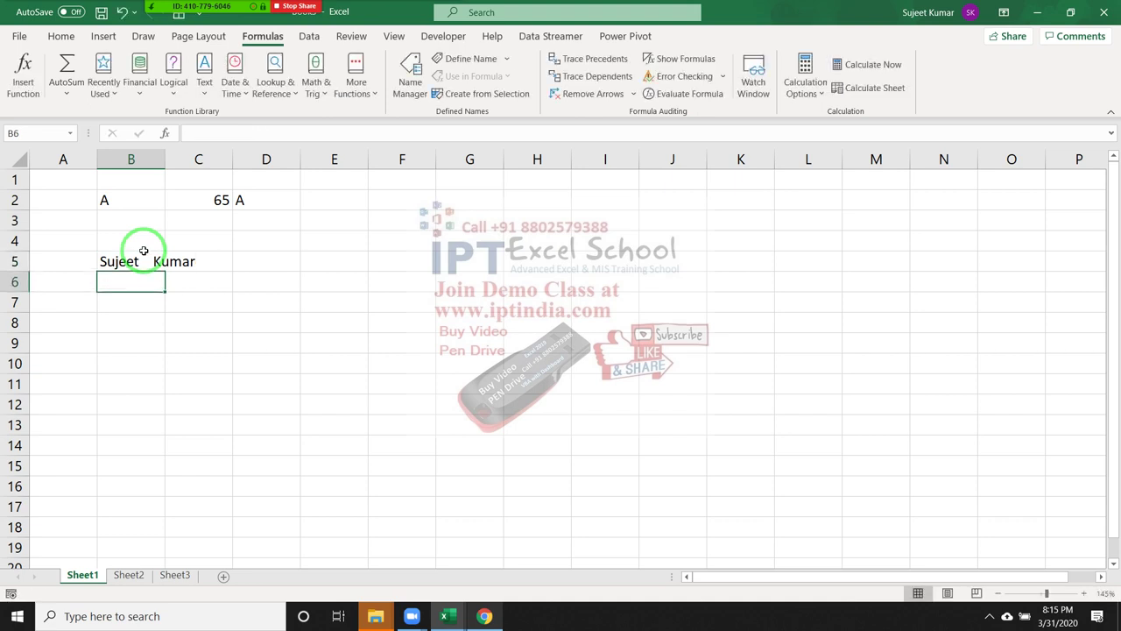
{"action": "type", "text": "Sujeet"}
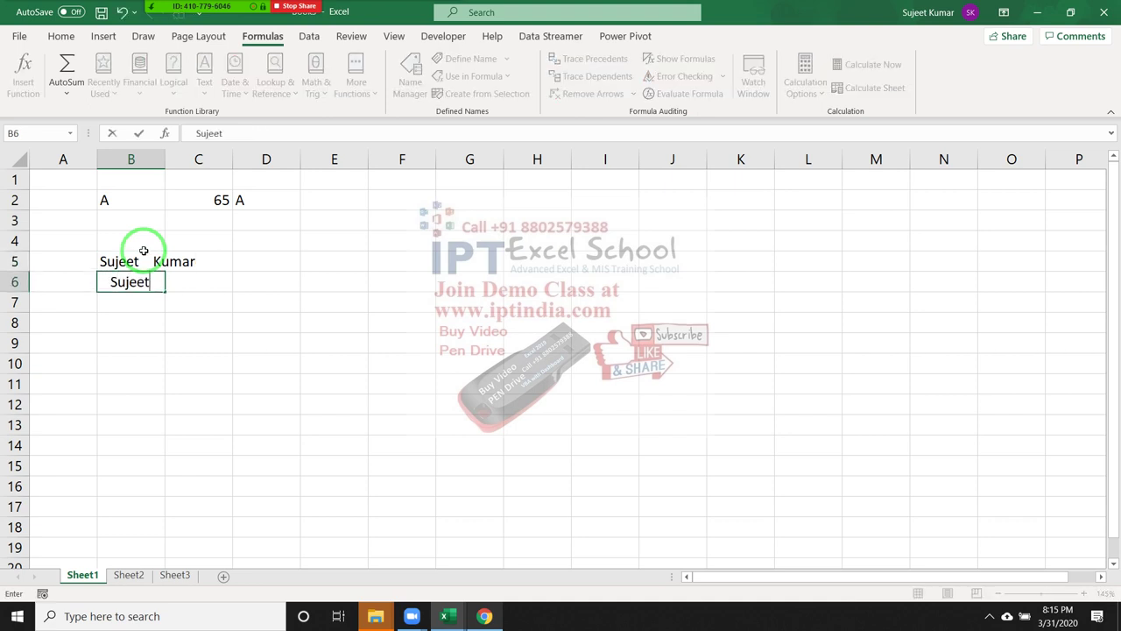
{"action": "key", "text": "Return"}
{"action": "type", "text": "Suje"}
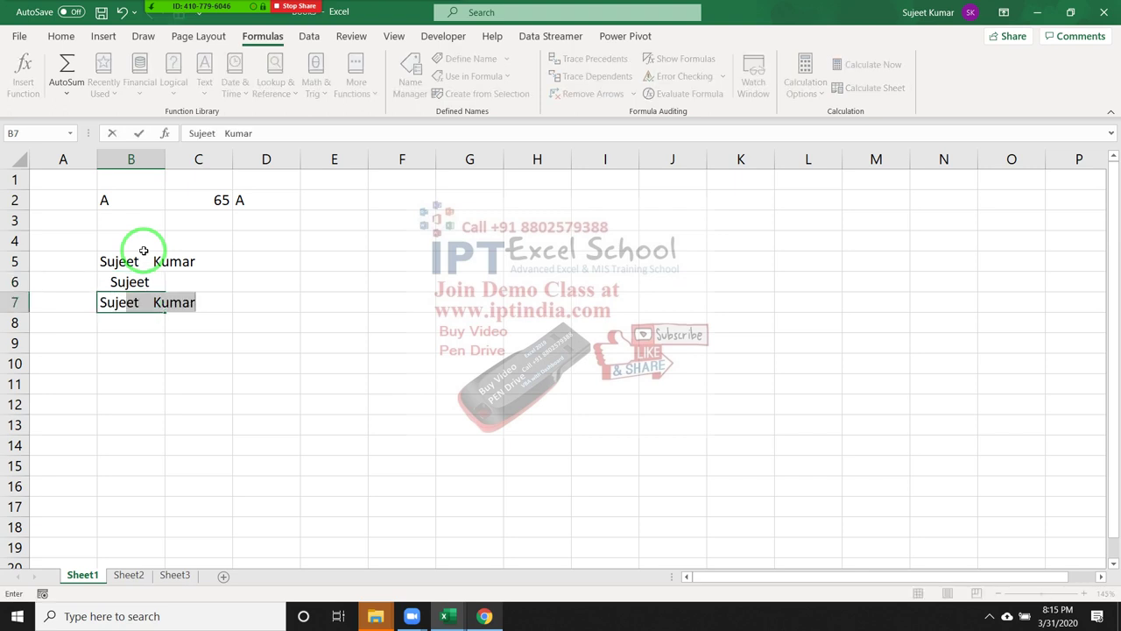
{"action": "type", "text": "et"}
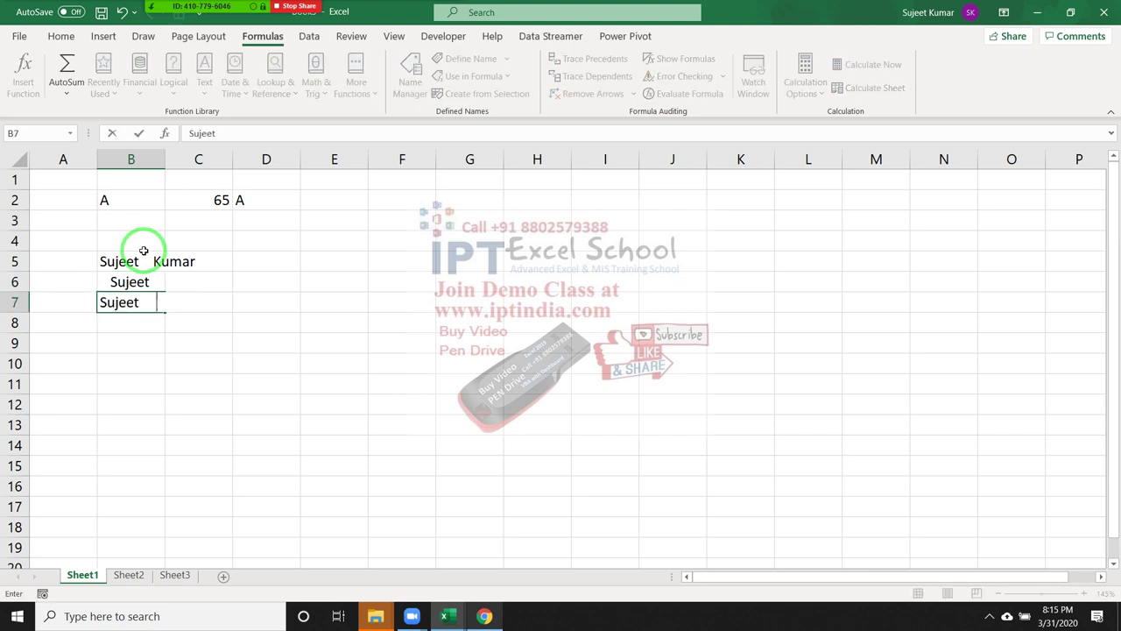
{"action": "key", "text": "Return"}
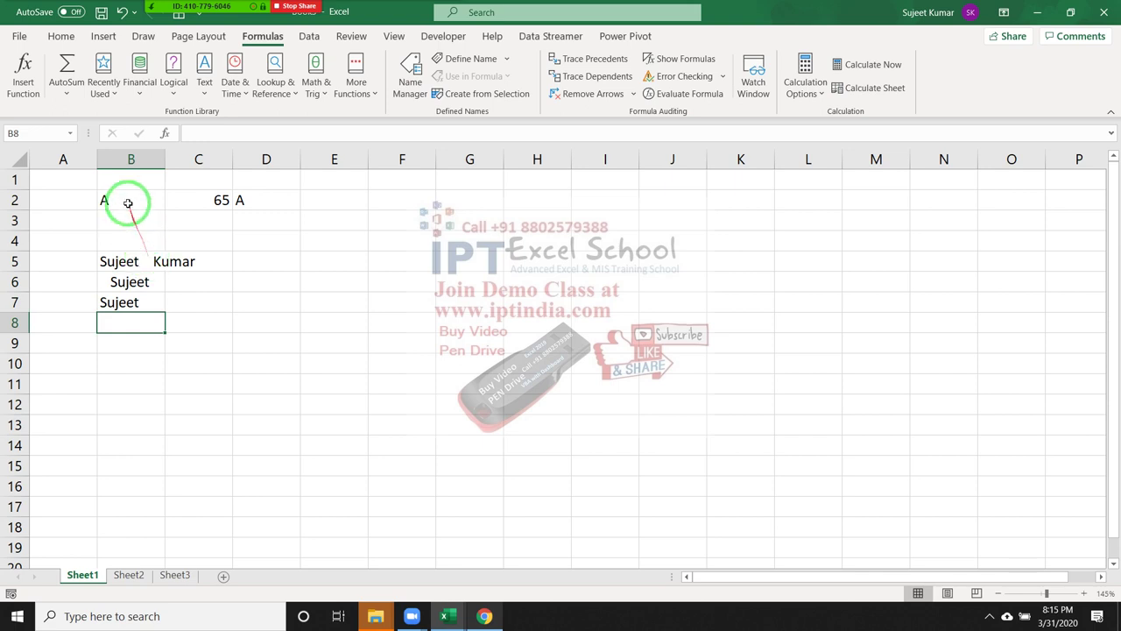
{"action": "double_click", "coordinate": [165, 160]}
Step: Enter =TRIM(B5) in C5
{"action": "left_click", "coordinate": [219, 256]}
{"action": "type", "text": "="}
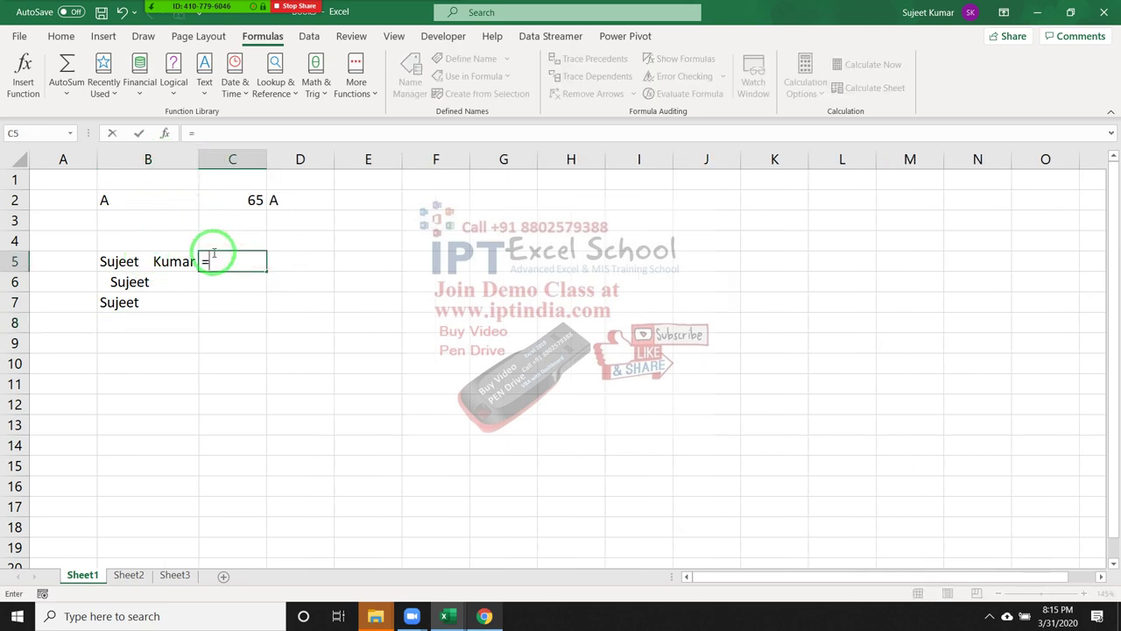
{"action": "type", "text": "tr"}
{"action": "key", "text": "Down"}
{"action": "key", "text": "Down"}
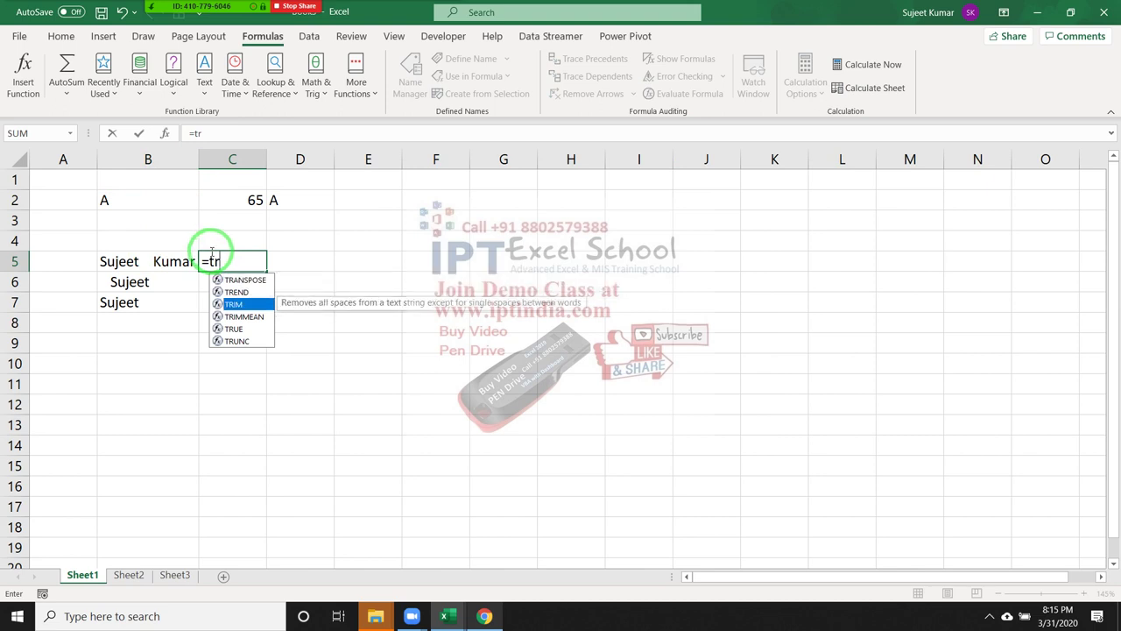
{"action": "key", "text": "Tab"}
{"action": "key", "text": "Left"}
{"action": "key", "text": "Return"}
{"action": "key", "text": "Up"}
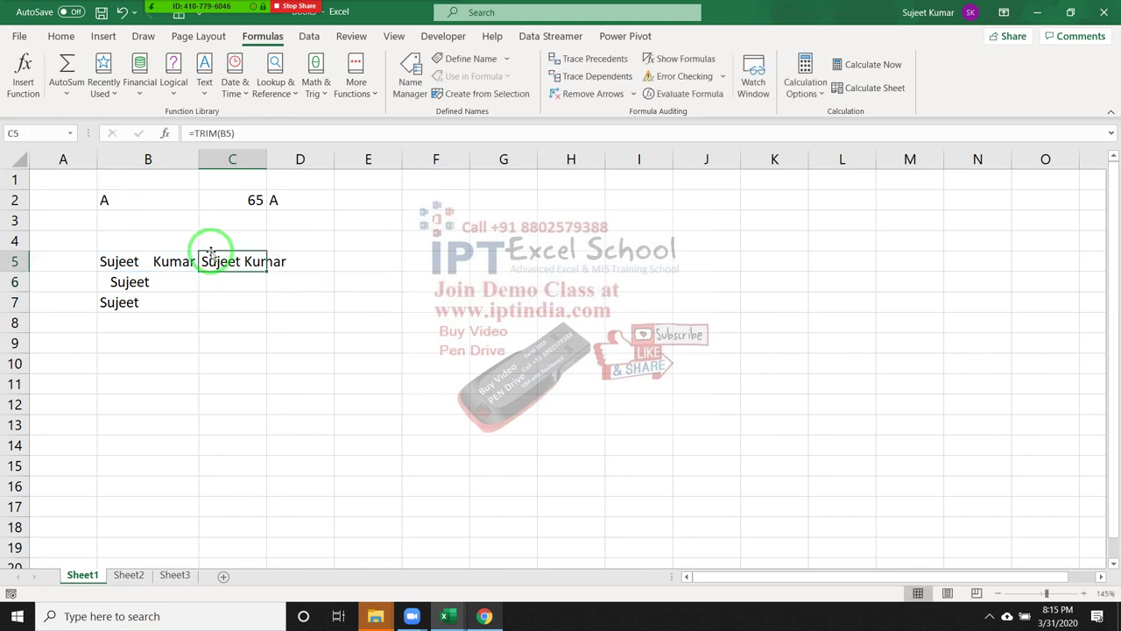
{"action": "key", "text": "Up"}
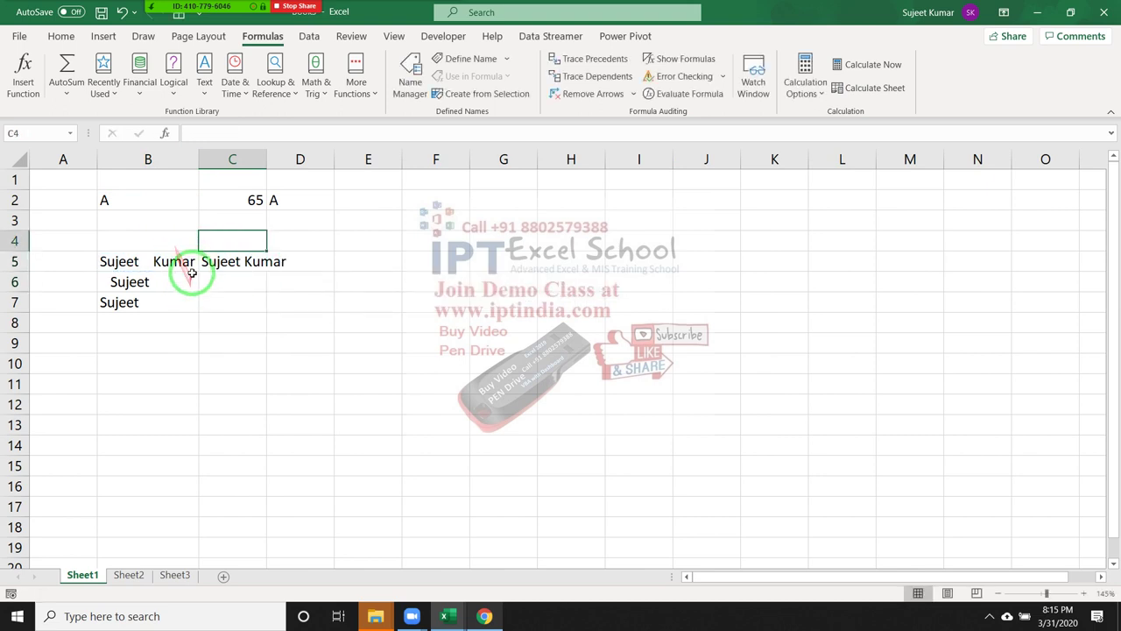
Step: Fill the TRIM formula down to C7 and compare B5's spaced text with C5
{"action": "left_click", "coordinate": [207, 262]}
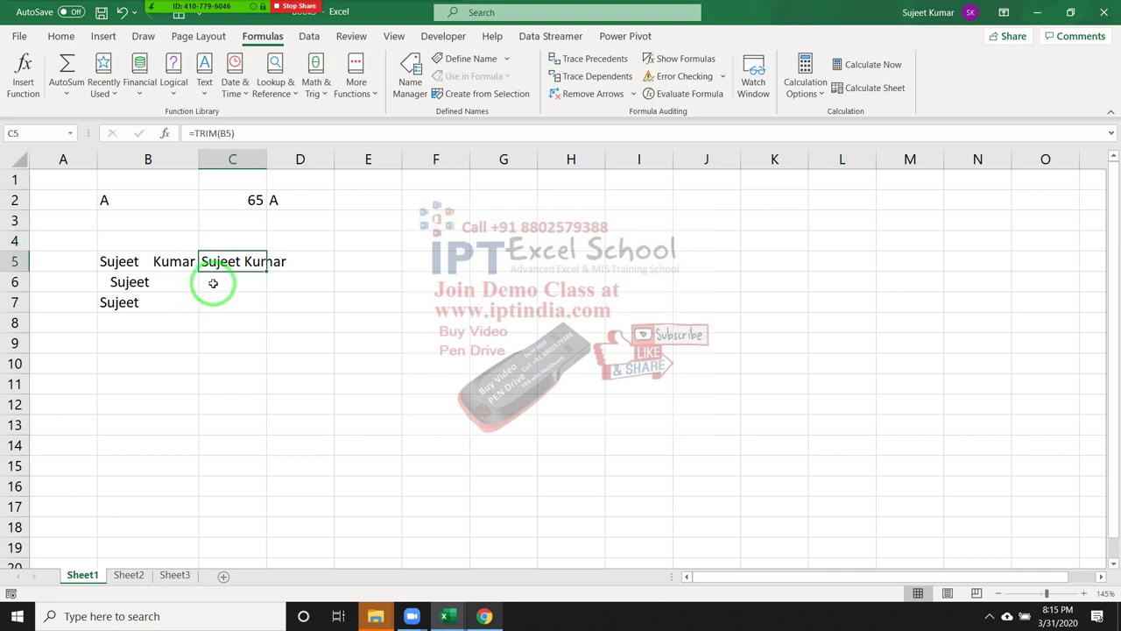
{"action": "double_click", "coordinate": [266, 271]}
{"action": "left_click", "coordinate": [239, 262]}
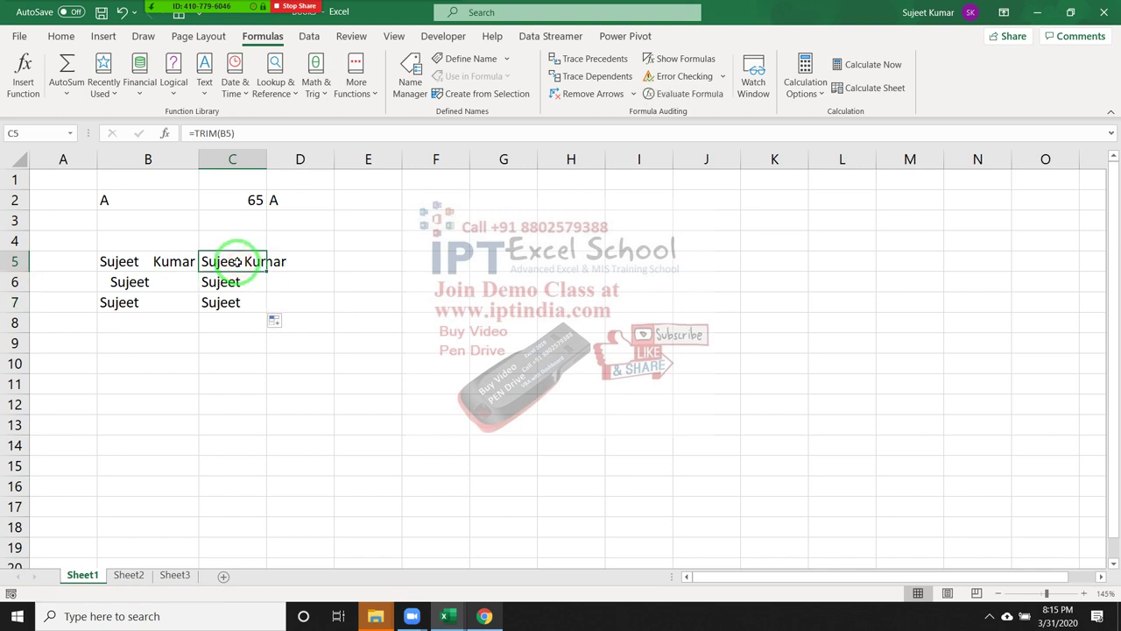
{"action": "left_click", "coordinate": [136, 262]}
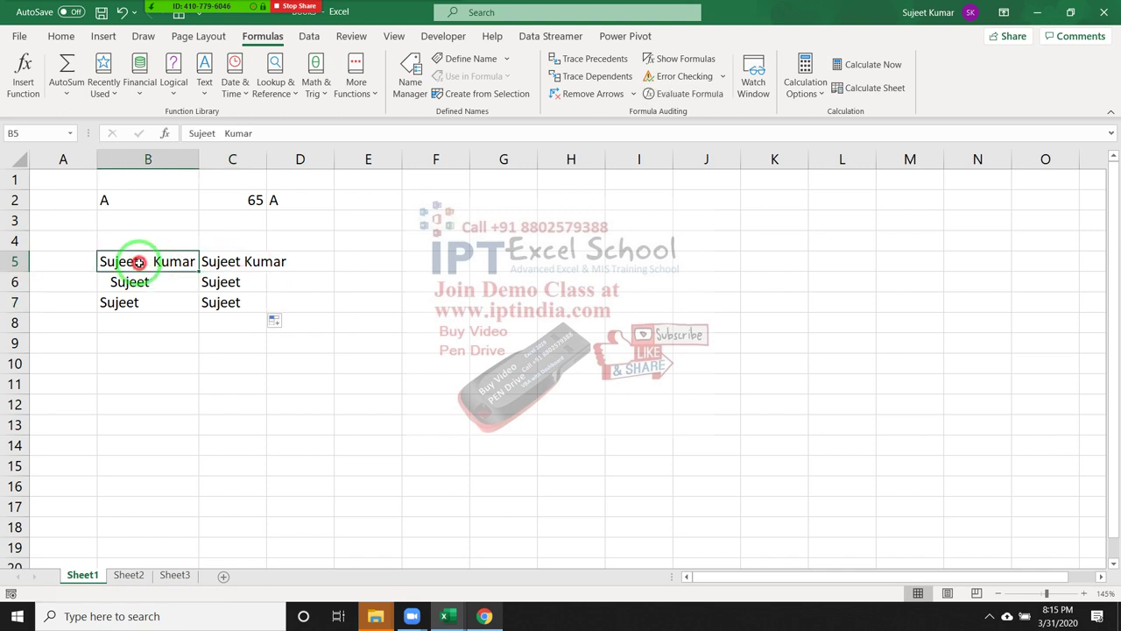
{"action": "left_click", "coordinate": [230, 261]}
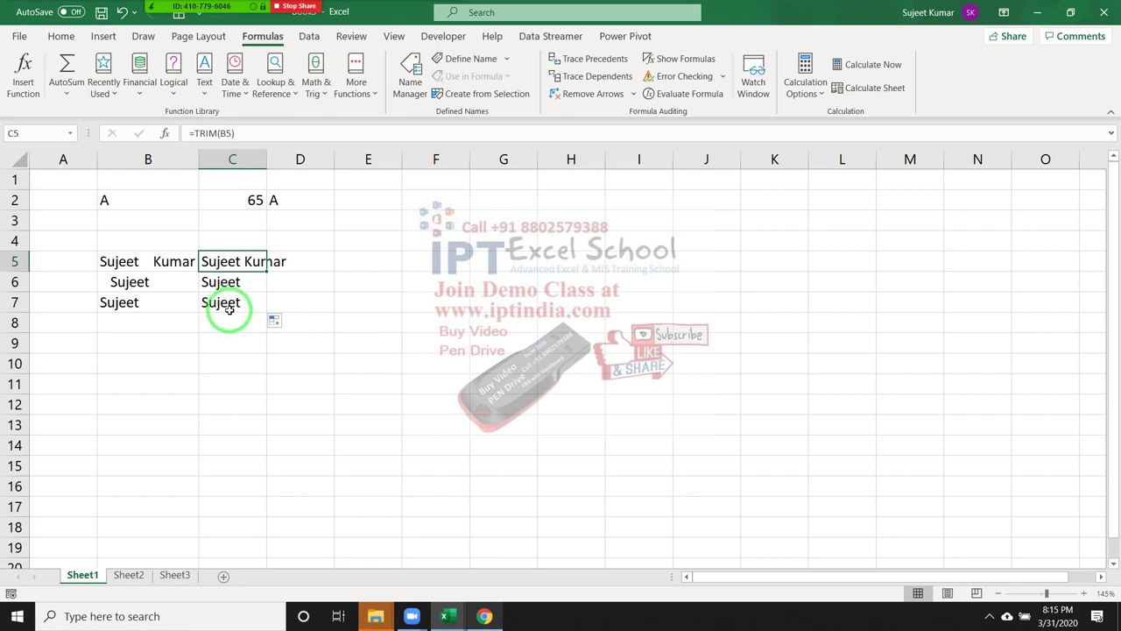
Step: Type a sample name split over two lines in B9 using a line break
{"action": "left_click", "coordinate": [162, 347]}
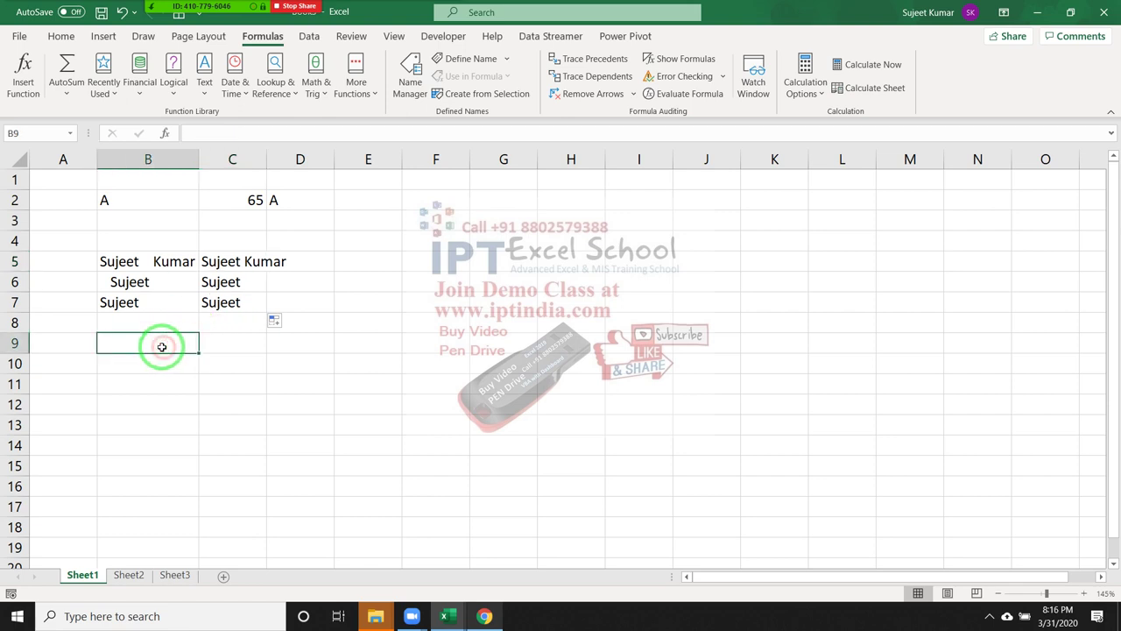
{"action": "type", "text": "Sujee"}
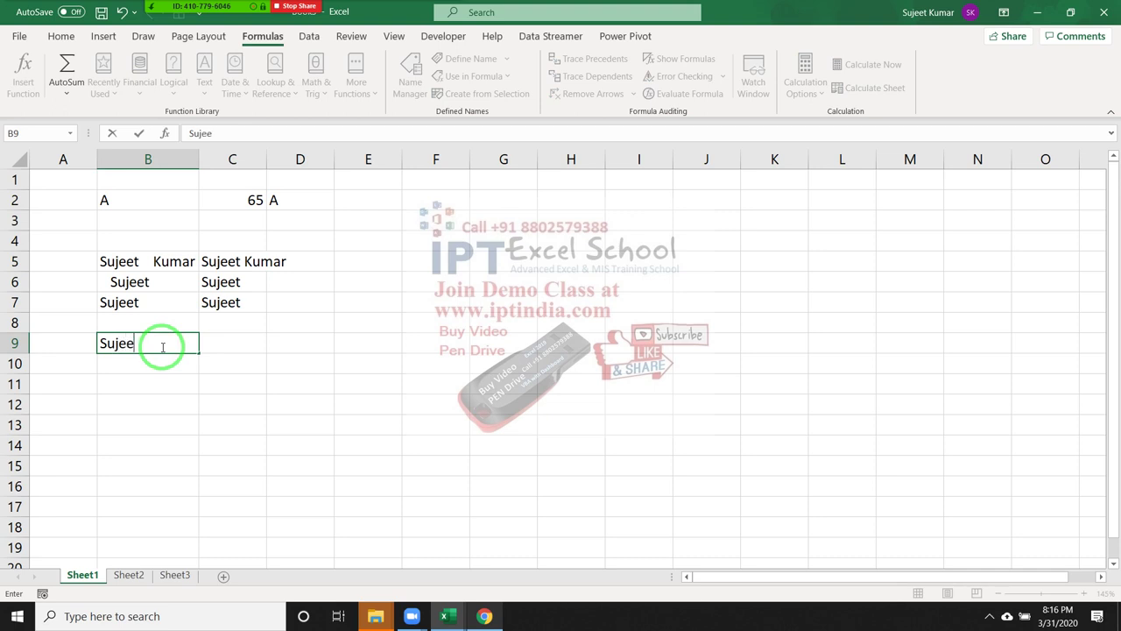
{"action": "type", "text": "t"}
{"action": "key", "text": "alt+Return"}
{"action": "type", "text": "K uma"}
{"action": "type", "text": "r"}
{"action": "key", "text": "Tab"}
Step: Add a formula in C9 referencing B9 that shows the name on one line
{"action": "type", "text": "=t"}
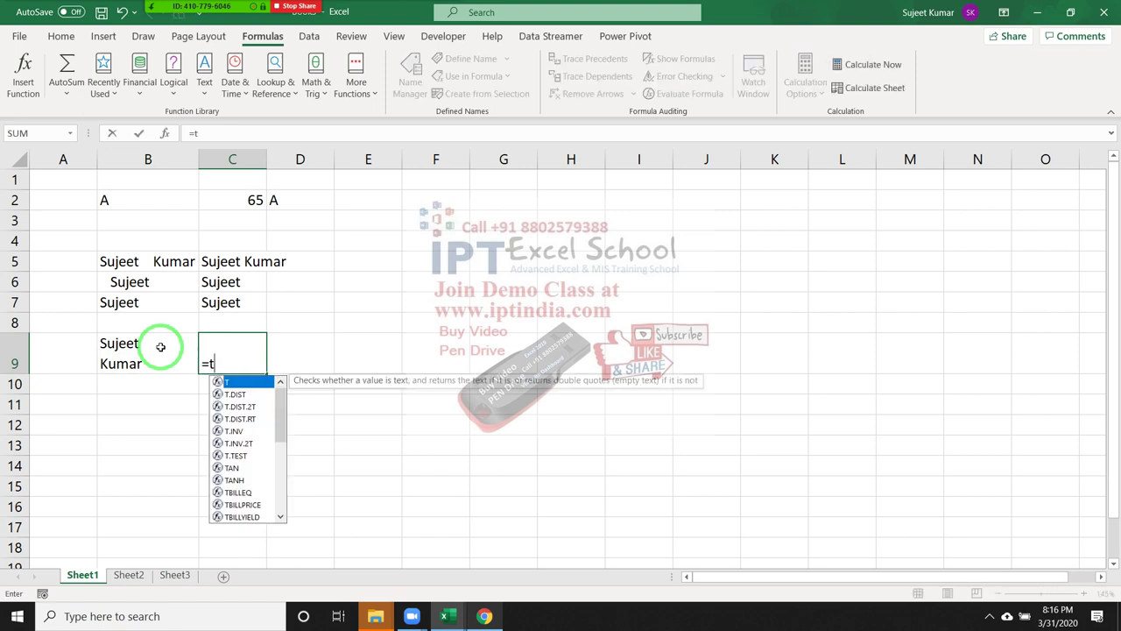
{"action": "type", "text": "r"}
{"action": "key", "text": "Tab"}
{"action": "left_click", "coordinate": [160, 346]}
{"action": "key", "text": "Return"}
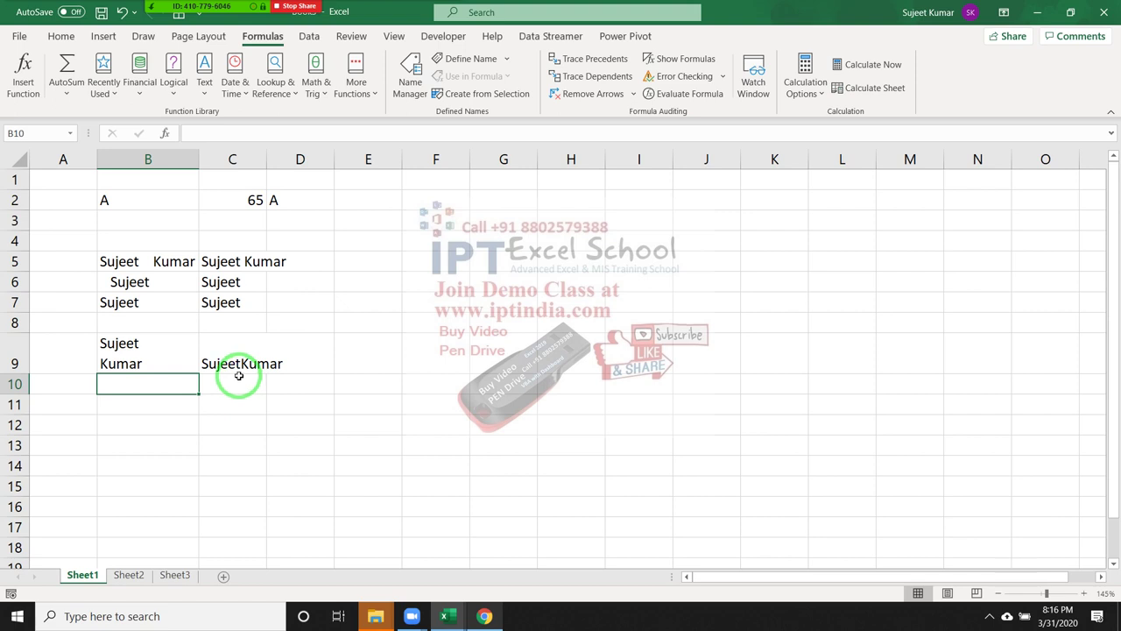
Step: Enter =LEN(C9) in C10 to count C9's characters, returning 12
{"action": "left_click", "coordinate": [239, 378]}
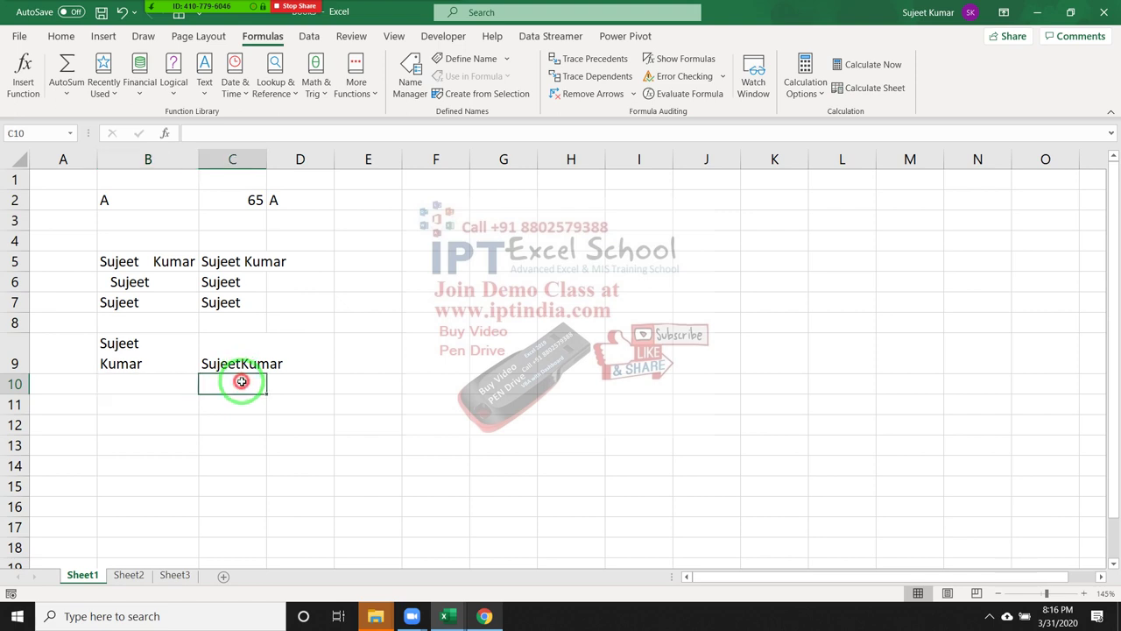
{"action": "type", "text": "="}
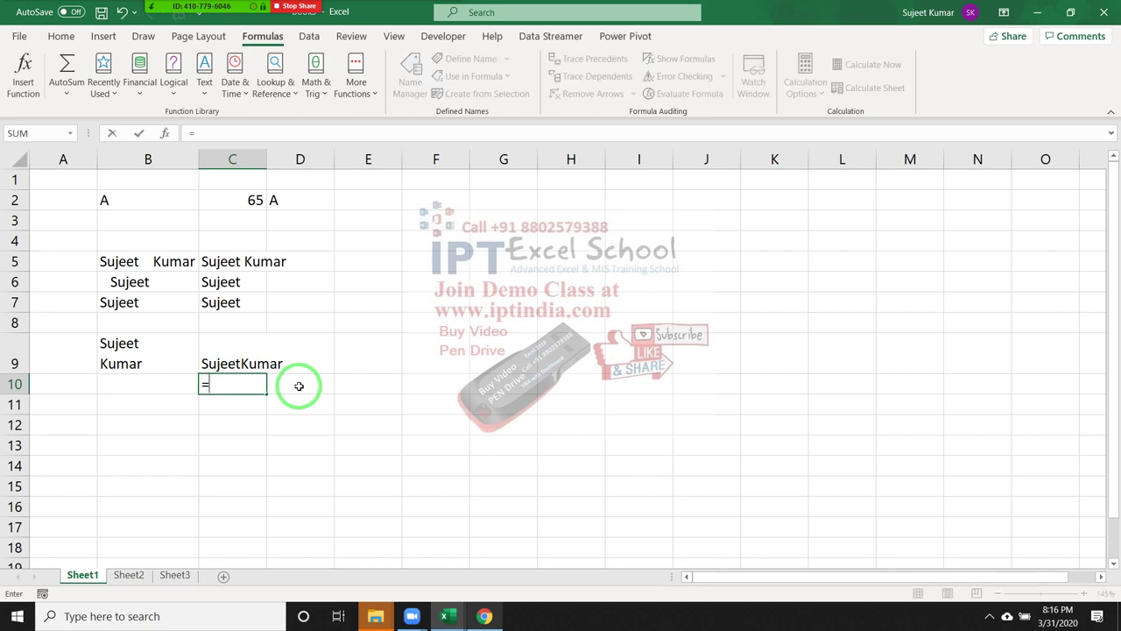
{"action": "type", "text": "le"}
{"action": "key", "text": "Down"}
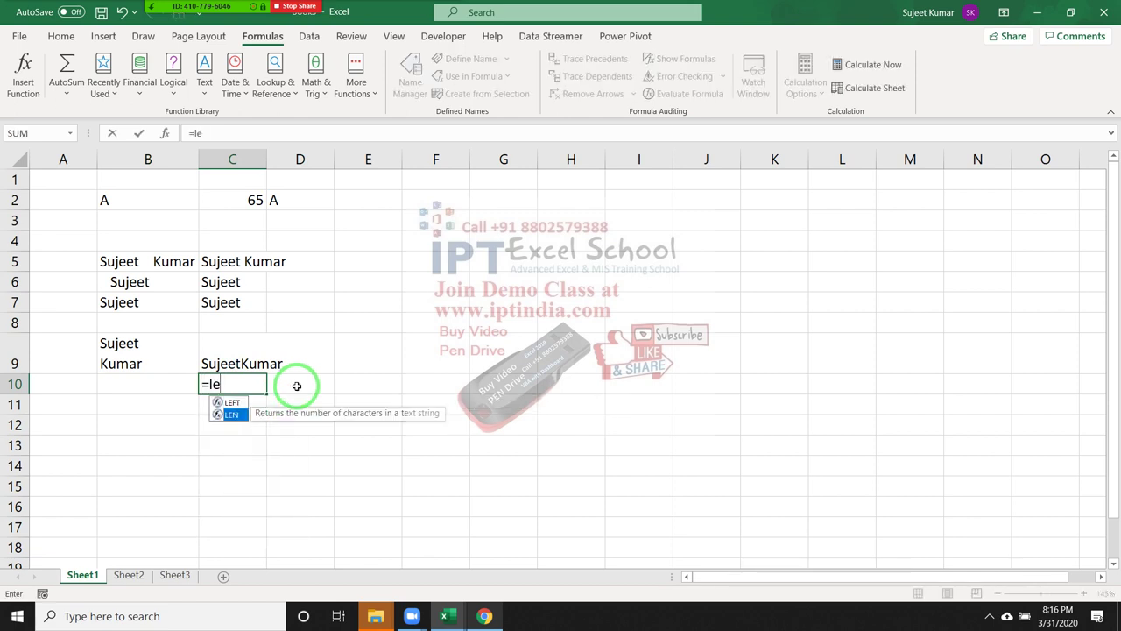
{"action": "key", "text": "Tab"}
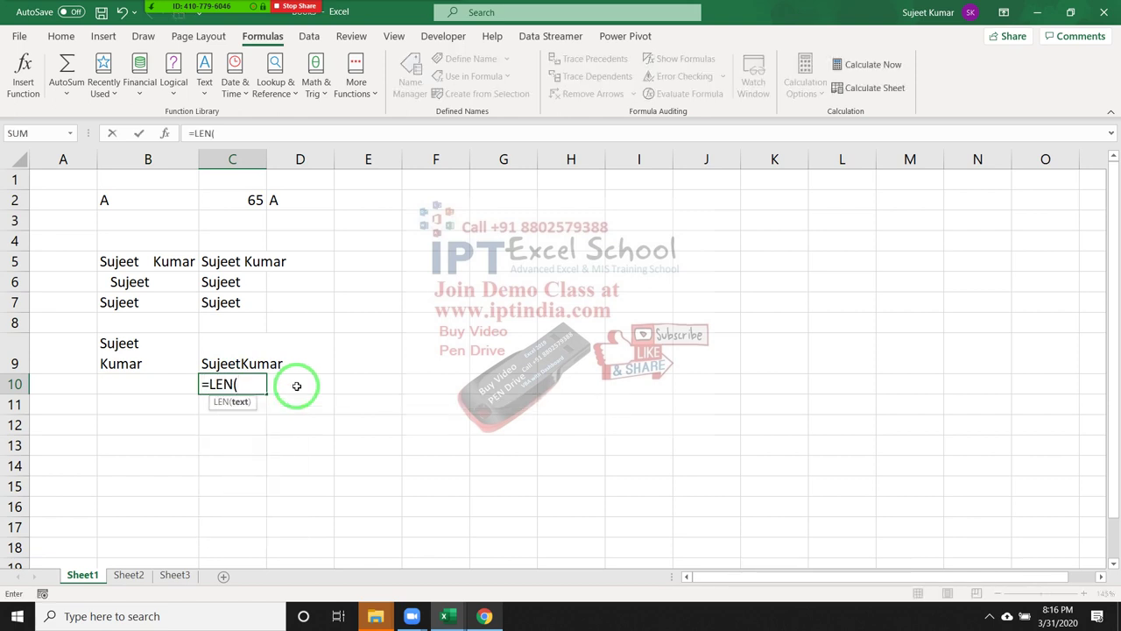
{"action": "key", "text": "Up"}
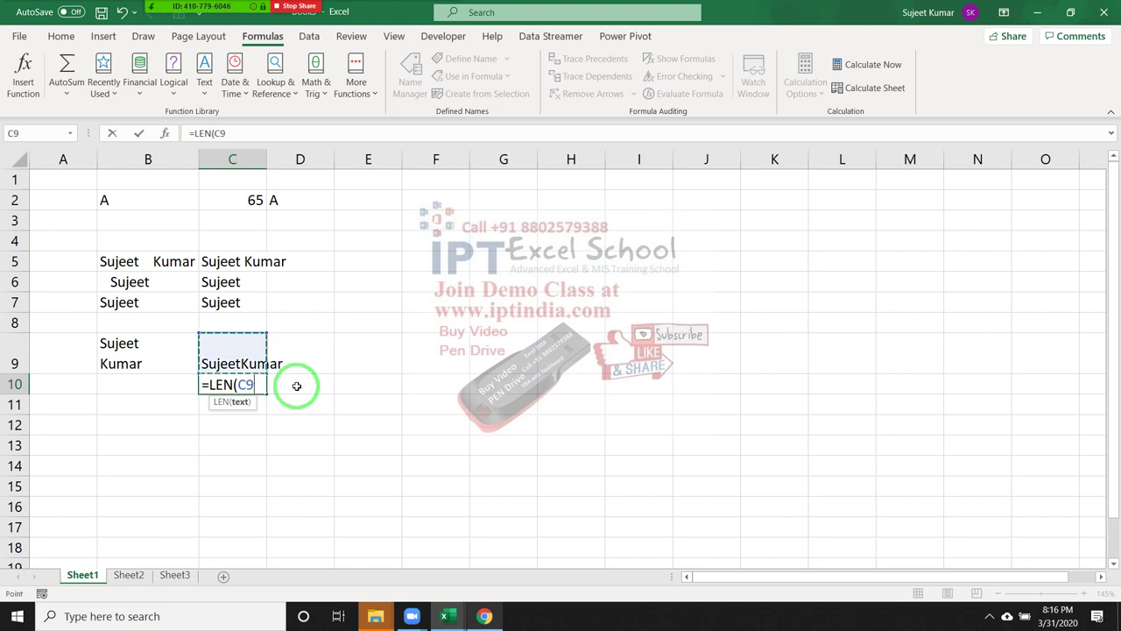
{"action": "type", "text": ")"}
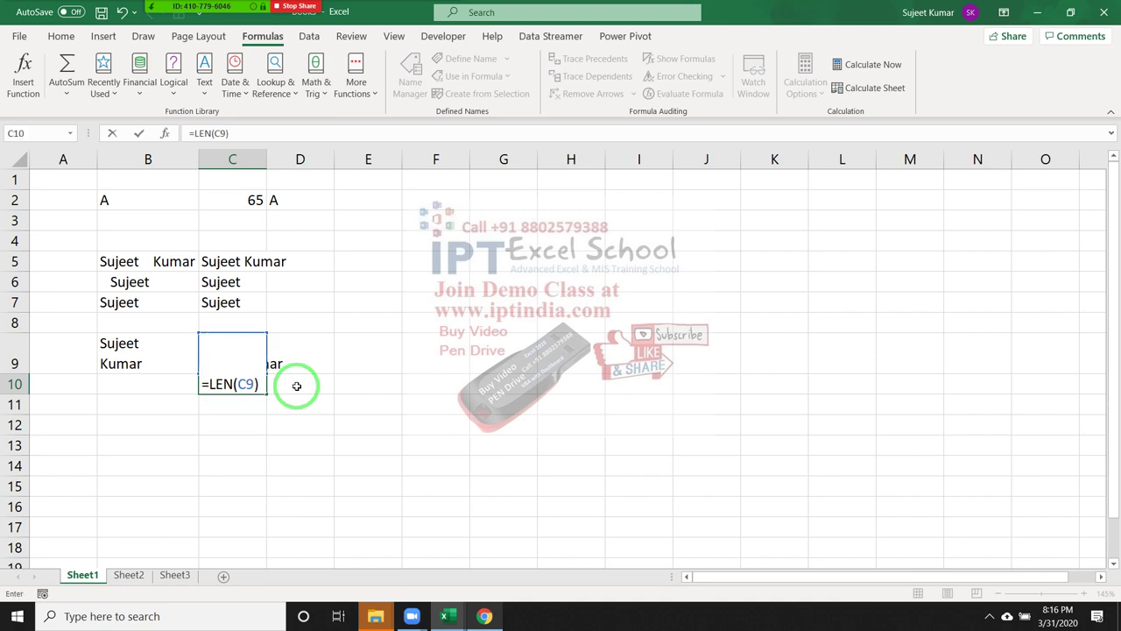
{"action": "key", "text": "Return"}
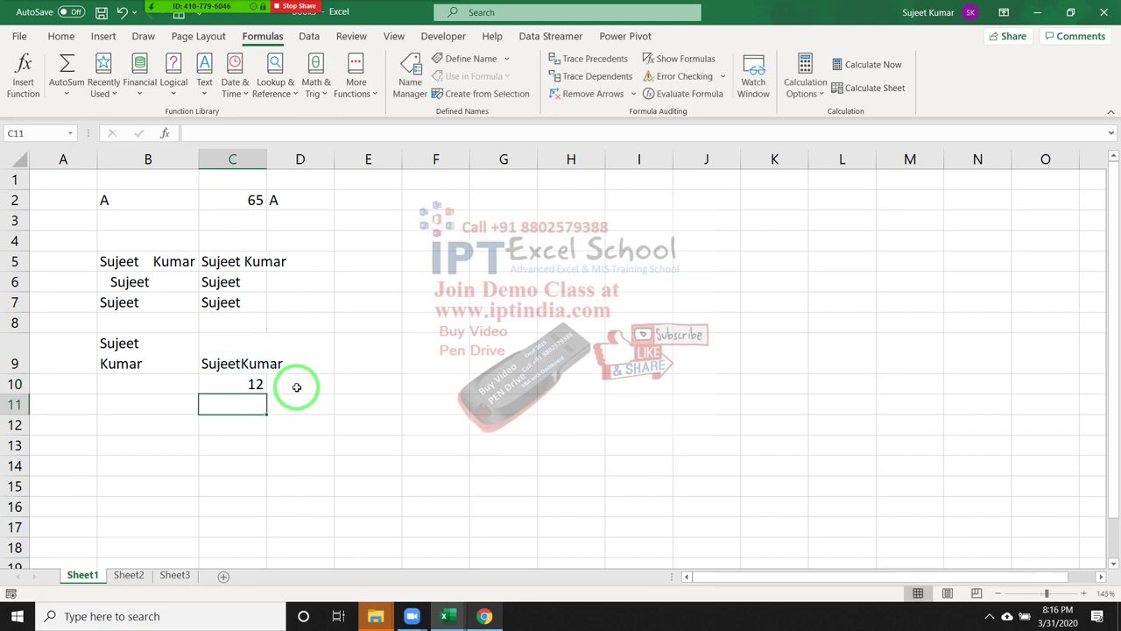
{"action": "key", "text": "Up"}
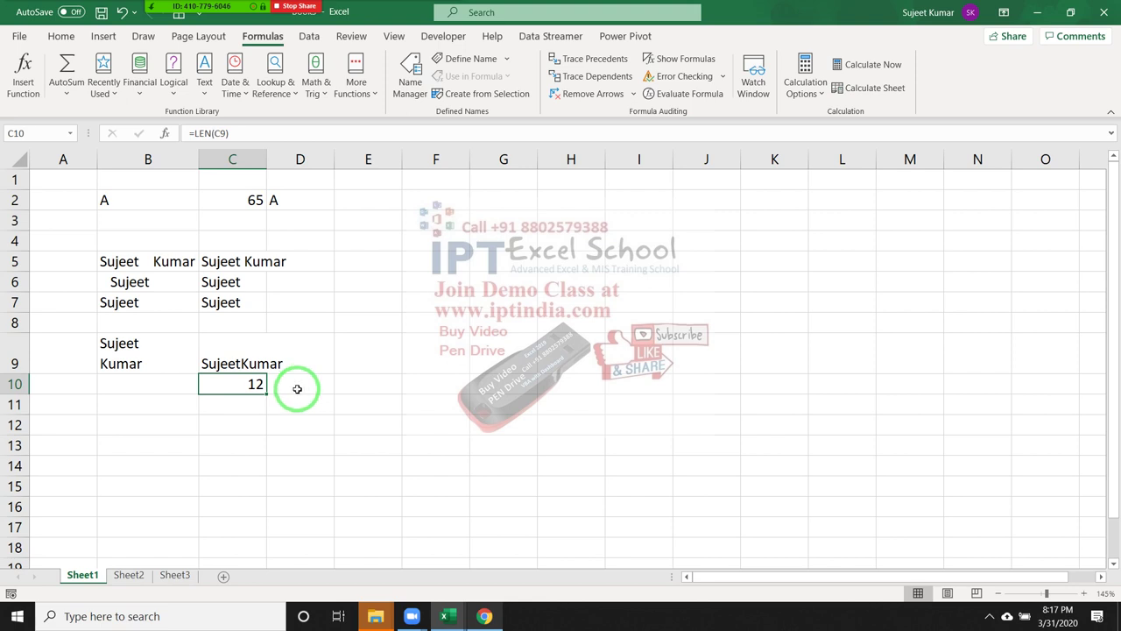
{"action": "left_click_drag", "start_coordinate": [149, 376], "coordinate": [244, 369]}
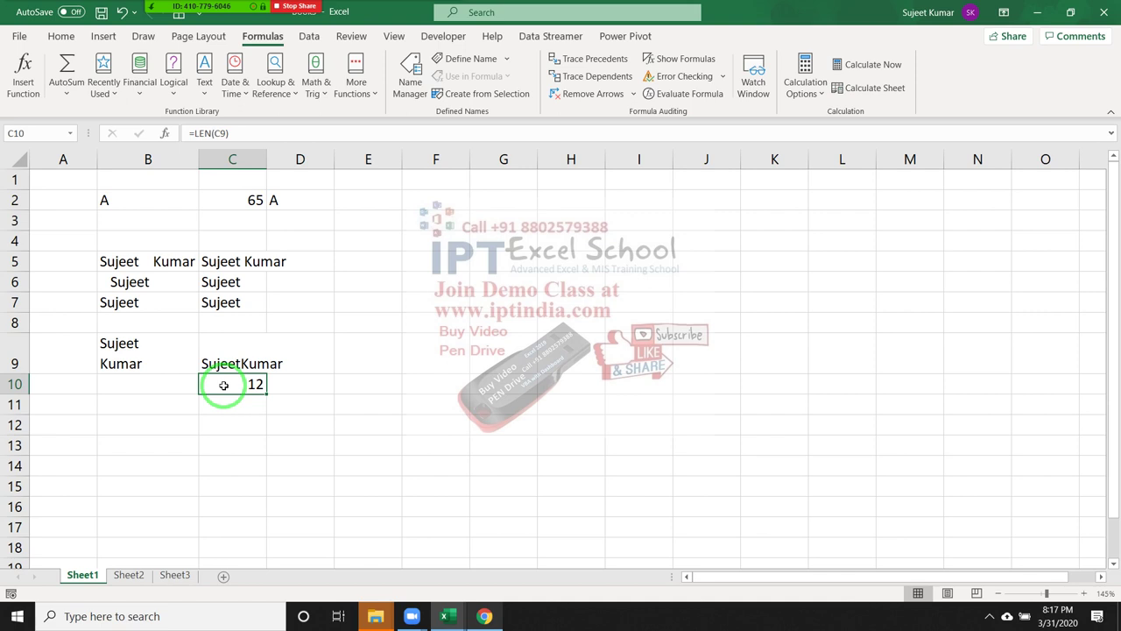
Step: Enter =CLEAN(C9) in D9 to remove the line break from C9's name
{"action": "key", "text": "Up"}
{"action": "key", "text": "Right"}
{"action": "type", "text": "="}
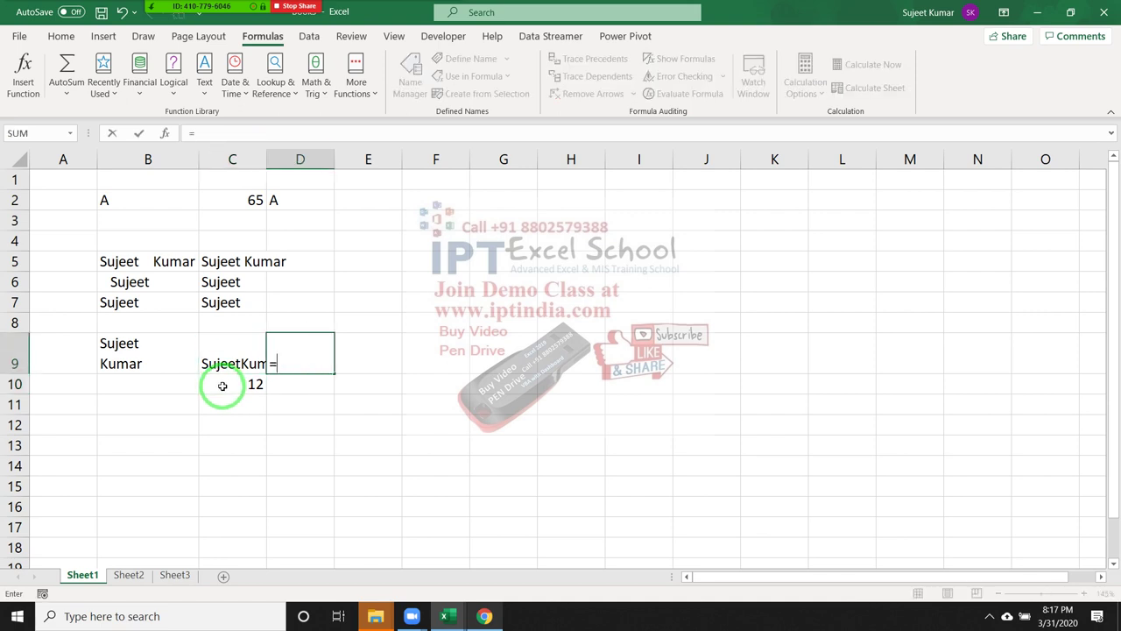
{"action": "type", "text": "cl"}
{"action": "key", "text": "Tab"}
{"action": "key", "text": "Left"}
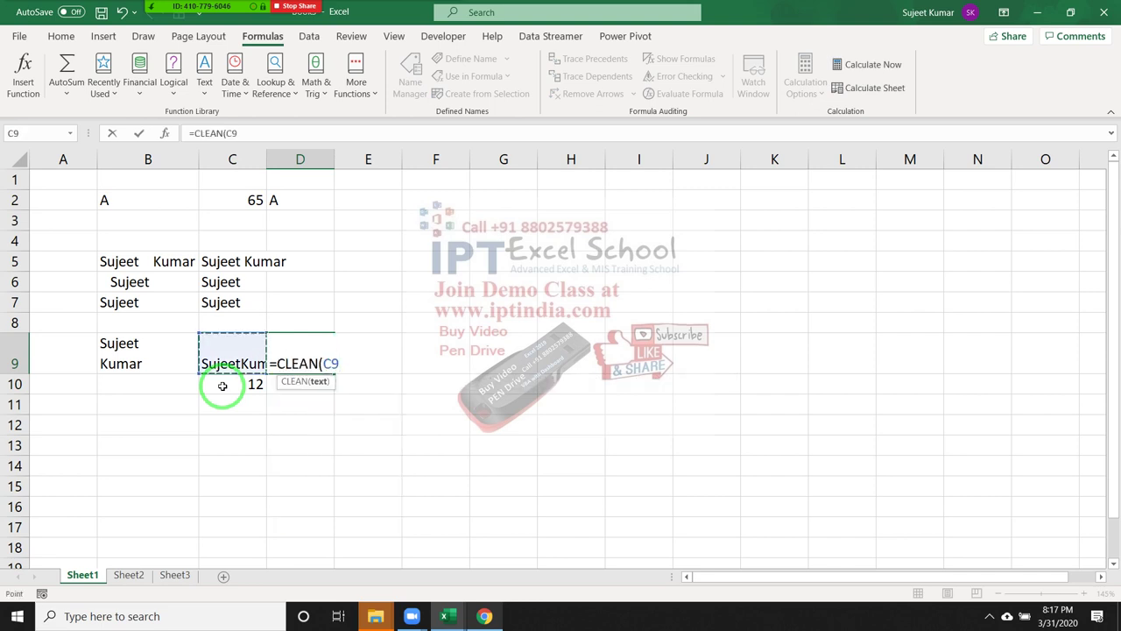
{"action": "key", "text": "Return"}
Step: Enter =LEN(D9) in D10, showing 11 characters for the cleaned name
{"action": "type", "text": "="}
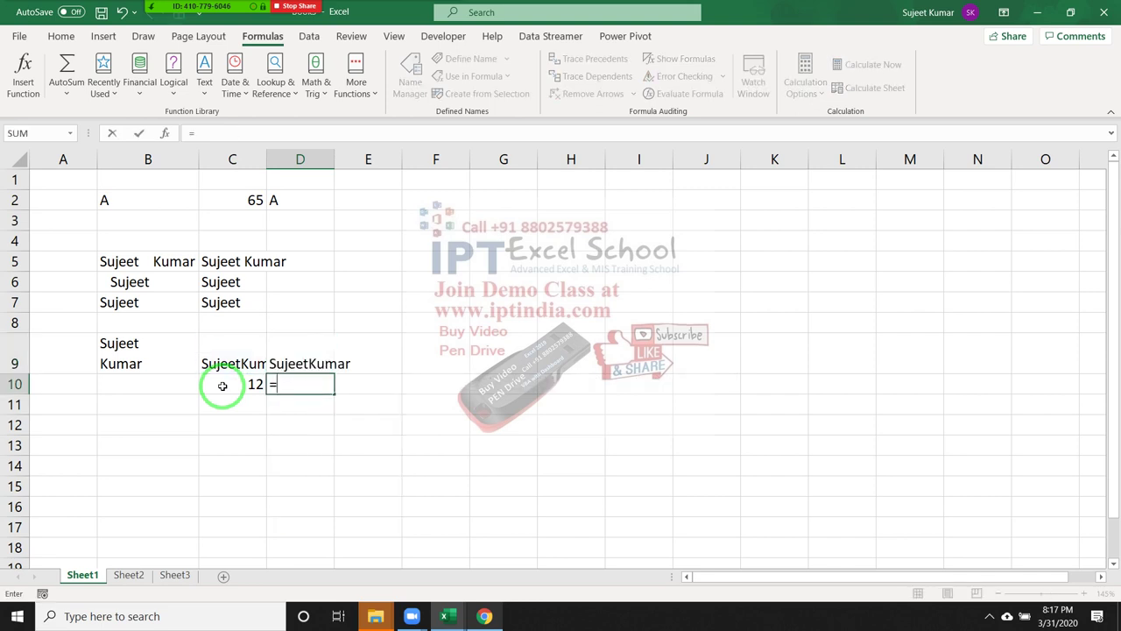
{"action": "type", "text": "le"}
{"action": "key", "text": "Down"}
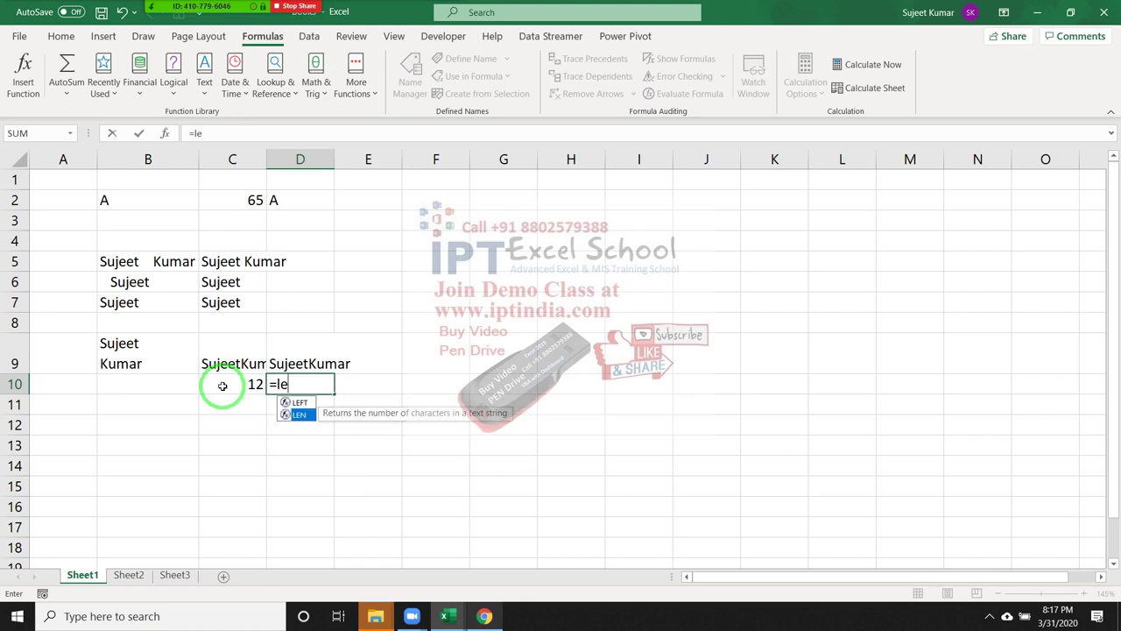
{"action": "key", "text": "Tab"}
{"action": "key", "text": "Up"}
{"action": "key", "text": "Return"}
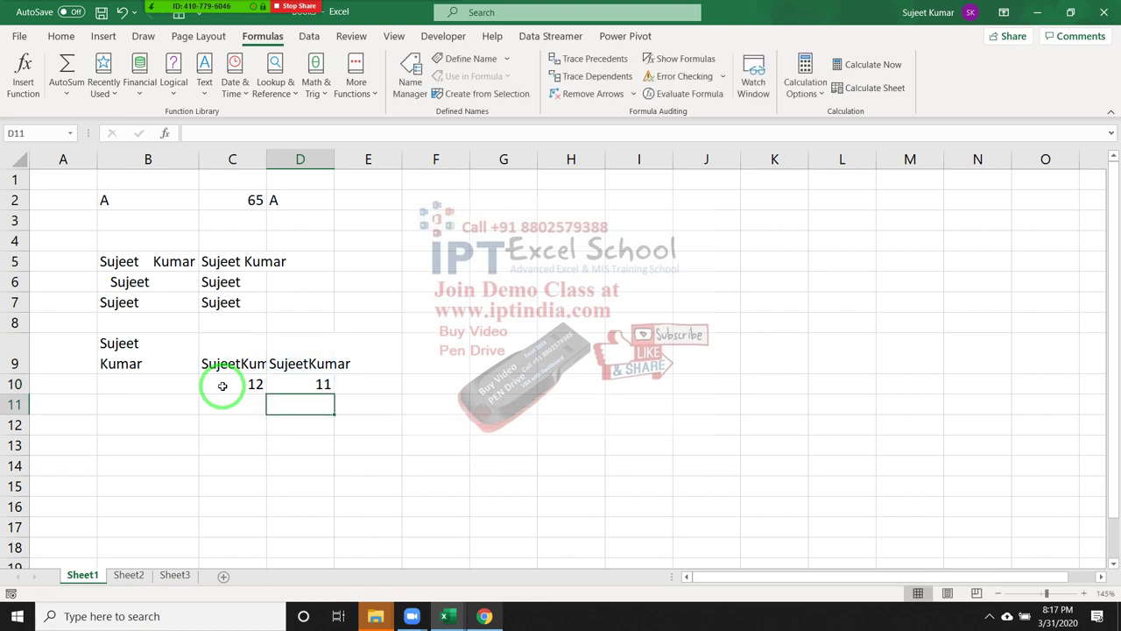
{"action": "key", "text": "Up"}
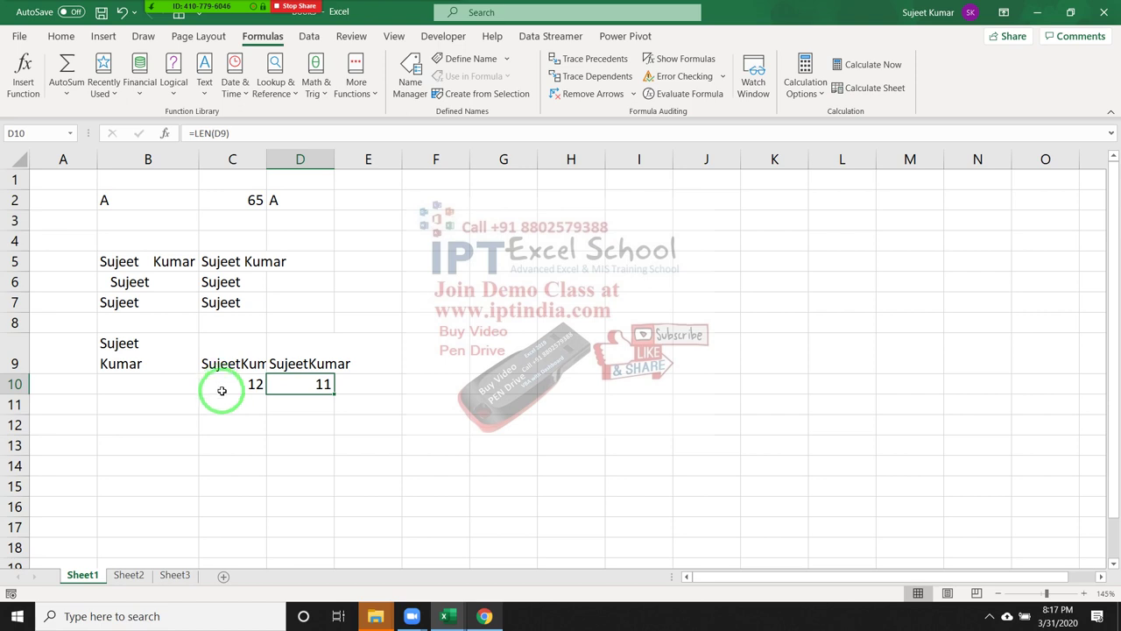
{"action": "left_click", "coordinate": [286, 374]}
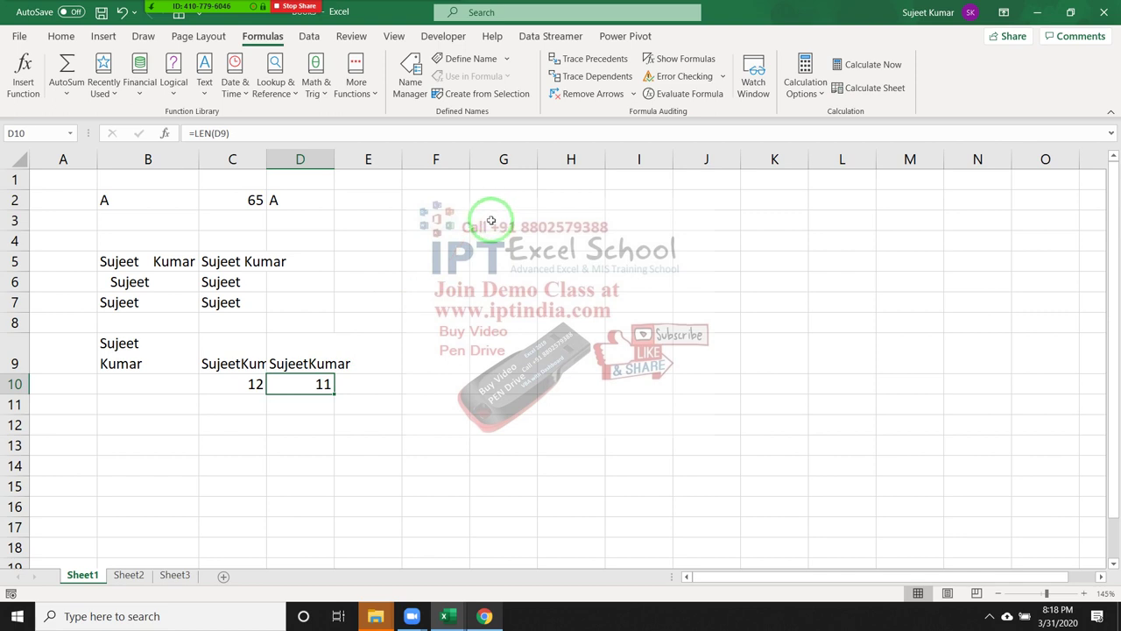
Step: Enter the dotted number 123.3639.821 in G1
{"action": "left_click", "coordinate": [505, 179]}
{"action": "type", "text": "123."}
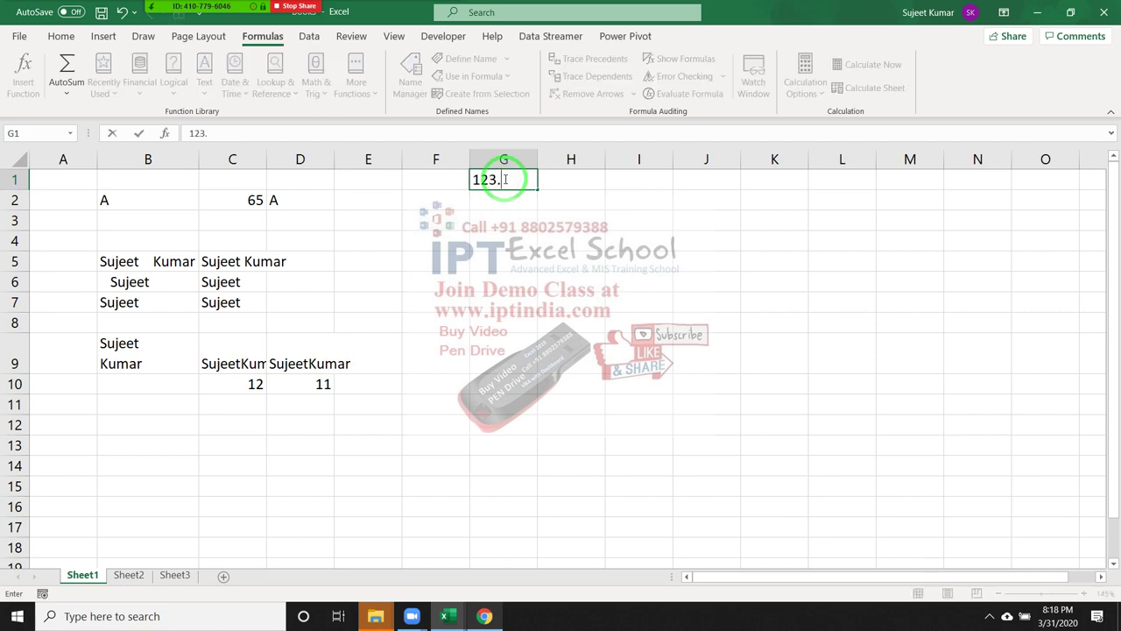
{"action": "type", "text": "3639.821"}
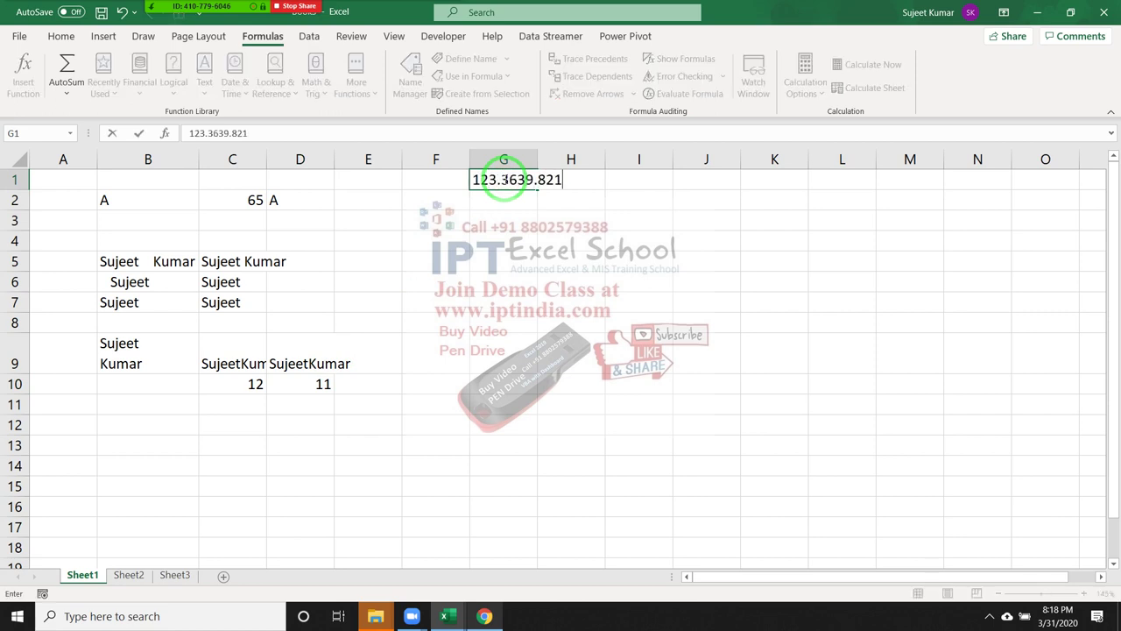
{"action": "key", "text": "Return"}
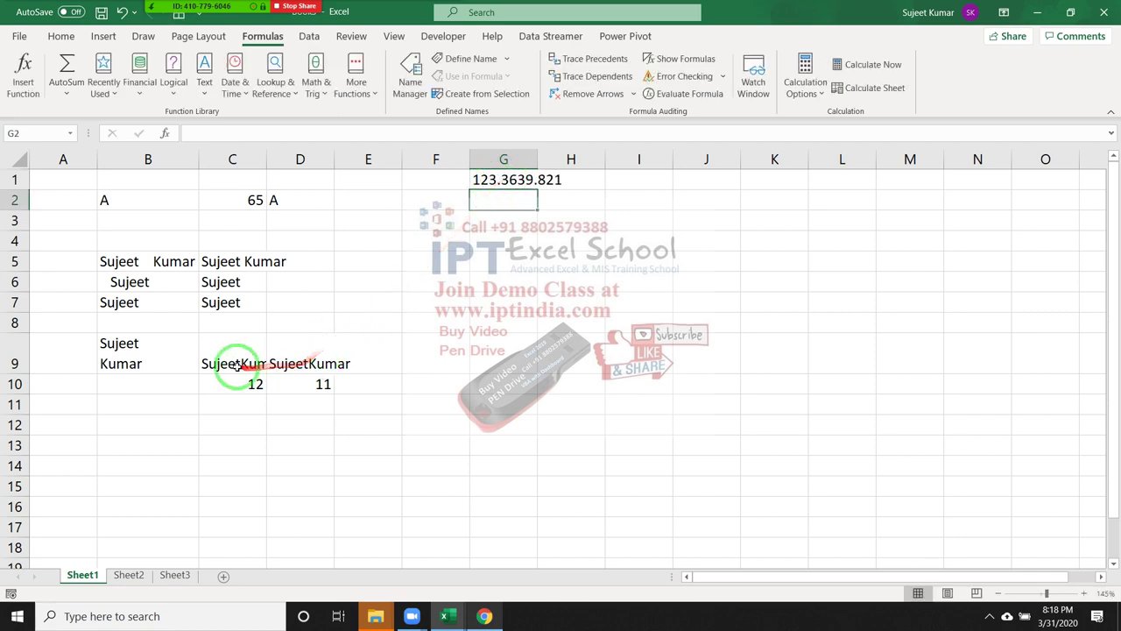
Step: Review the C9 and D9 formulas, then start a new formula in G2
{"action": "left_click", "coordinate": [236, 366]}
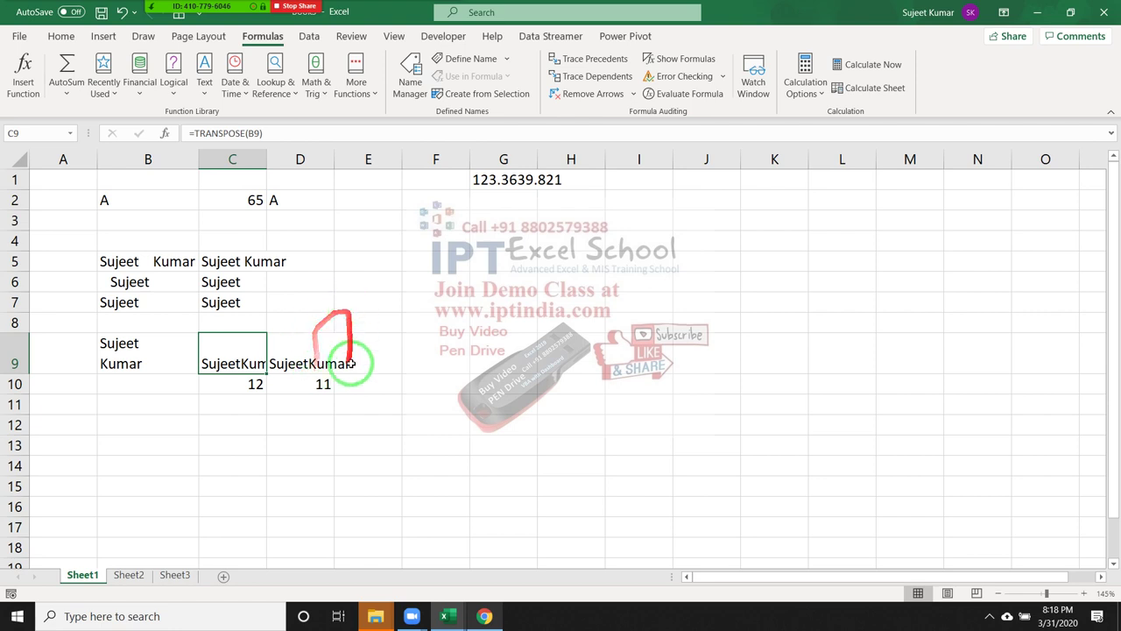
{"action": "left_click", "coordinate": [324, 366]}
{"action": "left_click", "coordinate": [474, 202]}
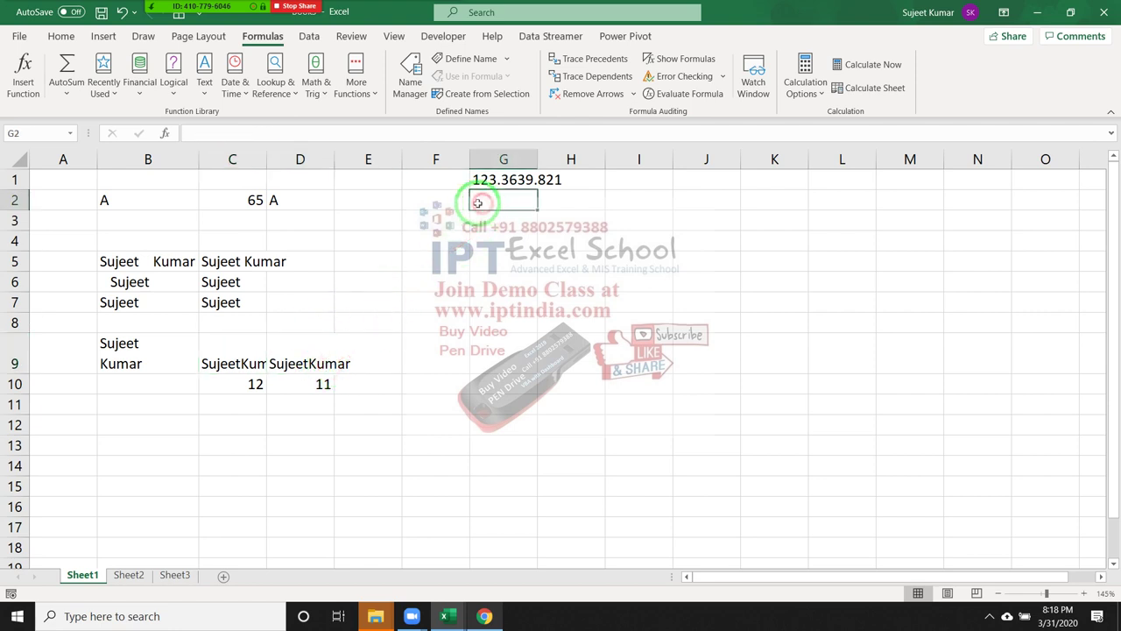
{"action": "type", "text": "="}
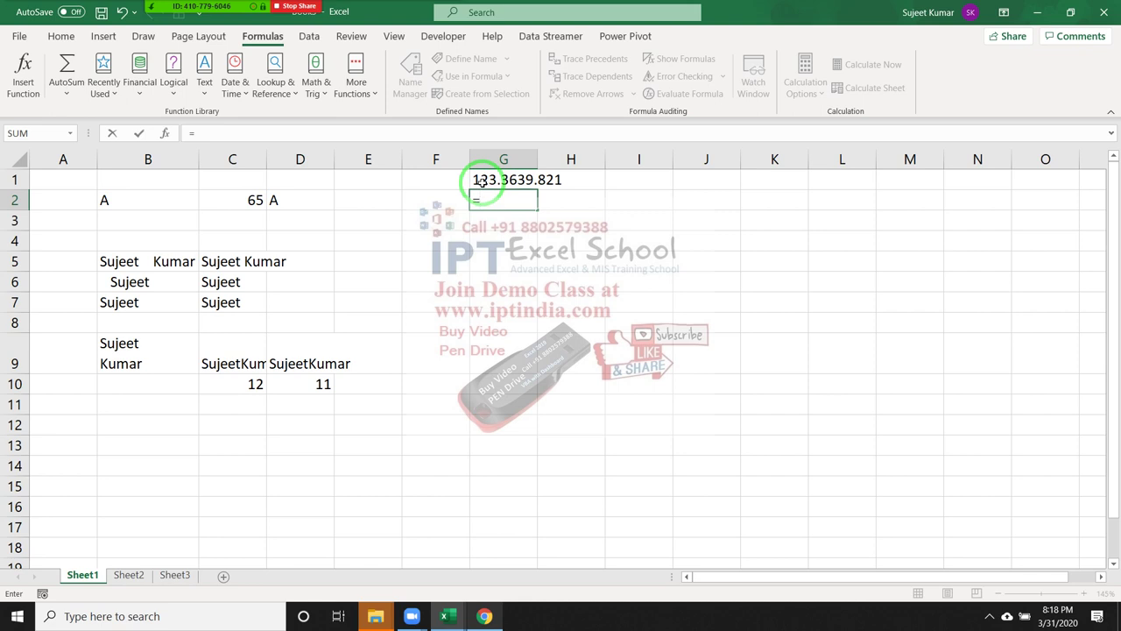
{"action": "type", "text": "sub"}
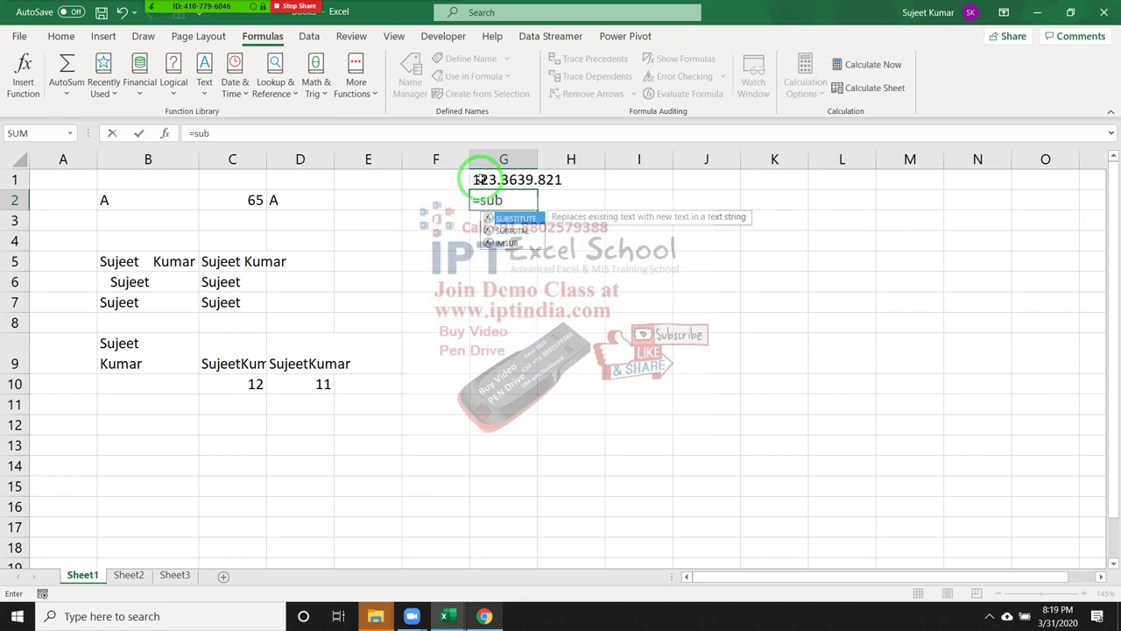
{"action": "key", "text": "Tab"}
{"action": "left_click", "coordinate": [481, 179]}
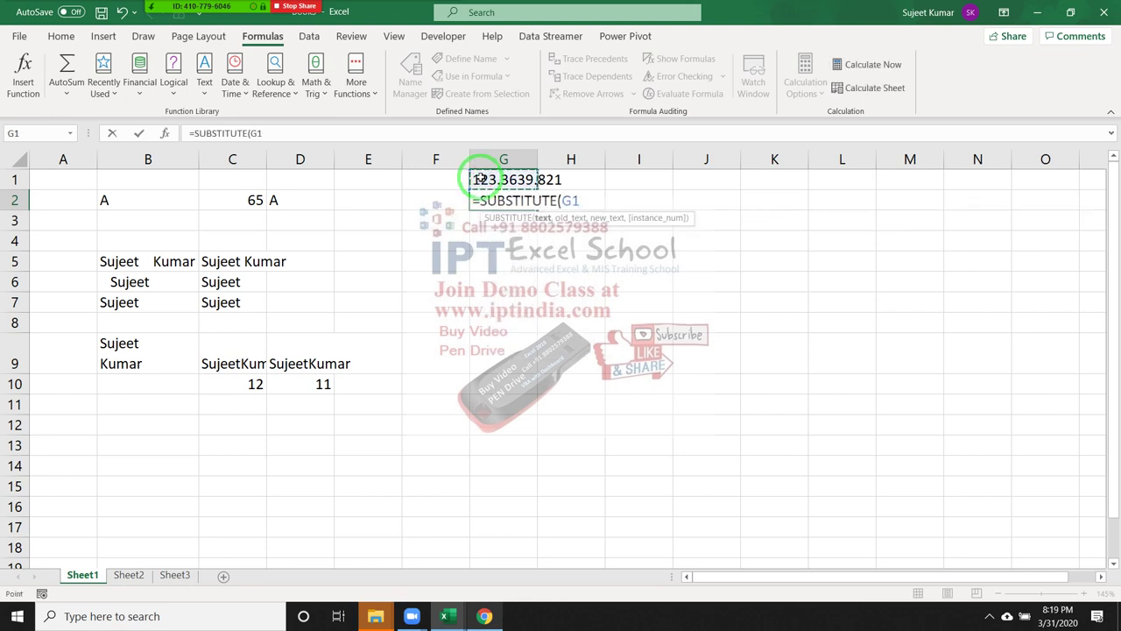
{"action": "type", "text": ","}
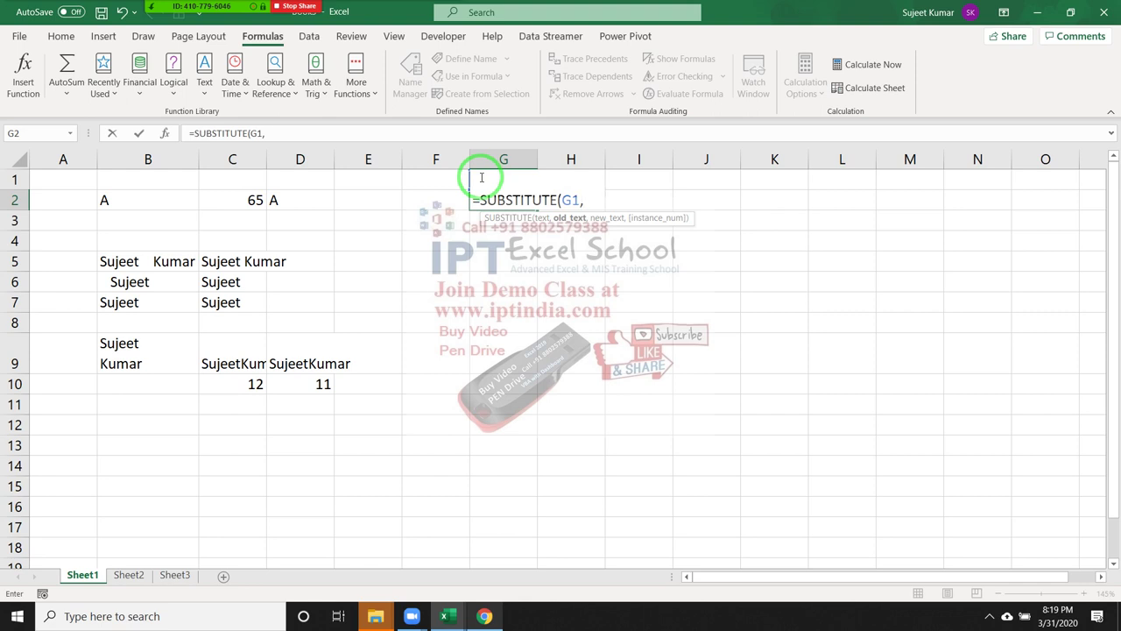
{"action": "type", "text": "\"."}
{"action": "type", "text": "\","}
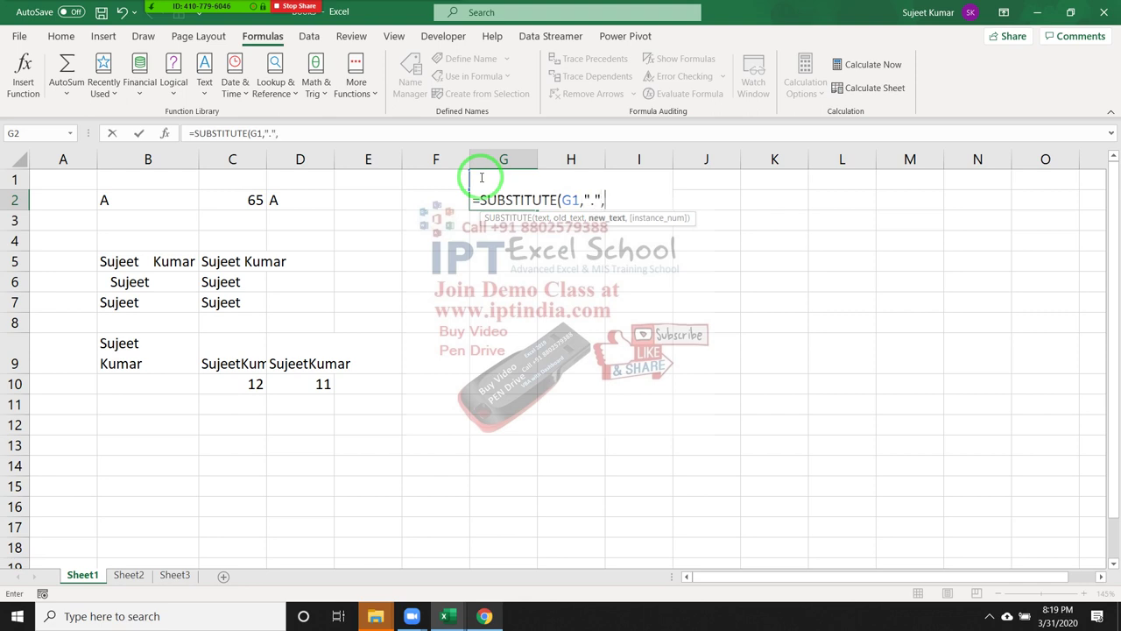
{"action": "type", "text": "\"-\""}
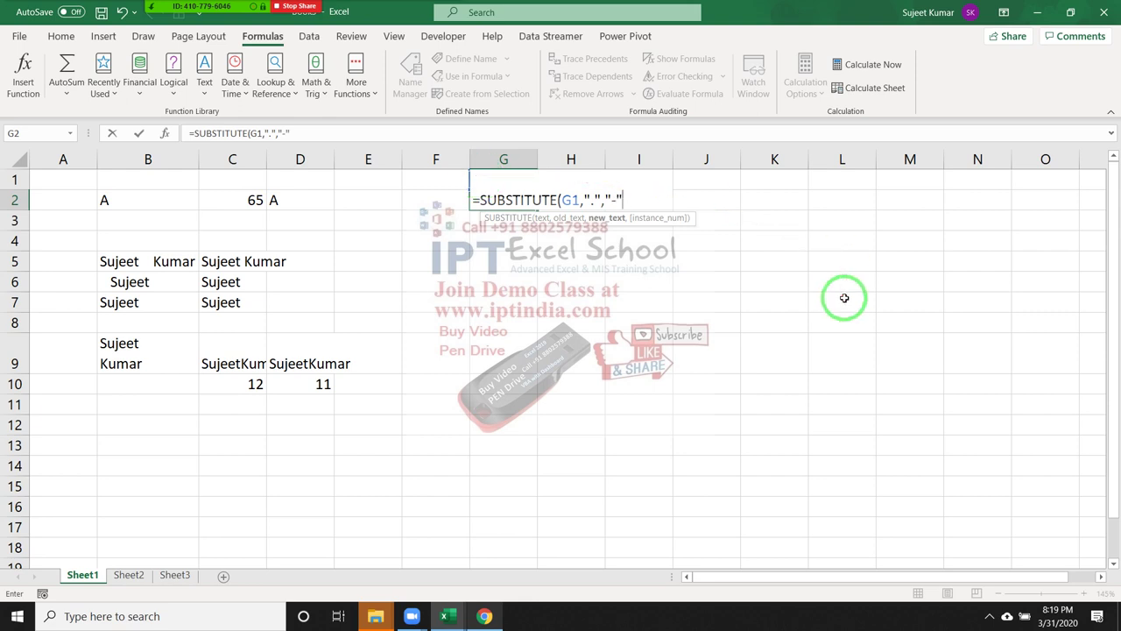
{"action": "key", "text": "Return"}
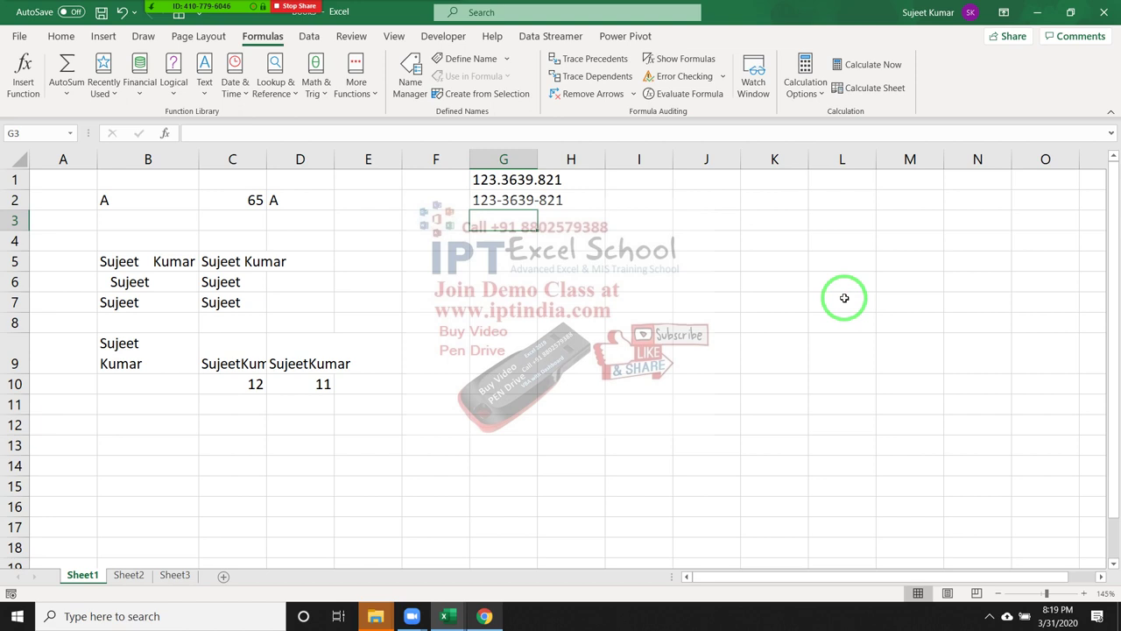
Step: Return to G2 and open its =SUBSTITUTE(G1,".","-") formula for editing
{"action": "key", "text": "Up"}
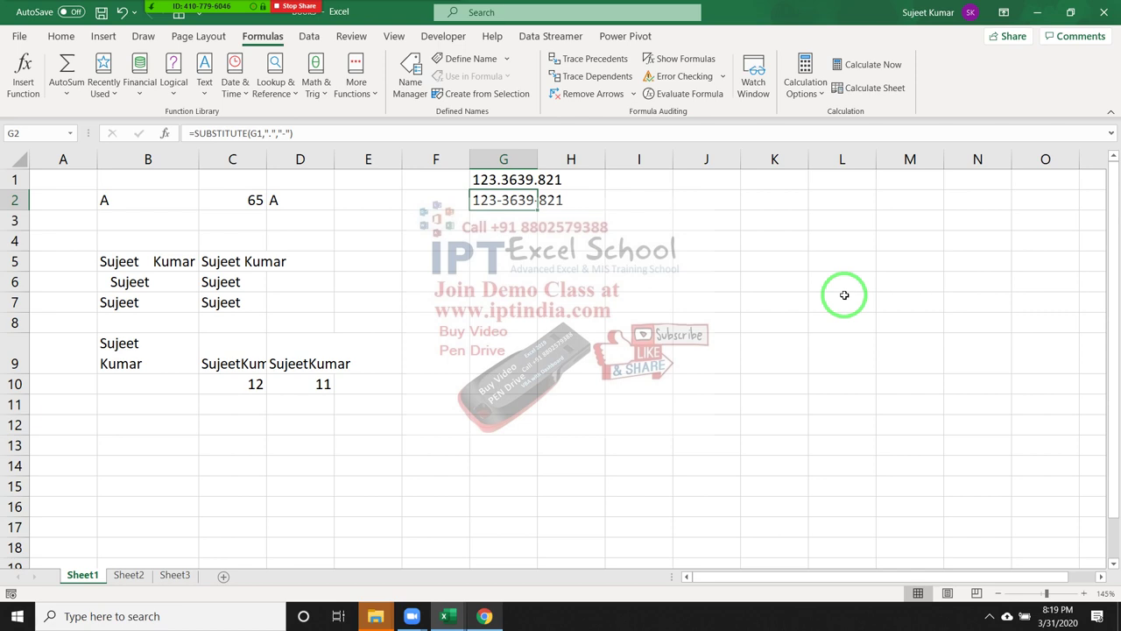
{"action": "mouse_move", "coordinate": [195, 19]}
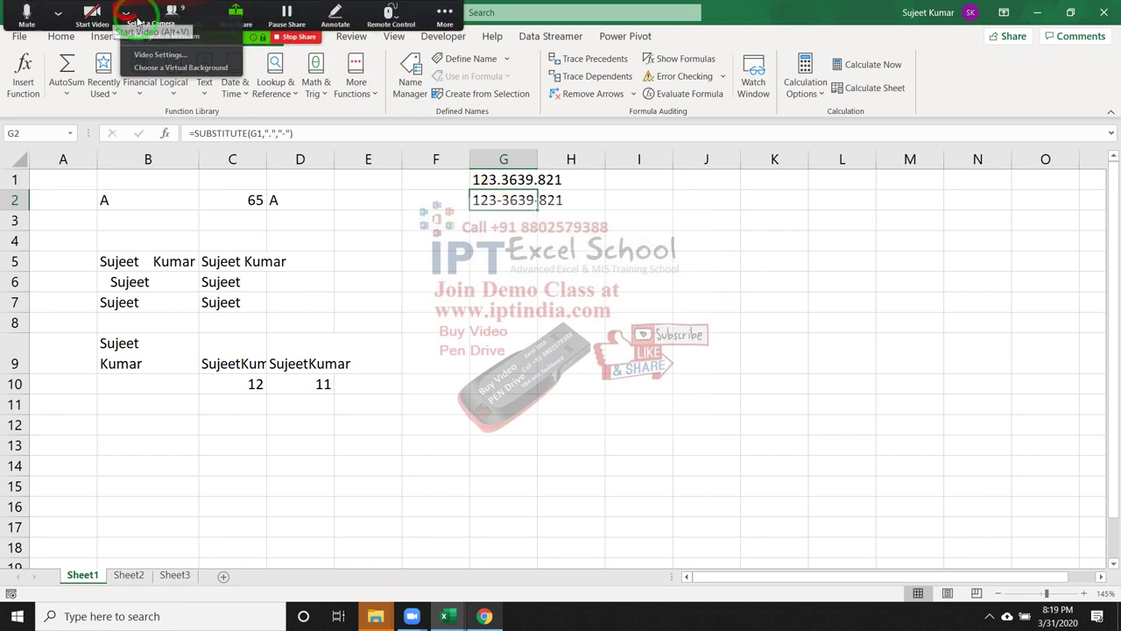
{"action": "left_click", "coordinate": [195, 19]}
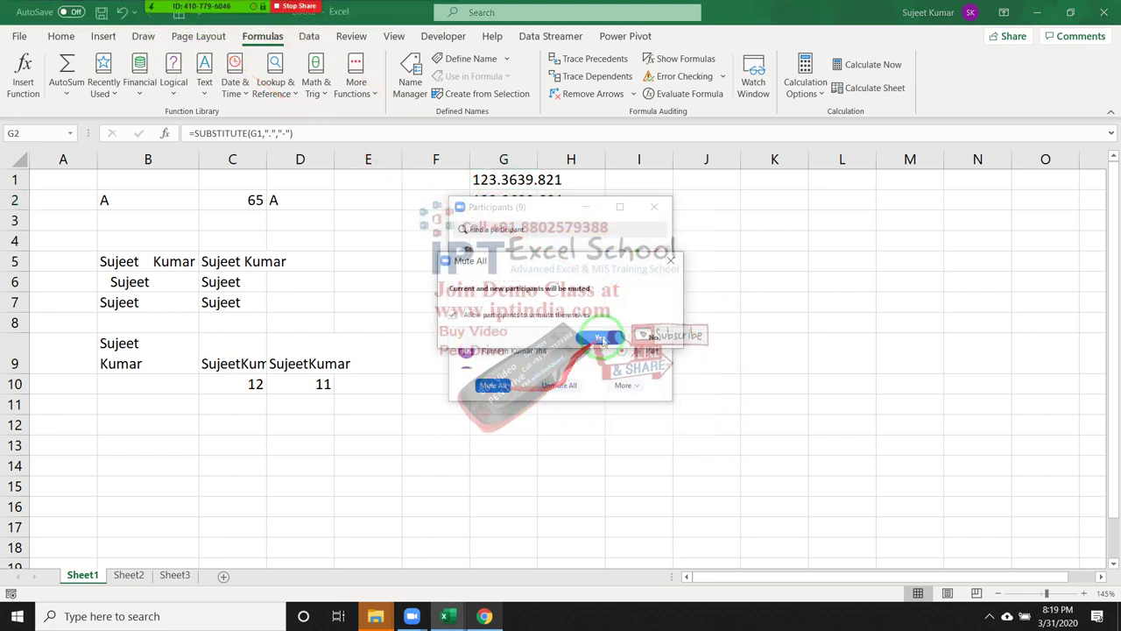
{"action": "mouse_move", "coordinate": [603, 334]}
{"action": "left_click", "coordinate": [655, 207]}
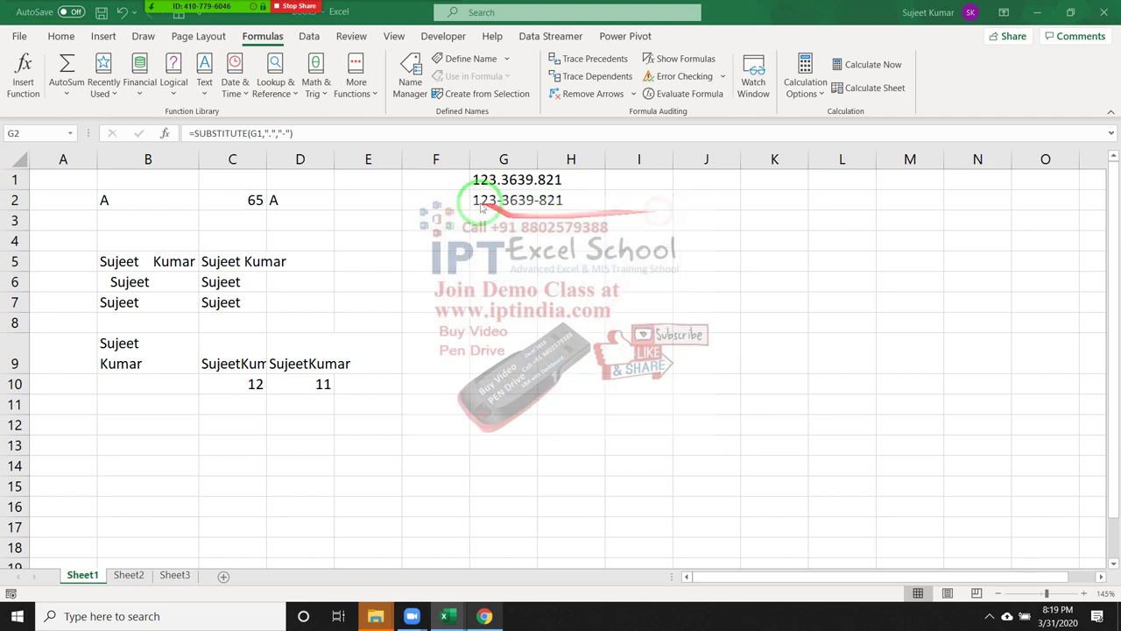
{"action": "left_click", "coordinate": [482, 200]}
{"action": "double_click", "coordinate": [482, 199]}
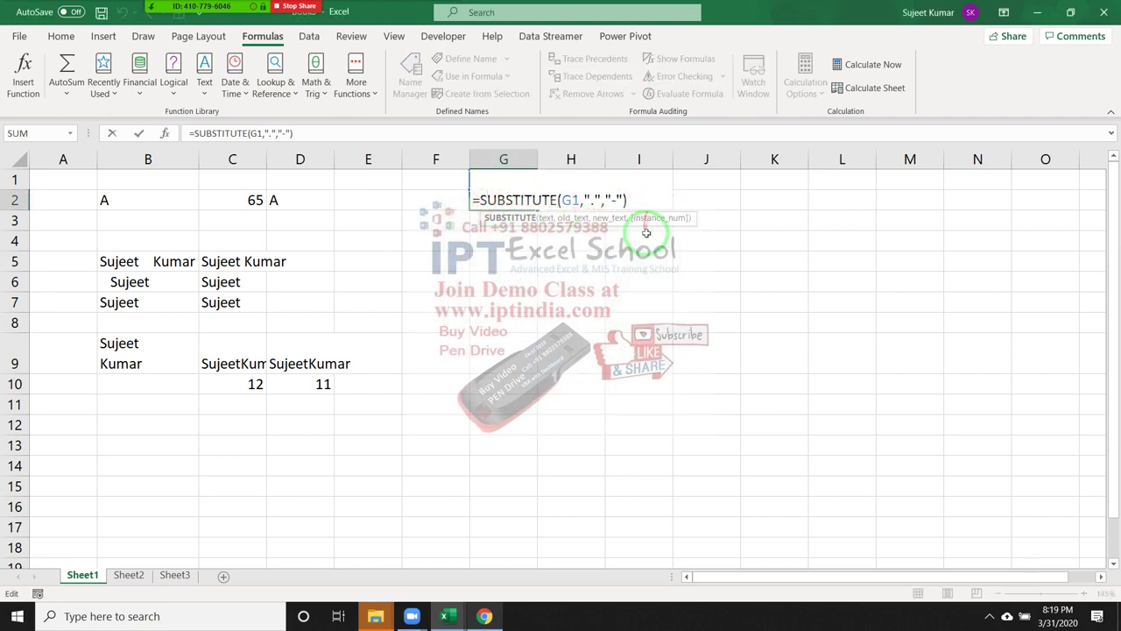
Step: Add instance number 1 to G2's SUBSTITUTE so only the first dot becomes a hyphen
{"action": "left_click", "coordinate": [643, 201]}
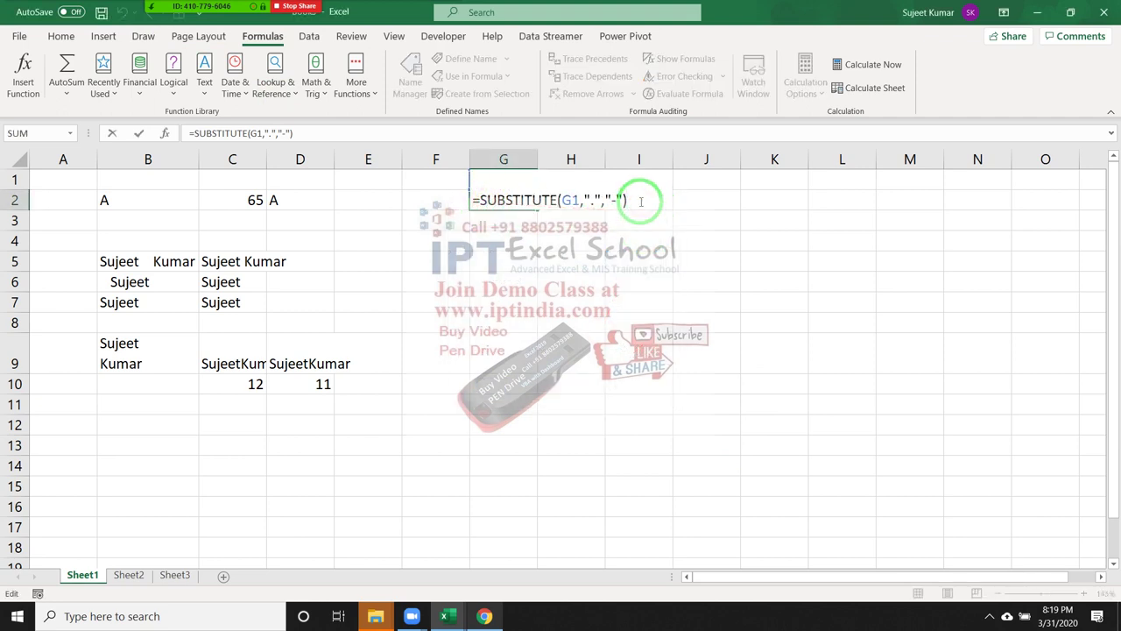
{"action": "key", "text": "BackSpace"}
{"action": "type", "text": ","}
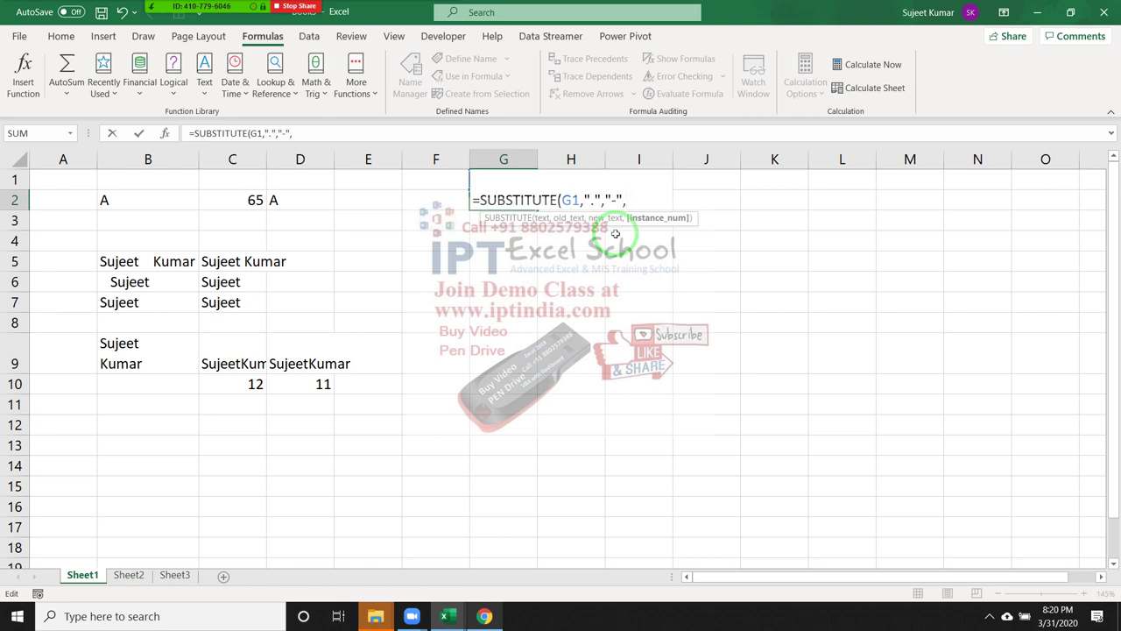
{"action": "type", "text": "1)"}
{"action": "key", "text": "Return"}
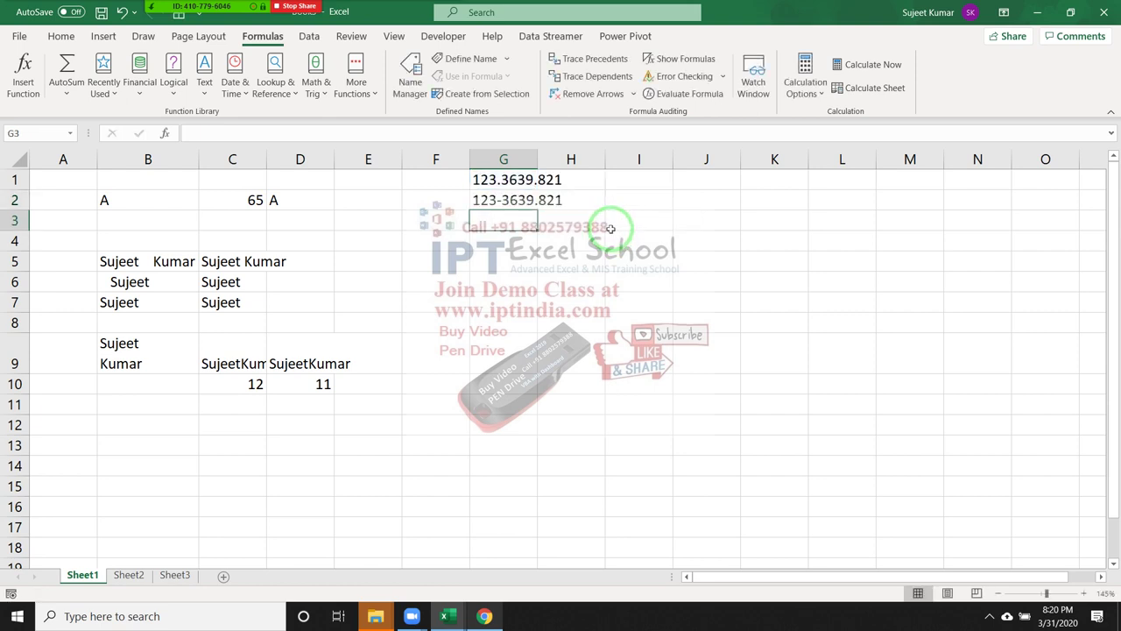
Step: Recommit G2 with instance number 2, giving 123.3639-821
{"action": "left_click", "coordinate": [508, 202]}
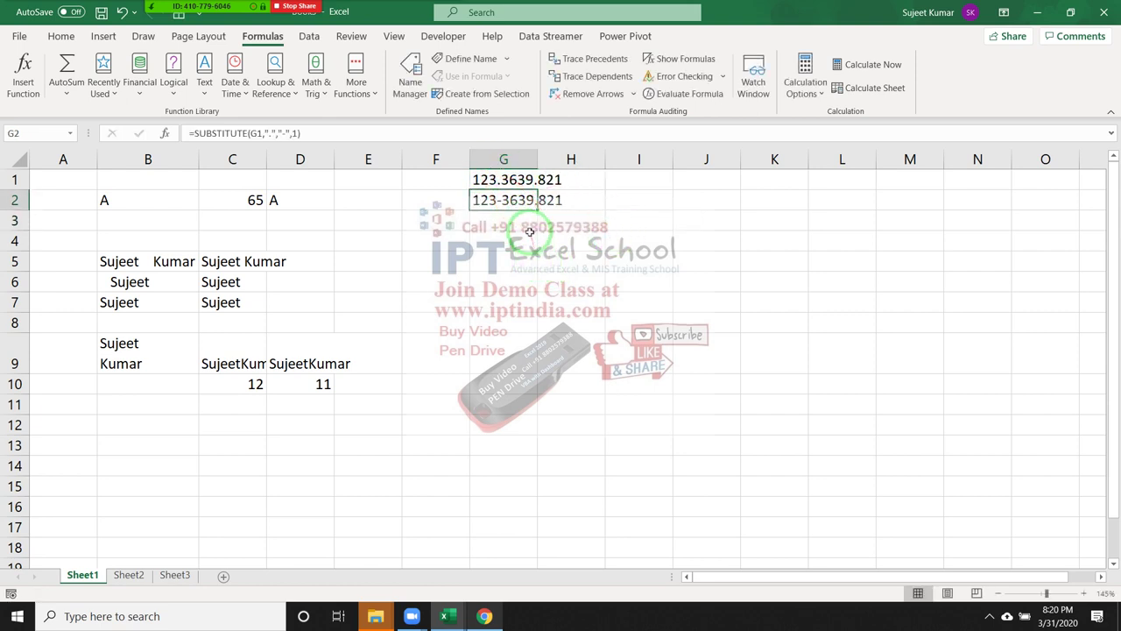
{"action": "left_click", "coordinate": [516, 202]}
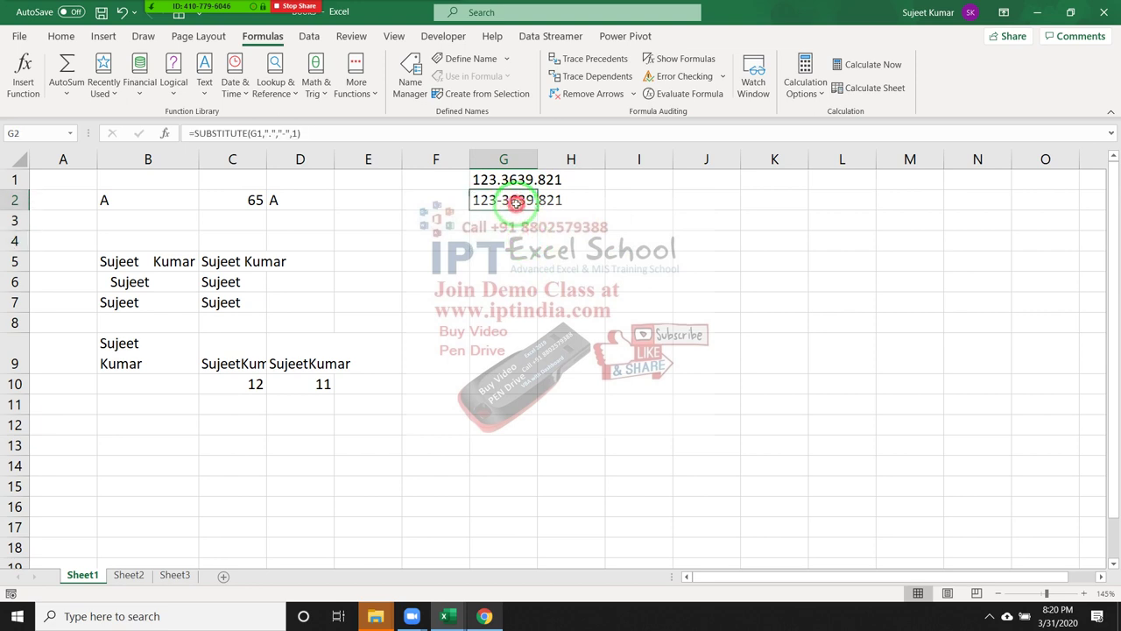
{"action": "double_click", "coordinate": [516, 202]}
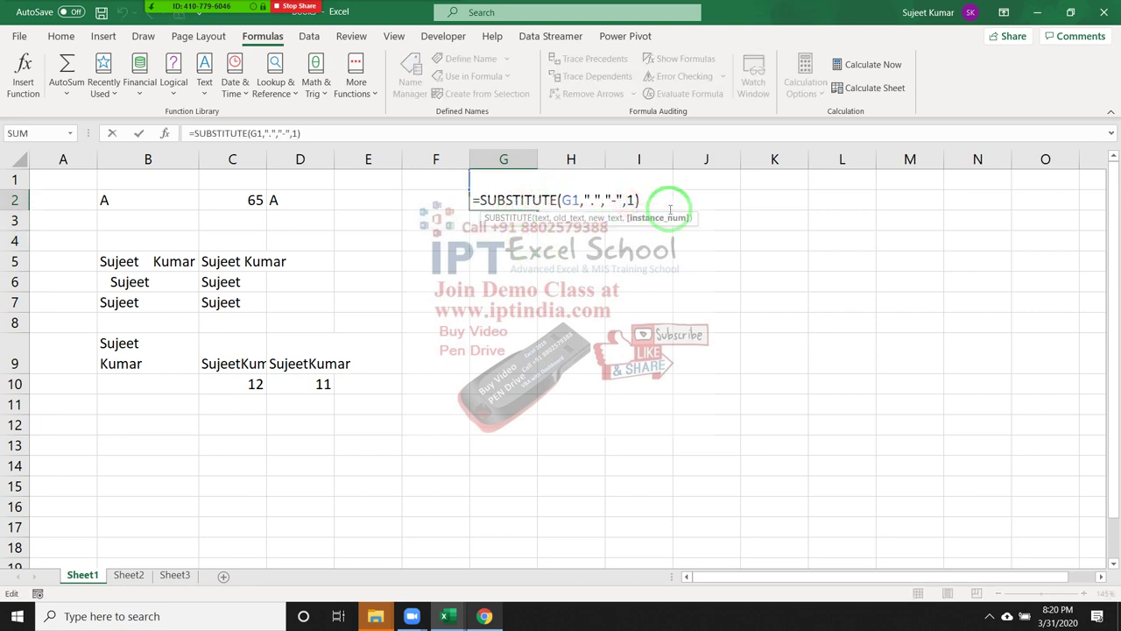
{"action": "key", "text": "Return"}
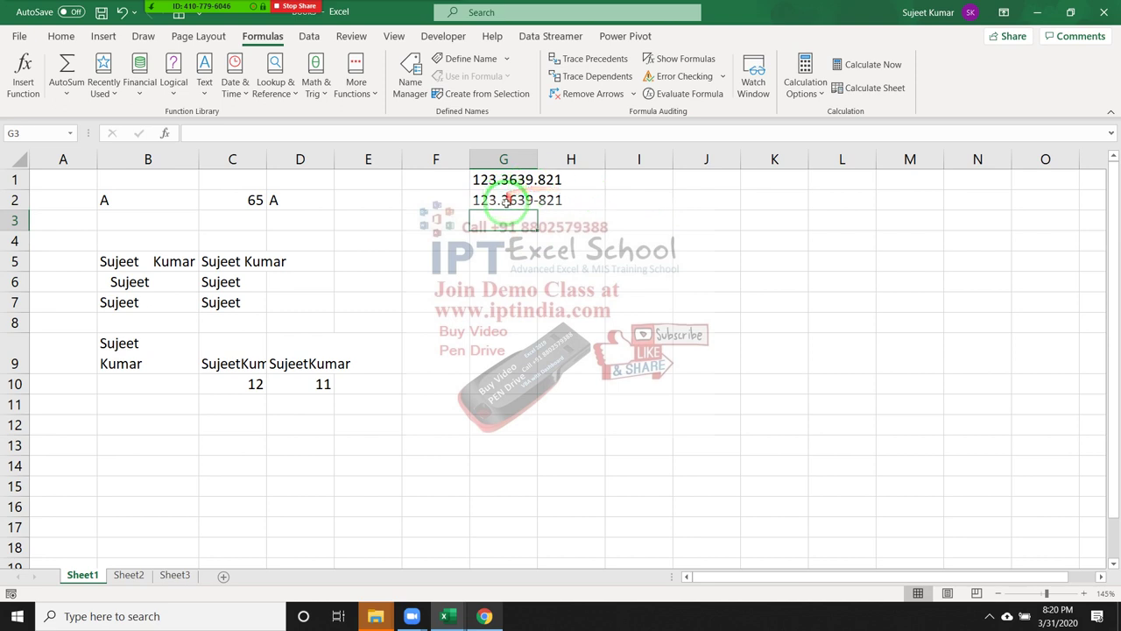
{"action": "left_click", "coordinate": [506, 199]}
Step: Delete the instance number from G2's SUBSTITUTE so every dot becomes a hyphen again
{"action": "double_click", "coordinate": [512, 202]}
{"action": "double_click", "coordinate": [624, 201]}
{"action": "type", "text": "2"}
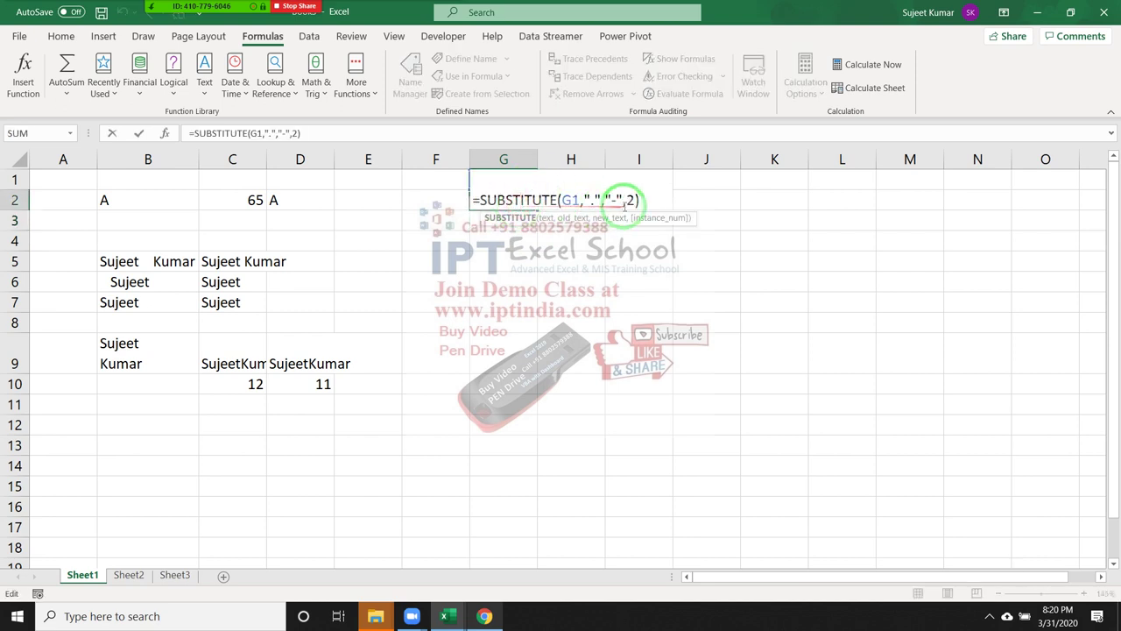
{"action": "key", "text": "BackSpace"}
{"action": "key", "text": "BackSpace"}
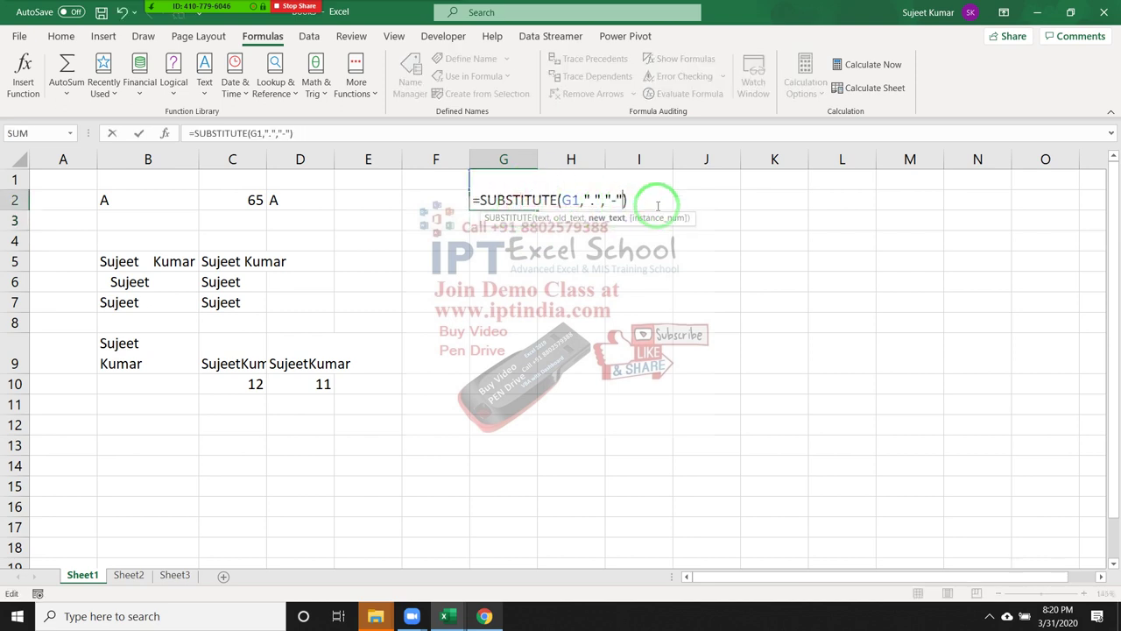
{"action": "key", "text": "Return"}
{"action": "key", "text": "Up"}
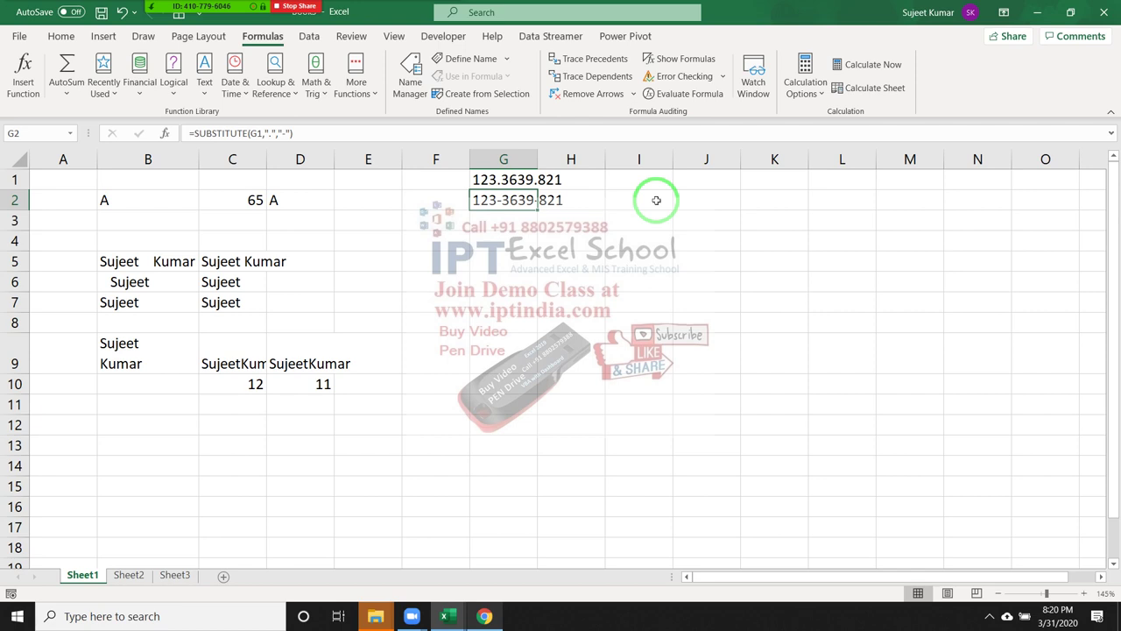
Step: Step through the arguments of G2's =SUBSTITUTE(G1,".","-") and recommit it unchanged
{"action": "key", "text": "F2"}
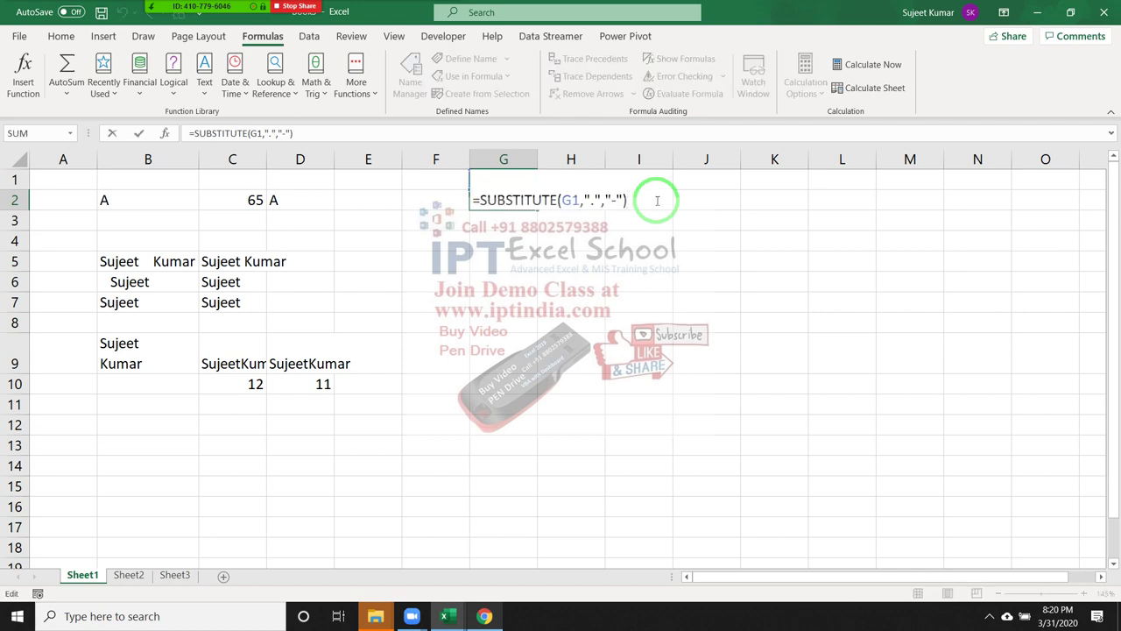
{"action": "key", "text": "Left"}
{"action": "key", "text": "Left"}
{"action": "key", "text": "Left"}
{"action": "key", "text": "Left"}
{"action": "key", "text": "Left"}
{"action": "key", "text": "Left"}
{"action": "key", "text": "Left"}
{"action": "key", "text": "Left"}
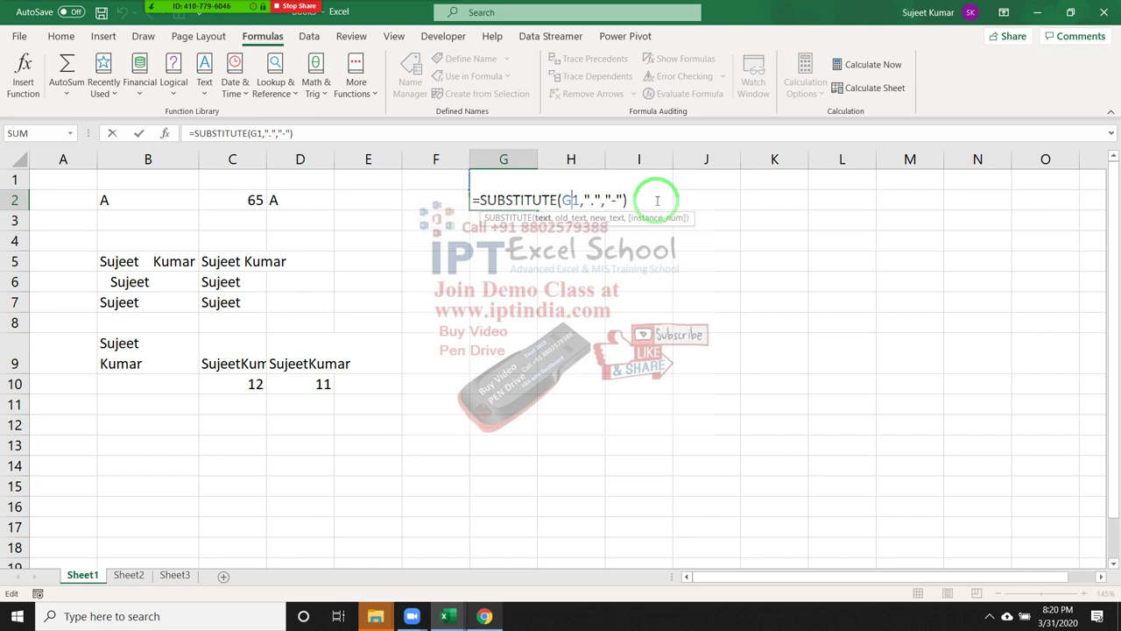
{"action": "key", "text": "Left"}
{"action": "key", "text": "Left"}
{"action": "key", "text": "Right"}
{"action": "key", "text": "Right"}
{"action": "key", "text": "Right"}
{"action": "key", "text": "shift+Right"}
{"action": "key", "text": "shift+Right"}
{"action": "key", "text": "shift+Right"}
{"action": "key", "text": "Right"}
{"action": "key", "text": "Right"}
{"action": "key", "text": "shift+Right"}
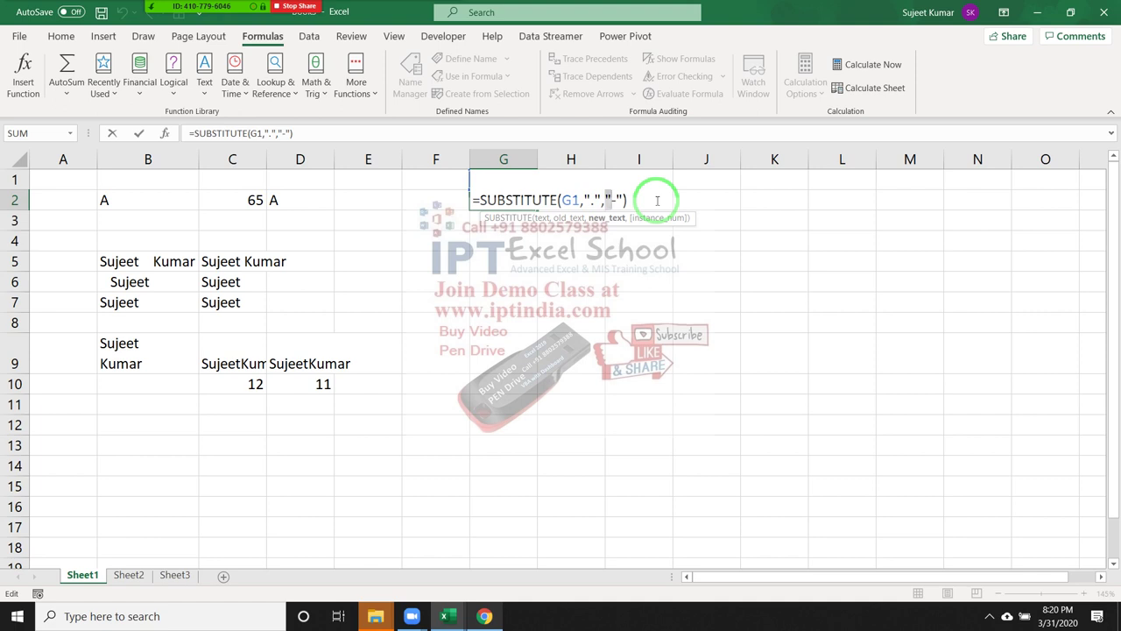
{"action": "key", "text": "ctrl+Return"}
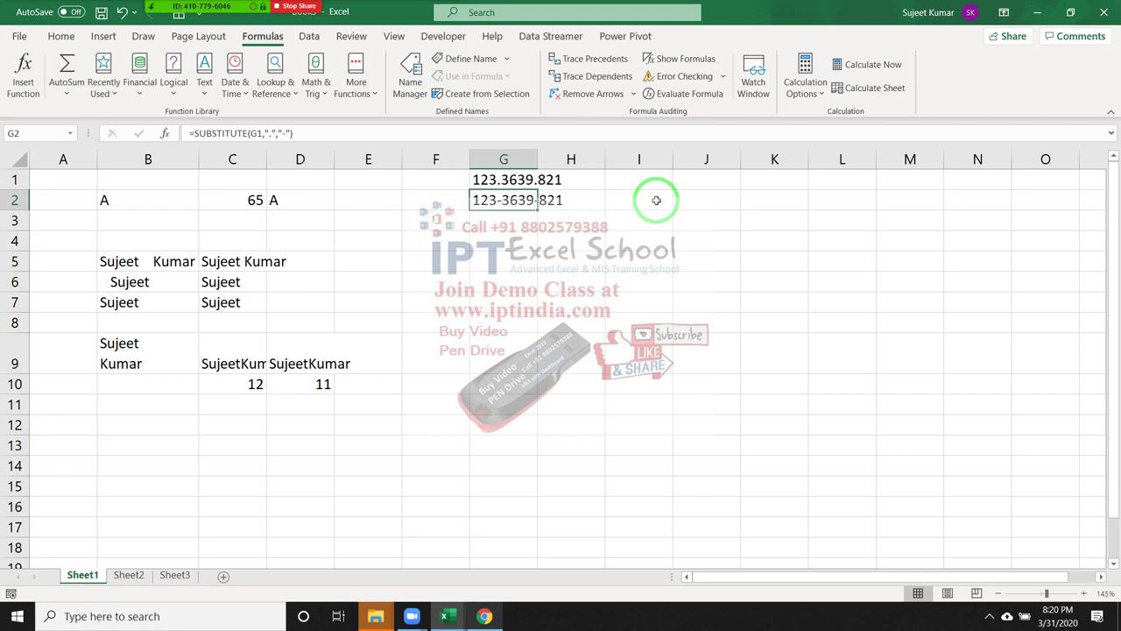
{"action": "double_click", "coordinate": [481, 197]}
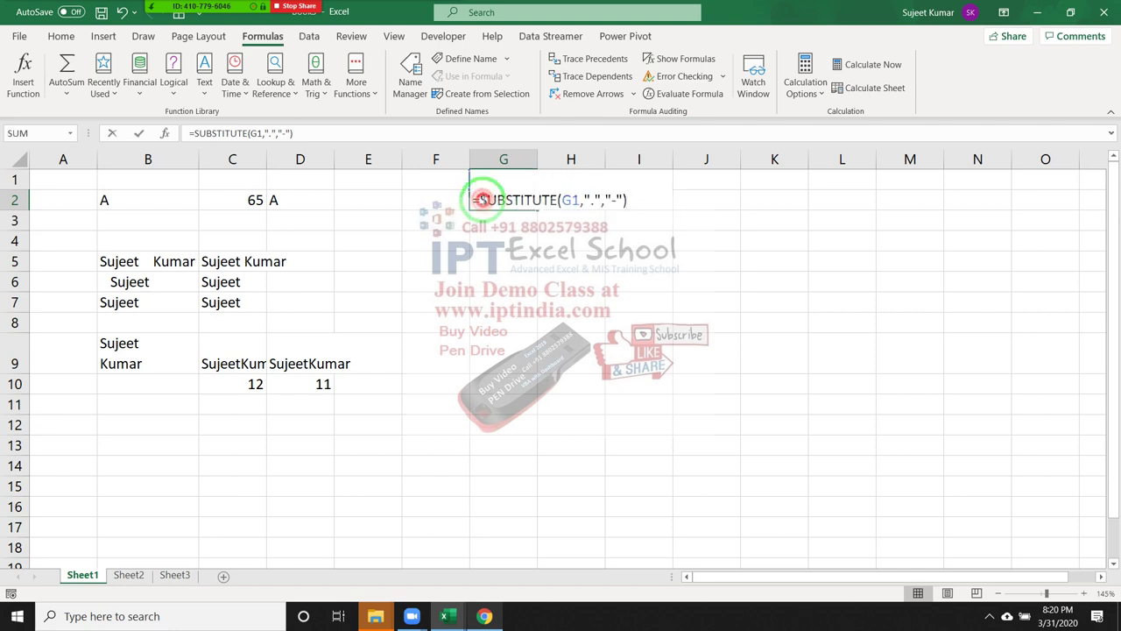
{"action": "left_click", "coordinate": [636, 195]}
{"action": "key", "text": "BackSpace"}
{"action": "type", "text": ","}
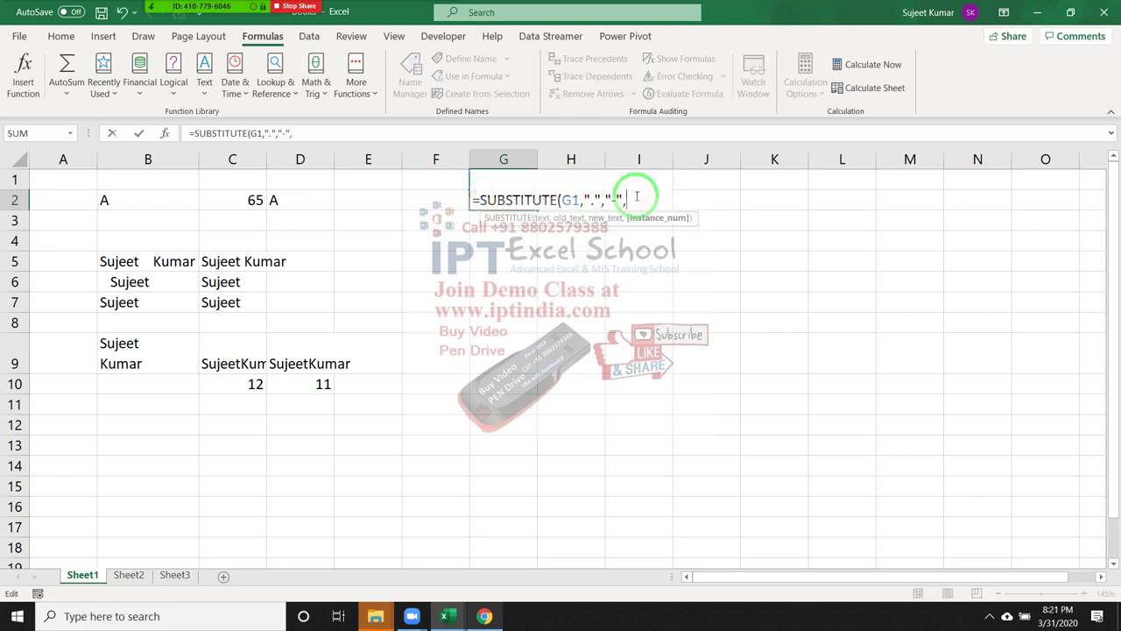
{"action": "type", "text": "1"}
{"action": "key", "text": "Return"}
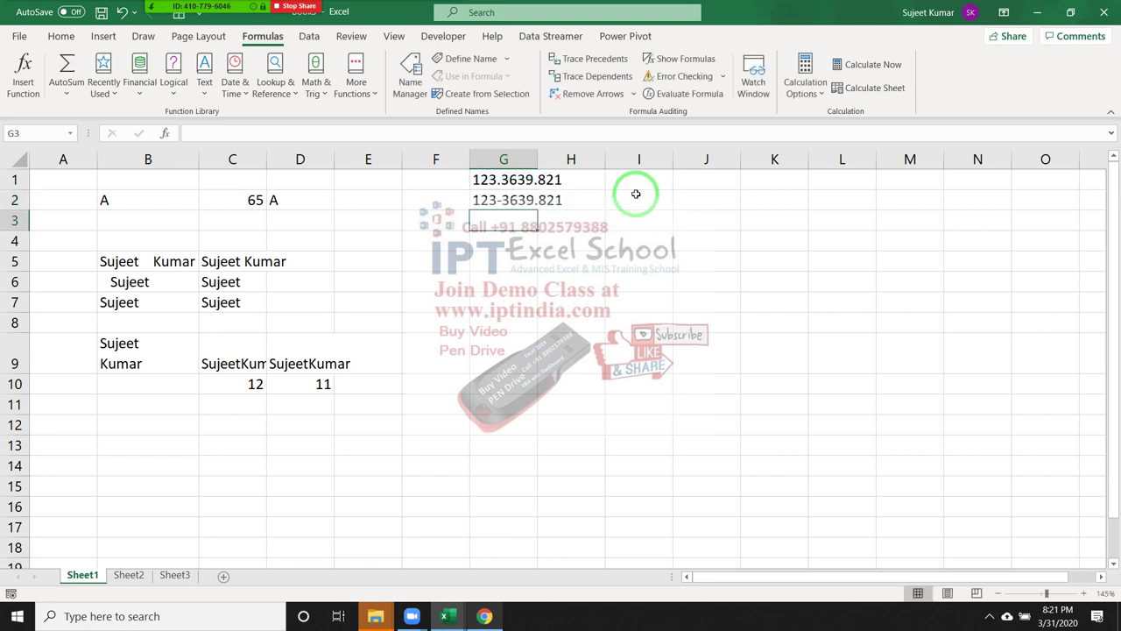
{"action": "key", "text": "Up"}
{"action": "key", "text": "F2"}
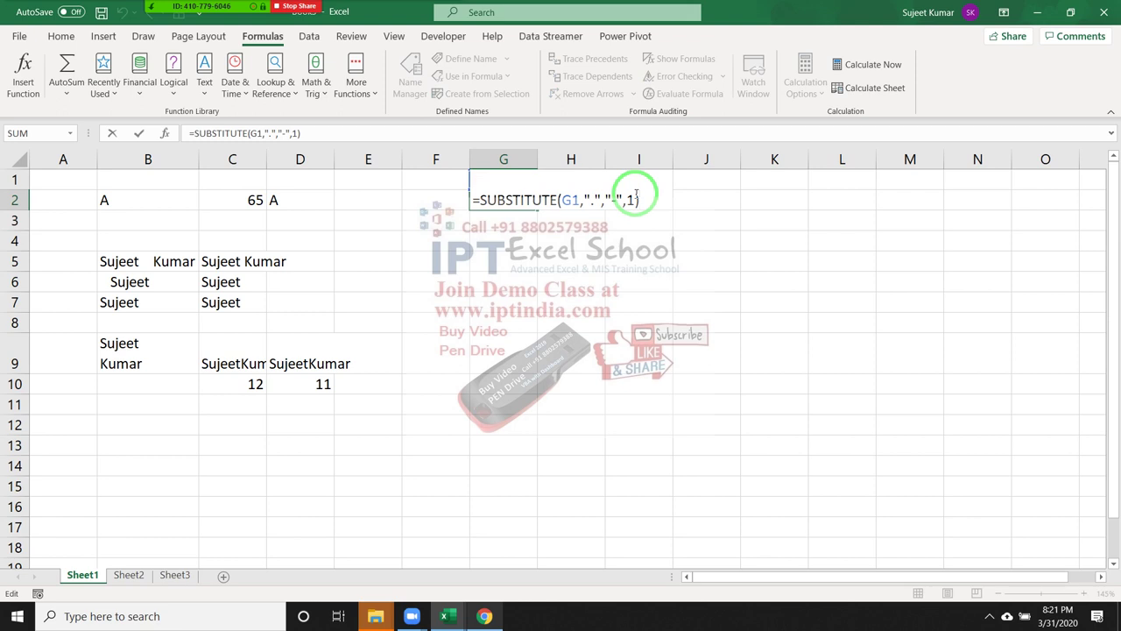
{"action": "key", "text": "Left"}
{"action": "key", "text": "Delete"}
{"action": "type", "text": "2"}
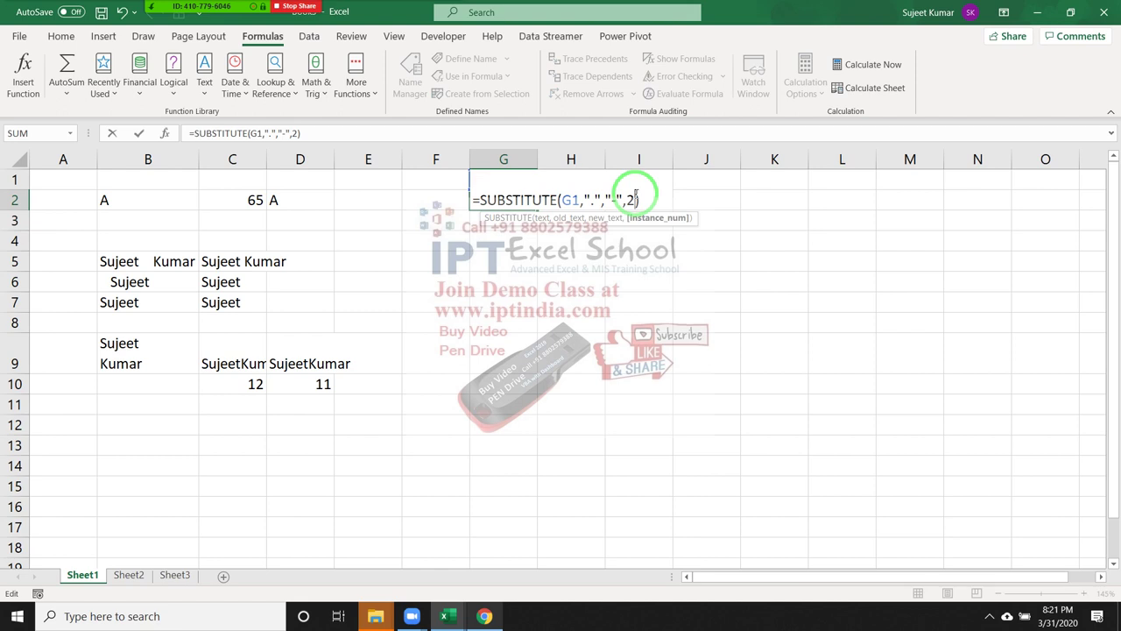
{"action": "key", "text": "BackSpace"}
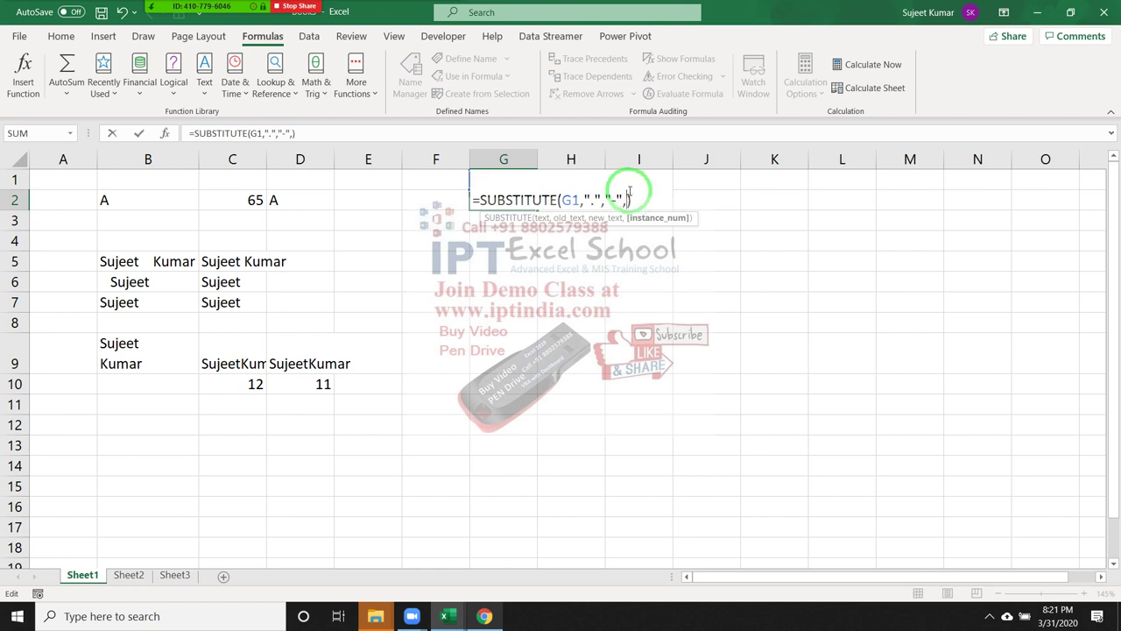
{"action": "key", "text": "BackSpace"}
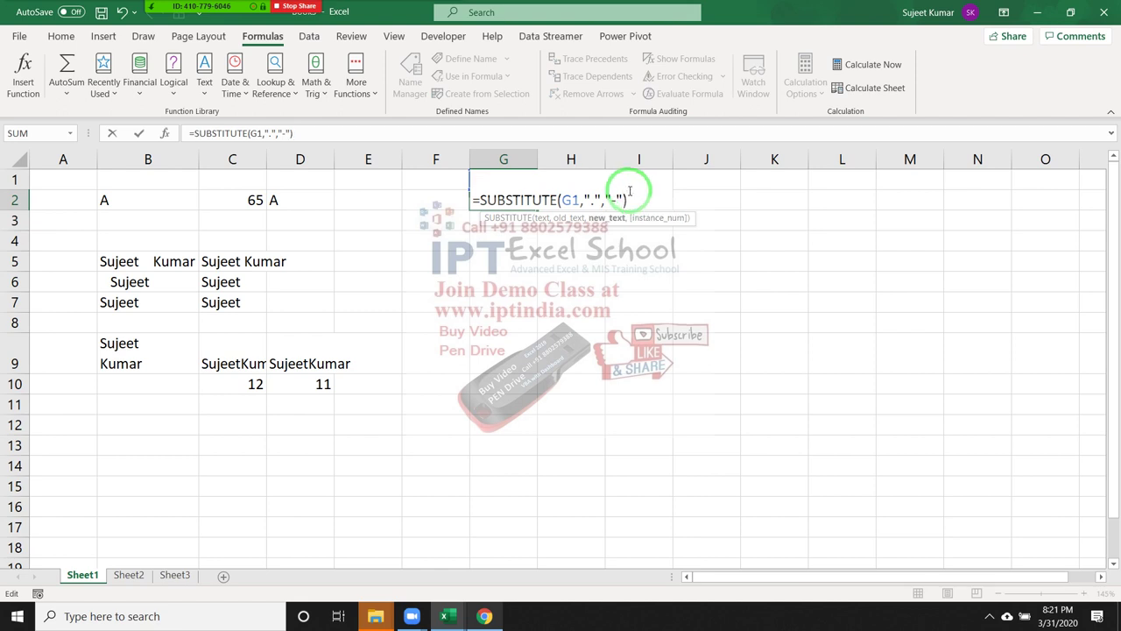
{"action": "key", "text": "Return"}
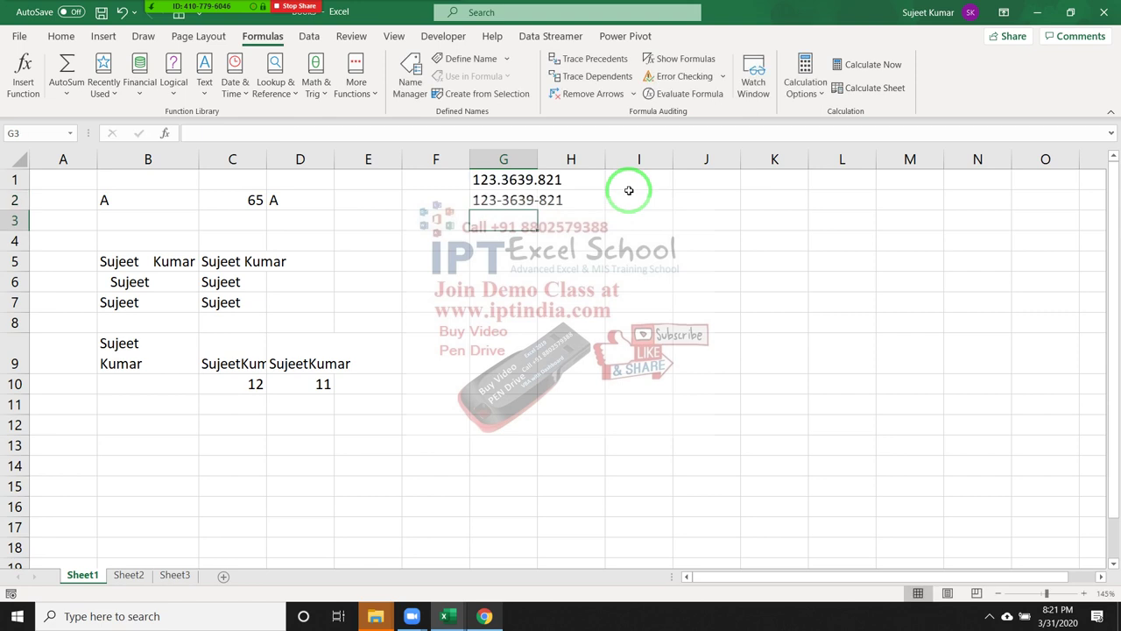
Step: Start a SUBSTITUTE formula on G2 in G3, then cancel it
{"action": "type", "text": "=sub"}
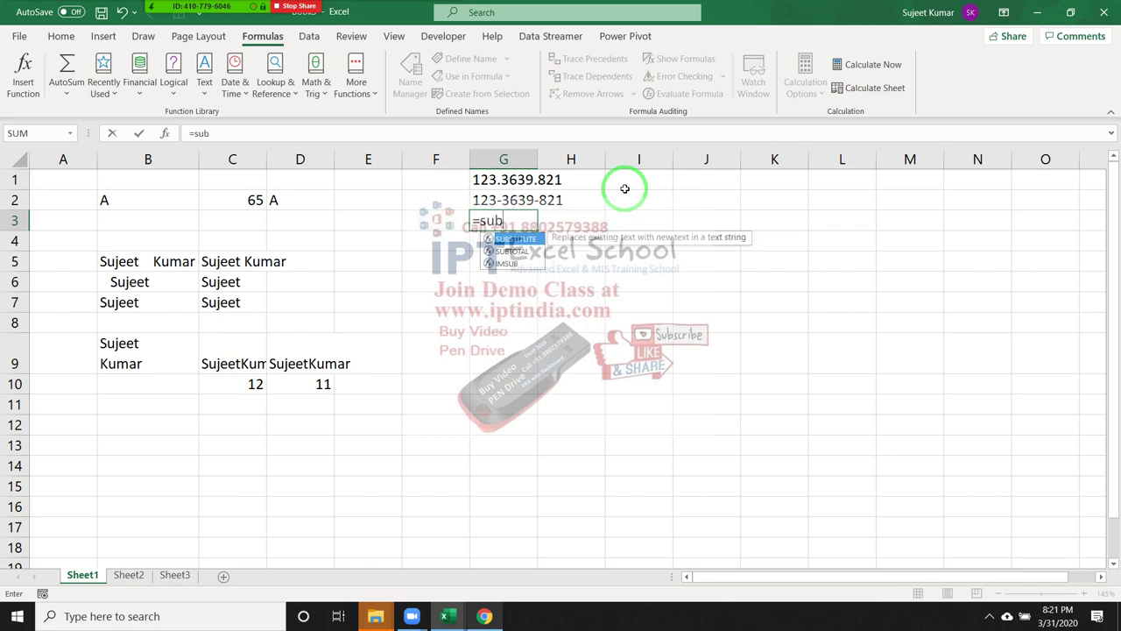
{"action": "key", "text": "Tab"}
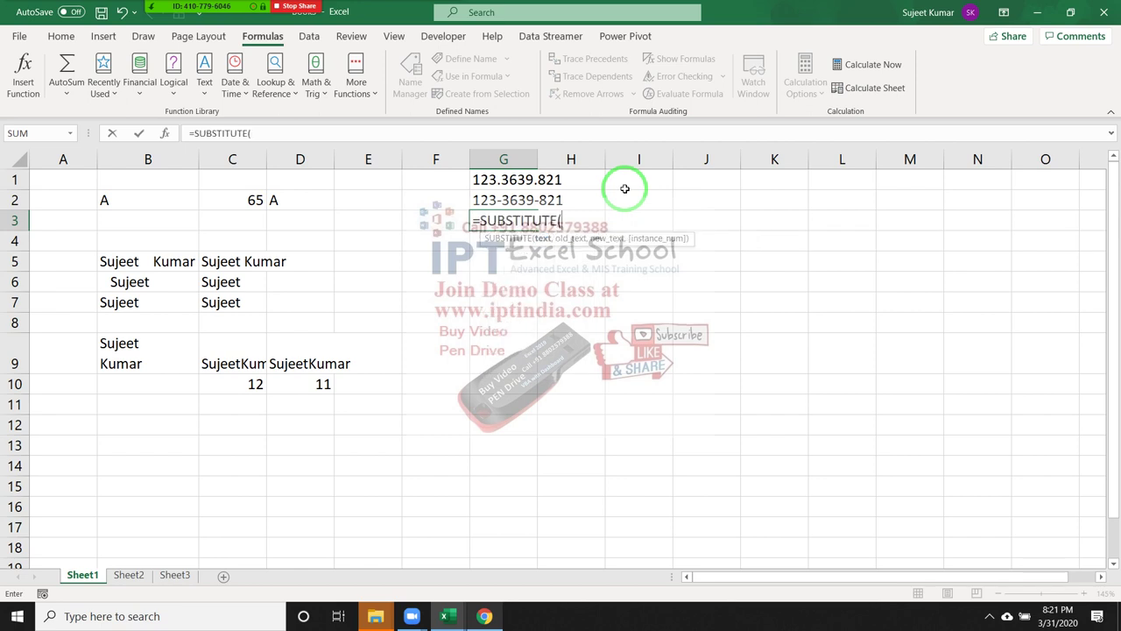
{"action": "key", "text": "Up"}
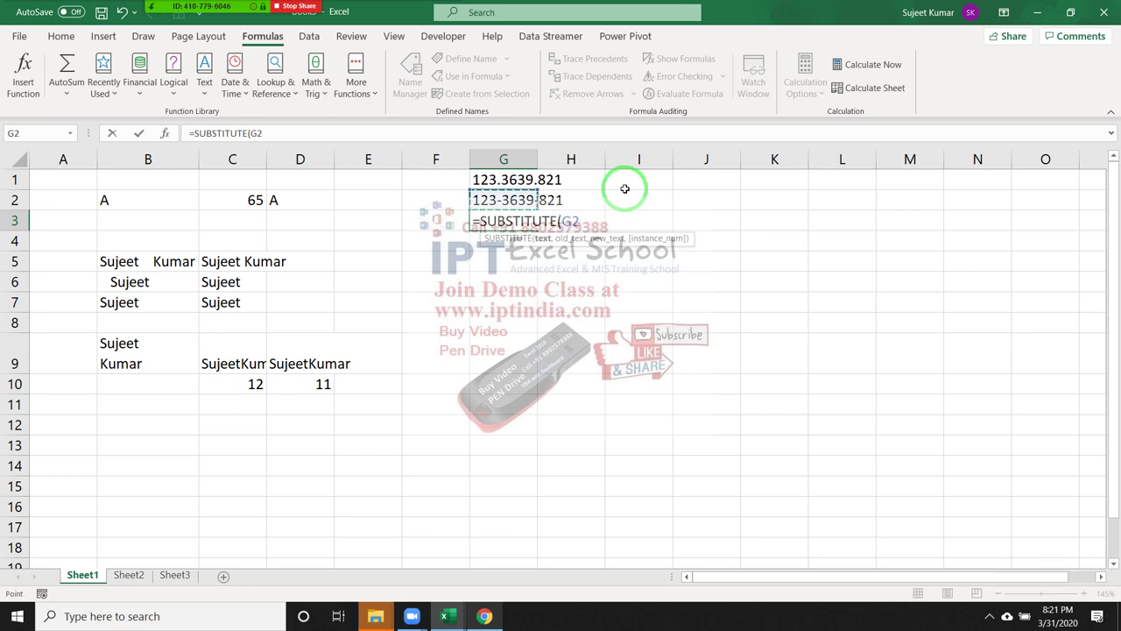
{"action": "key", "text": "Escape"}
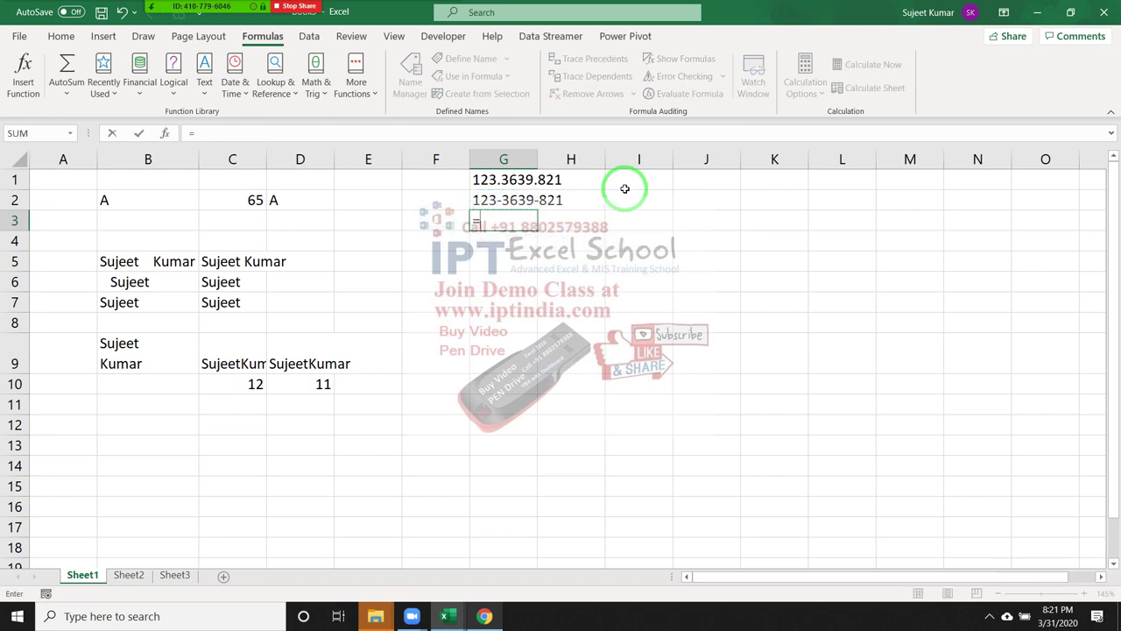
Step: Enter =REPLACE(G2,4,1,"-") in G3, swapping G2's fourth character for a dash
{"action": "type", "text": "=re"}
{"action": "key", "text": "Down"}
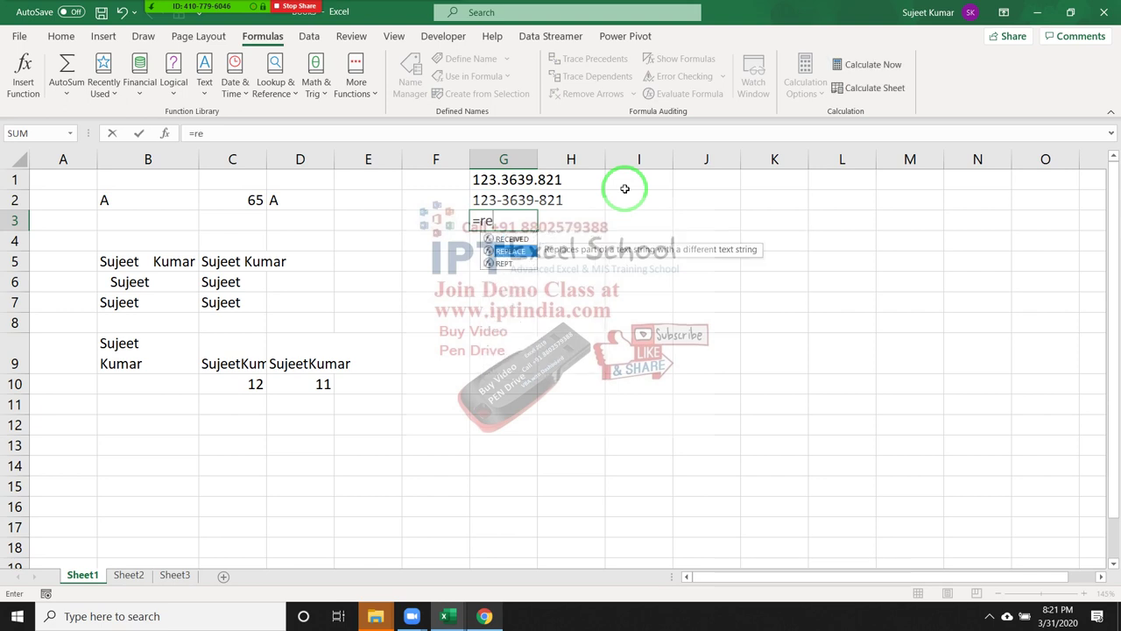
{"action": "key", "text": "Tab"}
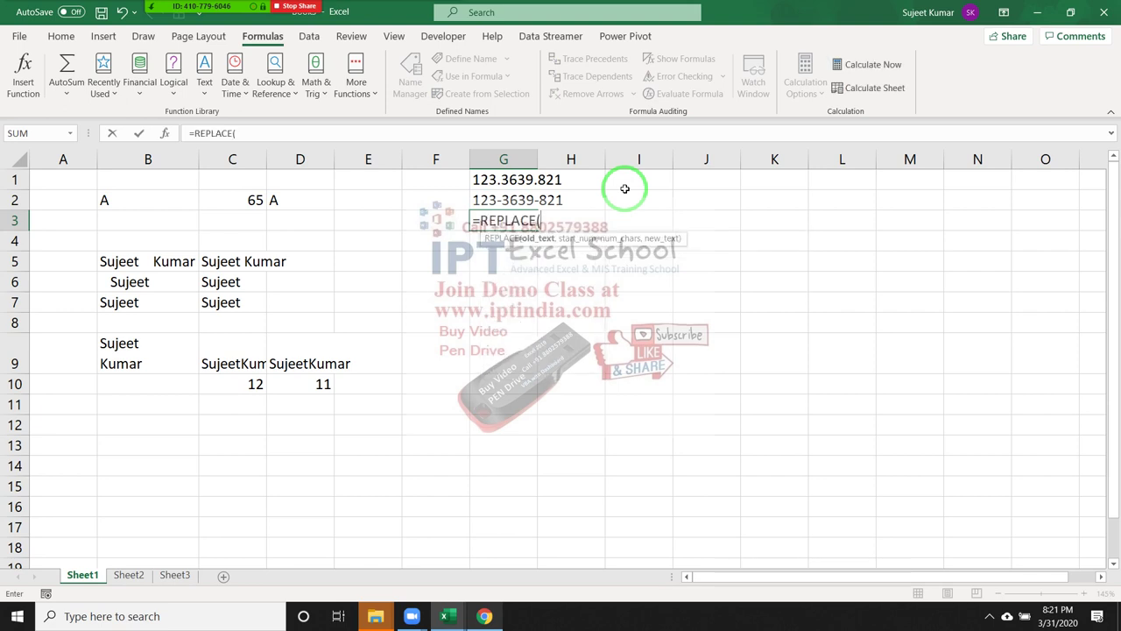
{"action": "key", "text": "Up"}
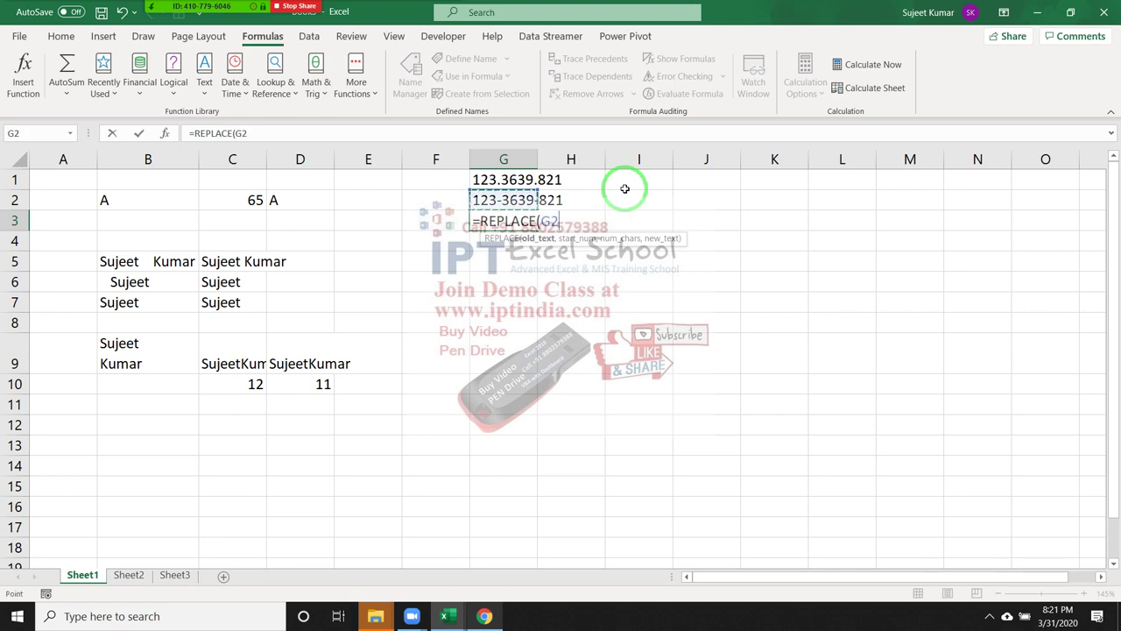
{"action": "type", "text": ","}
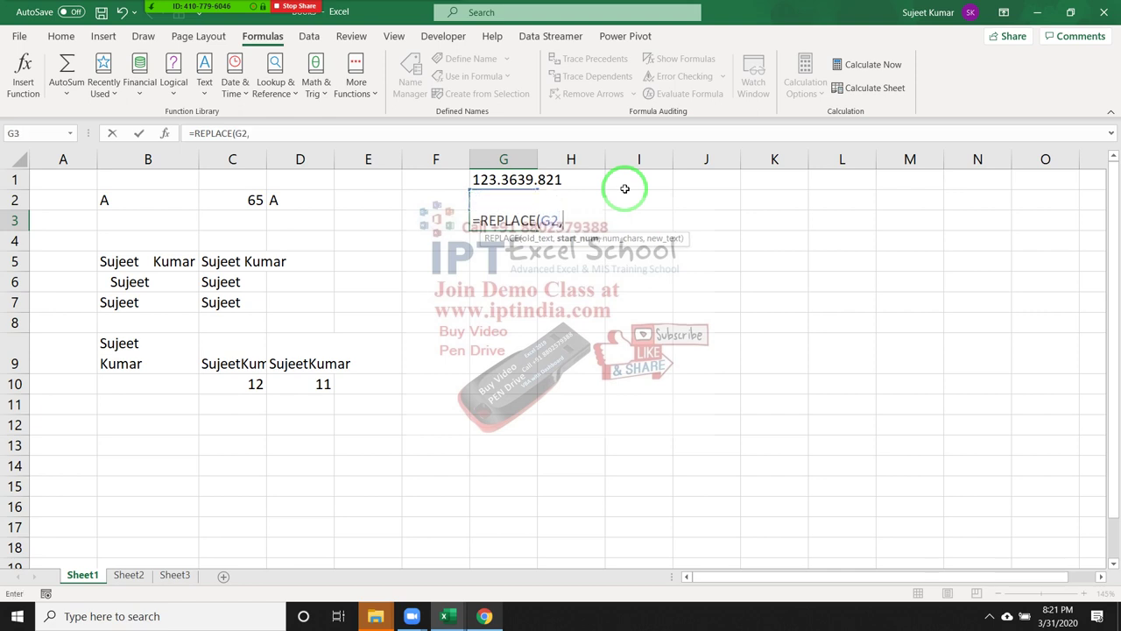
{"action": "type", "text": "4,"}
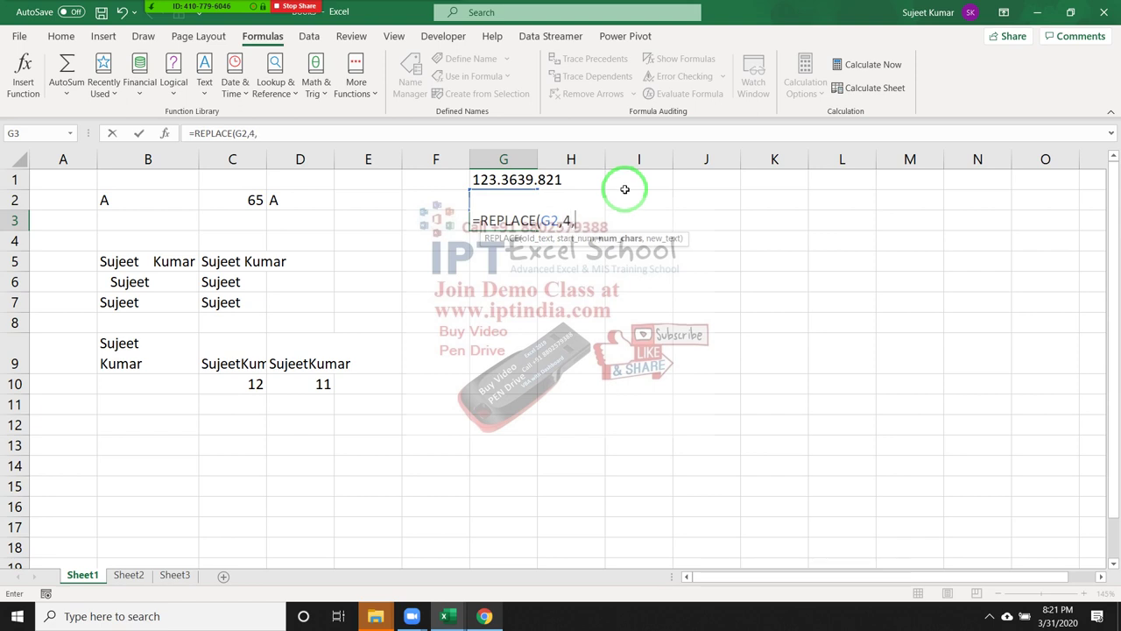
{"action": "type", "text": "1,\""}
{"action": "type", "text": "-\""}
{"action": "key", "text": "Return"}
{"action": "key", "text": "Up"}
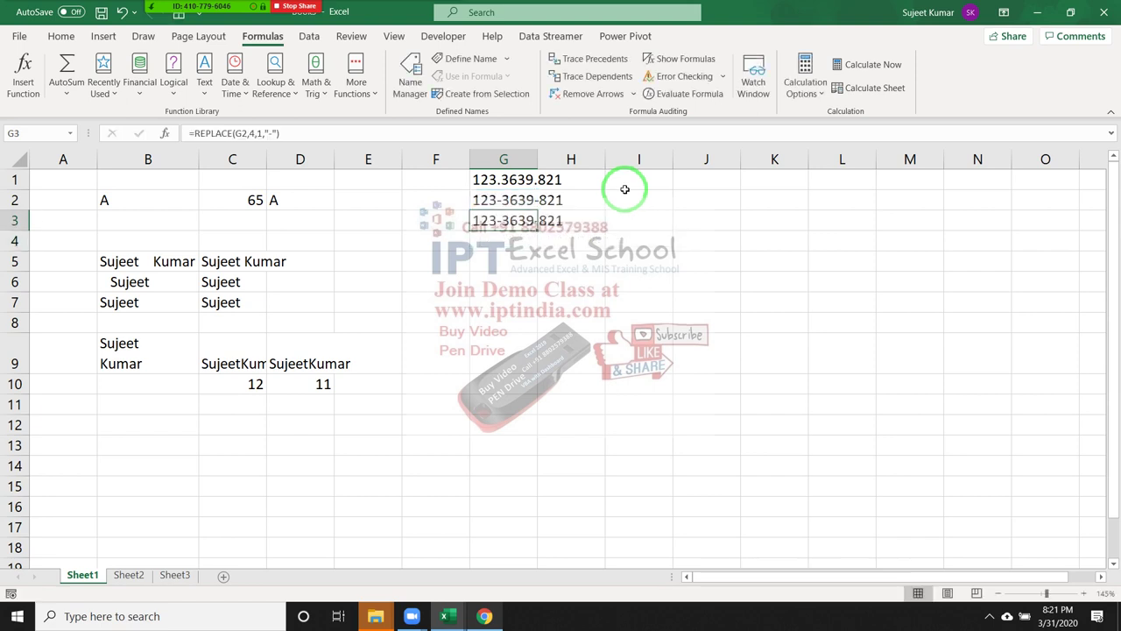
Step: Change G3's replacement text to "/", giving =REPLACE(G2,4,1,"/") and 123/3639-821
{"action": "left_click", "coordinate": [274, 133]}
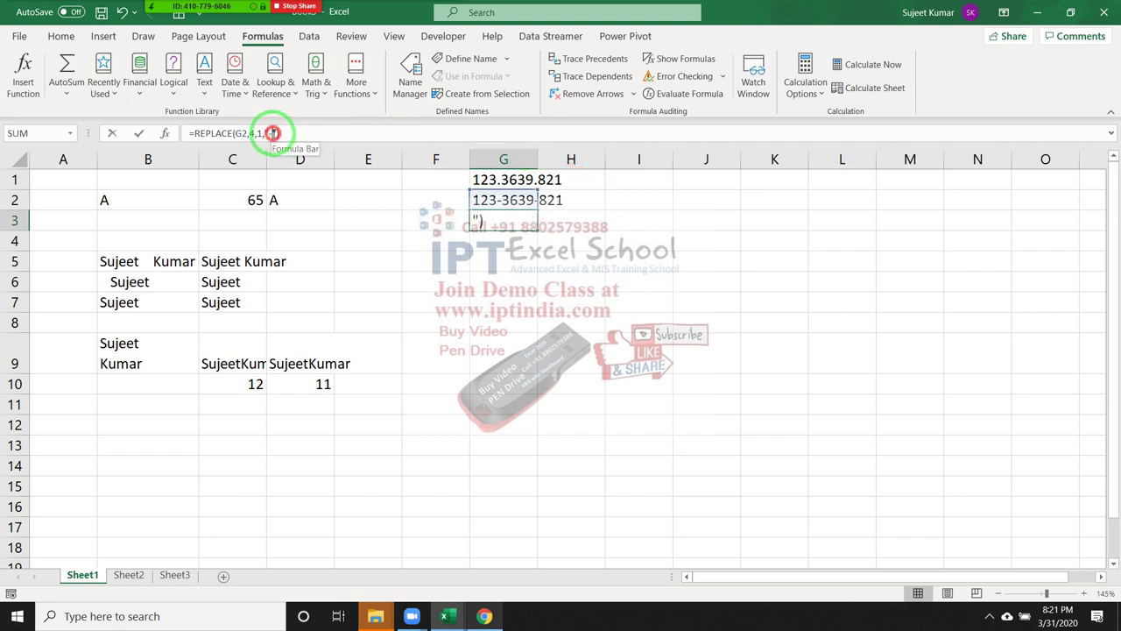
{"action": "key", "text": "BackSpace"}
{"action": "type", "text": "/"}
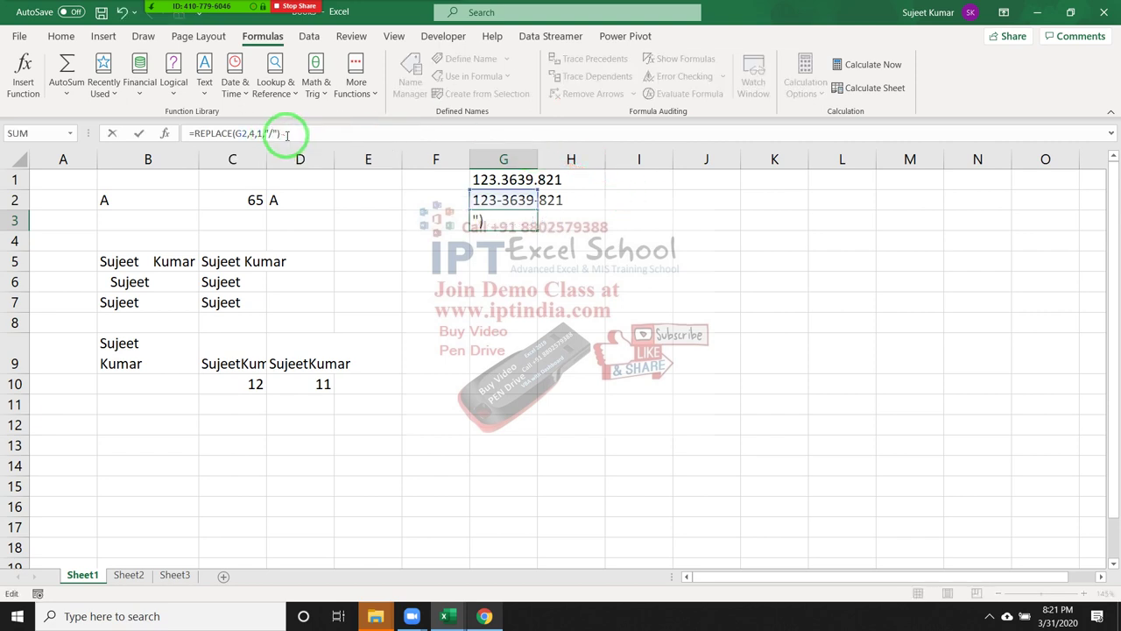
{"action": "key", "text": "ctrl+Return"}
{"action": "double_click", "coordinate": [525, 222]}
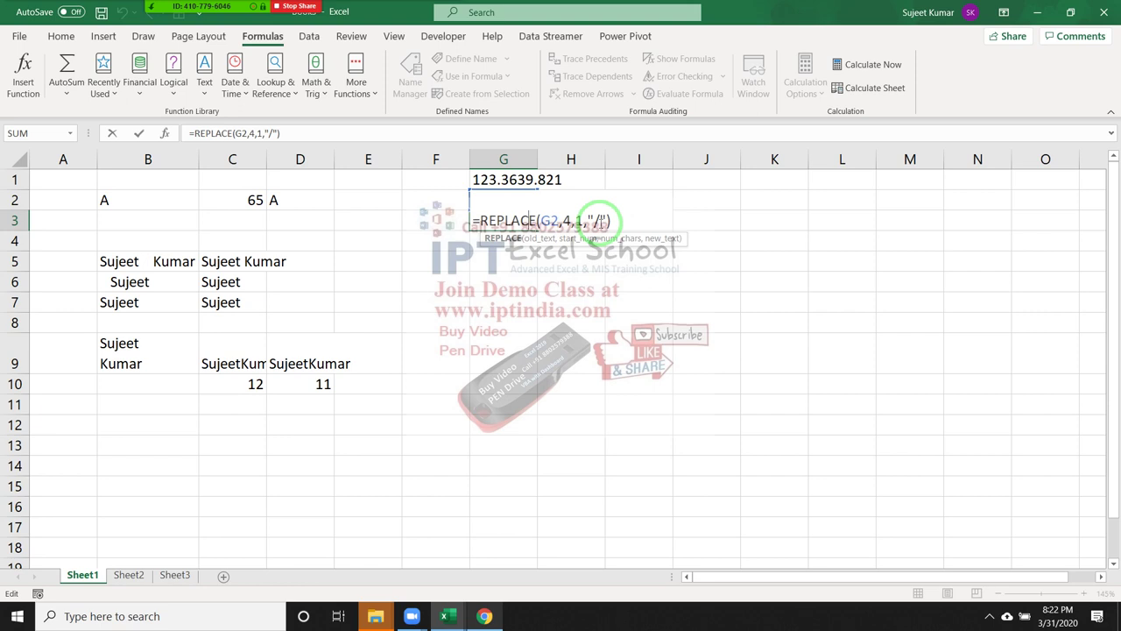
{"action": "key", "text": "Return"}
{"action": "key", "text": "Up"}
{"action": "key", "text": "Up"}
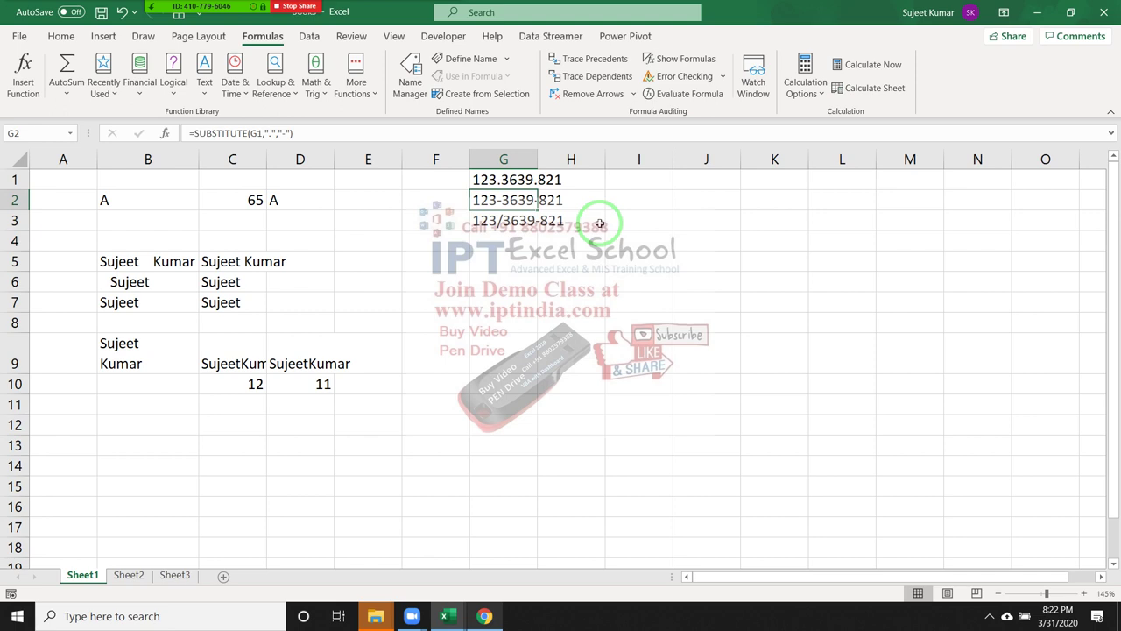
Step: On Sheet2, enter the code AVBS-121 in A1
{"action": "key", "text": "Down"}
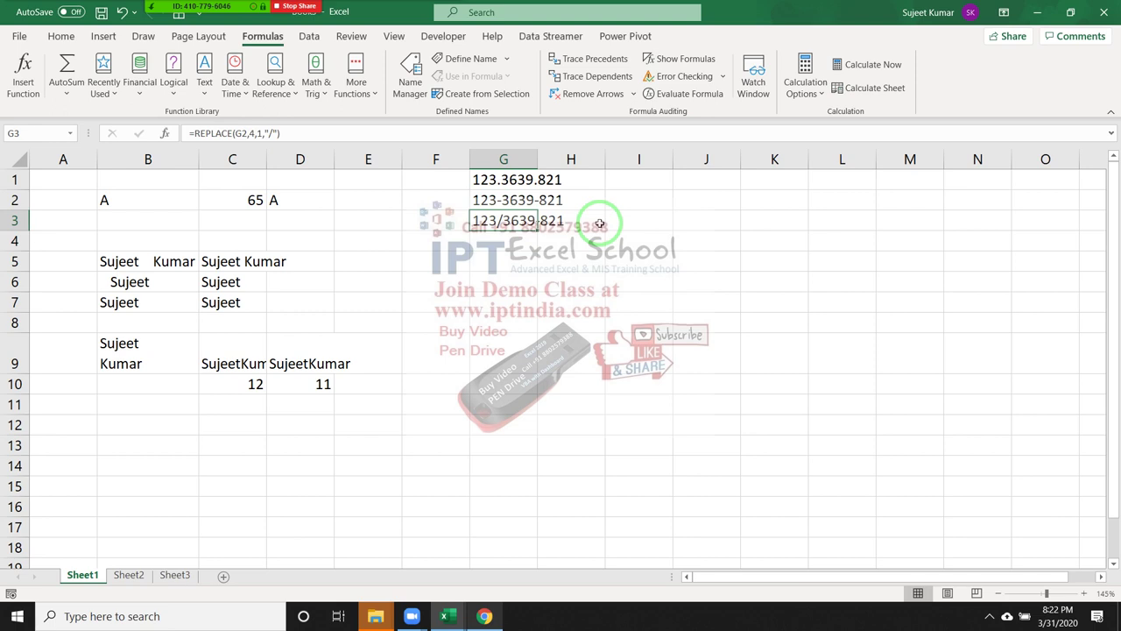
{"action": "left_click", "coordinate": [141, 577]}
{"action": "type", "text": "A"}
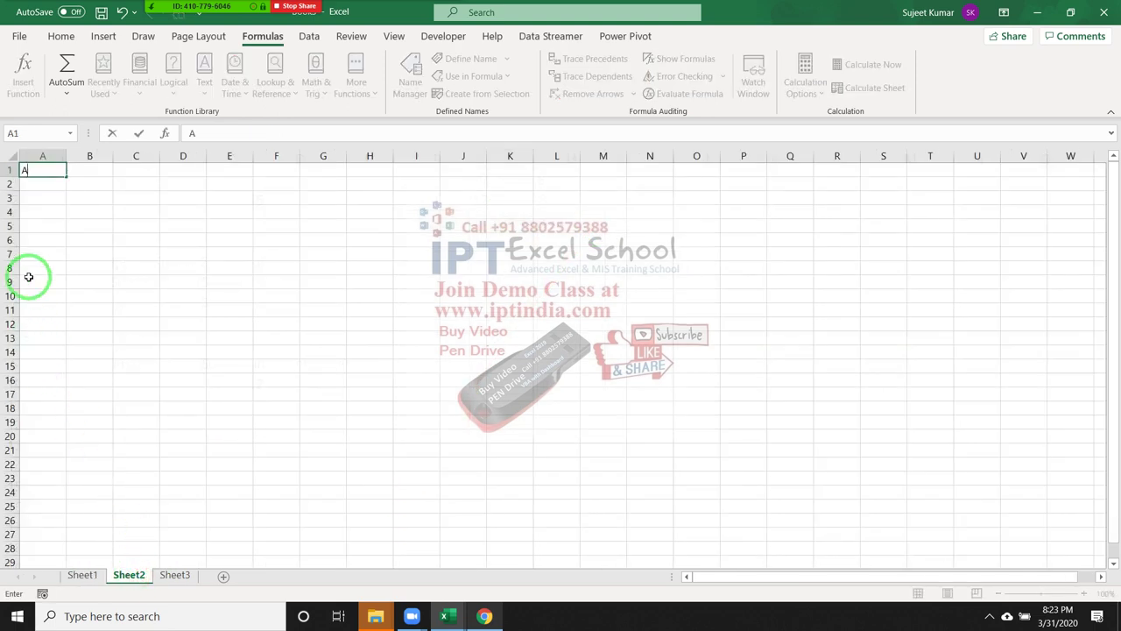
{"action": "type", "text": "VBS"}
{"action": "type", "text": "-121"}
{"action": "key", "text": "Return"}
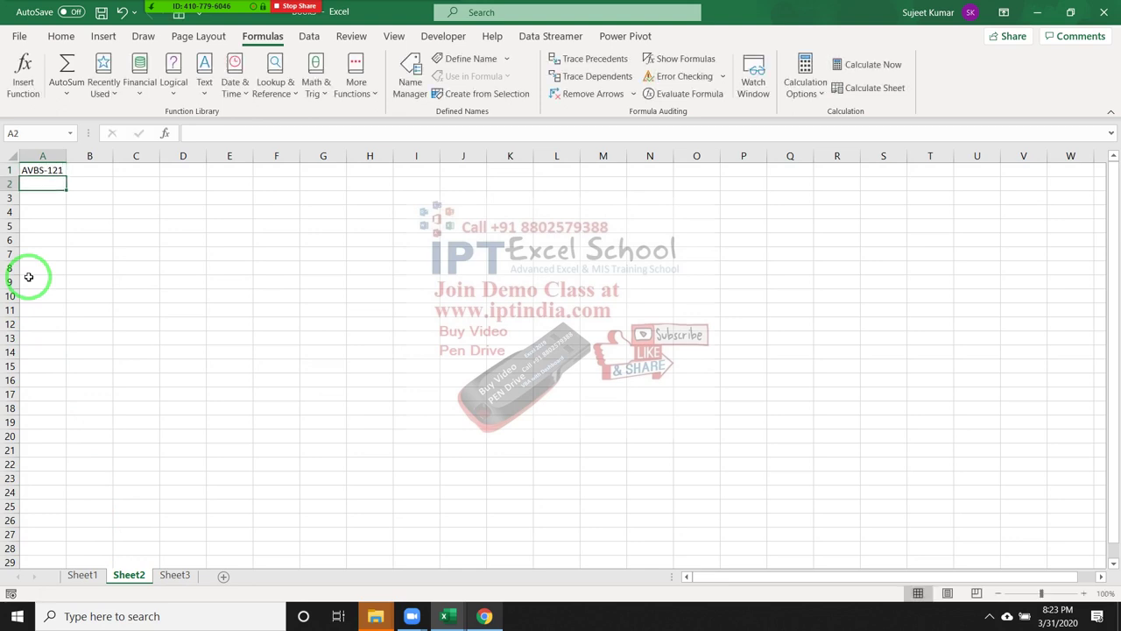
Step: Fill column A with the series from AVBS-121 down to AVBS-278 in row 158
{"action": "left_click", "coordinate": [31, 170]}
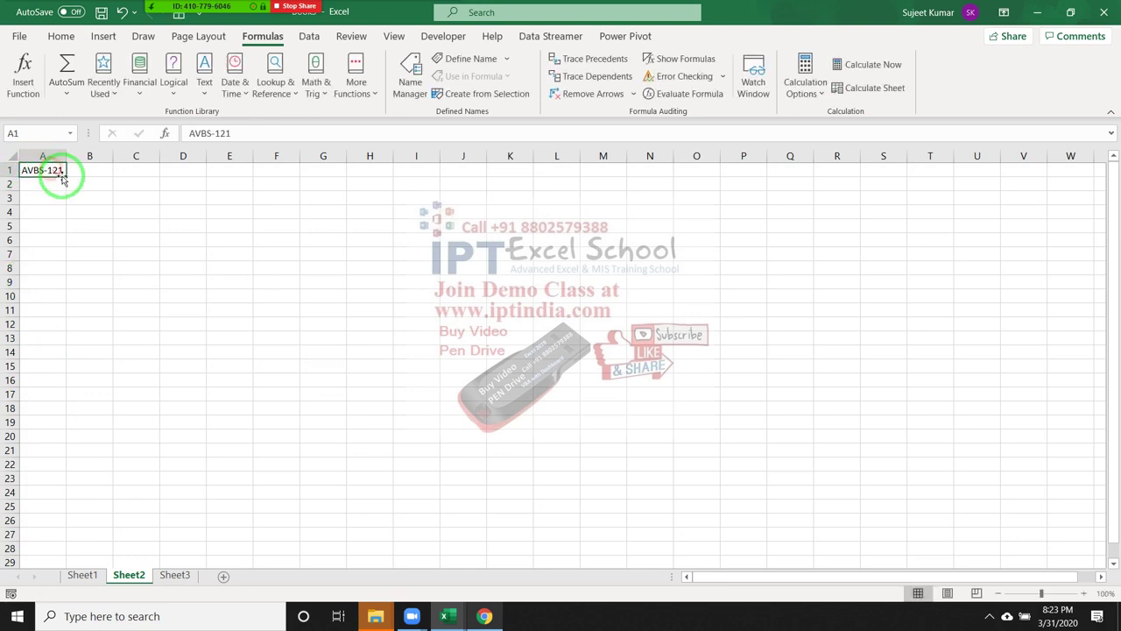
{"action": "left_click_drag", "start_coordinate": [65, 177], "coordinate": [101, 474]}
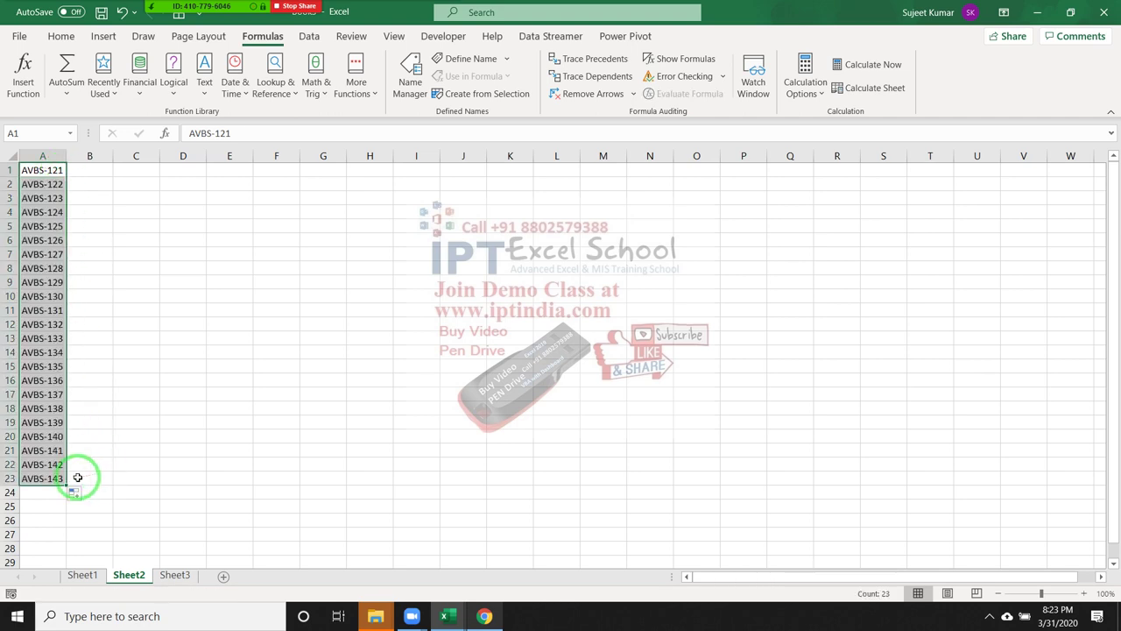
{"action": "left_click", "coordinate": [54, 478]}
{"action": "left_click_drag", "start_coordinate": [66, 483], "coordinate": [77, 548]}
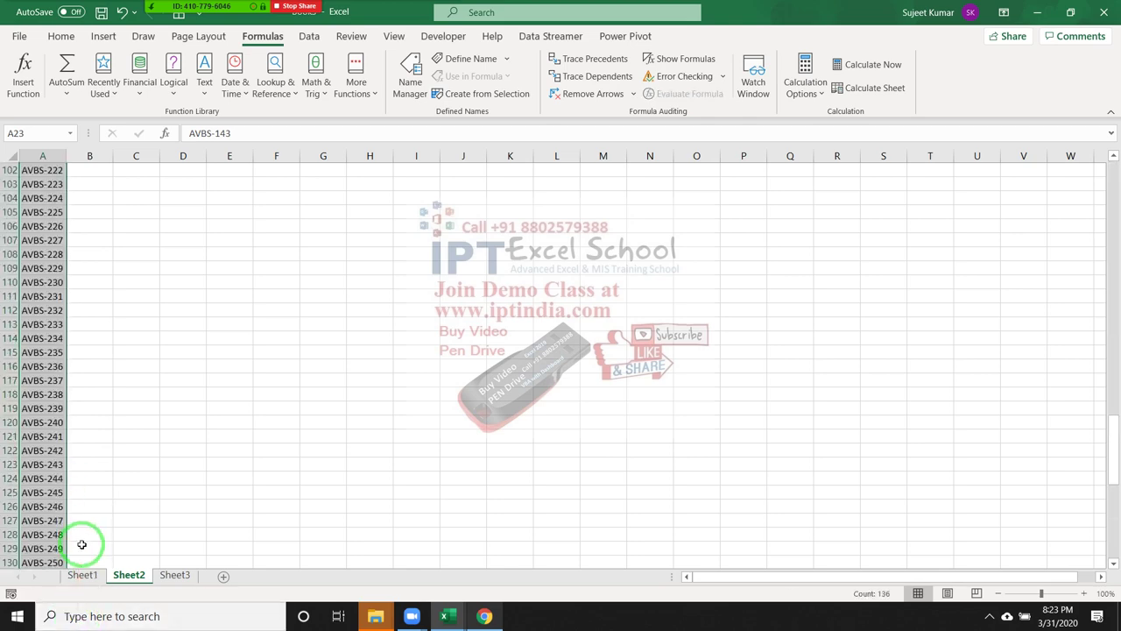
{"action": "scroll", "coordinate": [53, 491], "scroll_direction": "up", "scroll_amount": 20}
{"action": "scroll", "coordinate": [32, 380], "scroll_direction": "up", "scroll_amount": 8}
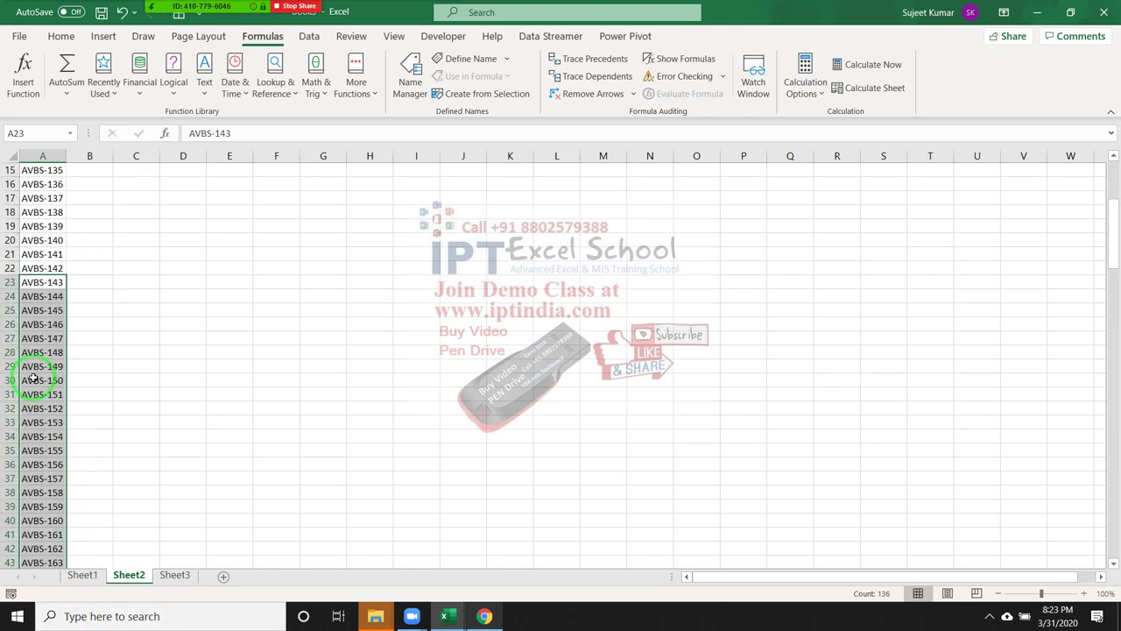
{"action": "scroll", "coordinate": [33, 380], "scroll_direction": "up", "scroll_amount": 5}
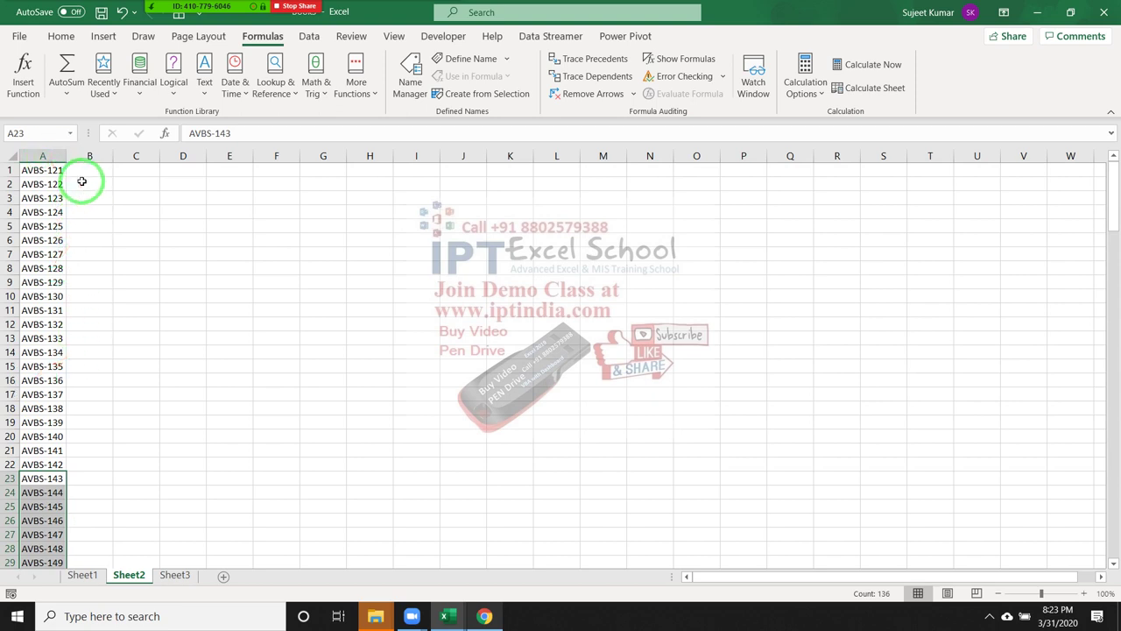
Step: Enter =SUBSTITUTE(A1,"AVBS-","") in B1 and fill it down column B, leaving 121, 122, 123
{"action": "left_click", "coordinate": [81, 180]}
{"action": "key", "text": "Up"}
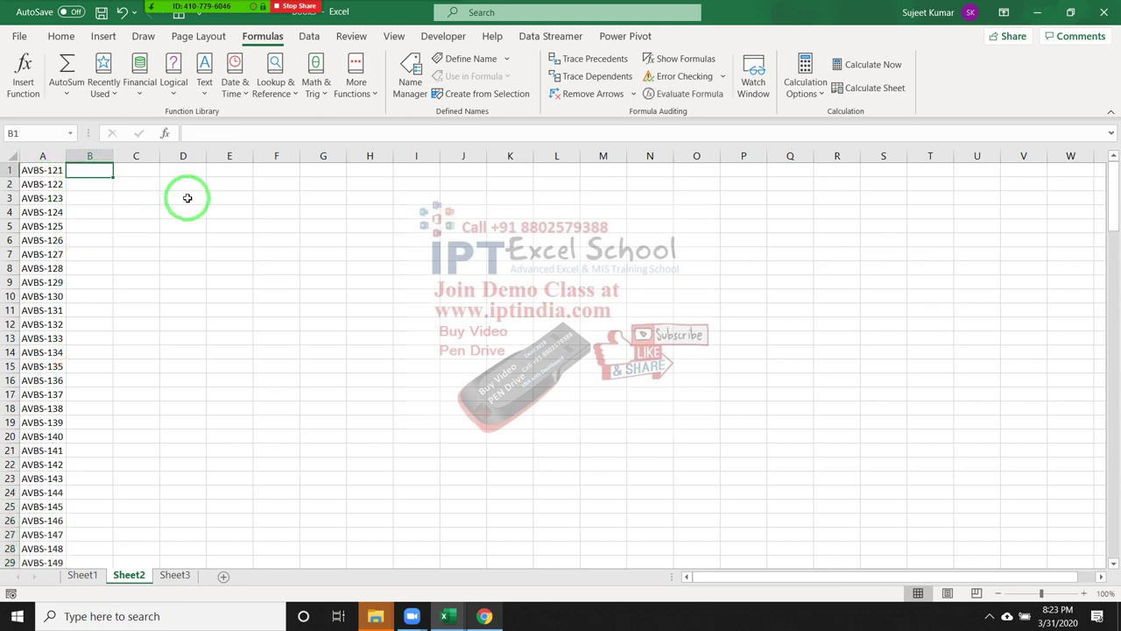
{"action": "type", "text": "="}
{"action": "type", "text": "syl"}
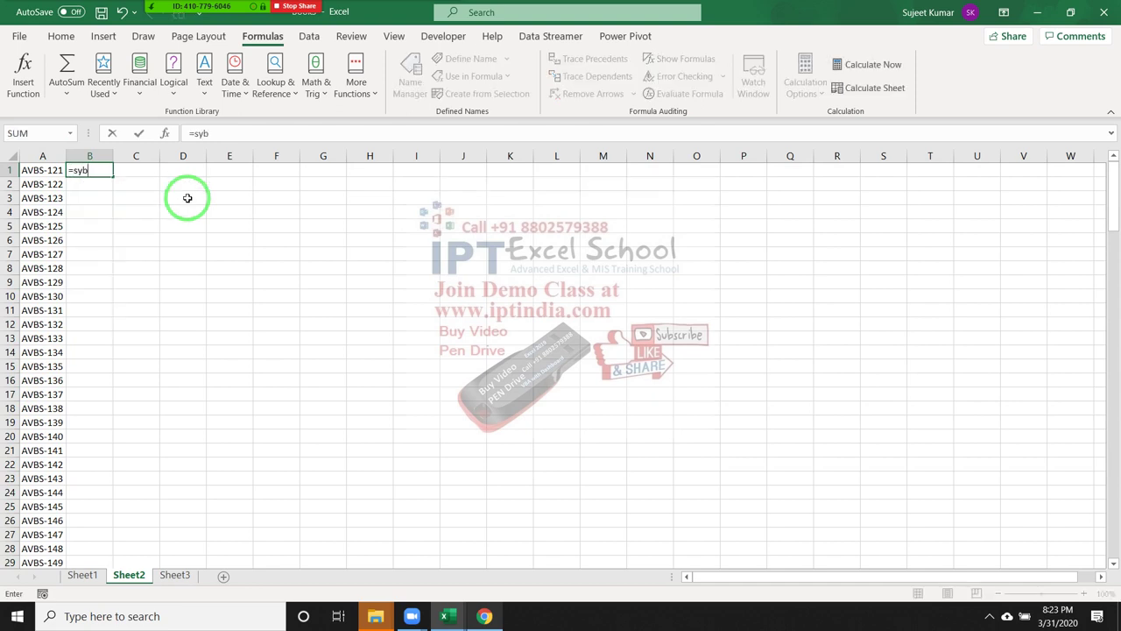
{"action": "key", "text": "BackSpace"}
{"action": "key", "text": "BackSpace"}
{"action": "type", "text": "ub"}
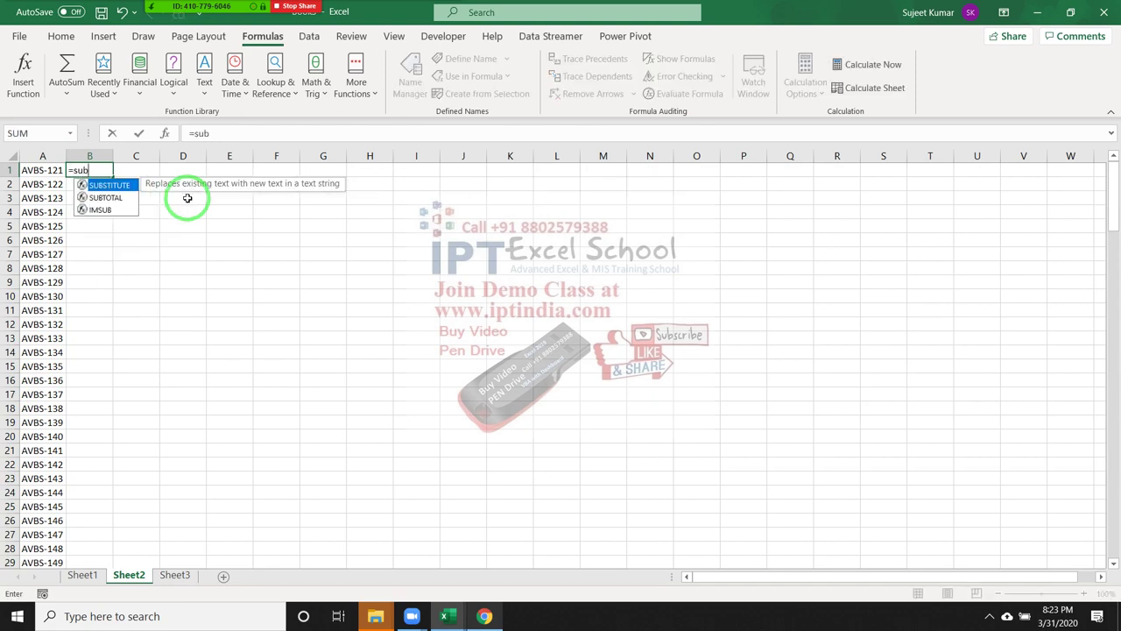
{"action": "key", "text": "Tab"}
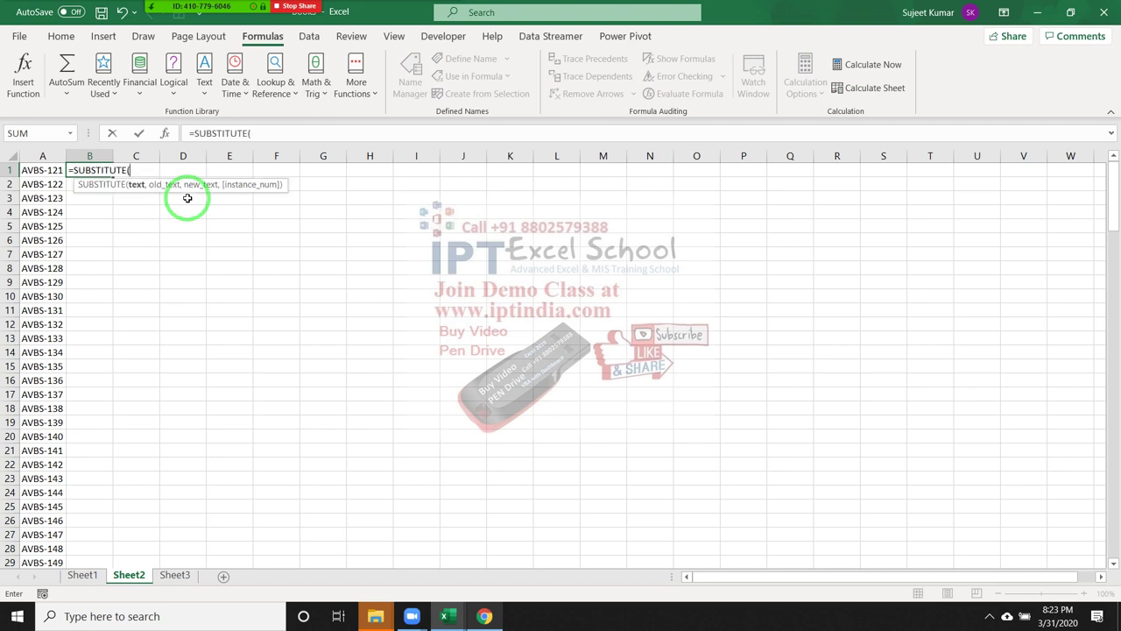
{"action": "key", "text": "Left"}
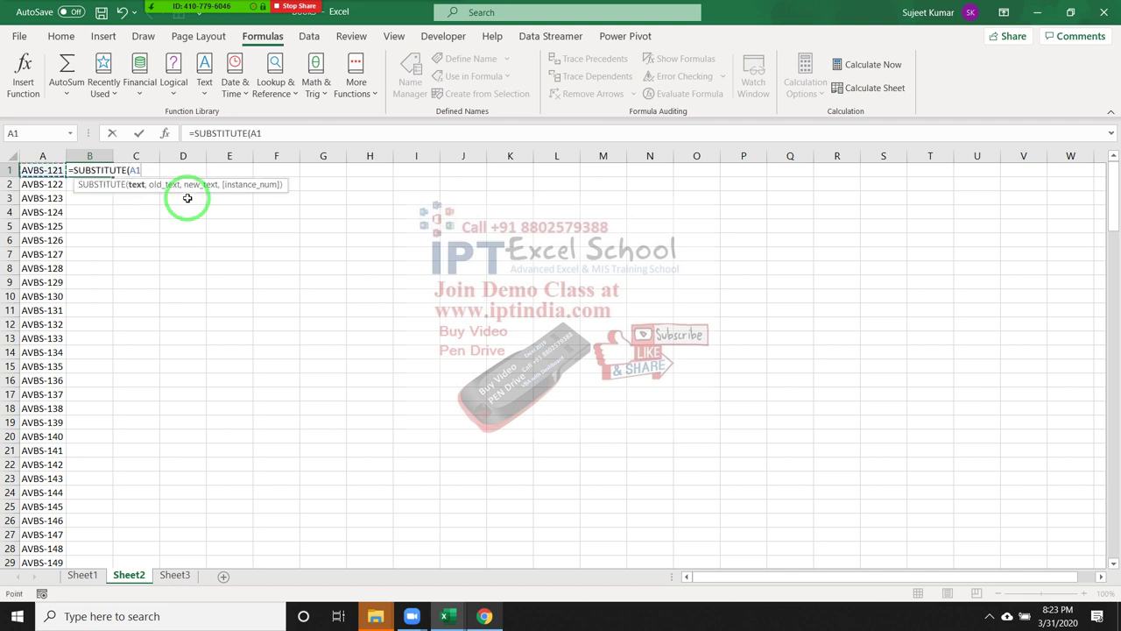
{"action": "type", "text": ","}
{"action": "type", "text": "\"AV"}
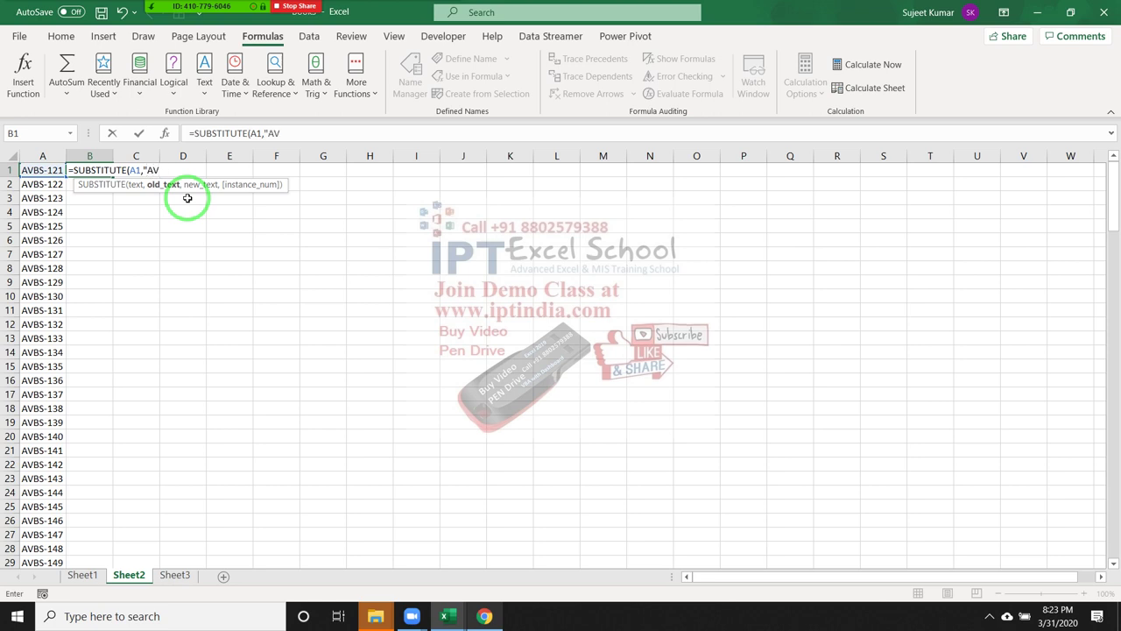
{"action": "type", "text": "BS-"}
{"action": "type", "text": "\",\"\""}
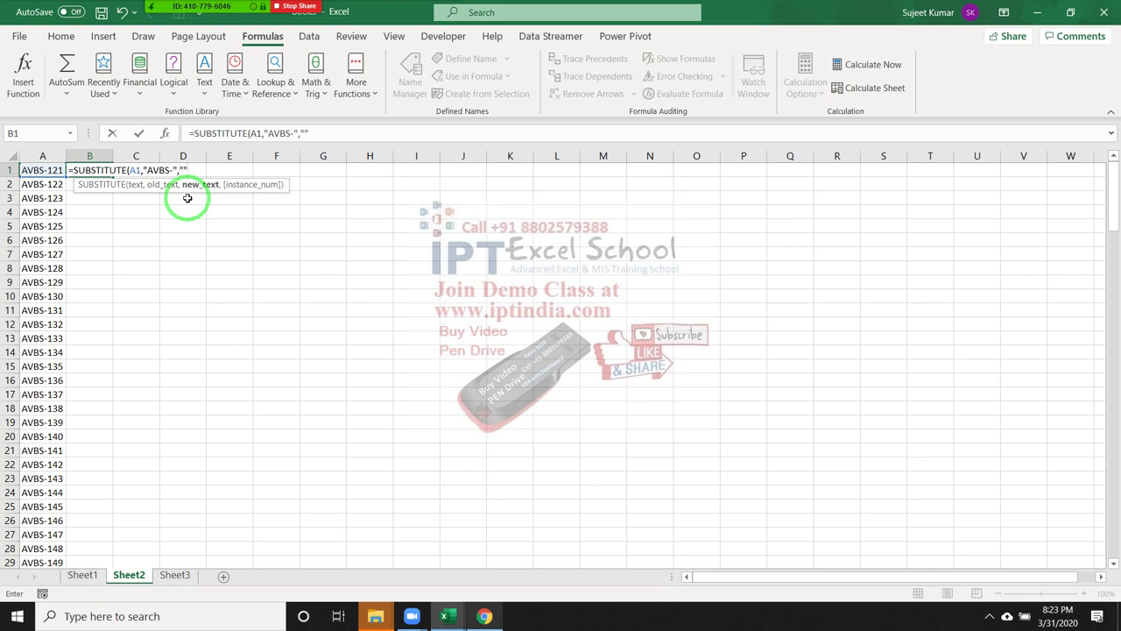
{"action": "type", "text": ")"}
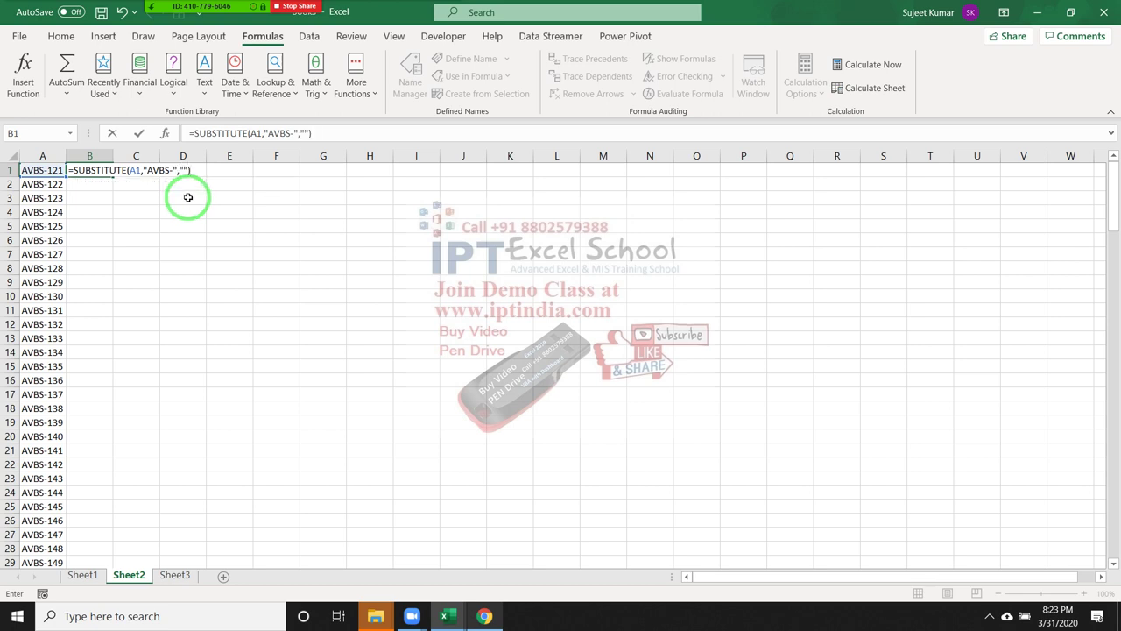
{"action": "key", "text": "Return"}
{"action": "key", "text": "Up"}
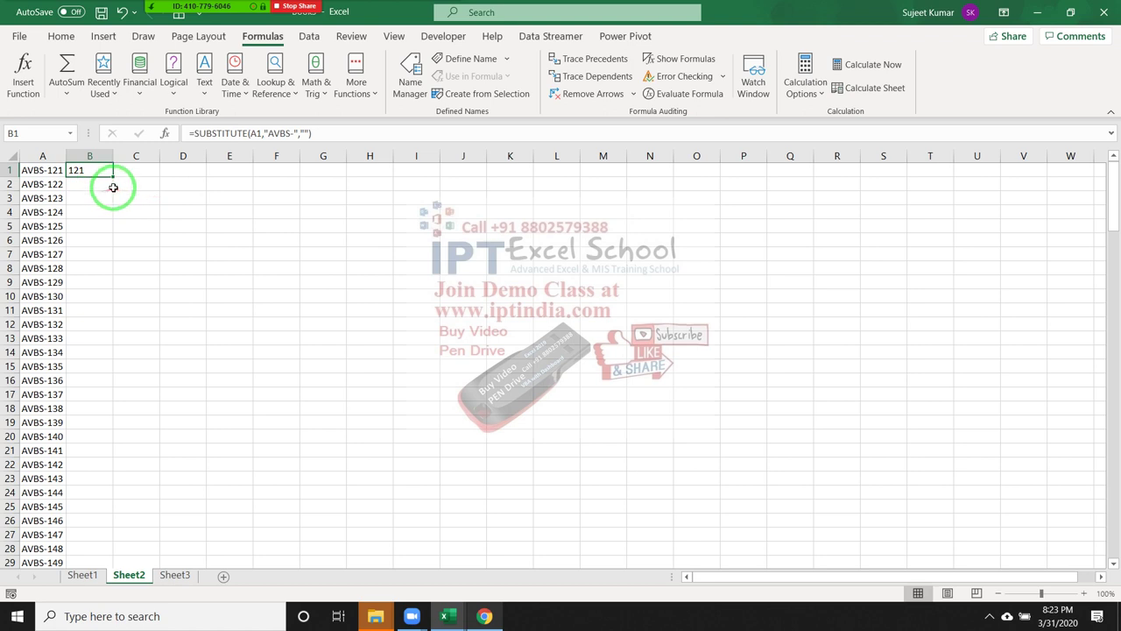
{"action": "double_click", "coordinate": [113, 176]}
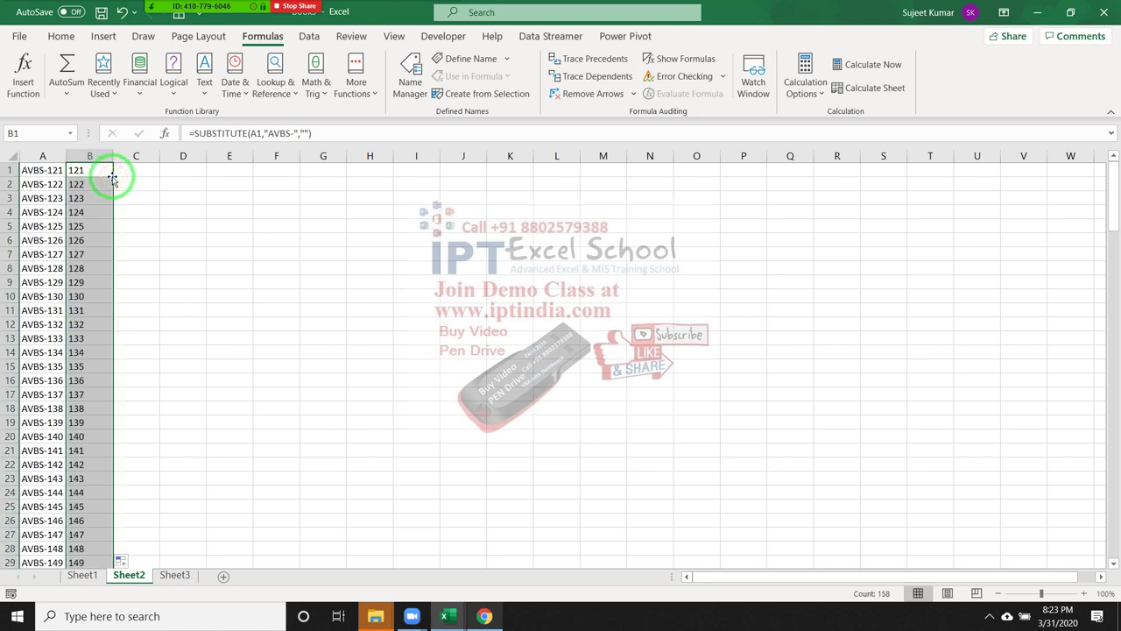
{"action": "left_click", "coordinate": [33, 198]}
Step: Change A3's code to DLIS-123 and A9's code to BR06-129
{"action": "double_click", "coordinate": [33, 198]}
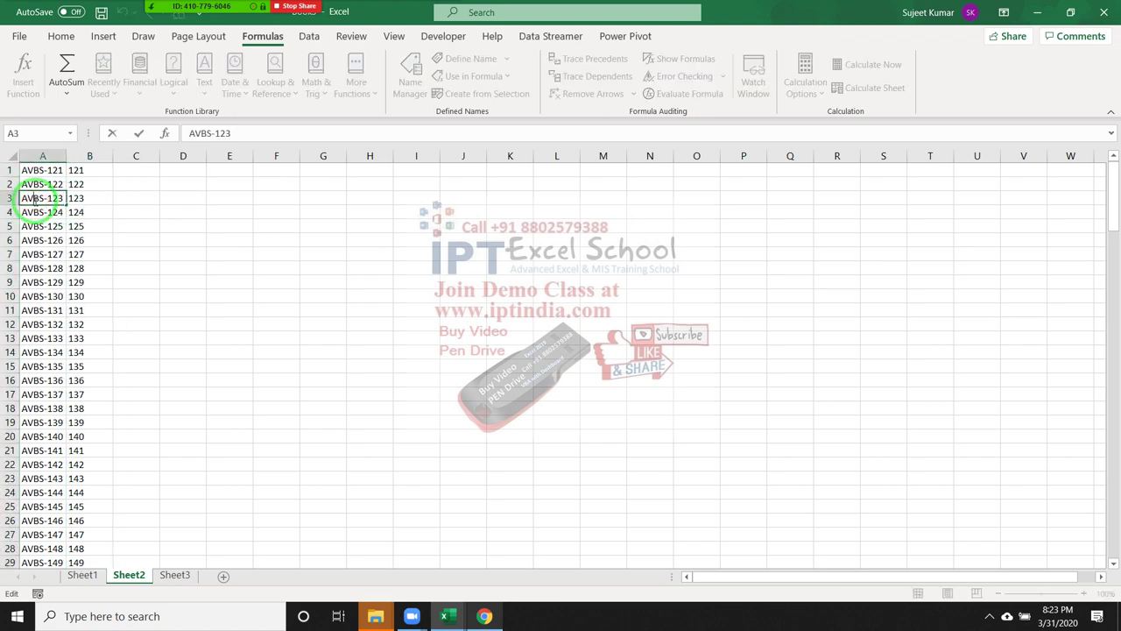
{"action": "double_click", "coordinate": [33, 198]}
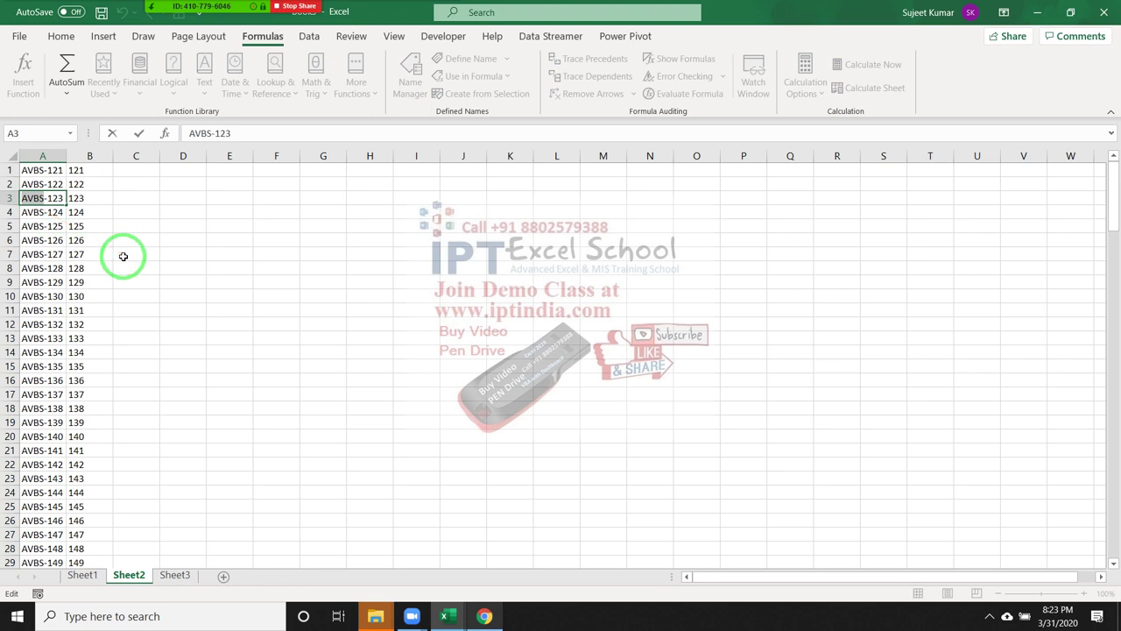
{"action": "type", "text": "DLIS"}
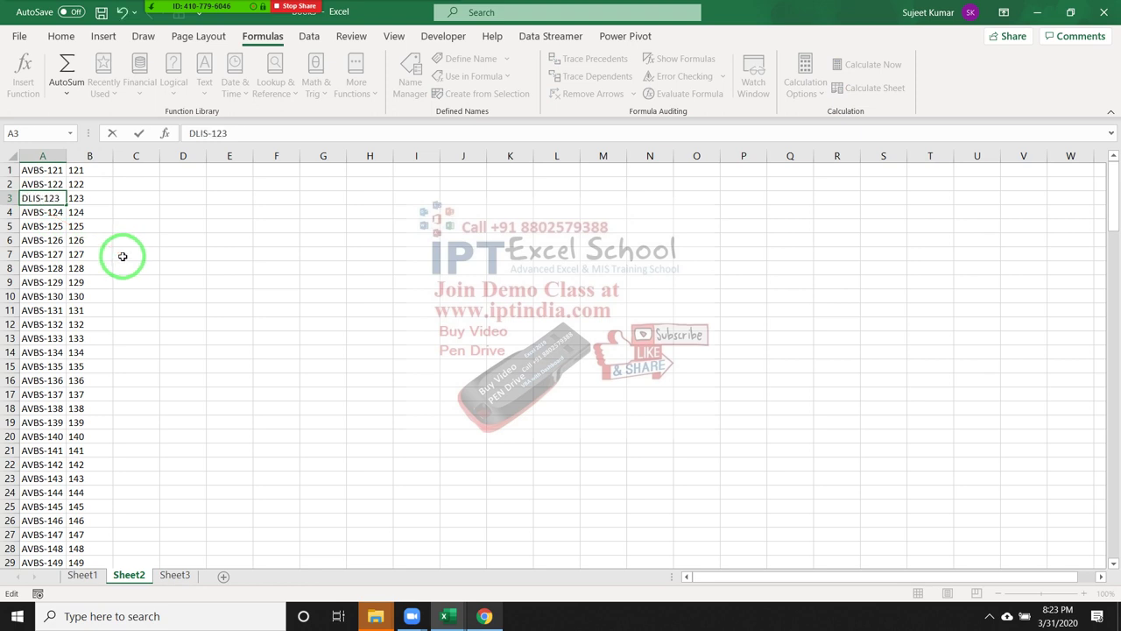
{"action": "key", "text": "Return"}
{"action": "left_click", "coordinate": [37, 276]}
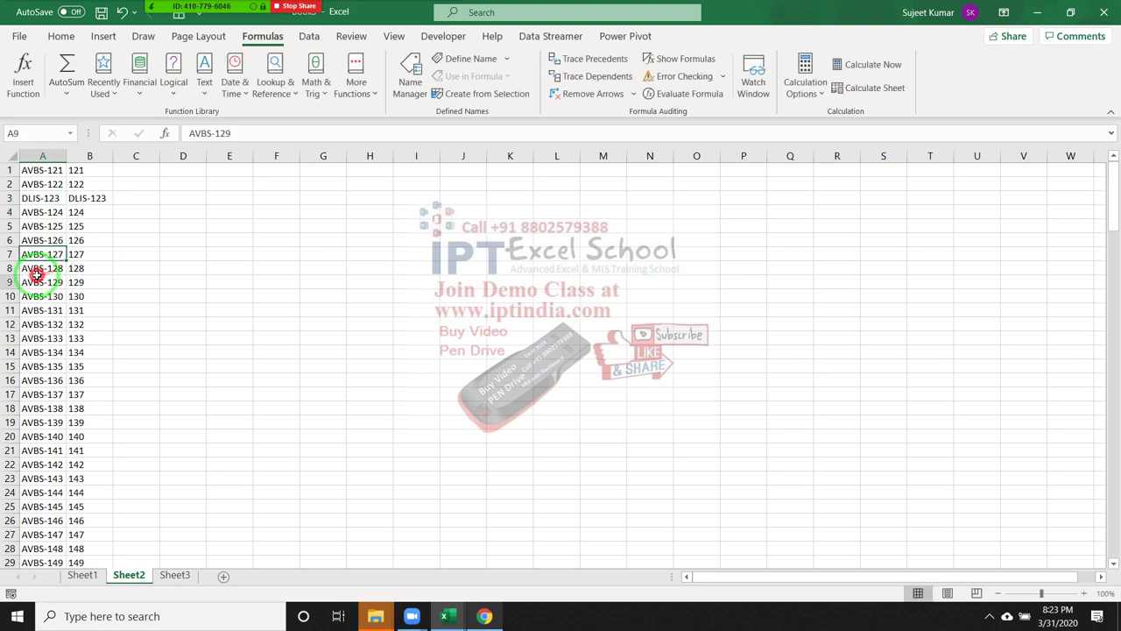
{"action": "double_click", "coordinate": [37, 280]}
{"action": "double_click", "coordinate": [37, 281]}
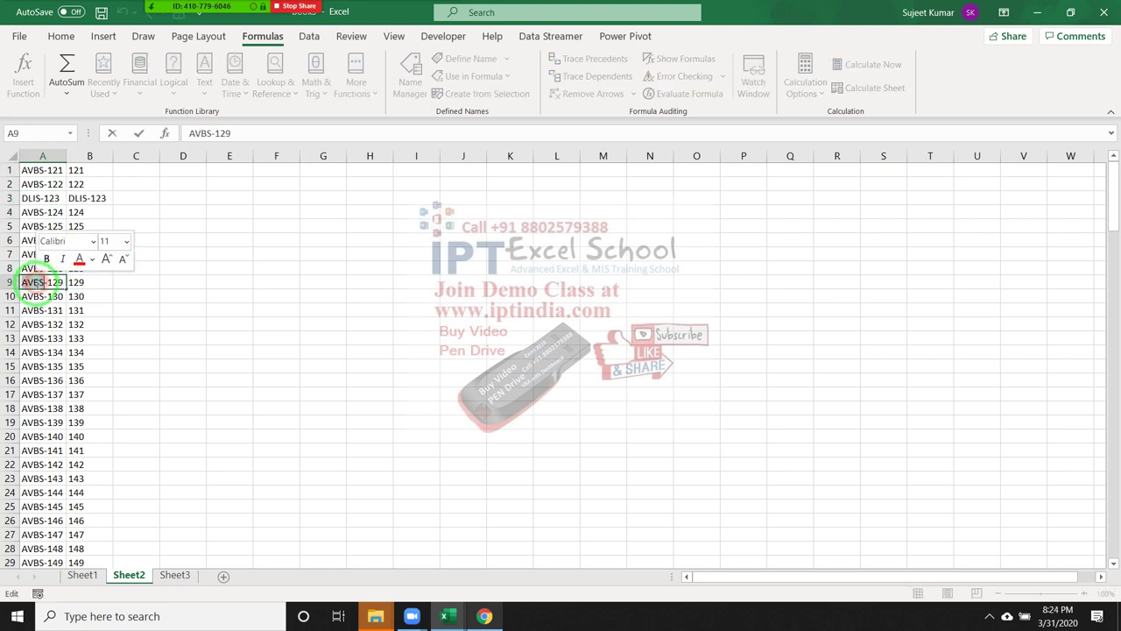
{"action": "type", "text": "B"}
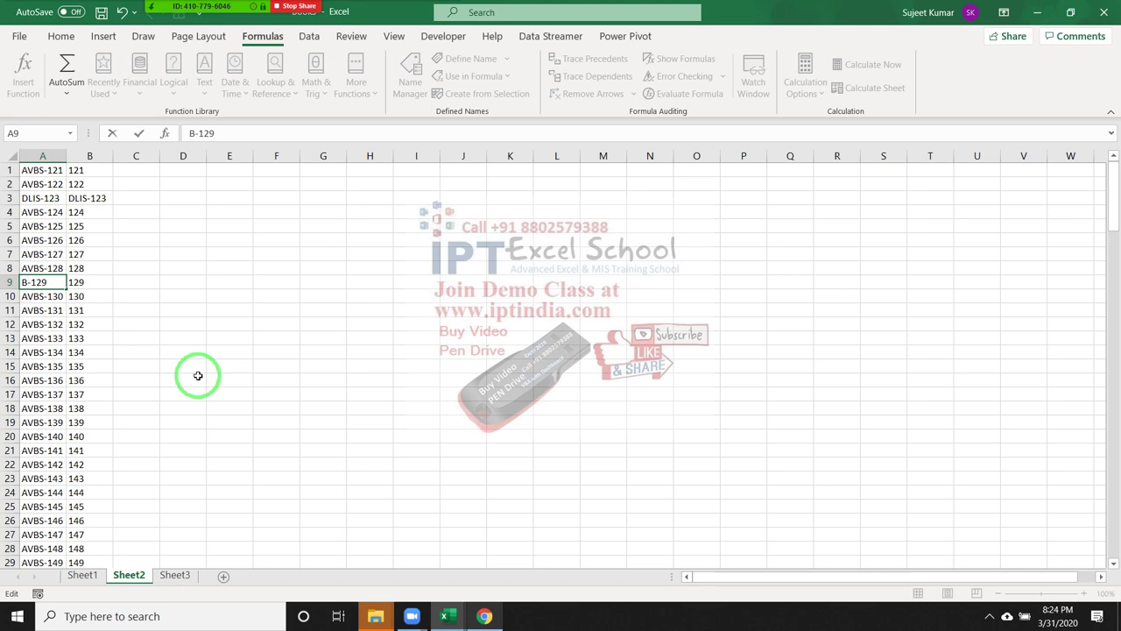
{"action": "type", "text": "R06"}
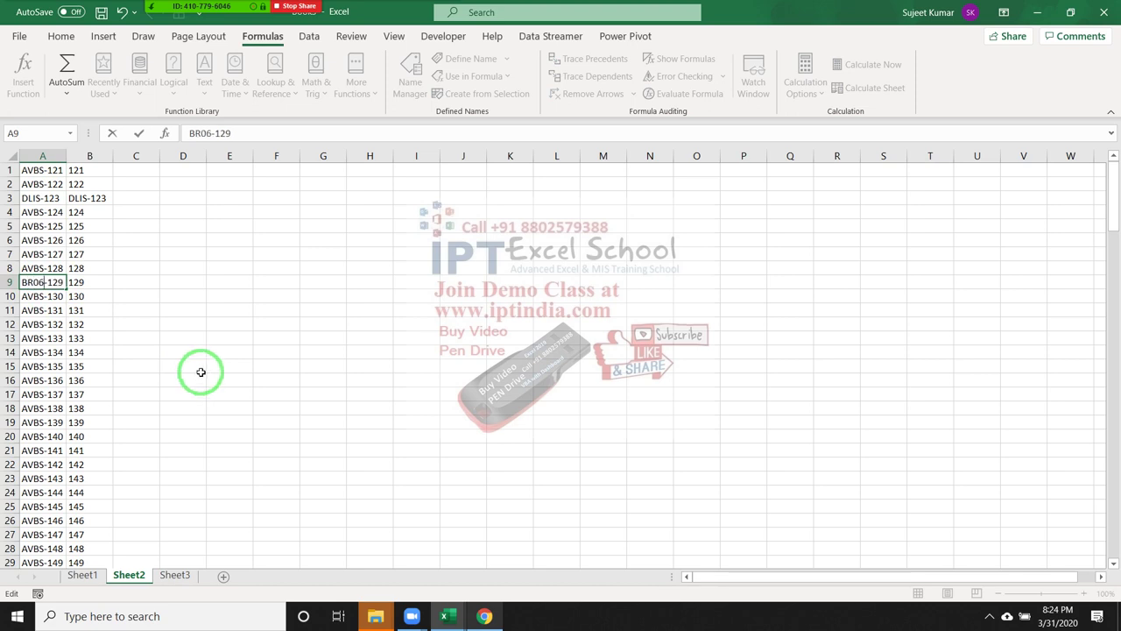
{"action": "key", "text": "Return"}
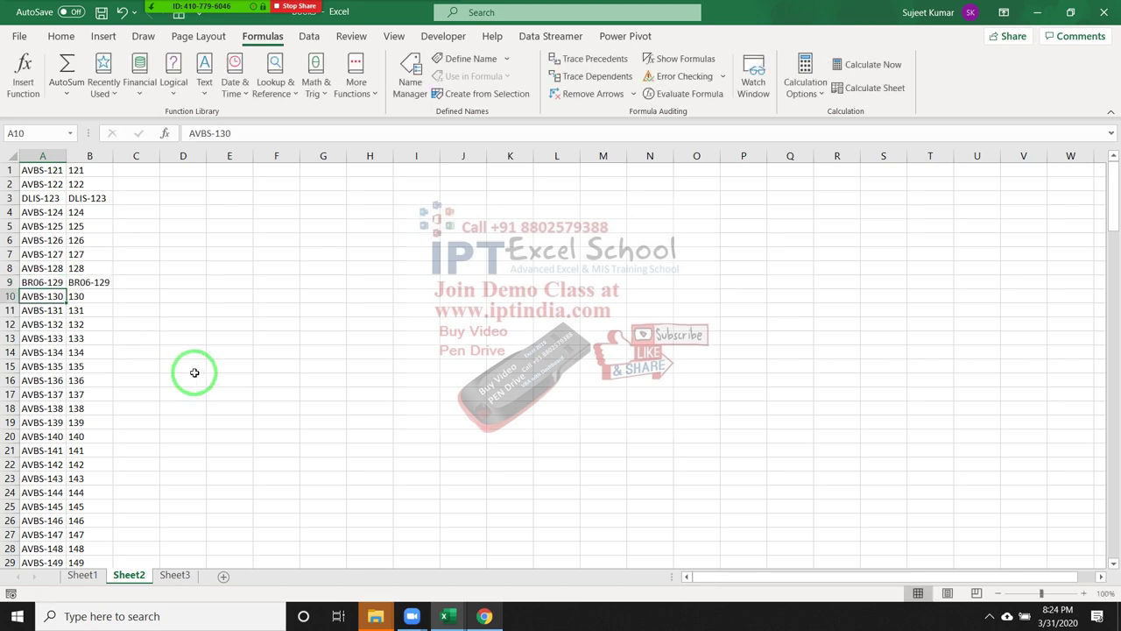
Step: Review column B's SUBSTITUTE results, where the DLIS and BR06 codes stay unchanged
{"action": "left_click_drag", "start_coordinate": [84, 172], "coordinate": [76, 310]}
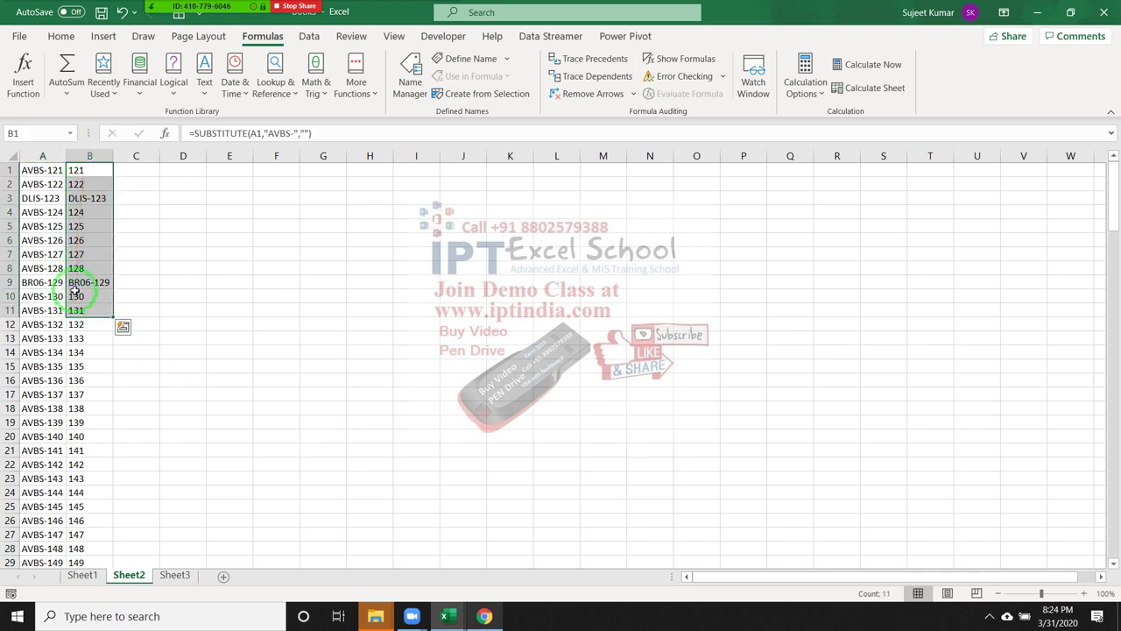
{"action": "left_click", "coordinate": [89, 171]}
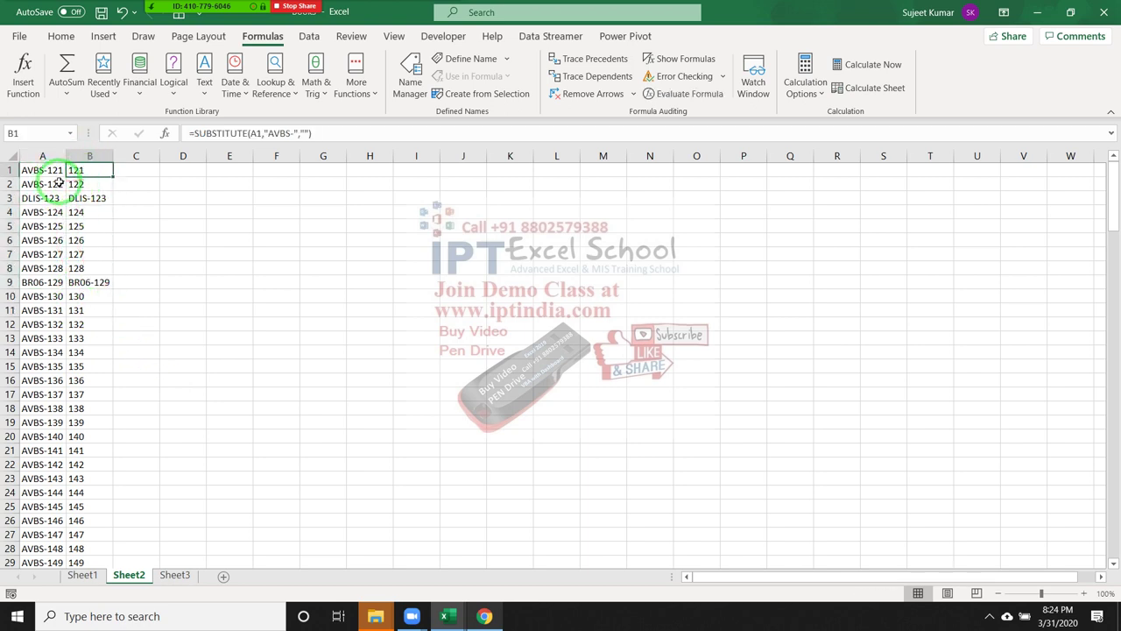
{"action": "left_click", "coordinate": [37, 156]}
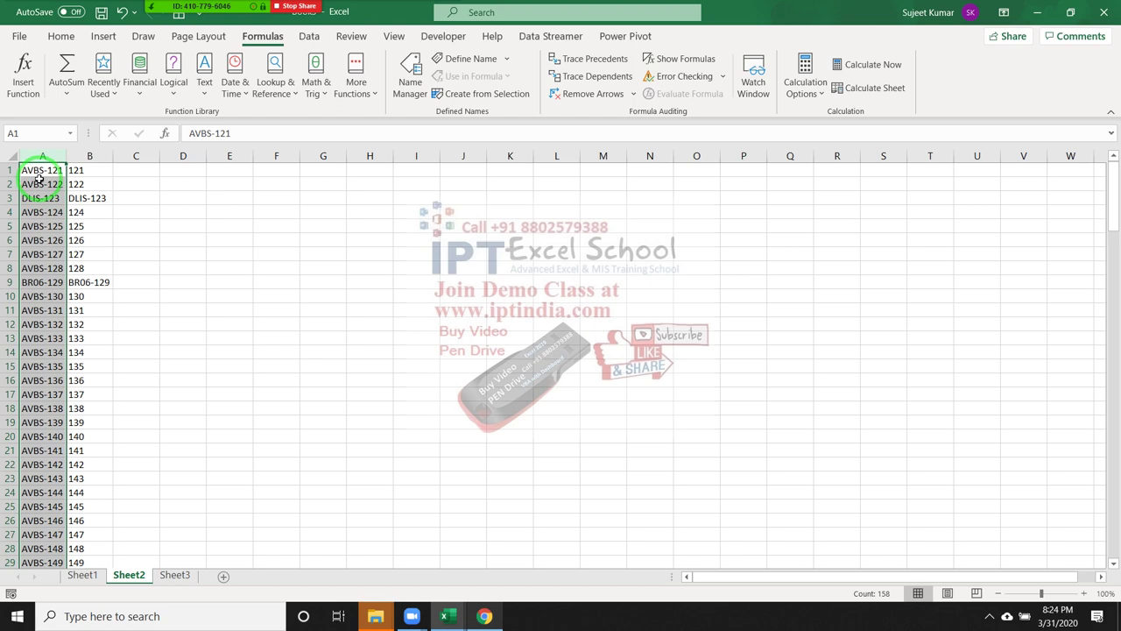
Step: Enter =REPLACE(A1,1,5,"") in C1 and fill it down column C
{"action": "left_click", "coordinate": [143, 169]}
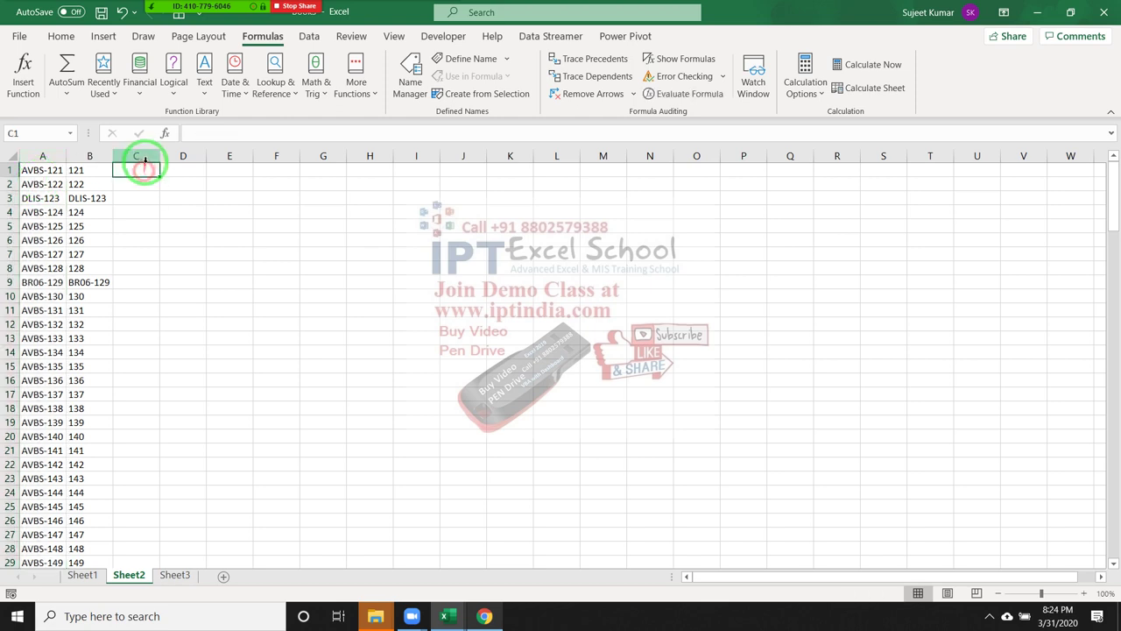
{"action": "type", "text": "=re"}
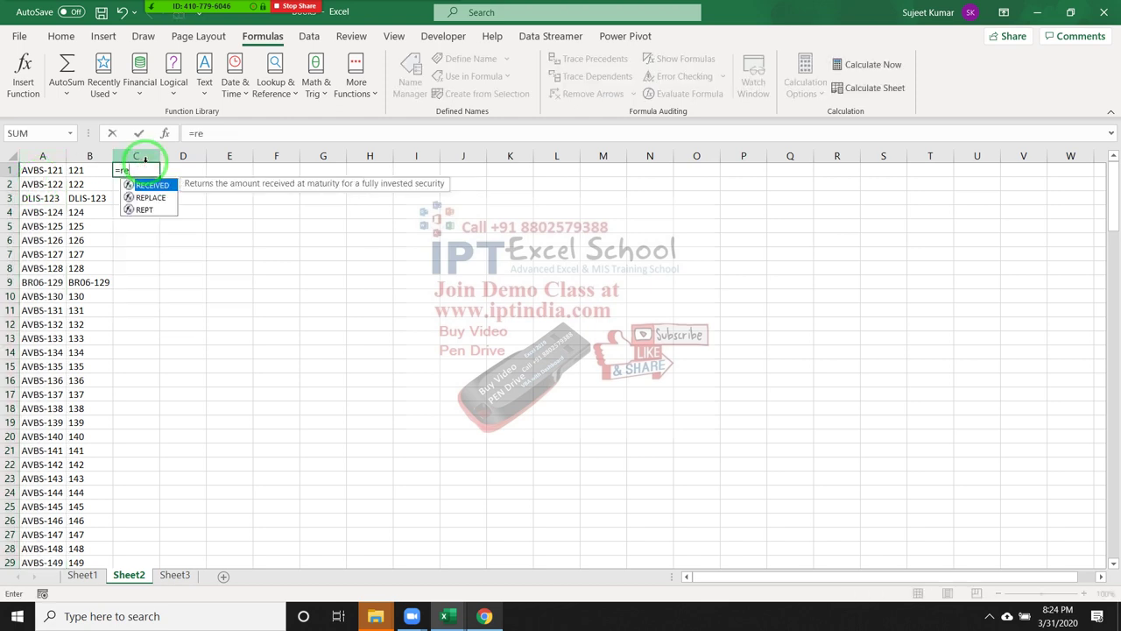
{"action": "key", "text": "Down"}
{"action": "key", "text": "Tab"}
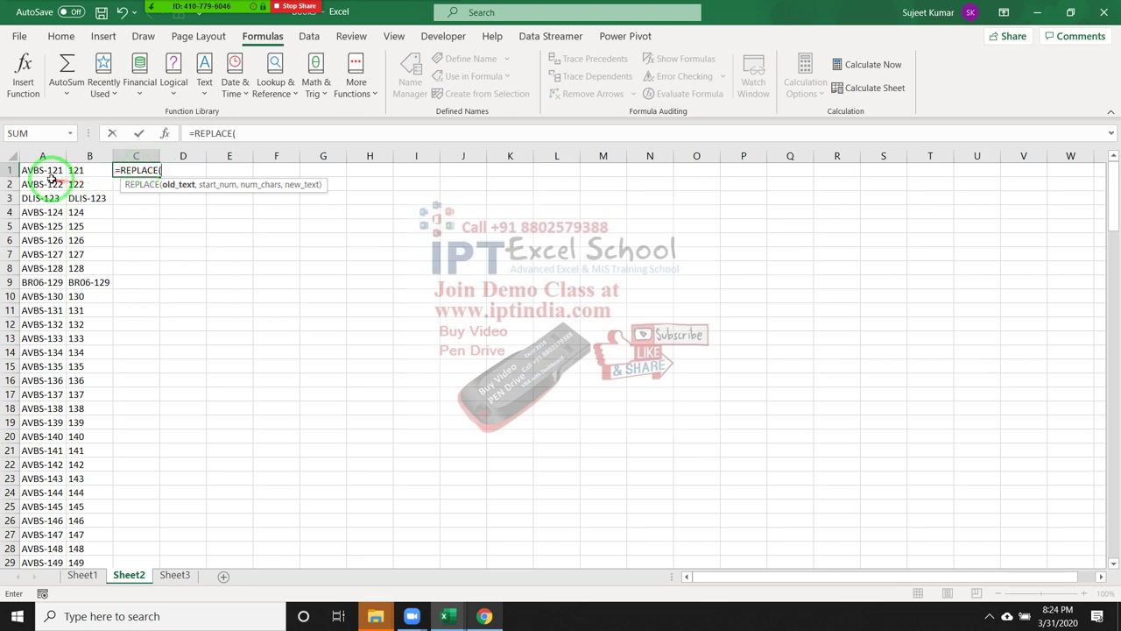
{"action": "left_click", "coordinate": [46, 172]}
{"action": "type", "text": ","}
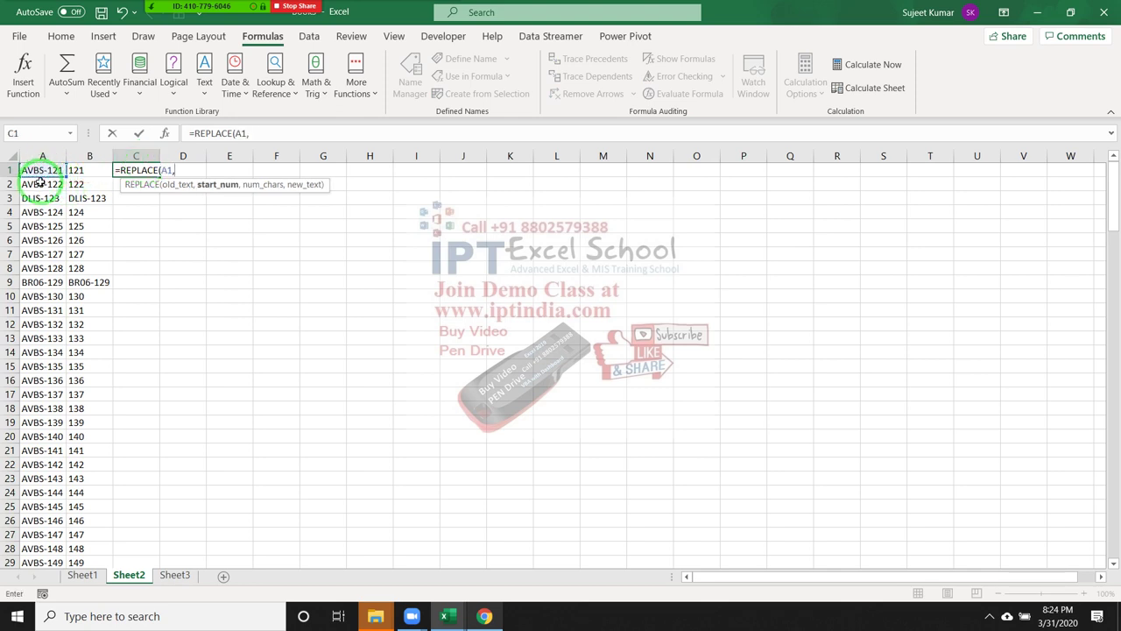
{"action": "type", "text": "1,"}
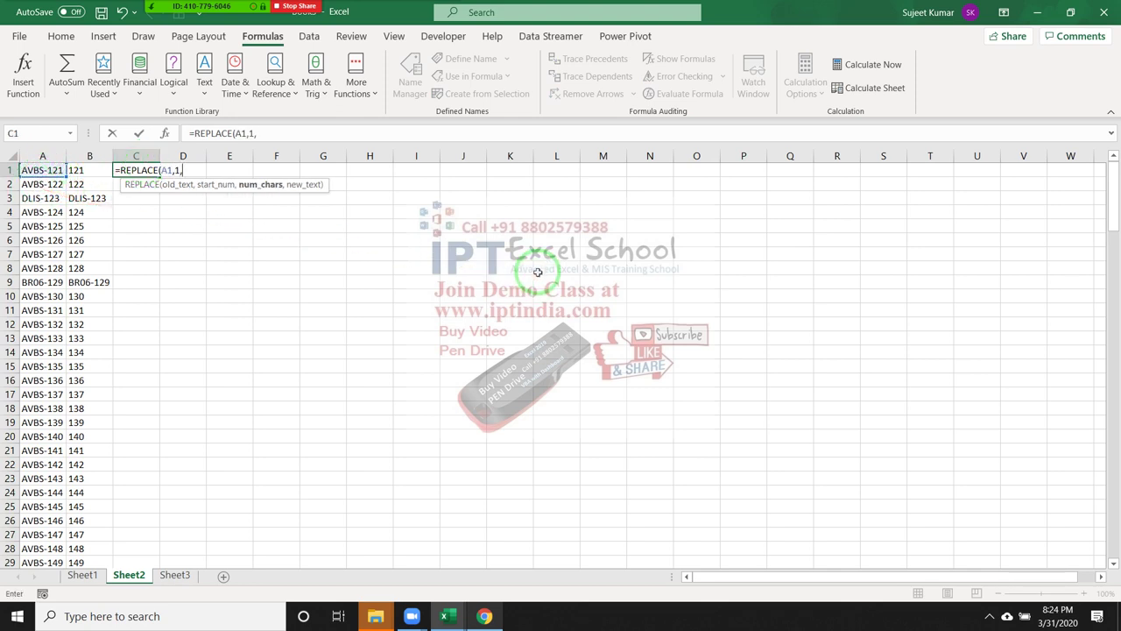
{"action": "type", "text": "5,"}
{"action": "type", "text": "\"\")"}
{"action": "key", "text": "Return"}
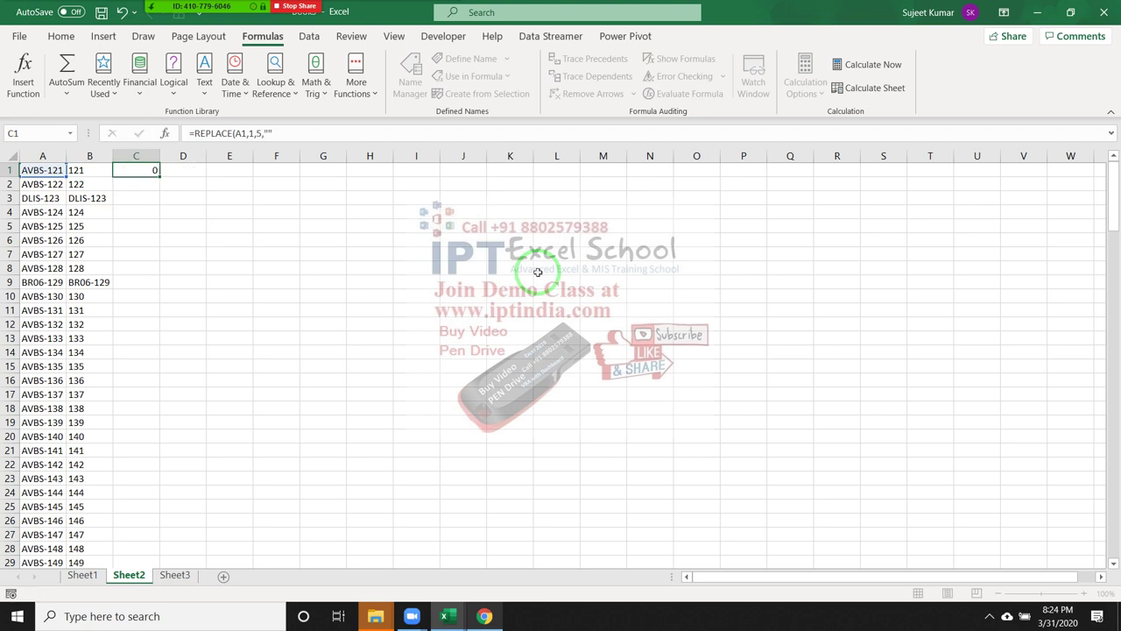
{"action": "key", "text": "Up"}
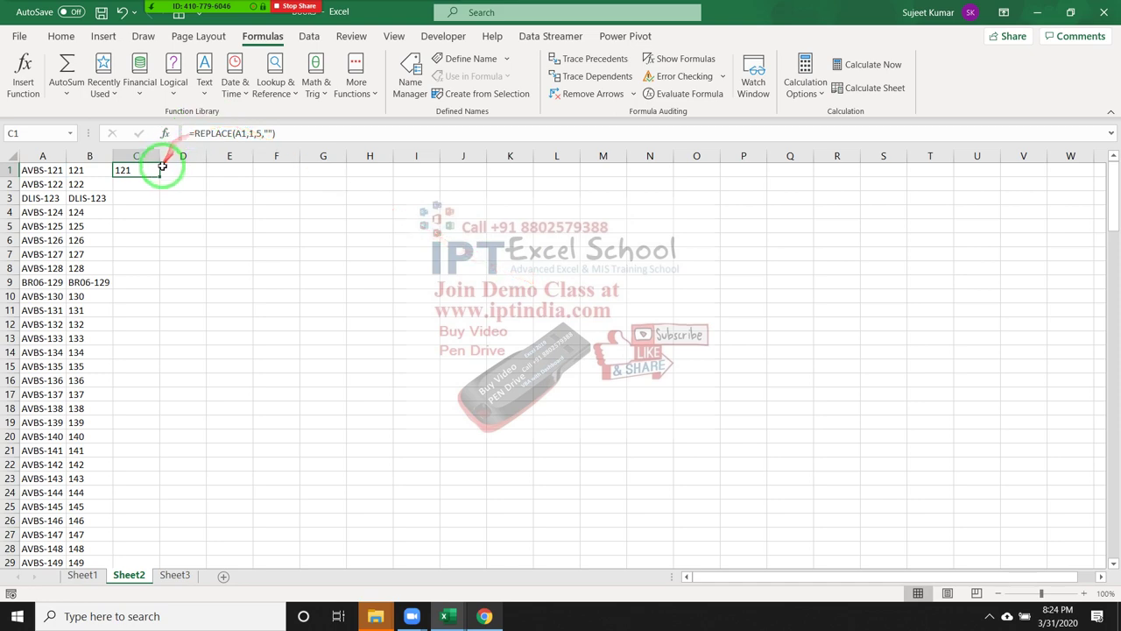
{"action": "double_click", "coordinate": [162, 176]}
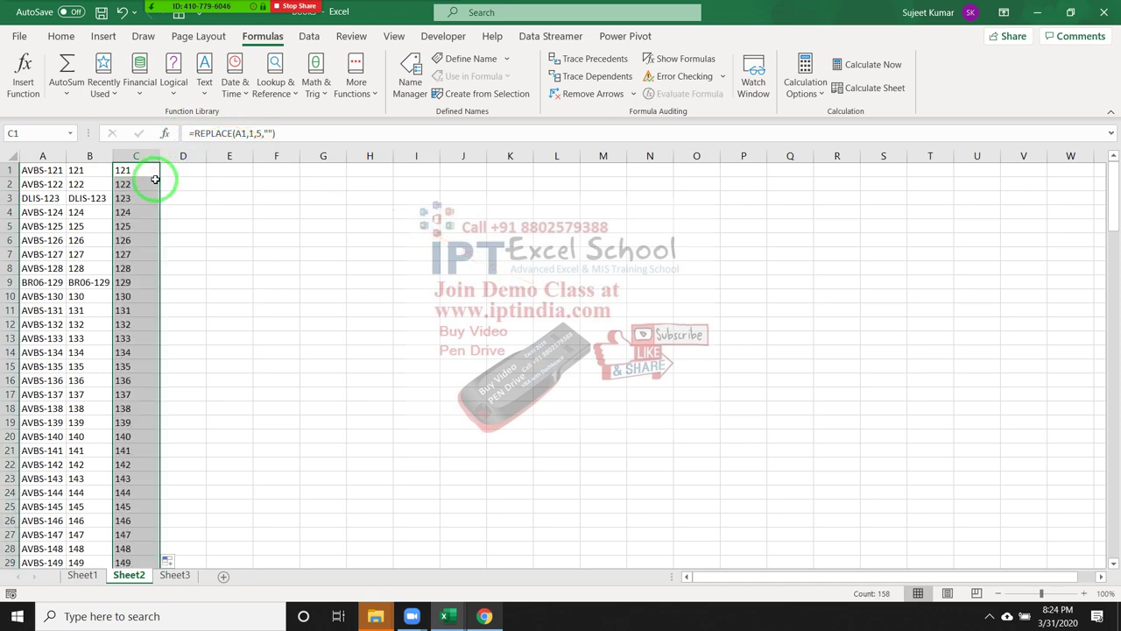
Step: Check the REPLACE results down column C, then view C1's formula without changing it
{"action": "left_click", "coordinate": [150, 174]}
{"action": "key", "text": "ctrl+Down"}
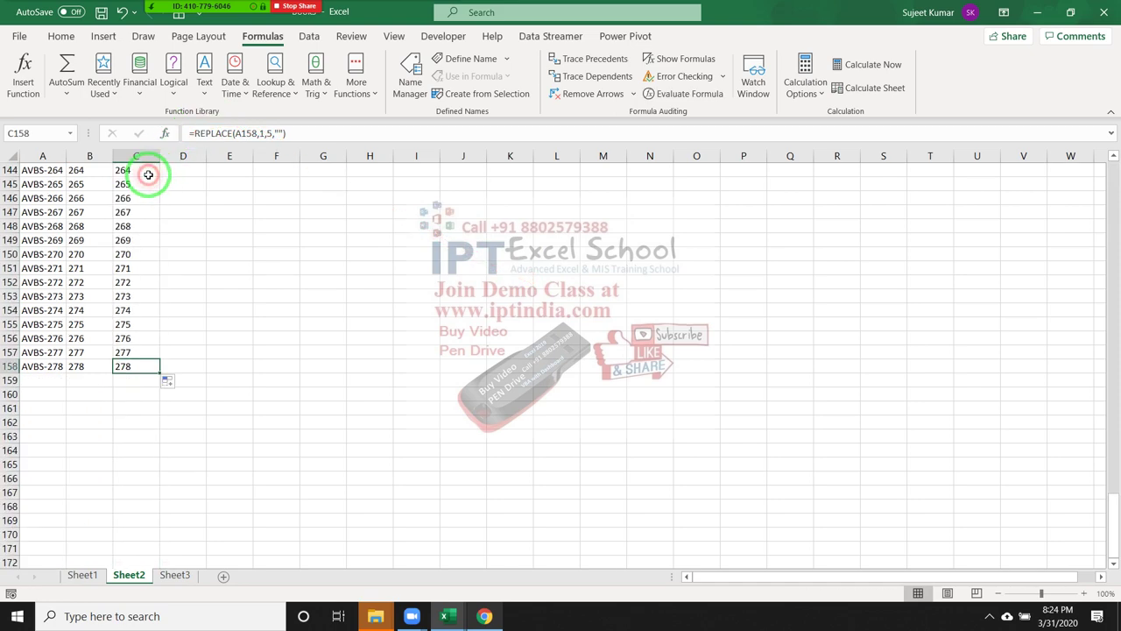
{"action": "key", "text": "ctrl+Up"}
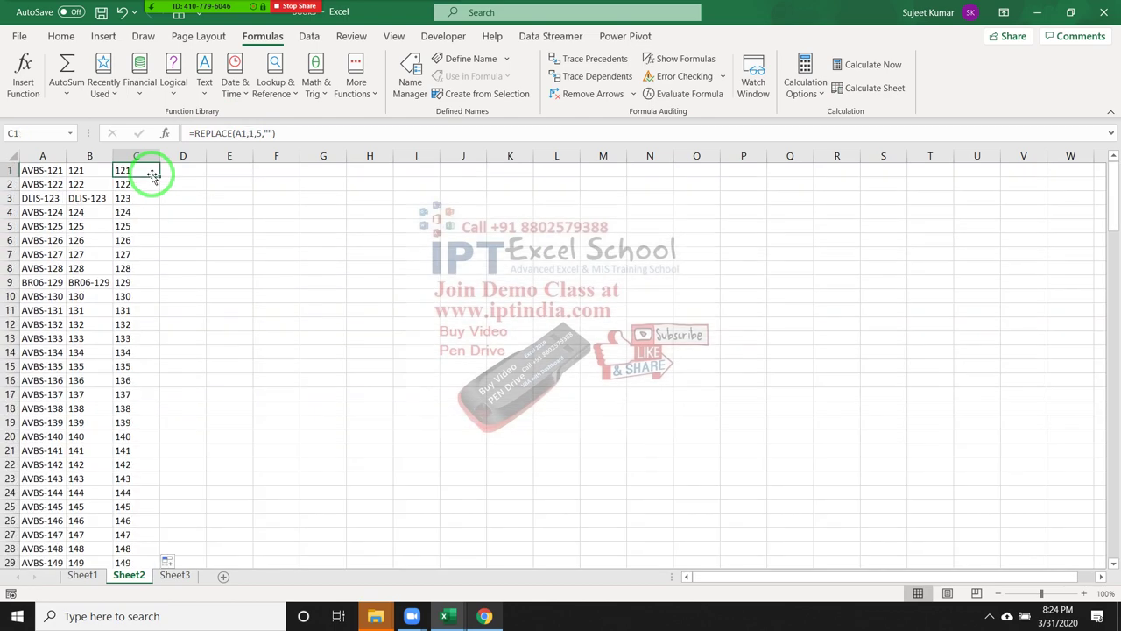
{"action": "double_click", "coordinate": [121, 170]}
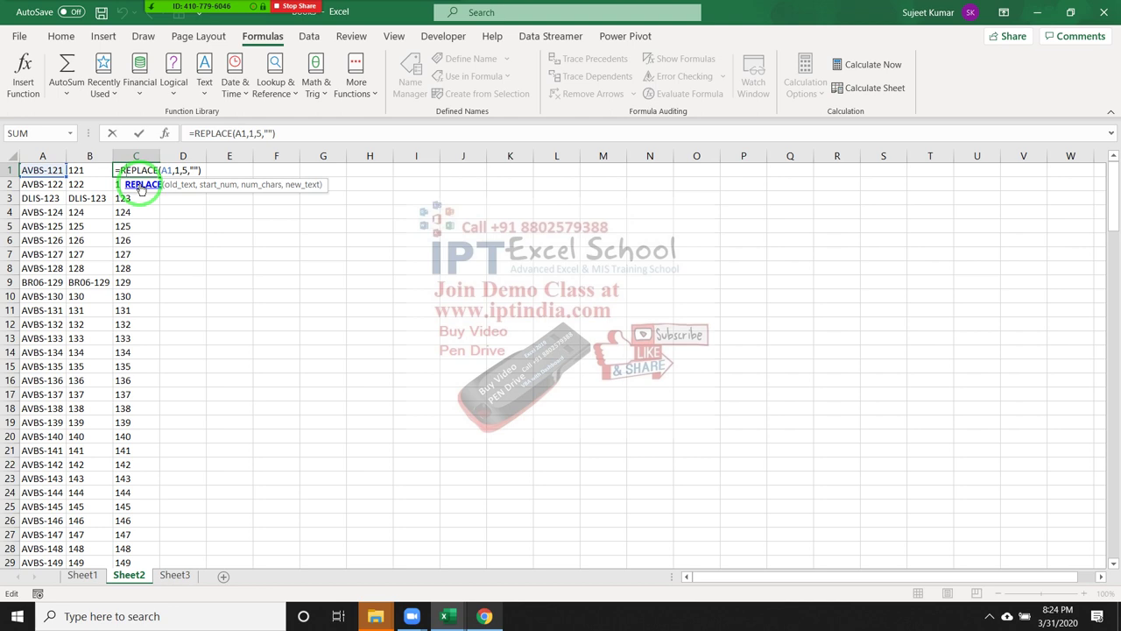
{"action": "key", "text": "Return"}
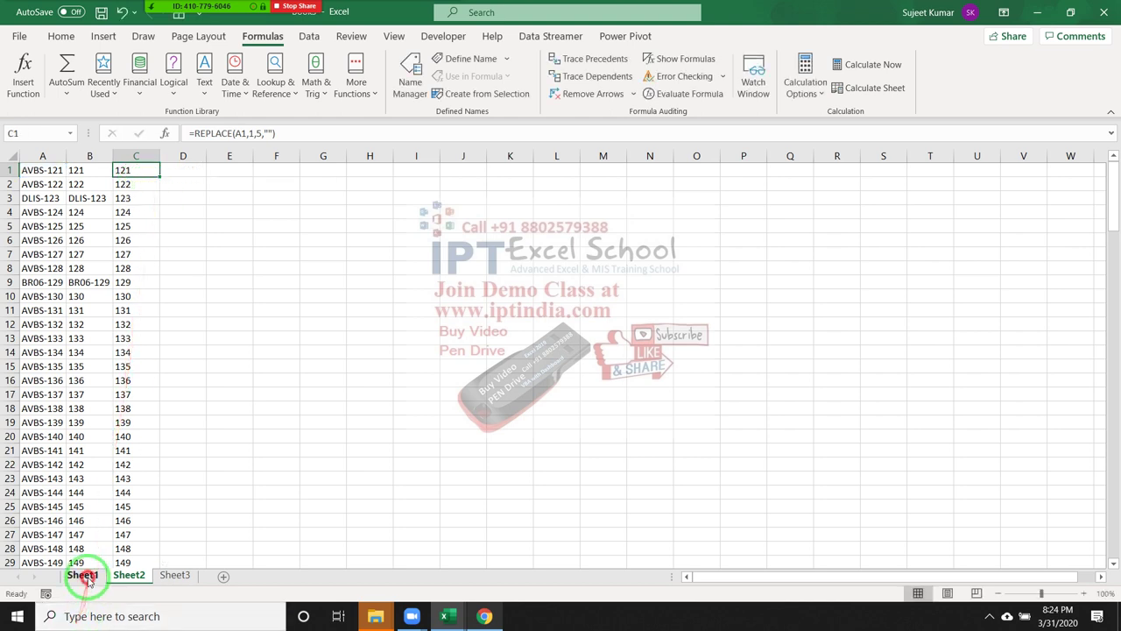
Step: Switch to Sheet1, briefly back to Sheet2, then return to Sheet1's CHAR and CODE examples
{"action": "left_click", "coordinate": [82, 575]}
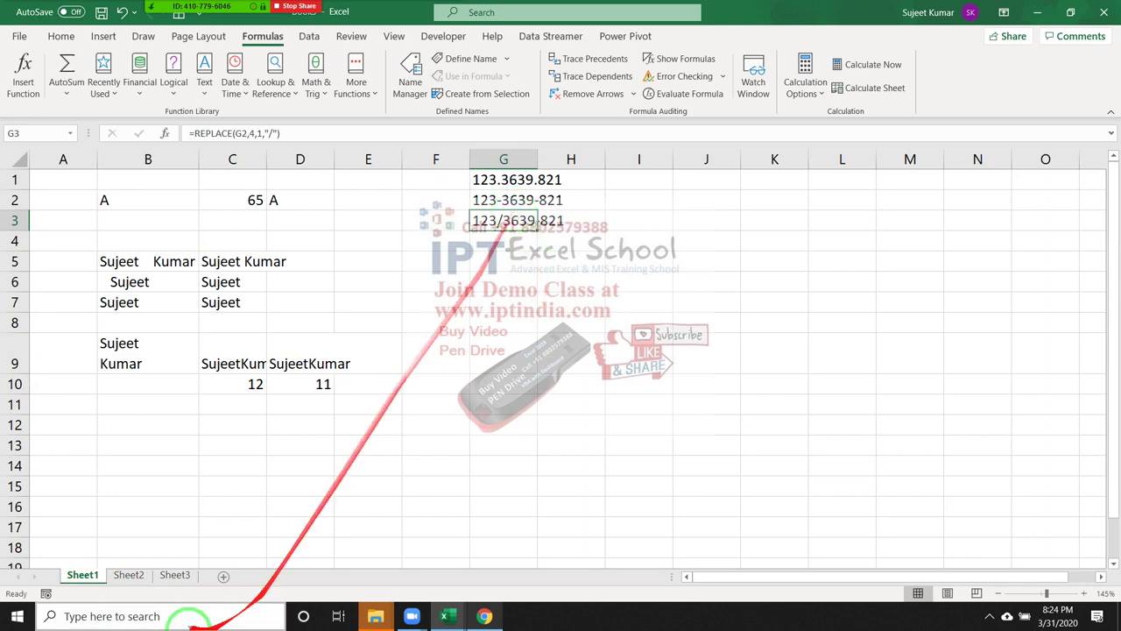
{"action": "left_click", "coordinate": [128, 575]}
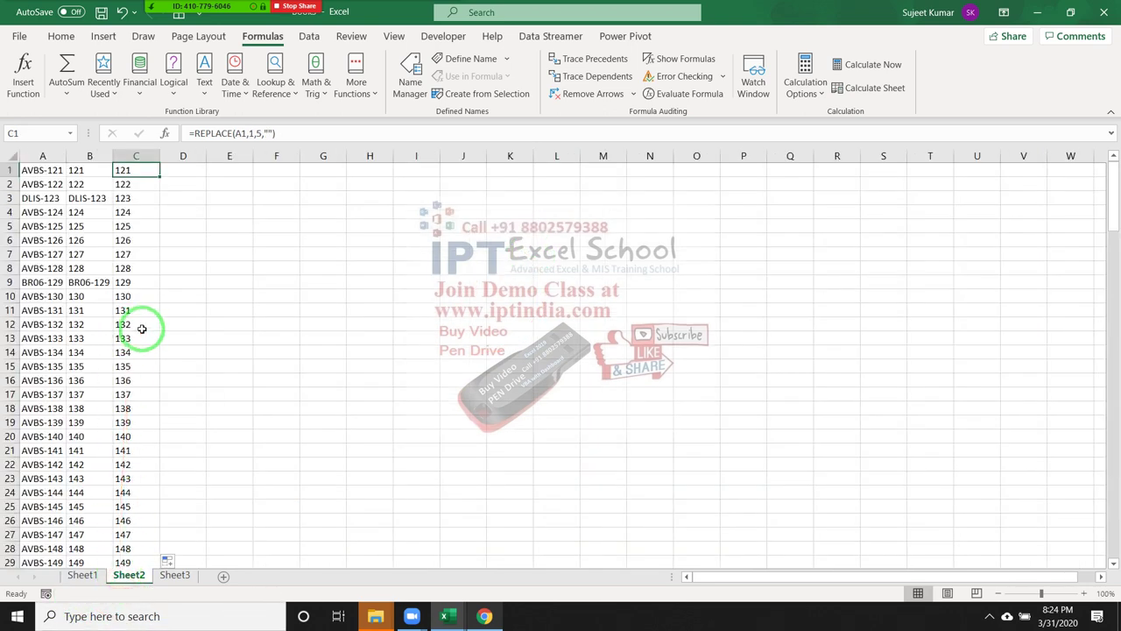
{"action": "left_click", "coordinate": [82, 578]}
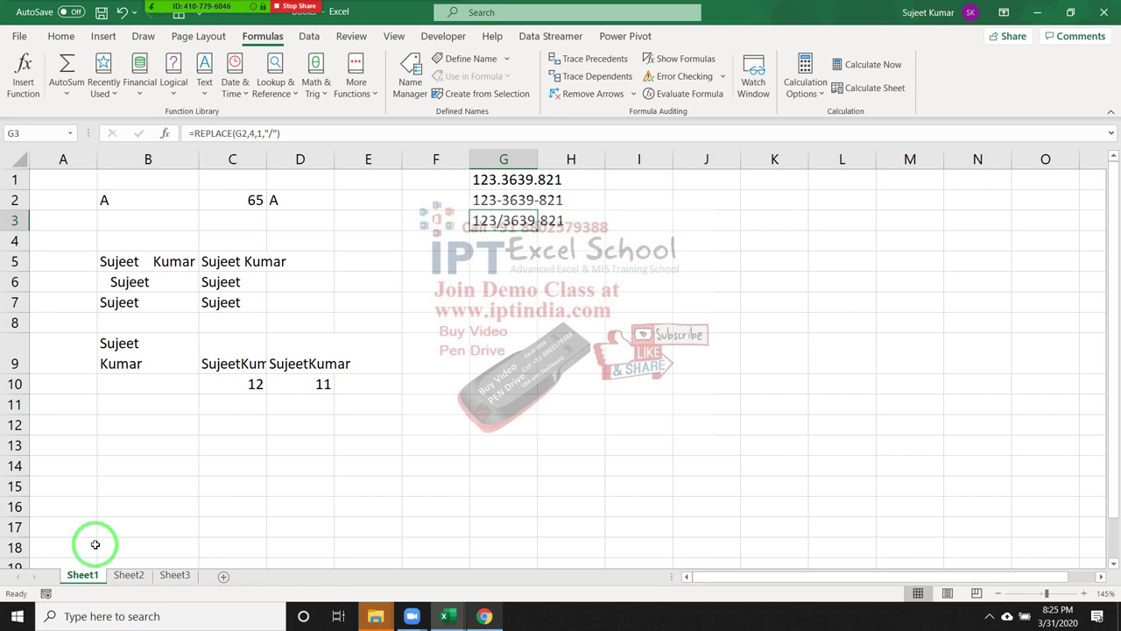
{"action": "left_click", "coordinate": [223, 359]}
{"action": "double_click", "coordinate": [200, 406]}
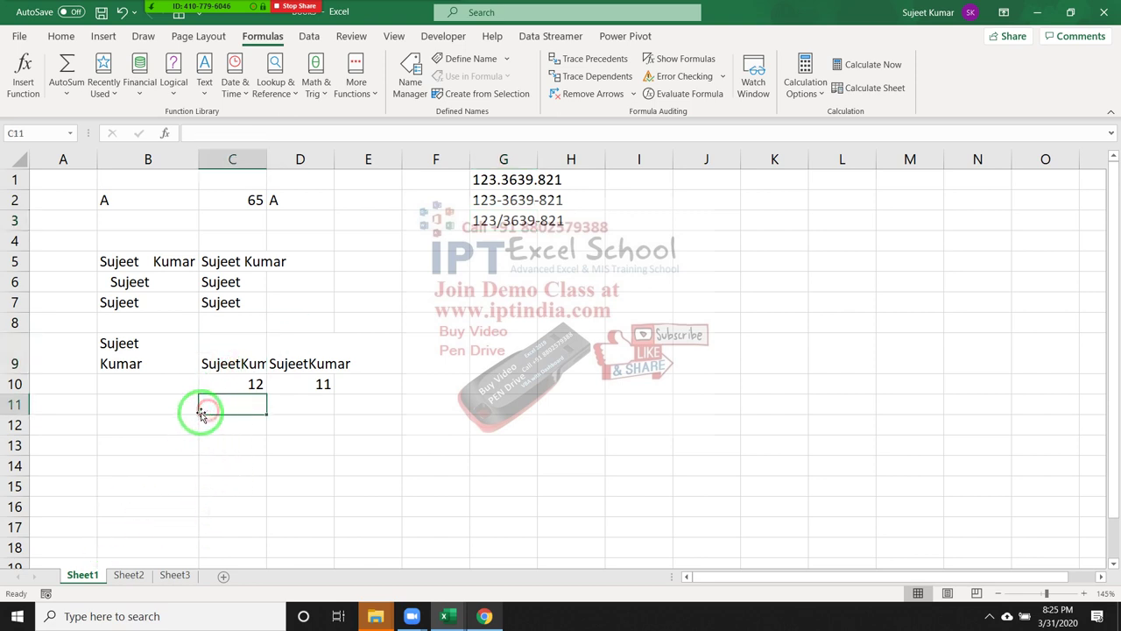
{"action": "type", "text": "=sub"}
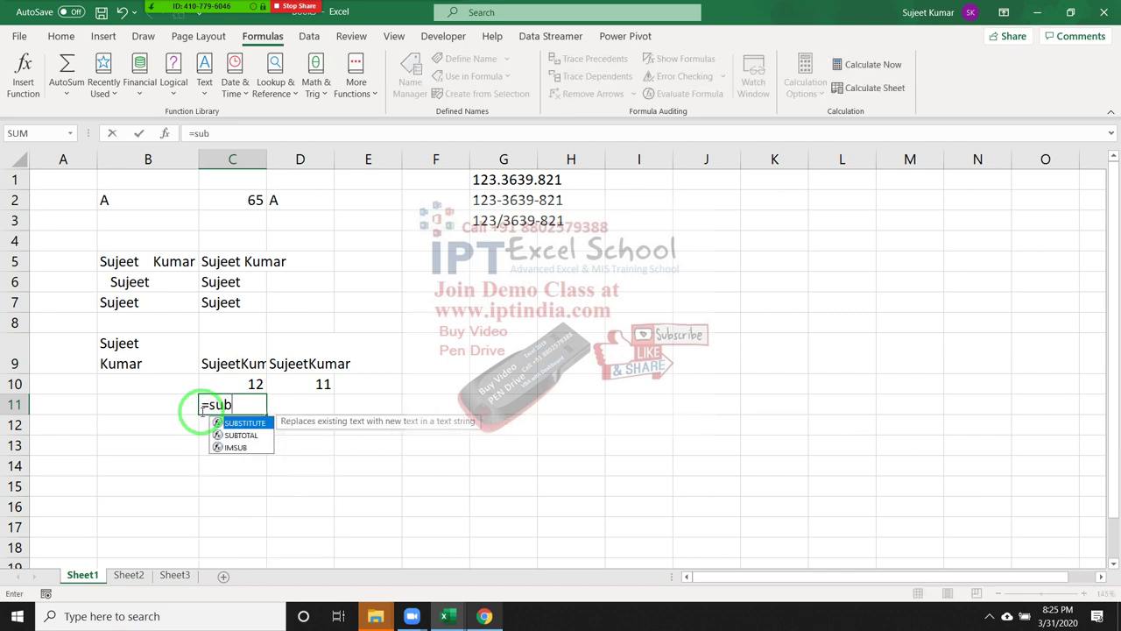
{"action": "key", "text": "Tab"}
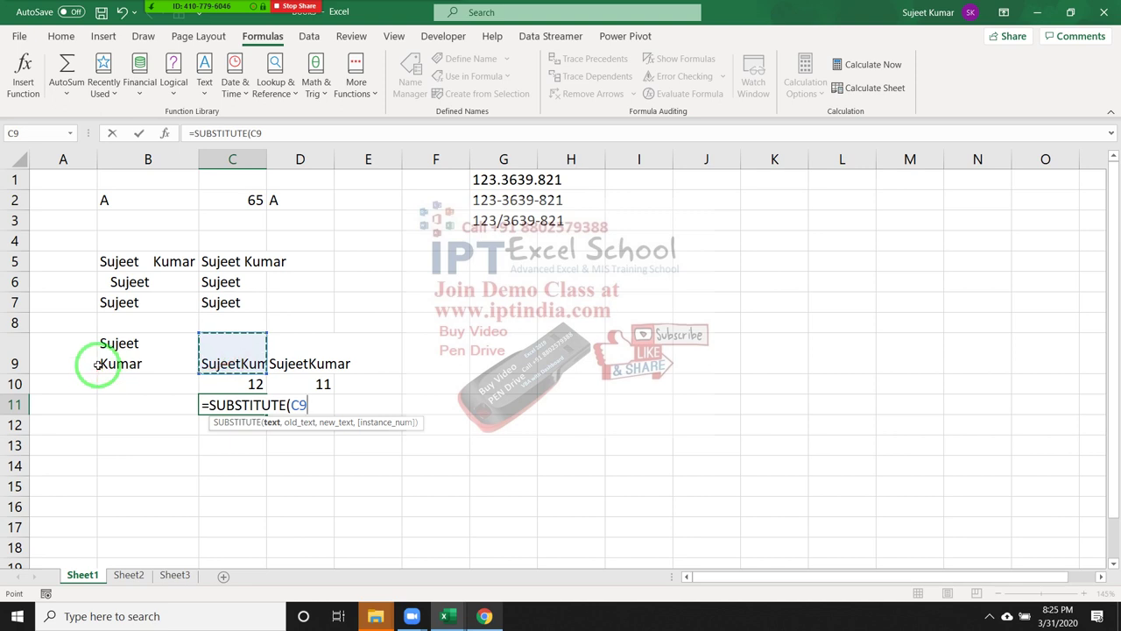
{"action": "type", "text": ",\""}
{"action": "key", "text": "alt+Return"}
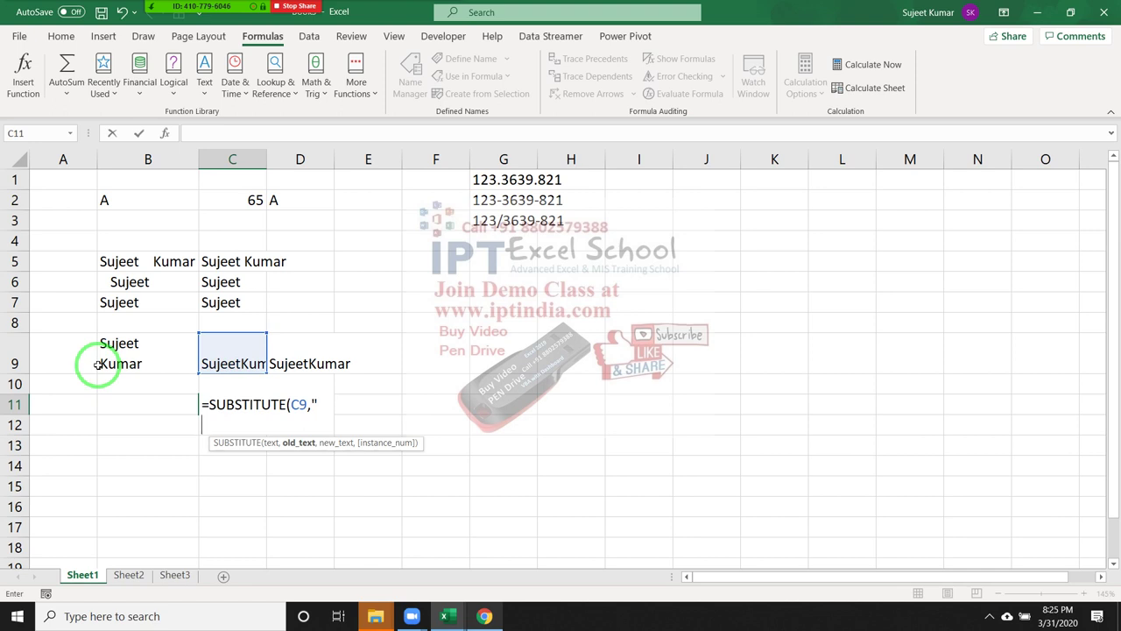
{"action": "key", "text": "Escape"}
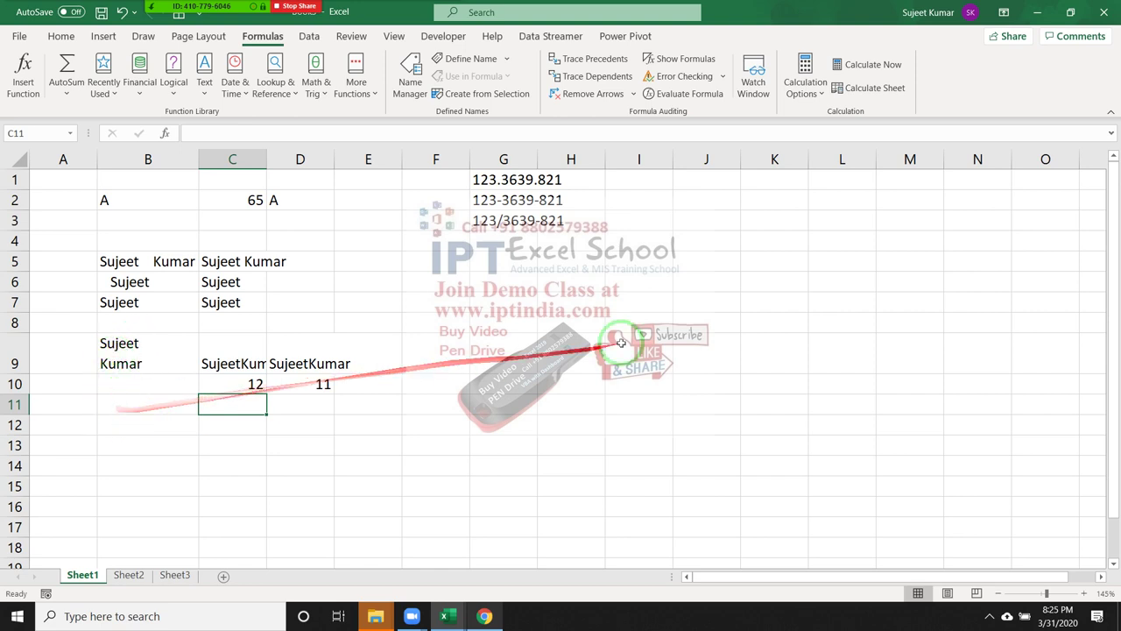
Step: Enter 123 and 852 on two lines in I9, then look at C2's CODE and D2's CHAR formulas
{"action": "left_click", "coordinate": [654, 342]}
{"action": "type", "text": "123"}
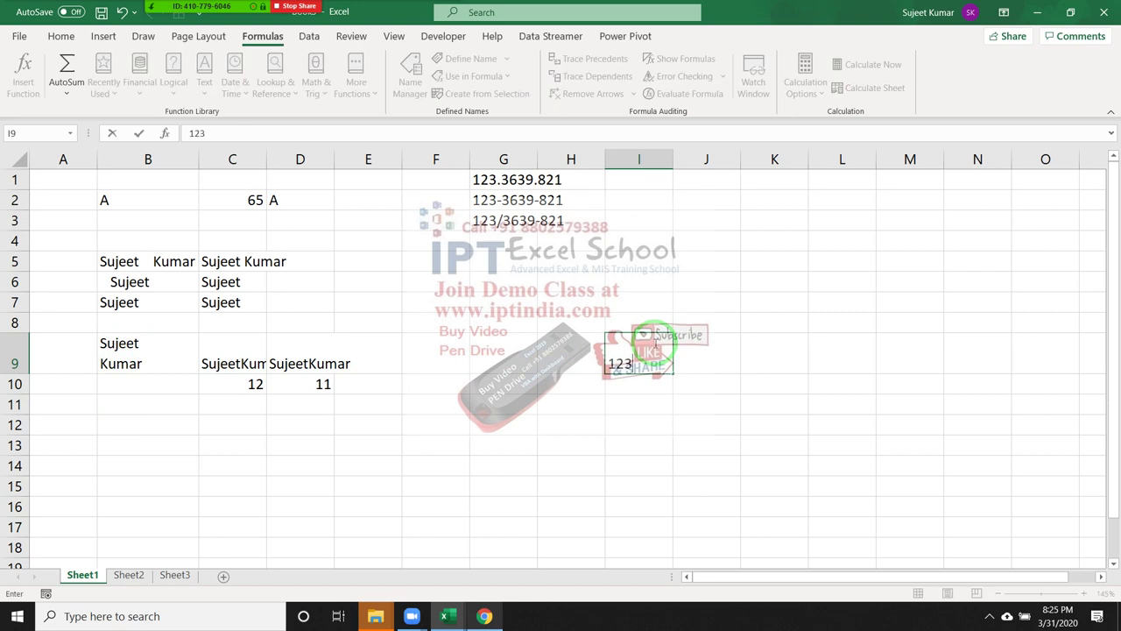
{"action": "key", "text": "alt+Return"}
{"action": "type", "text": "85"}
{"action": "type", "text": "2"}
{"action": "left_click", "coordinate": [607, 404]}
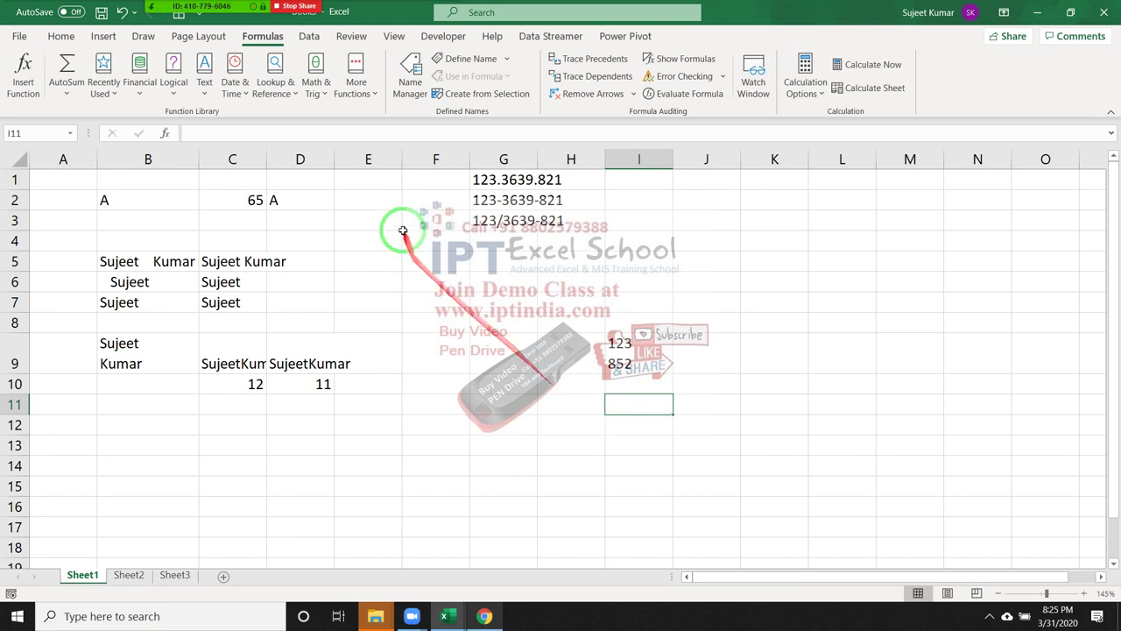
{"action": "left_click", "coordinate": [230, 200]}
{"action": "left_click", "coordinate": [288, 199]}
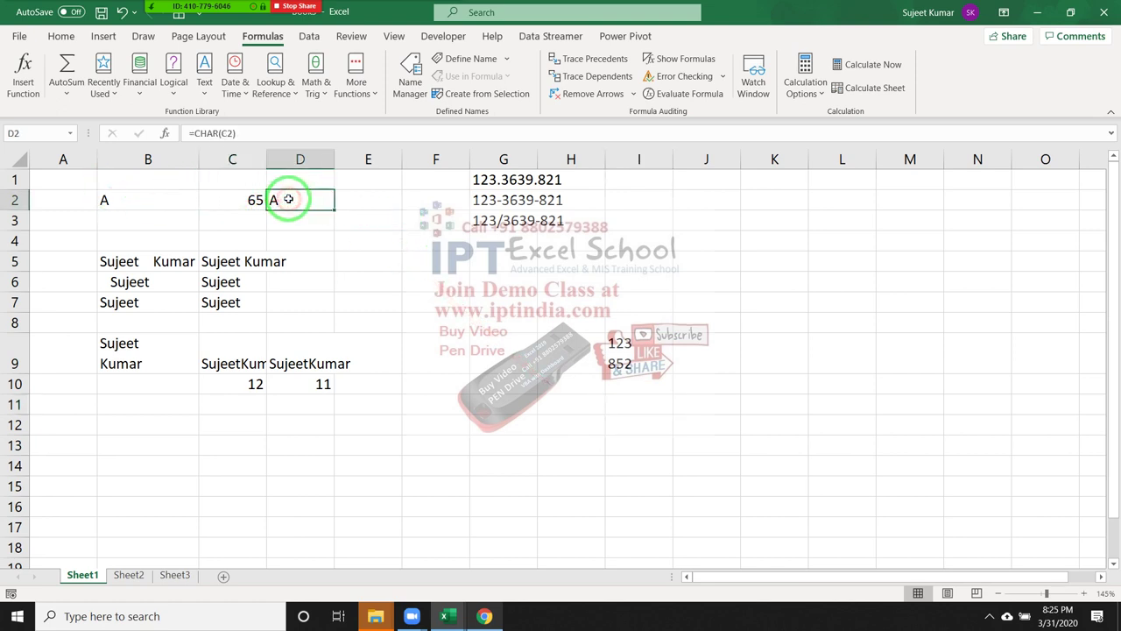
Step: Put a lone line break into cell J9
{"action": "double_click", "coordinate": [722, 366]}
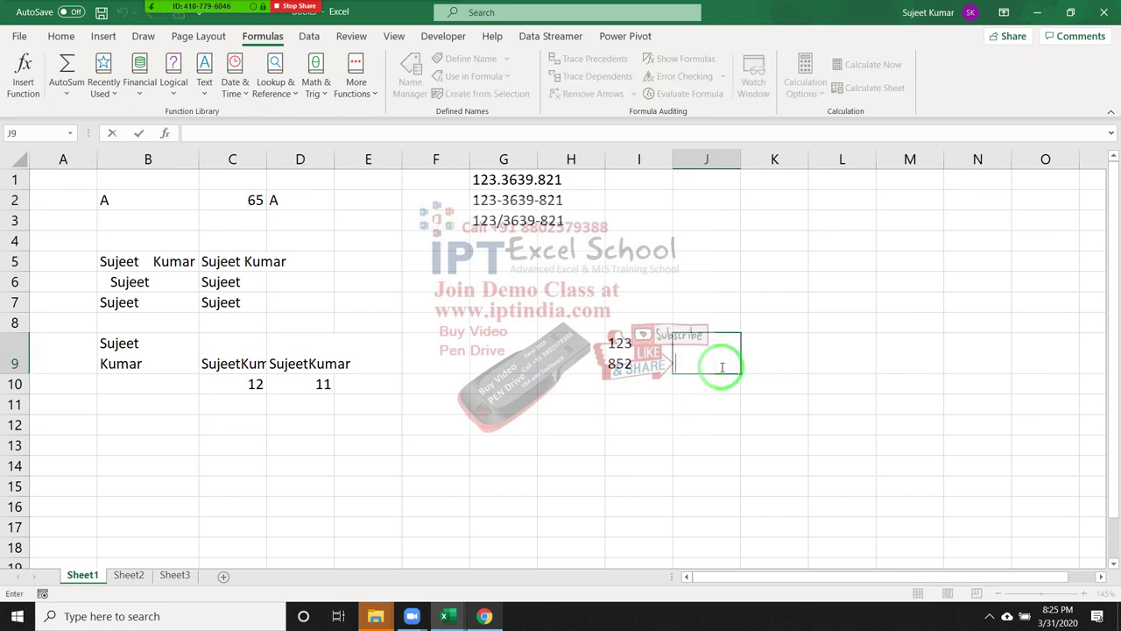
{"action": "key", "text": "Up"}
{"action": "double_click", "coordinate": [722, 366]}
{"action": "key", "text": "Return"}
{"action": "key", "text": "Up"}
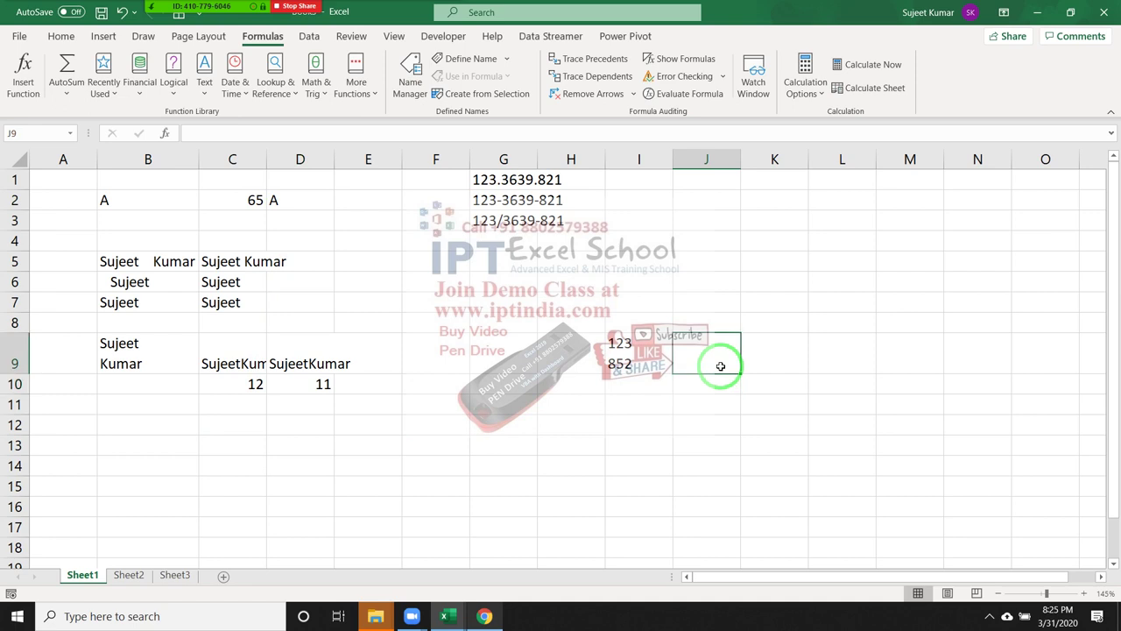
Step: Enter =CODE(J9) in K9, which returns 10
{"action": "key", "text": "Right"}
{"action": "type", "text": "=cod"}
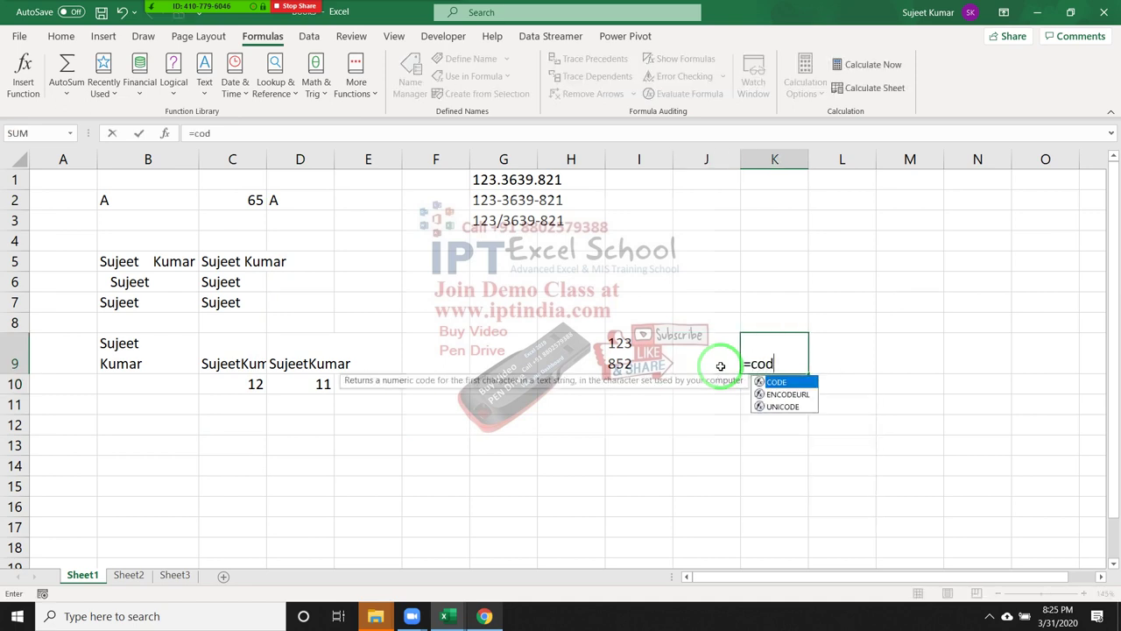
{"action": "key", "text": "Tab"}
{"action": "left_click", "coordinate": [720, 365]}
{"action": "key", "text": "Return"}
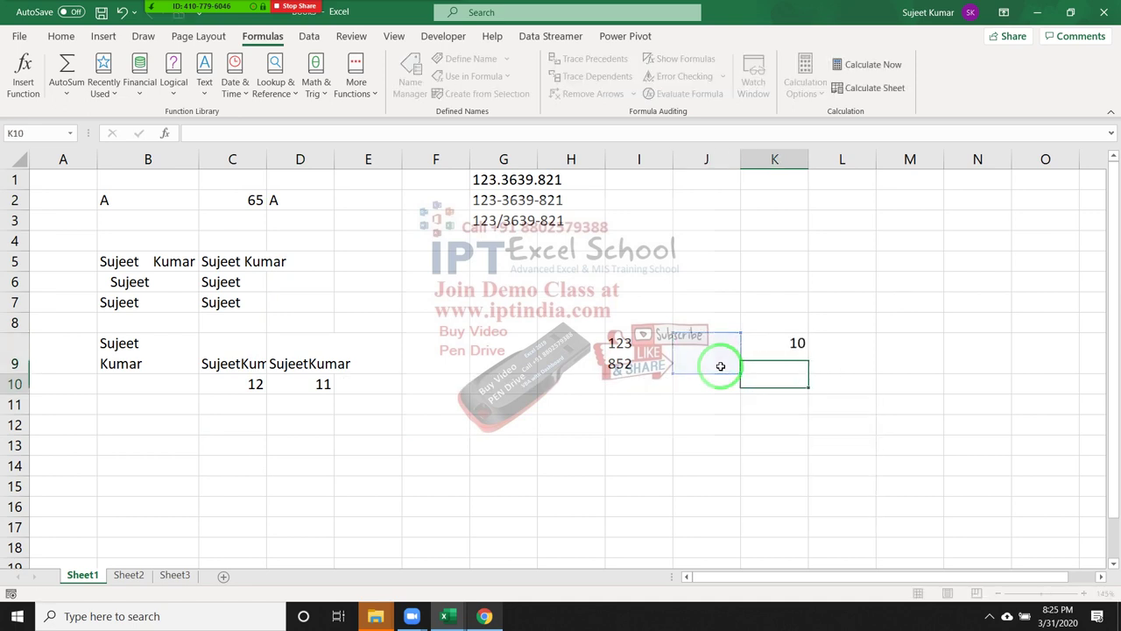
{"action": "key", "text": "Up"}
Step: Enter =CHAR(10) in L9 and =J9=L9 in L10, which returns TRUE
{"action": "key", "text": "Right"}
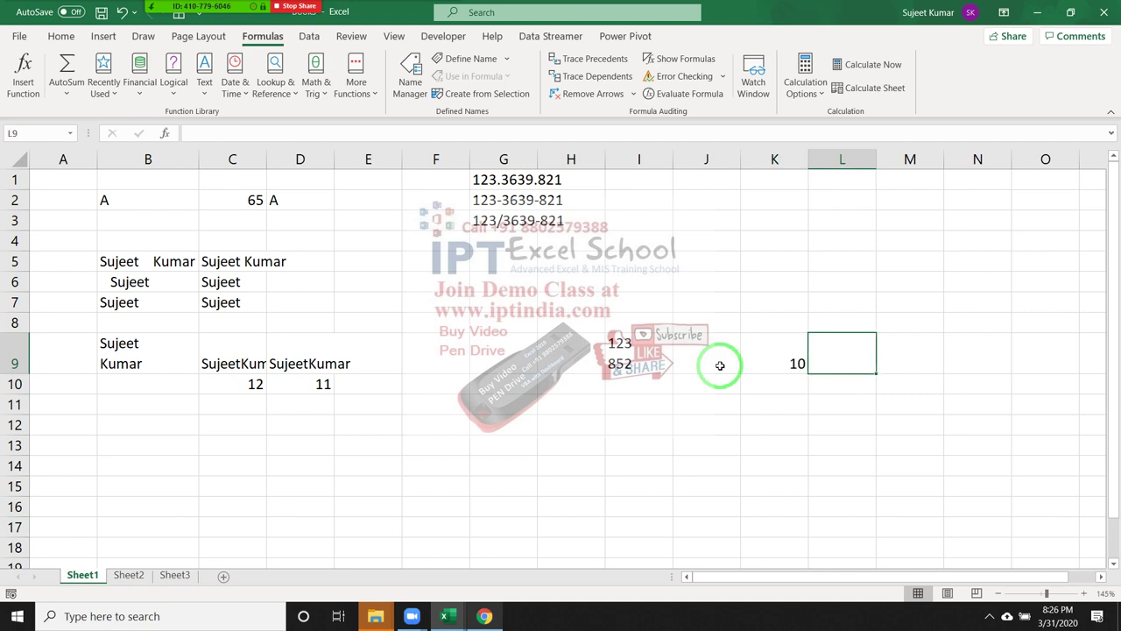
{"action": "type", "text": "=ch"}
{"action": "key", "text": "Tab"}
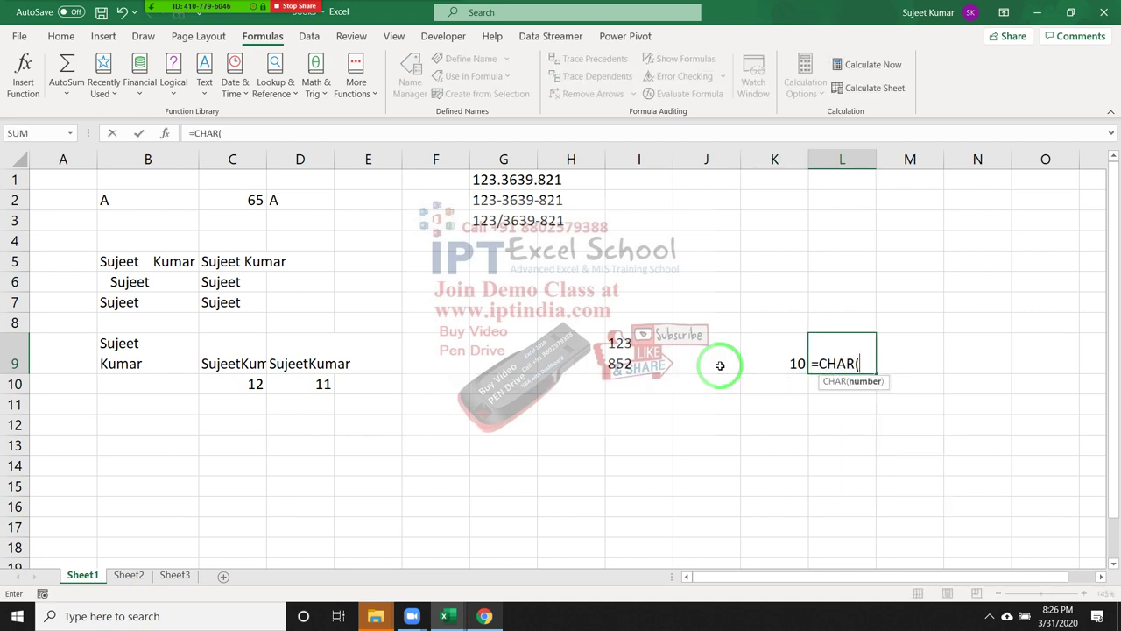
{"action": "type", "text": "10"}
{"action": "key", "text": "Return"}
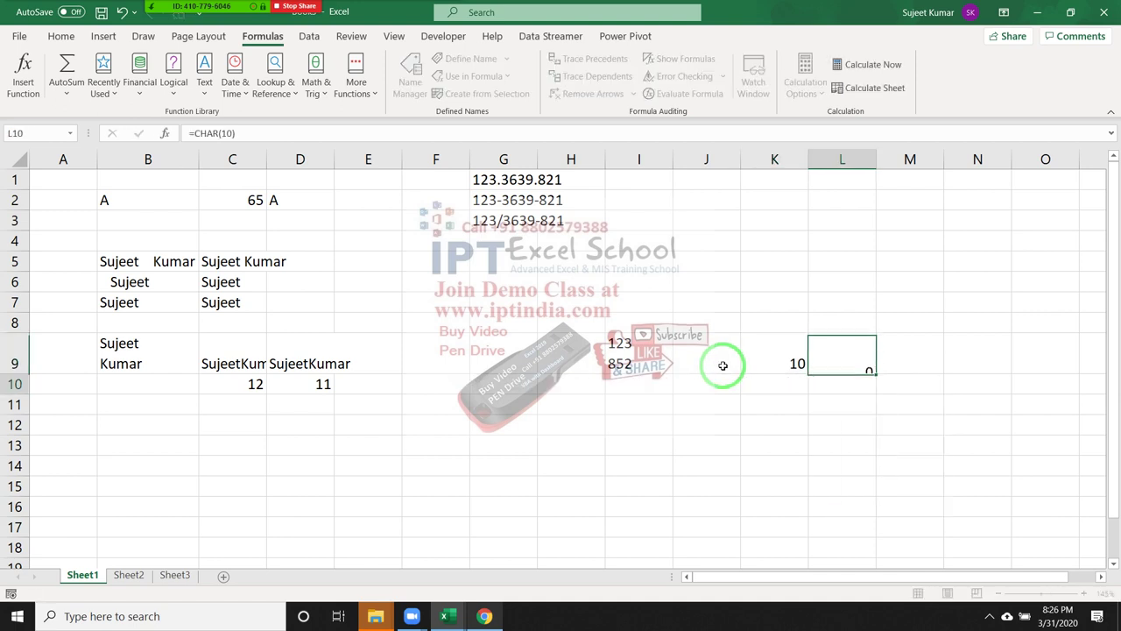
{"action": "type", "text": "="}
{"action": "left_click", "coordinate": [722, 365]}
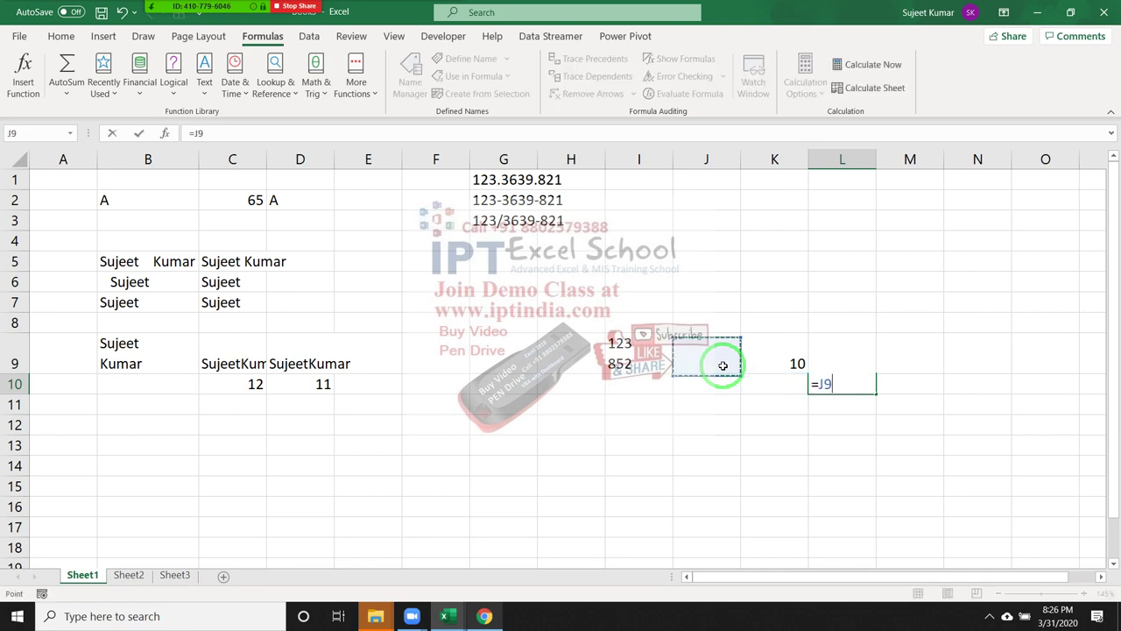
{"action": "type", "text": "=L9"}
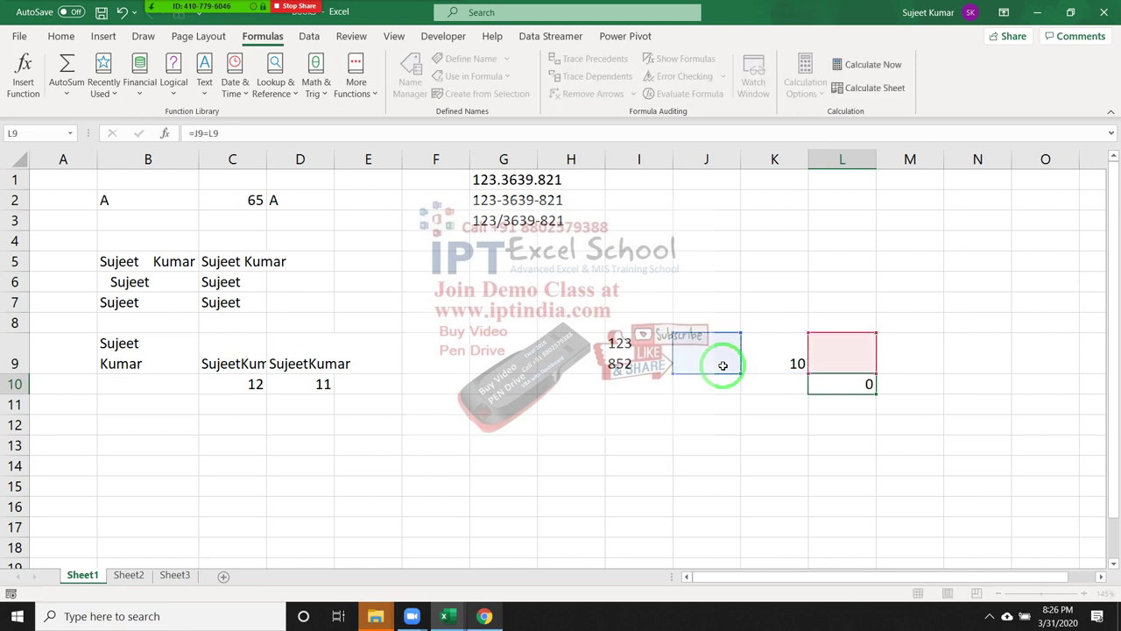
{"action": "key", "text": "Return"}
{"action": "key", "text": "Up"}
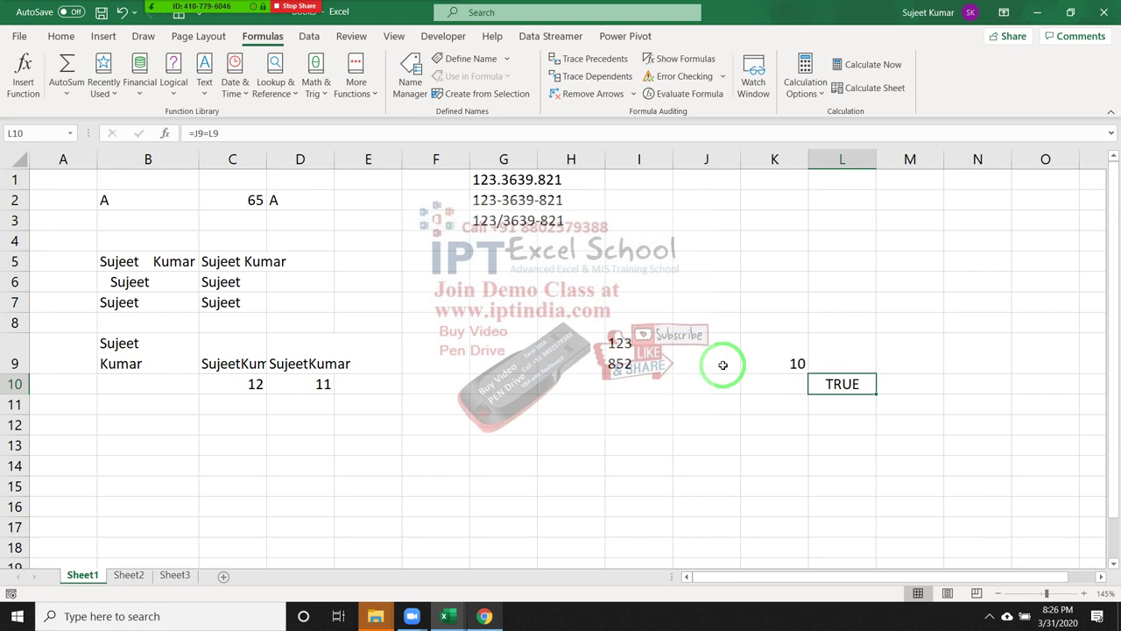
Step: Enter =SUBSTITUTE(C9,CHAR(10)," ") in C11 to join C9's two-line name with a space
{"action": "left_click", "coordinate": [268, 413]}
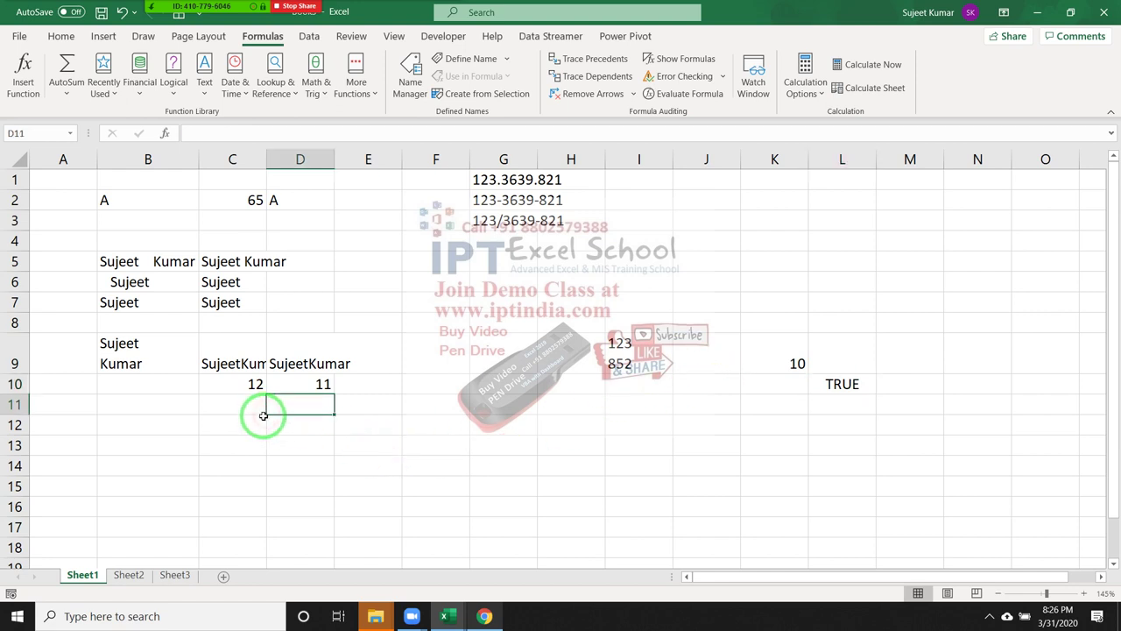
{"action": "left_click", "coordinate": [259, 412]}
{"action": "type", "text": "=s"}
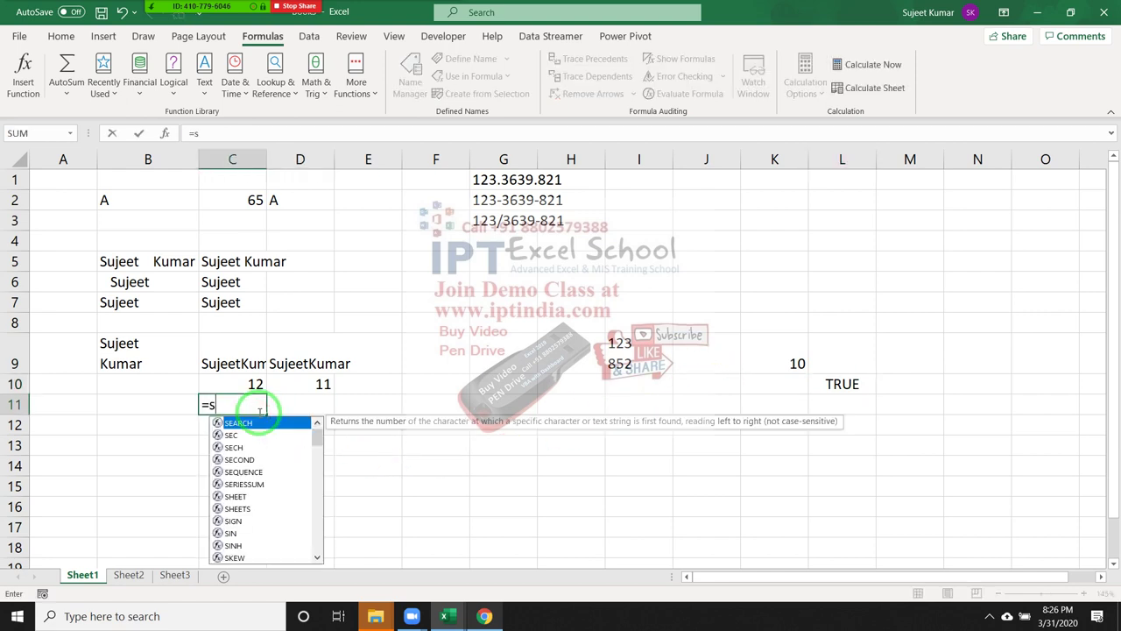
{"action": "type", "text": "ub"}
{"action": "key", "text": "Tab"}
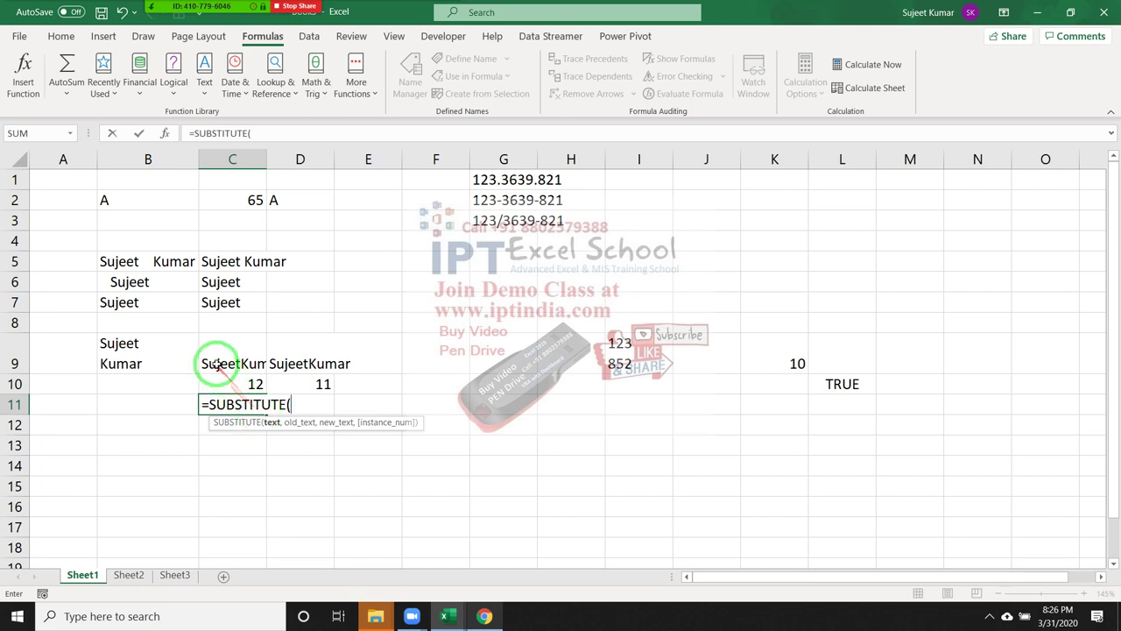
{"action": "left_click", "coordinate": [217, 362]}
{"action": "type", "text": ","}
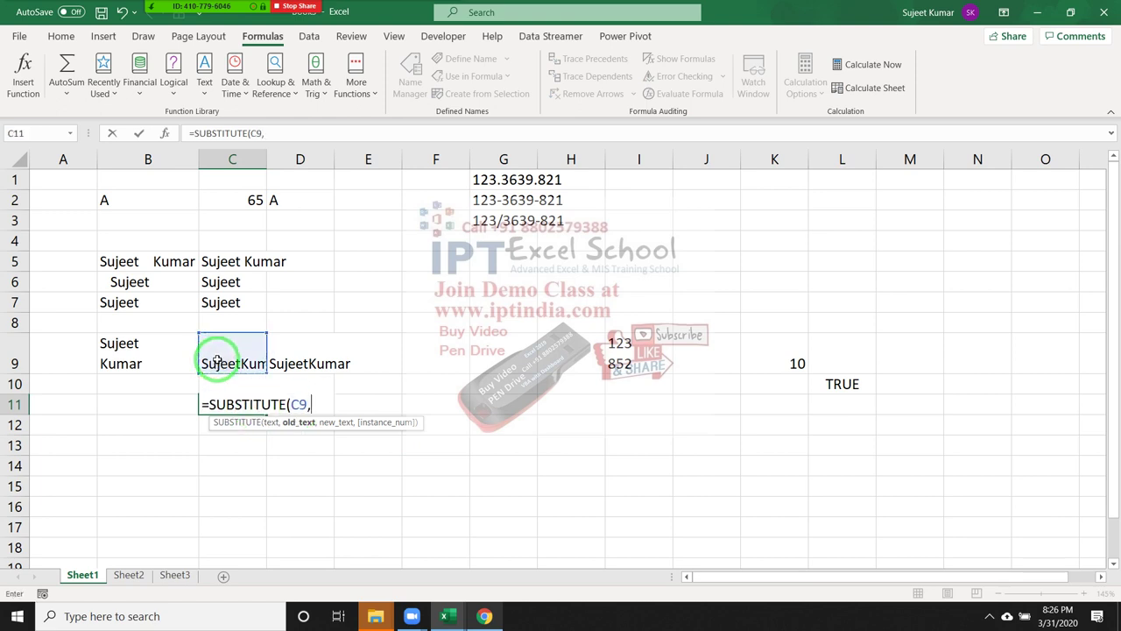
{"action": "type", "text": "CHAR"}
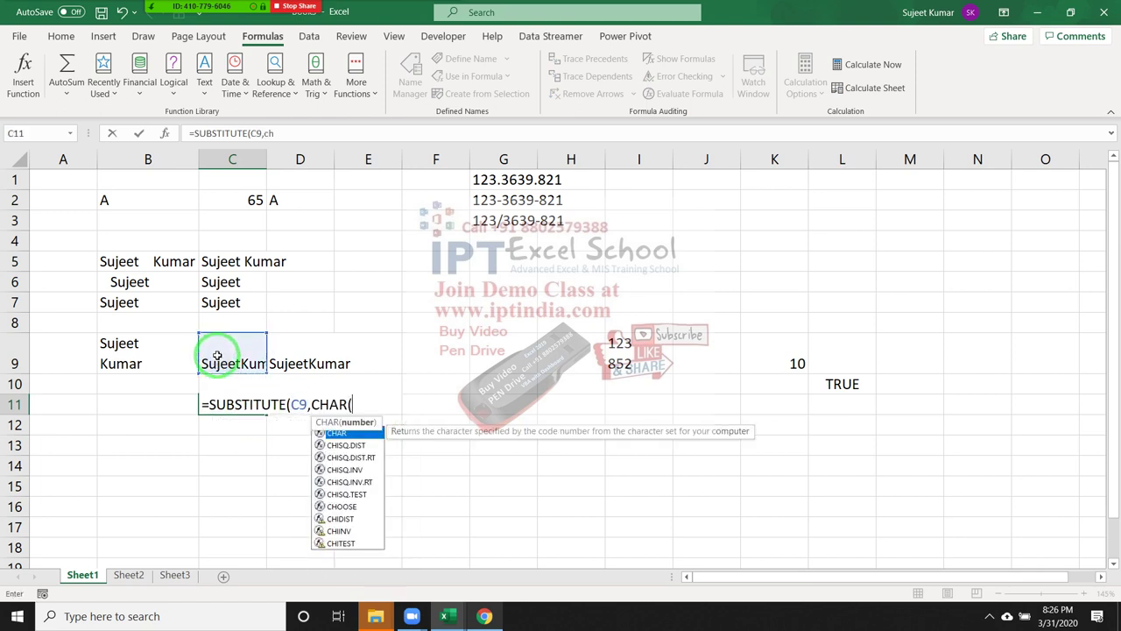
{"action": "type", "text": "(10"}
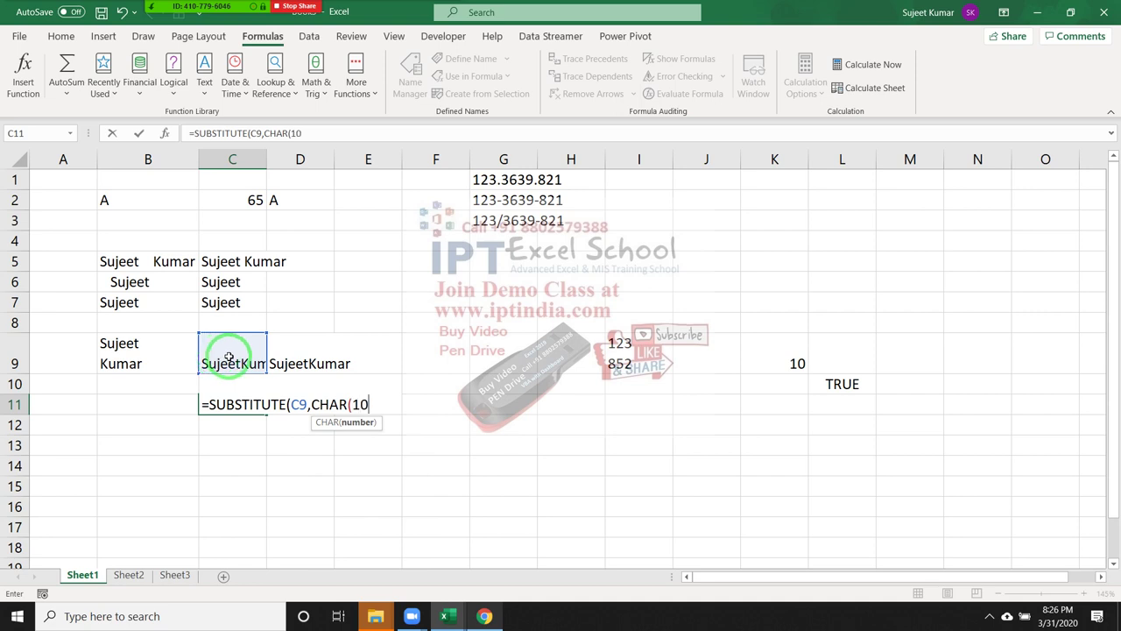
{"action": "type", "text": ")"}
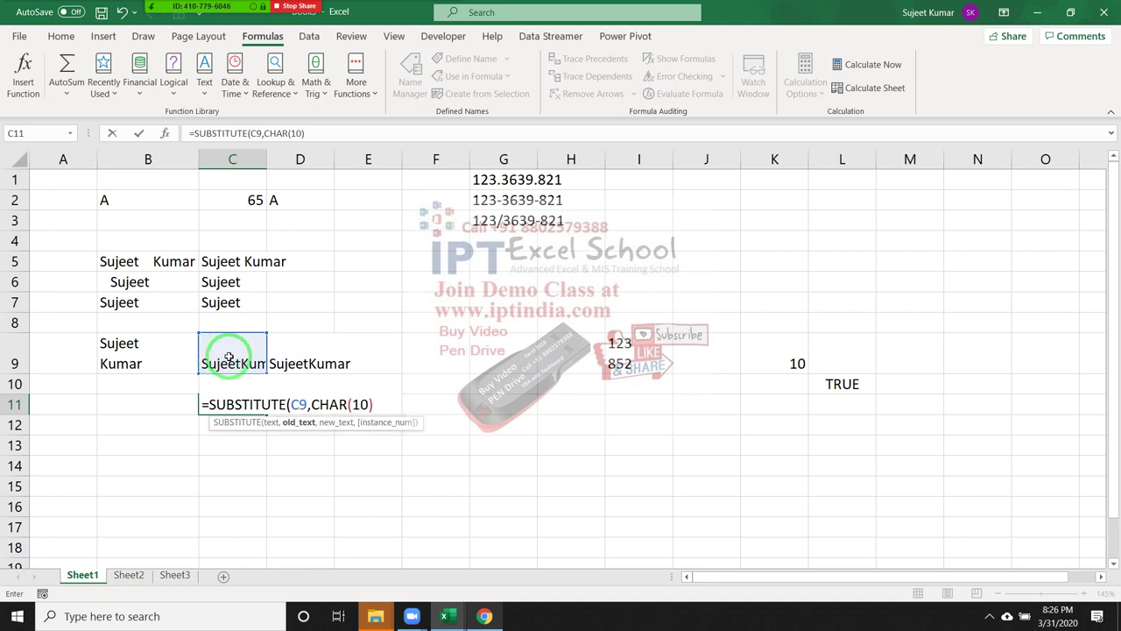
{"action": "type", "text": ","}
{"action": "type", "text": "\" \")"}
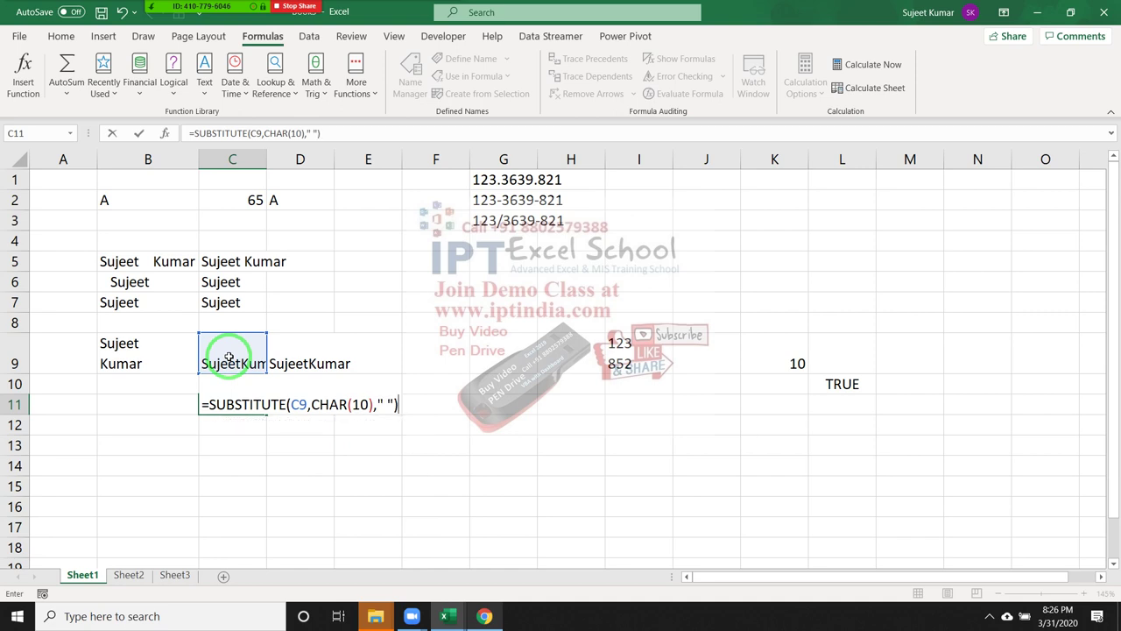
{"action": "key", "text": "ctrl+Return"}
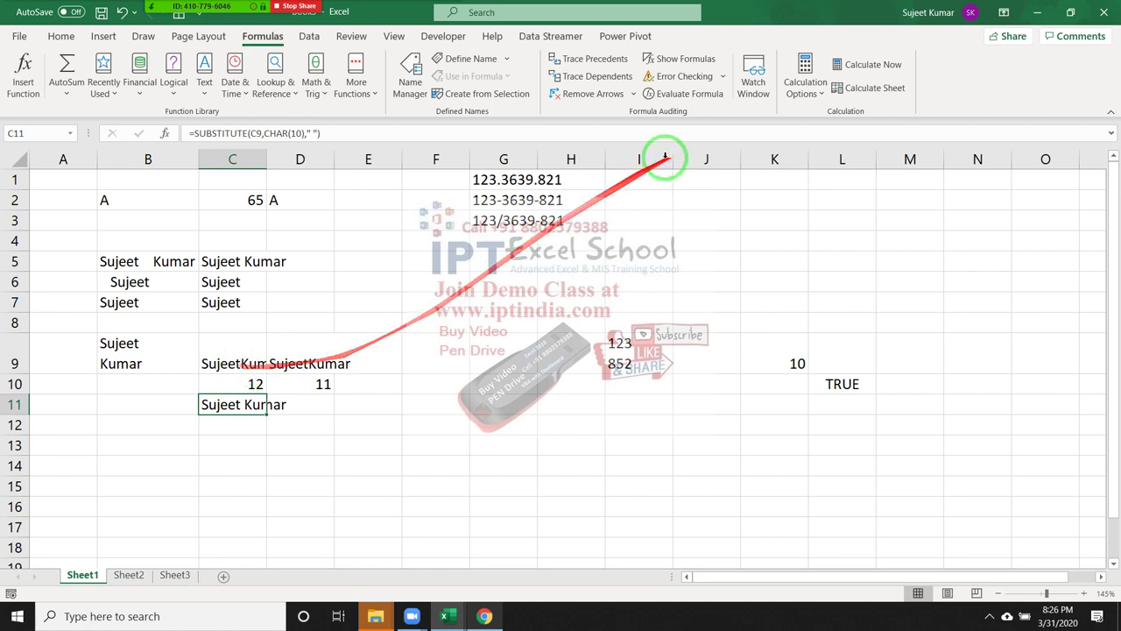
{"action": "left_click", "coordinate": [683, 202]}
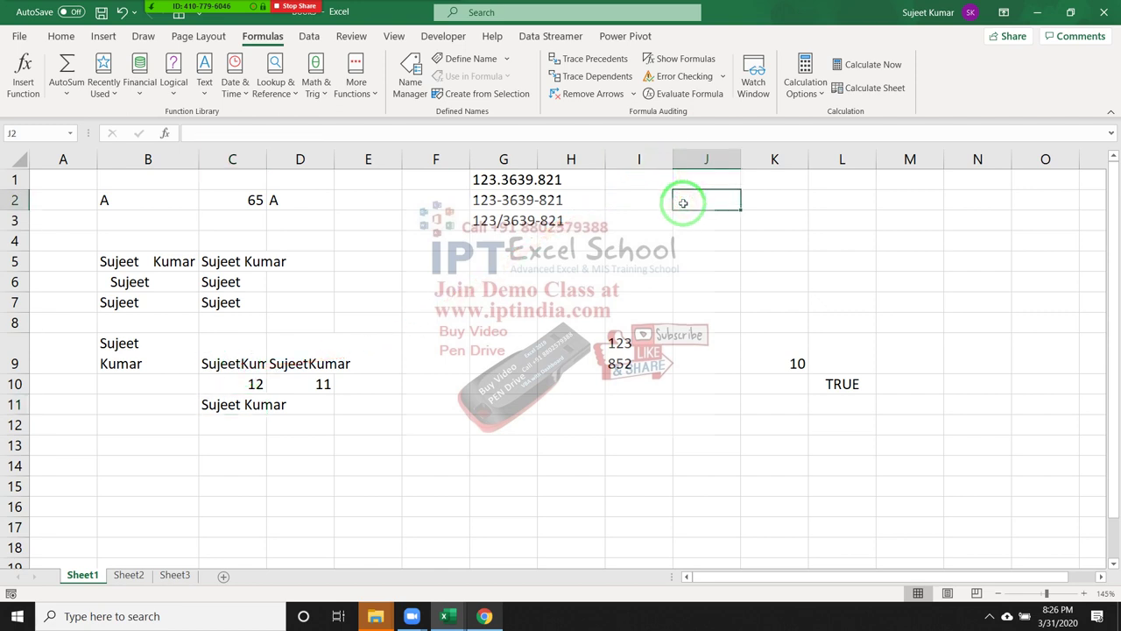
{"action": "type", "text": "A"}
Step: List the sample characters A, - and # in J2:J4
{"action": "key", "text": "Right"}
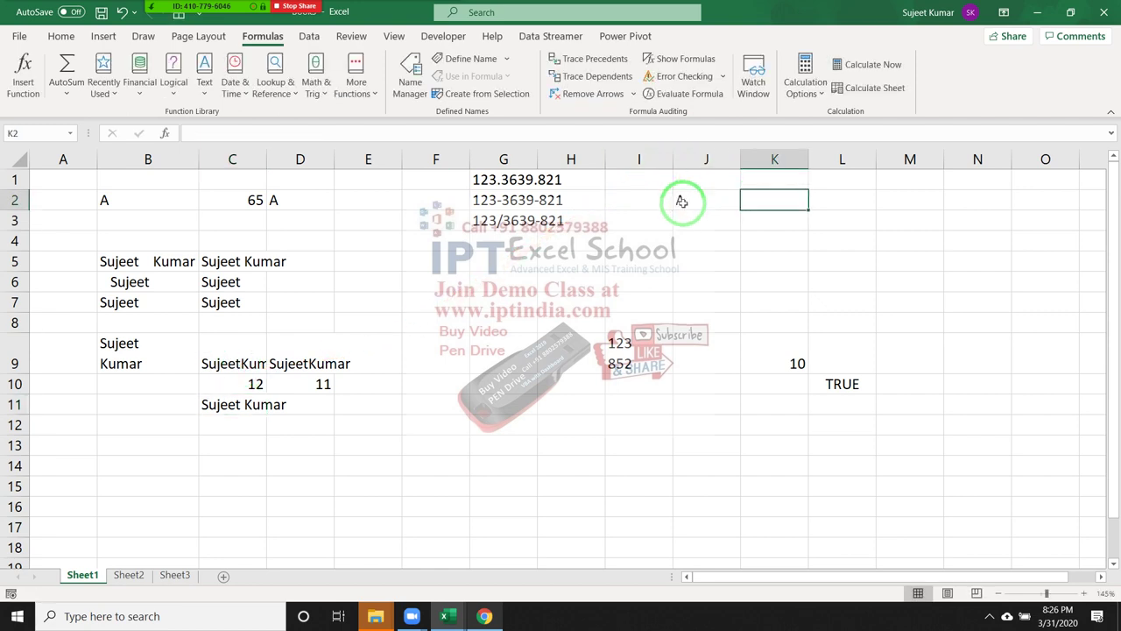
{"action": "type", "text": "A"}
{"action": "left_click", "coordinate": [689, 217]}
{"action": "type", "text": "-"}
{"action": "key", "text": "Return"}
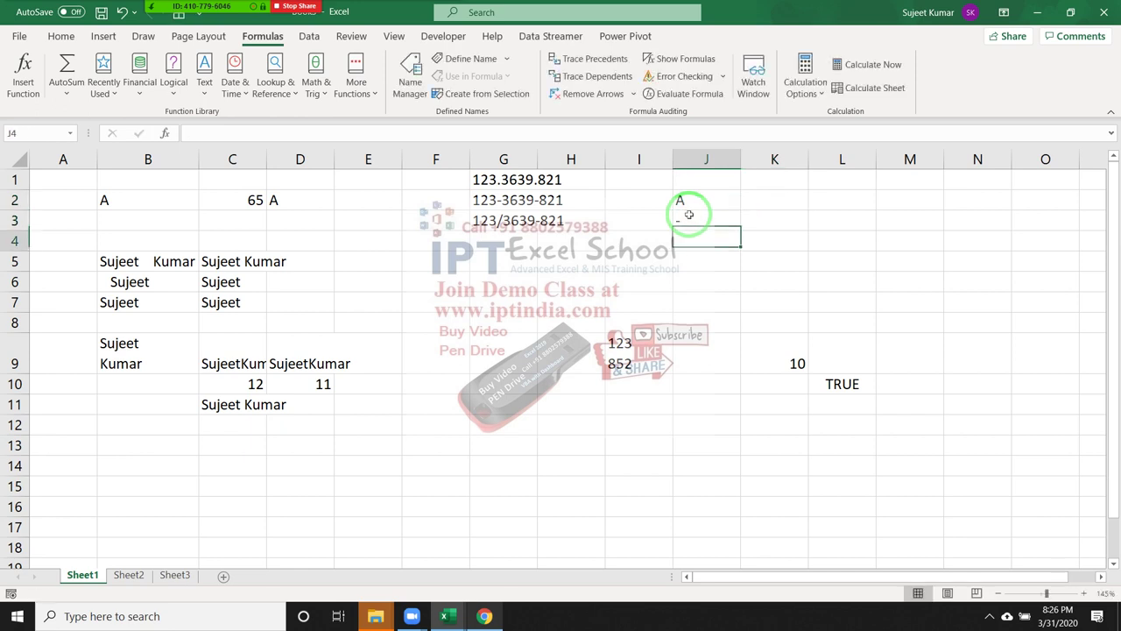
{"action": "type", "text": "#"}
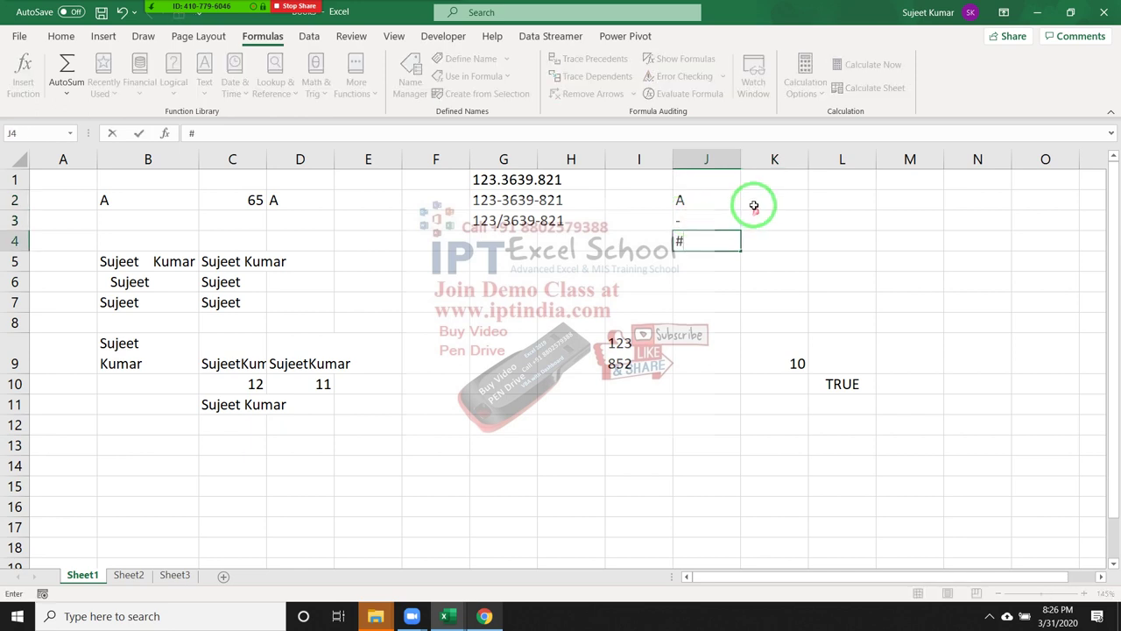
Step: Enter =CODE(J2) in K2 and fill it down through K4
{"action": "left_click", "coordinate": [752, 202]}
{"action": "type", "text": "=c"}
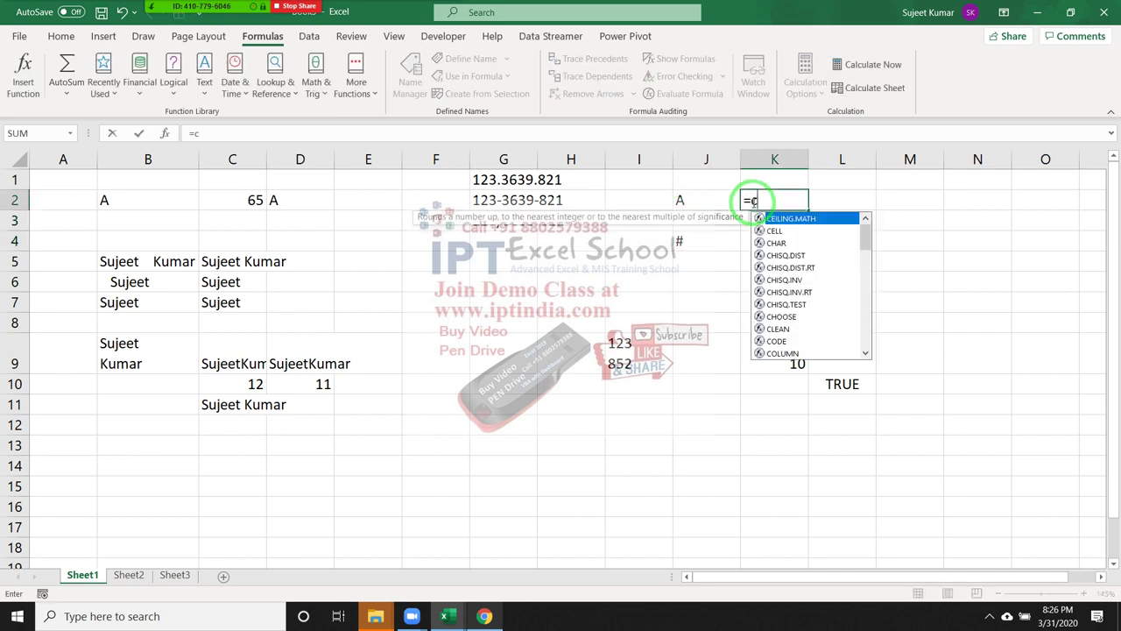
{"action": "type", "text": "o"}
{"action": "key", "text": "Tab"}
{"action": "key", "text": "Left"}
{"action": "key", "text": "Return"}
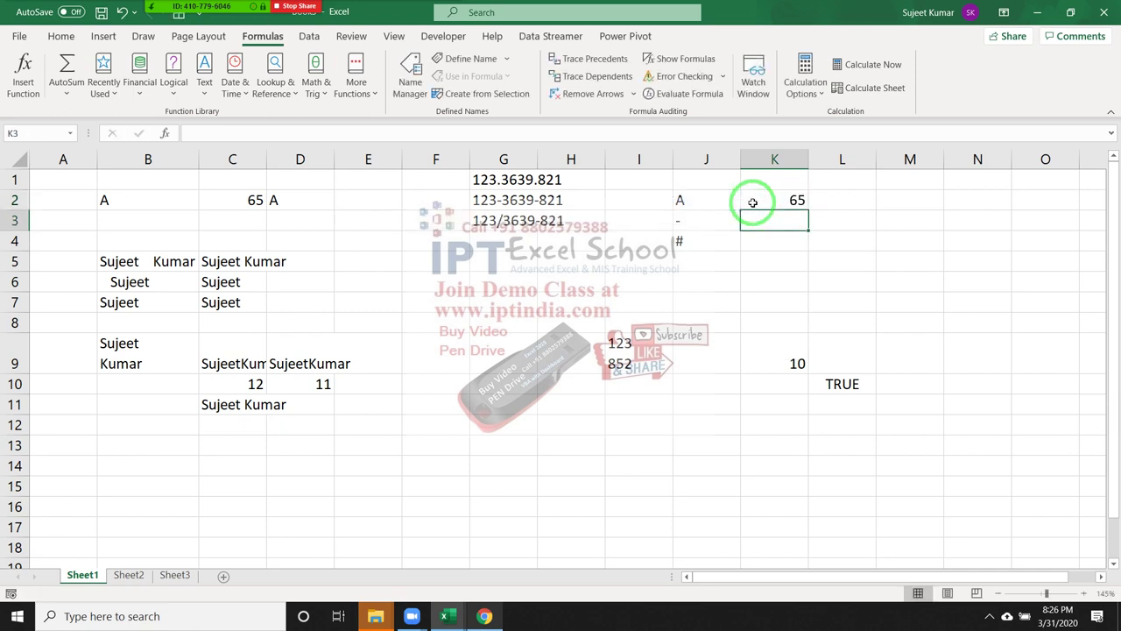
{"action": "left_click_drag", "start_coordinate": [753, 203], "coordinate": [752, 241]}
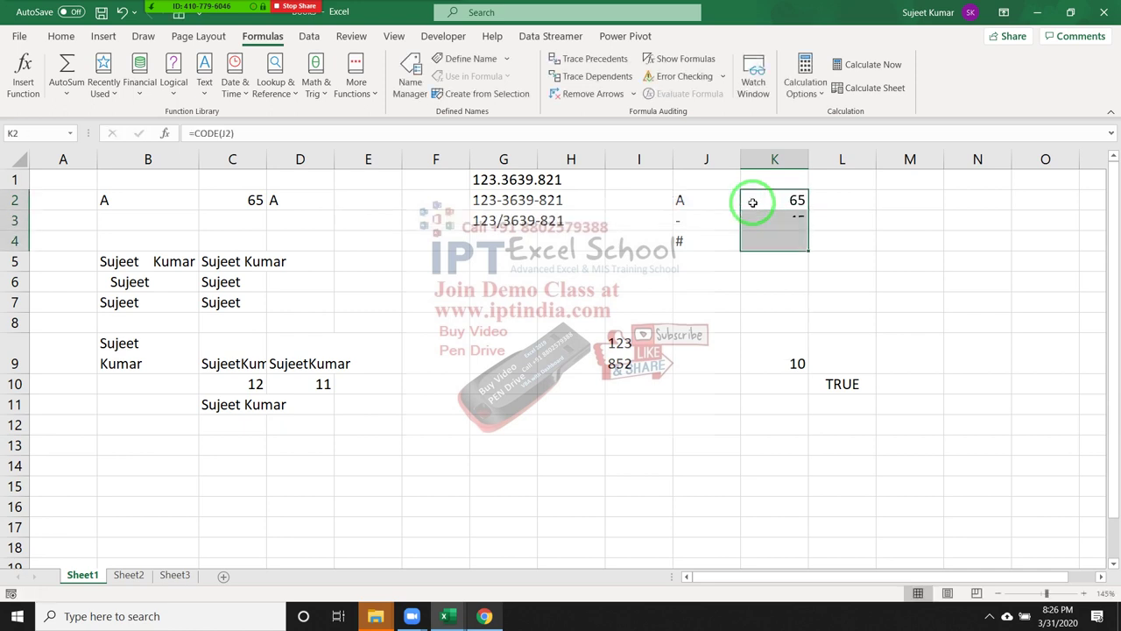
Step: Inspect the CODE formulas in K2:K4, which return 65, 45 and 35 for A, - and #
{"action": "left_click", "coordinate": [752, 203]}
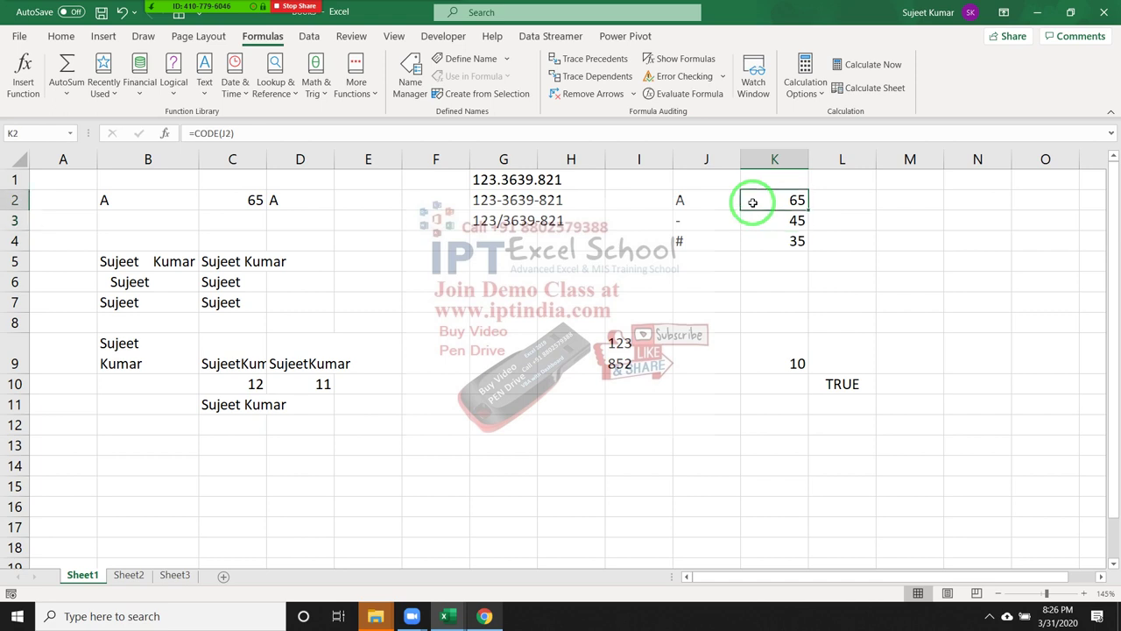
{"action": "key", "text": "F2"}
{"action": "key", "text": "F1"}
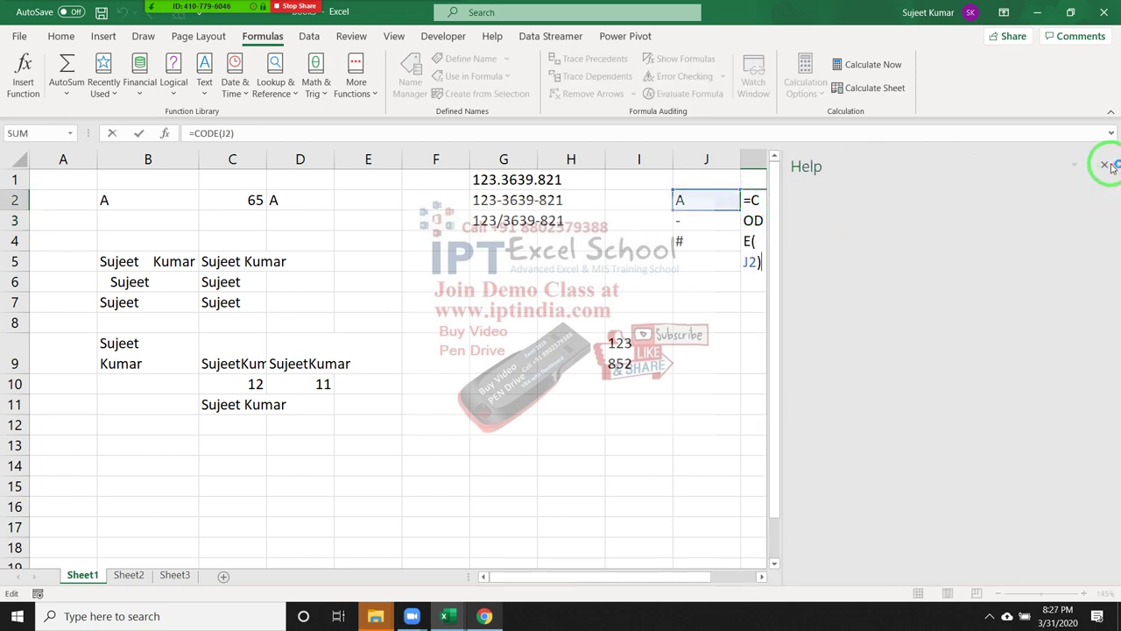
{"action": "left_click", "coordinate": [1105, 165]}
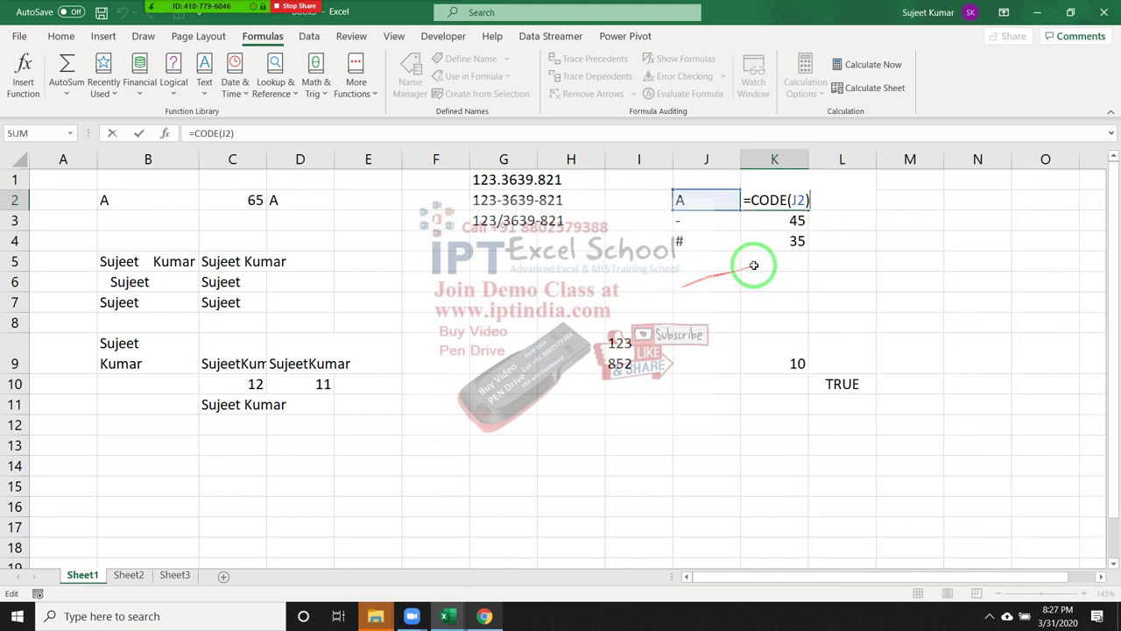
{"action": "key", "text": "Return"}
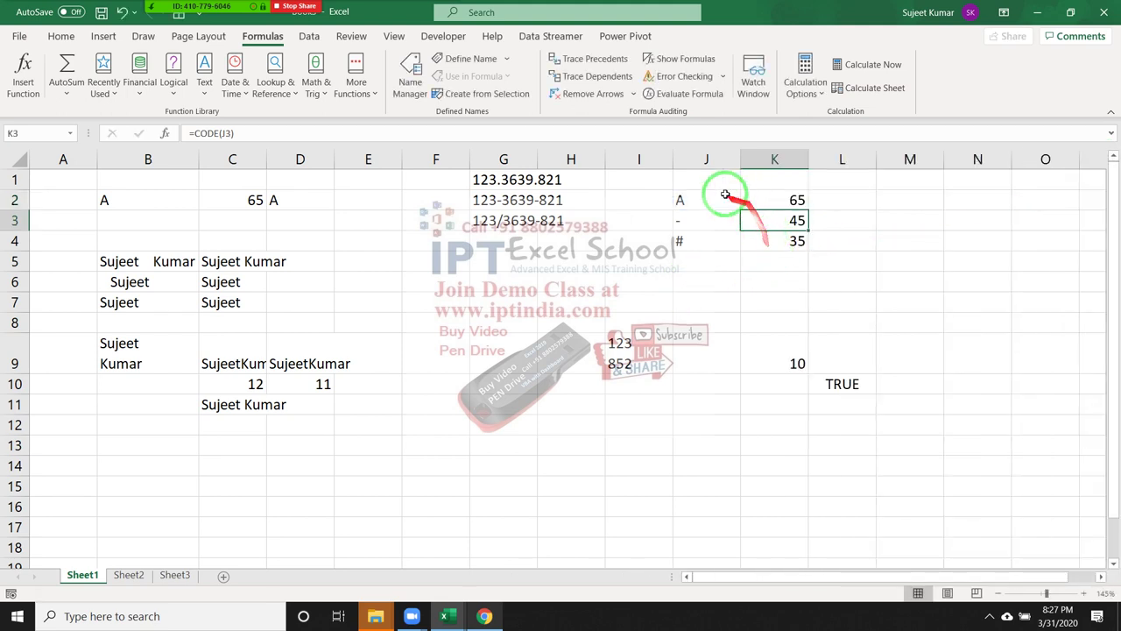
{"action": "left_click", "coordinate": [726, 193]}
{"action": "left_click", "coordinate": [772, 184]}
{"action": "left_click", "coordinate": [720, 218]}
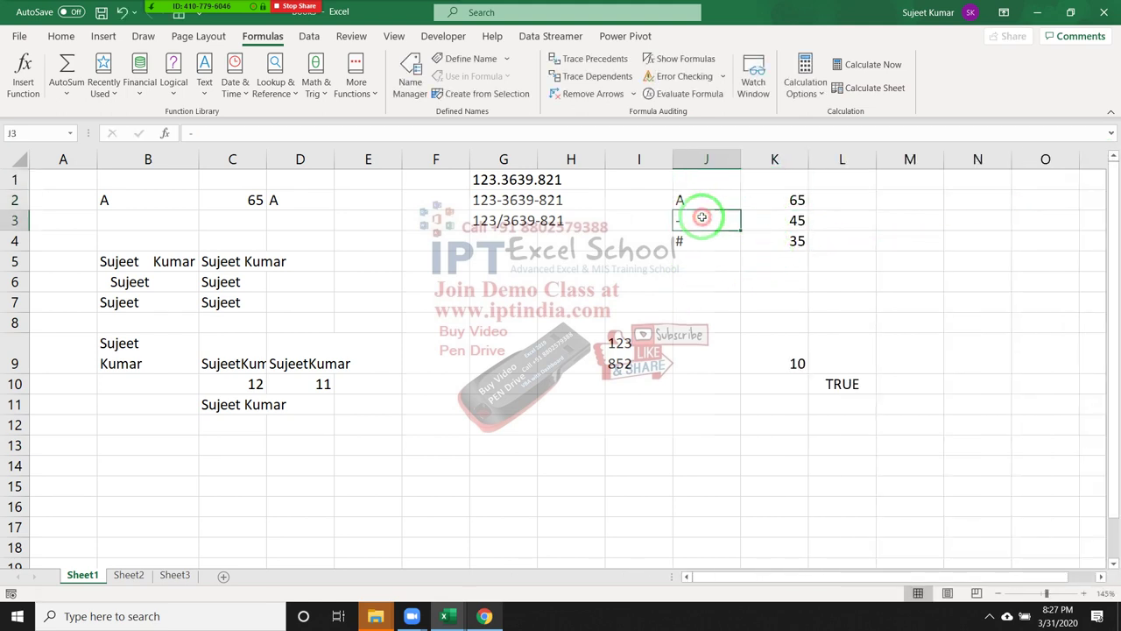
{"action": "left_click", "coordinate": [771, 219]}
{"action": "left_click", "coordinate": [721, 242]}
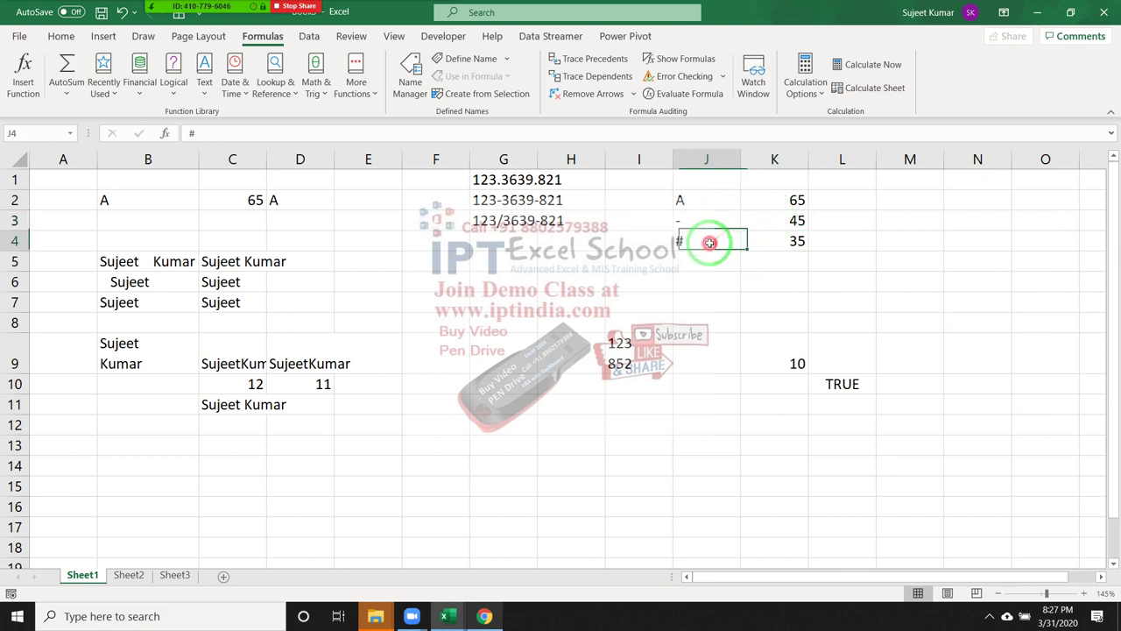
{"action": "left_click", "coordinate": [763, 238]}
{"action": "double_click", "coordinate": [712, 255]}
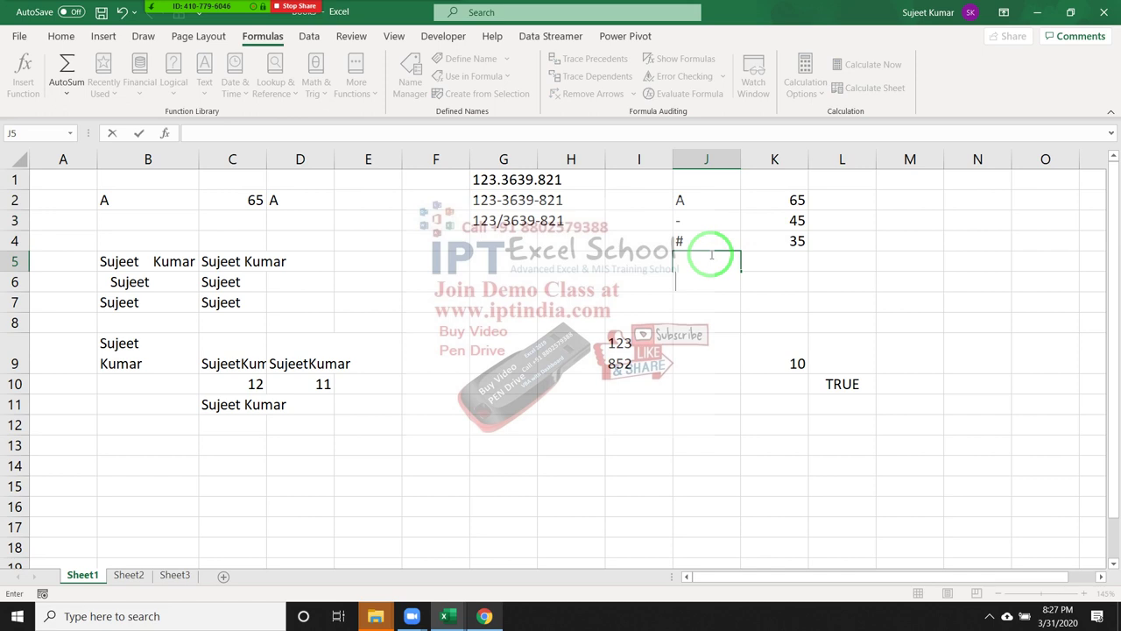
Step: Put a line break in J5 and copy the CODE formula into K5, showing 10
{"action": "key", "text": "alt+Return"}
{"action": "key", "text": "Tab"}
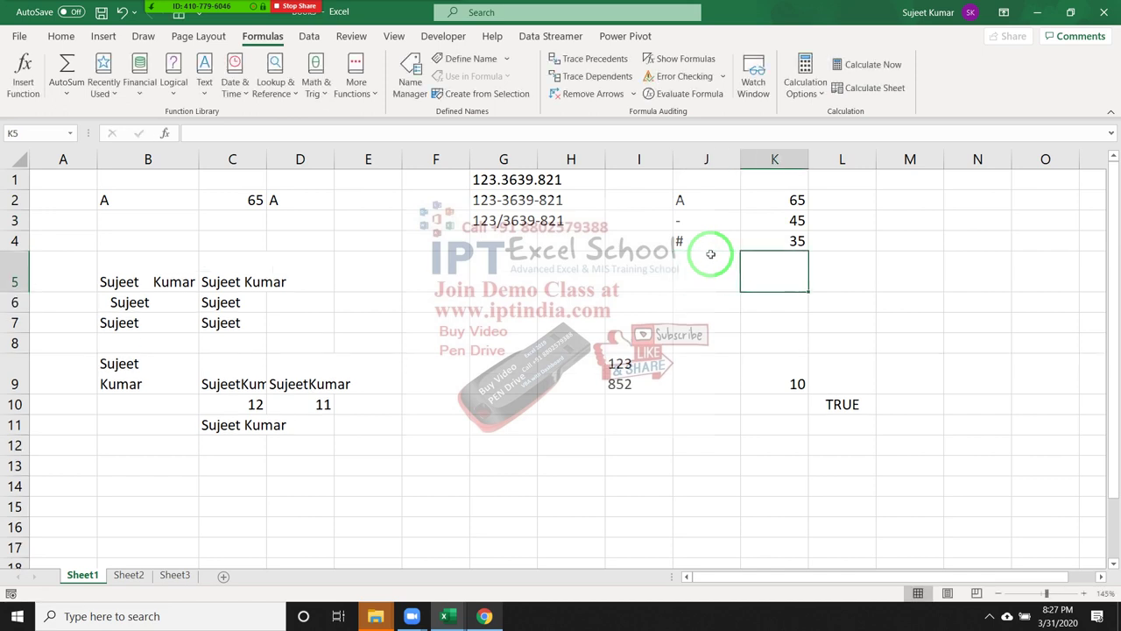
{"action": "key", "text": "ctrl+d"}
Step: Enter =CHAR(65) in L2 to turn code 65 back into the letter A
{"action": "double_click", "coordinate": [273, 202]}
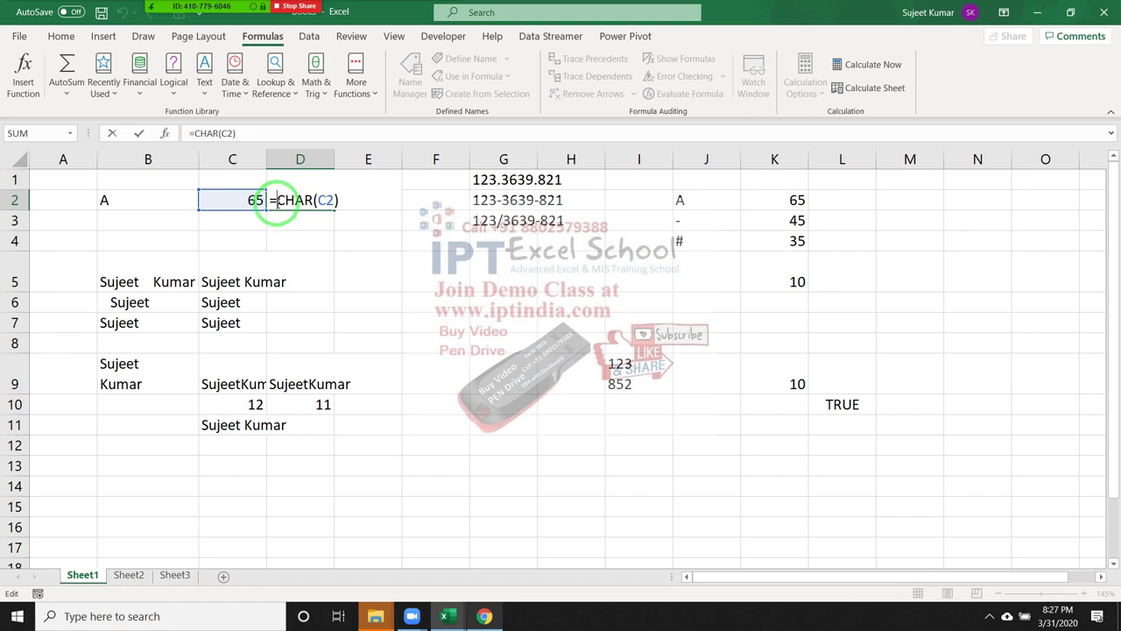
{"action": "key", "text": "Escape"}
{"action": "left_click", "coordinate": [848, 202]}
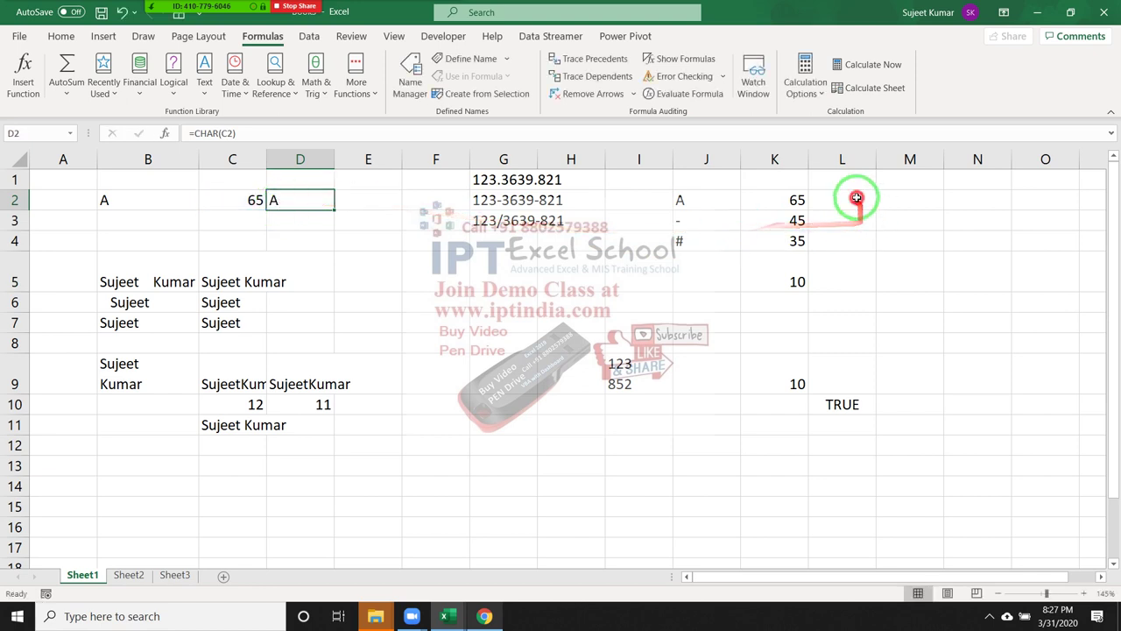
{"action": "type", "text": "=char("}
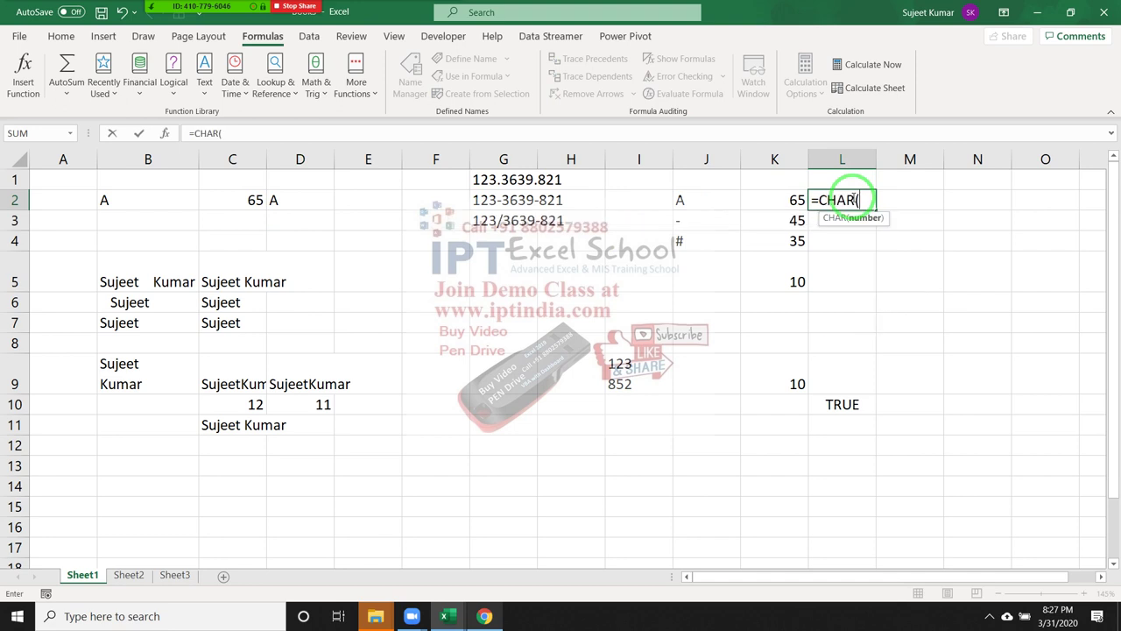
{"action": "type", "text": "65"}
{"action": "key", "text": "Return"}
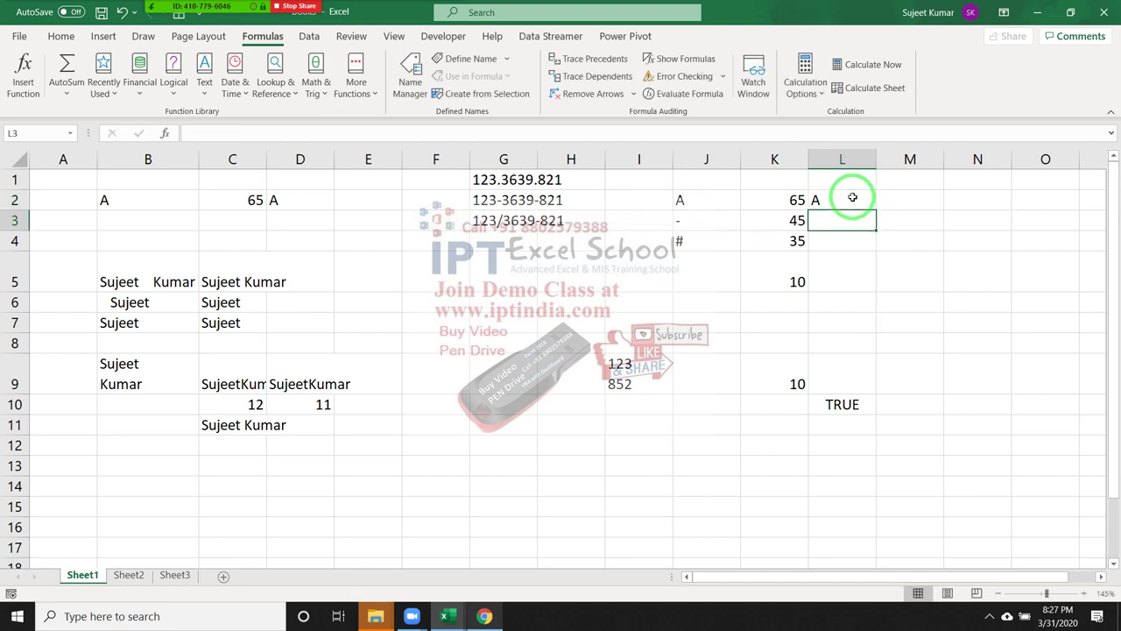
{"action": "left_click", "coordinate": [852, 197]}
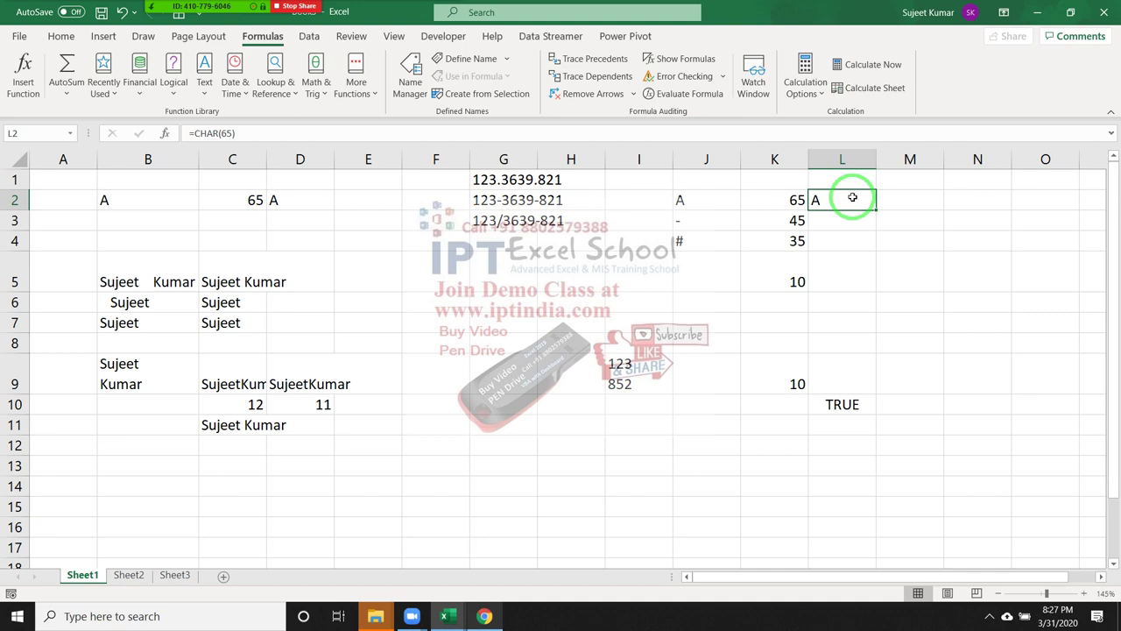
Step: Highlight the CHAR(10) argument inside C11's SUBSTITUTE formula
{"action": "double_click", "coordinate": [225, 426]}
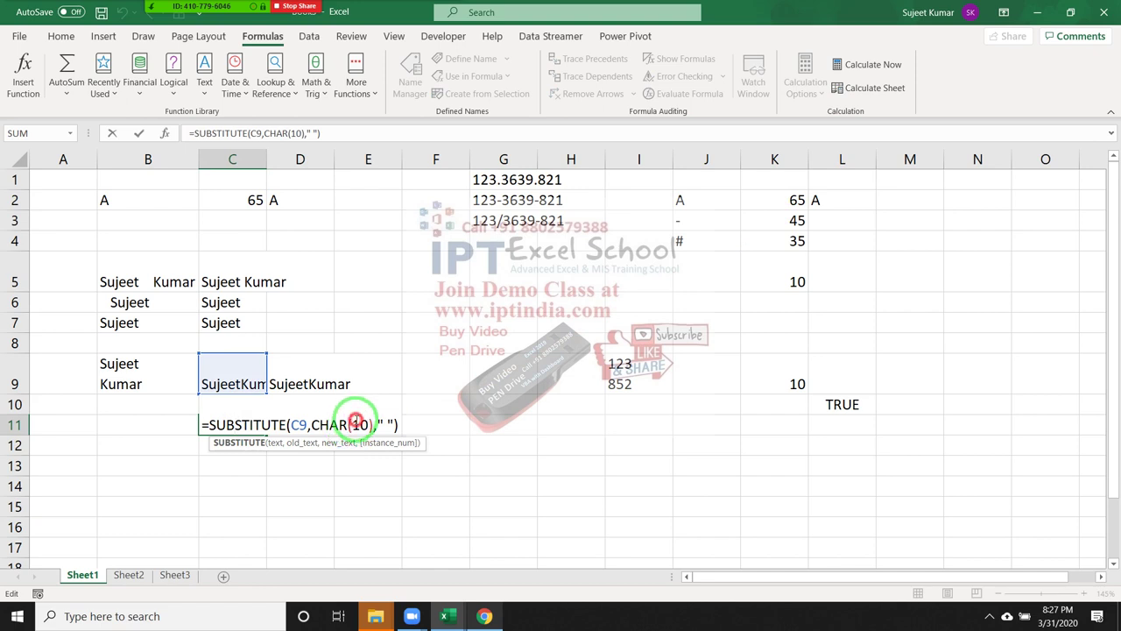
{"action": "left_click", "coordinate": [358, 425]}
{"action": "left_click_drag", "start_coordinate": [308, 425], "coordinate": [374, 427]}
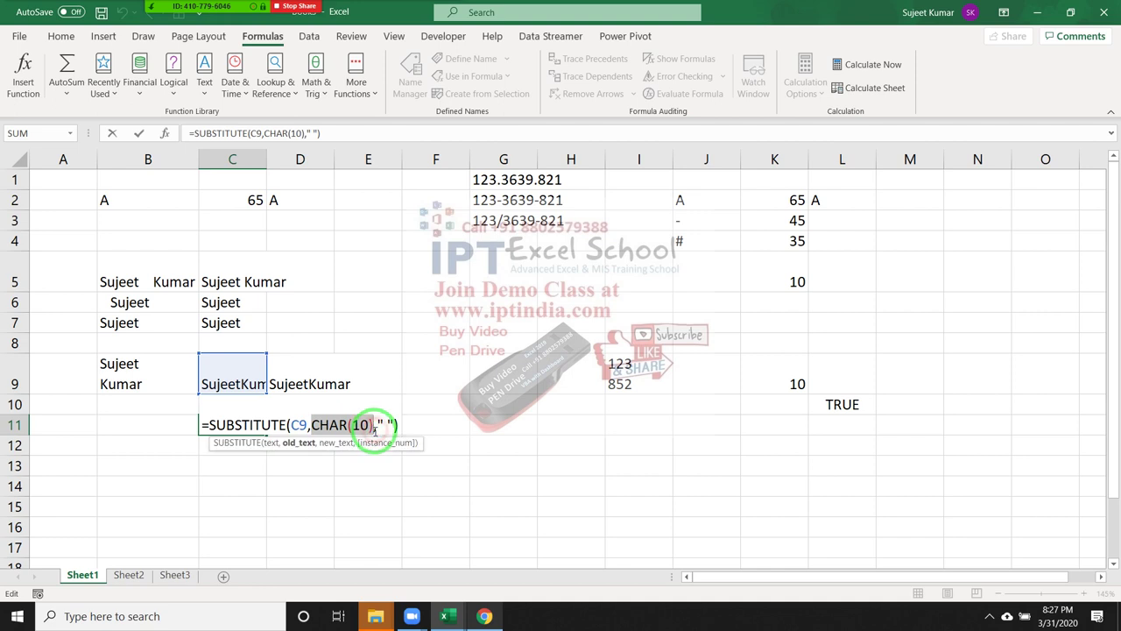
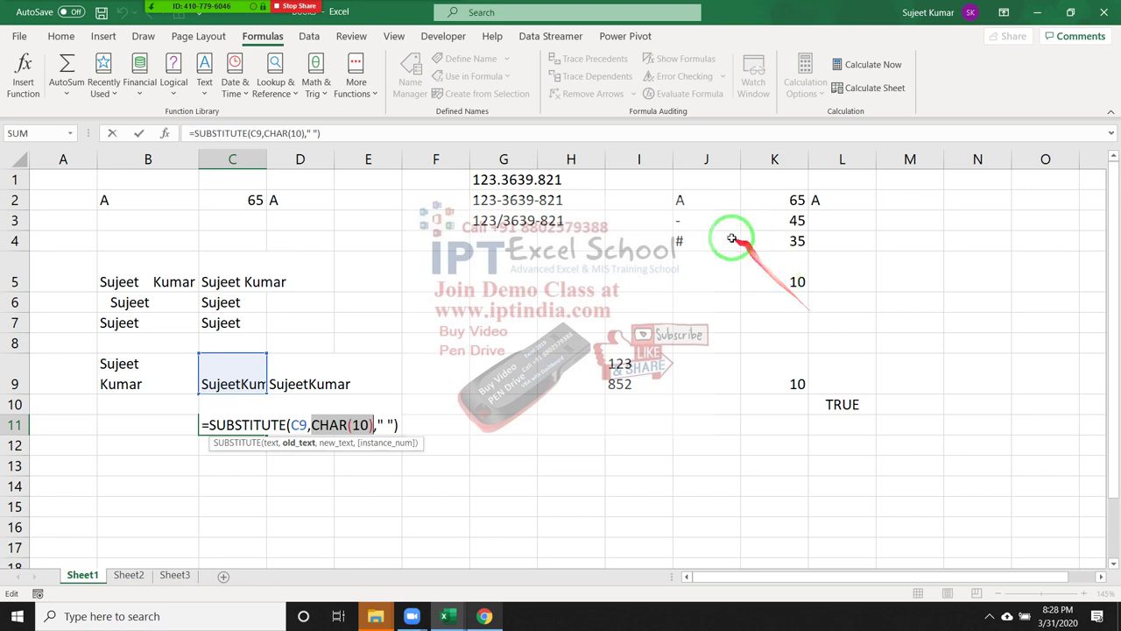
Step: Commit =SUBSTITUTE(C9,CHAR(10)," ") in C11 and review the CODE formula in K9
{"action": "key", "text": "Return"}
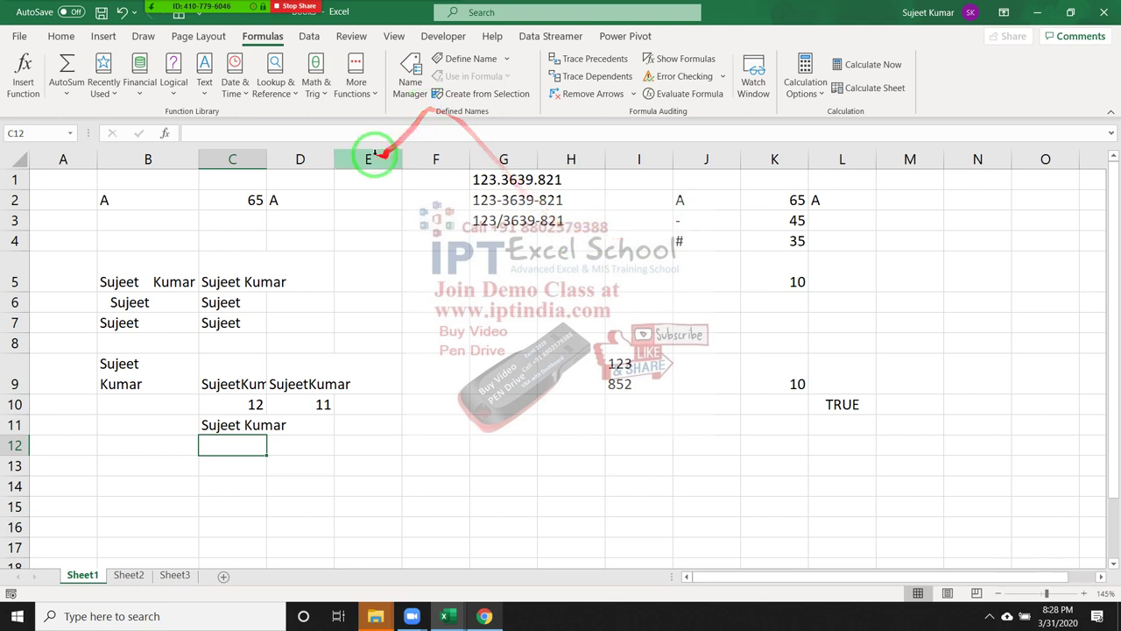
{"action": "double_click", "coordinate": [680, 378]}
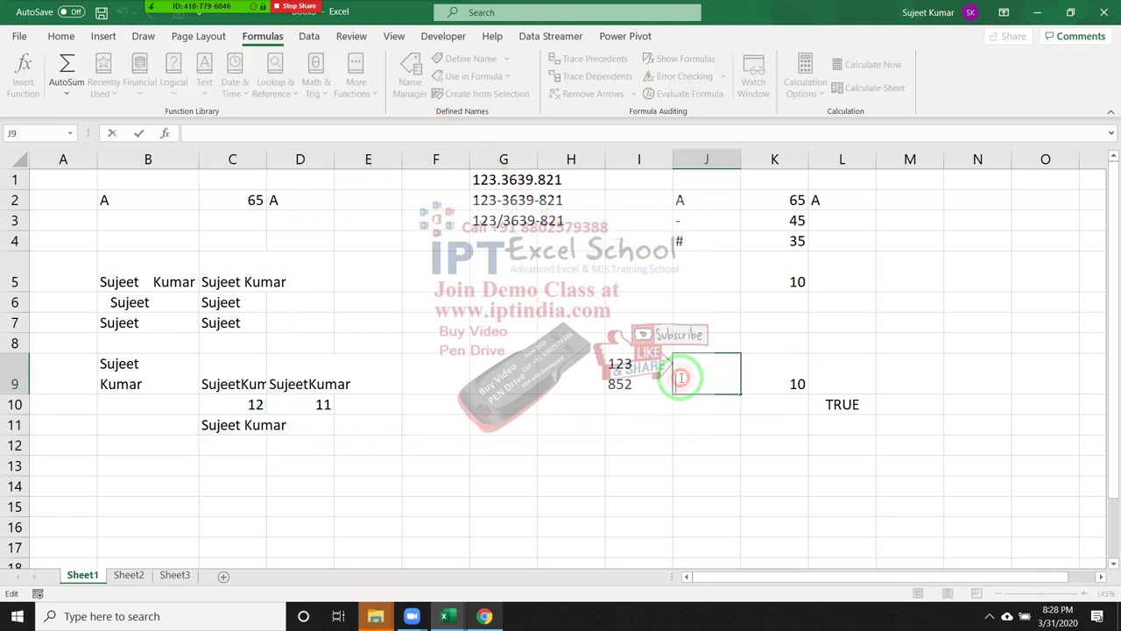
{"action": "key", "text": "Escape"}
{"action": "double_click", "coordinate": [774, 379]}
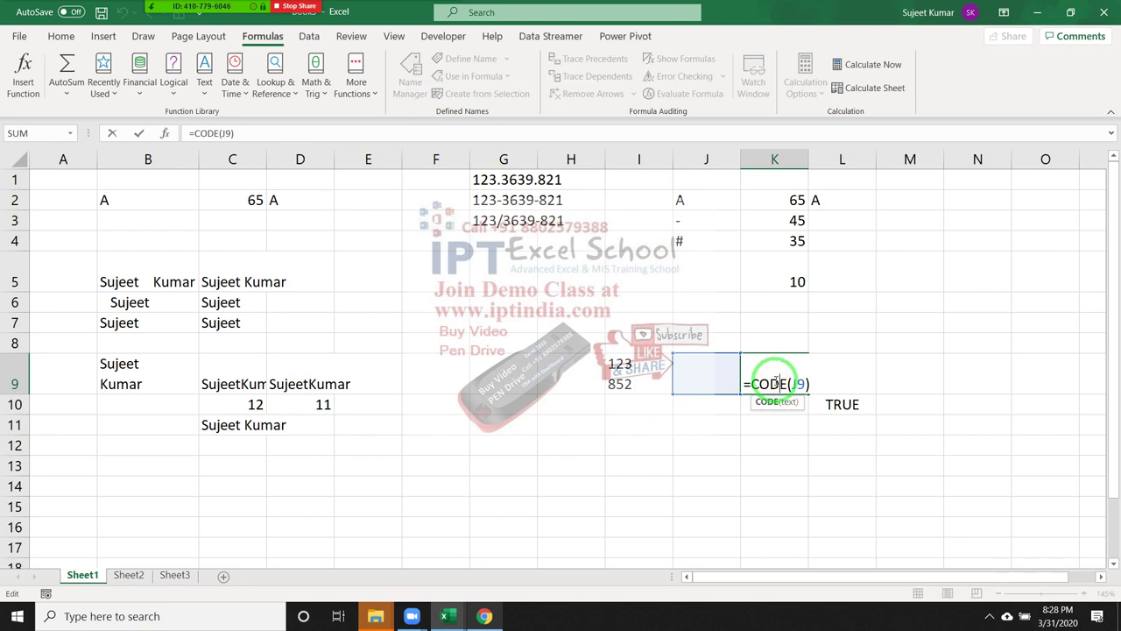
{"action": "left_click", "coordinate": [771, 380]}
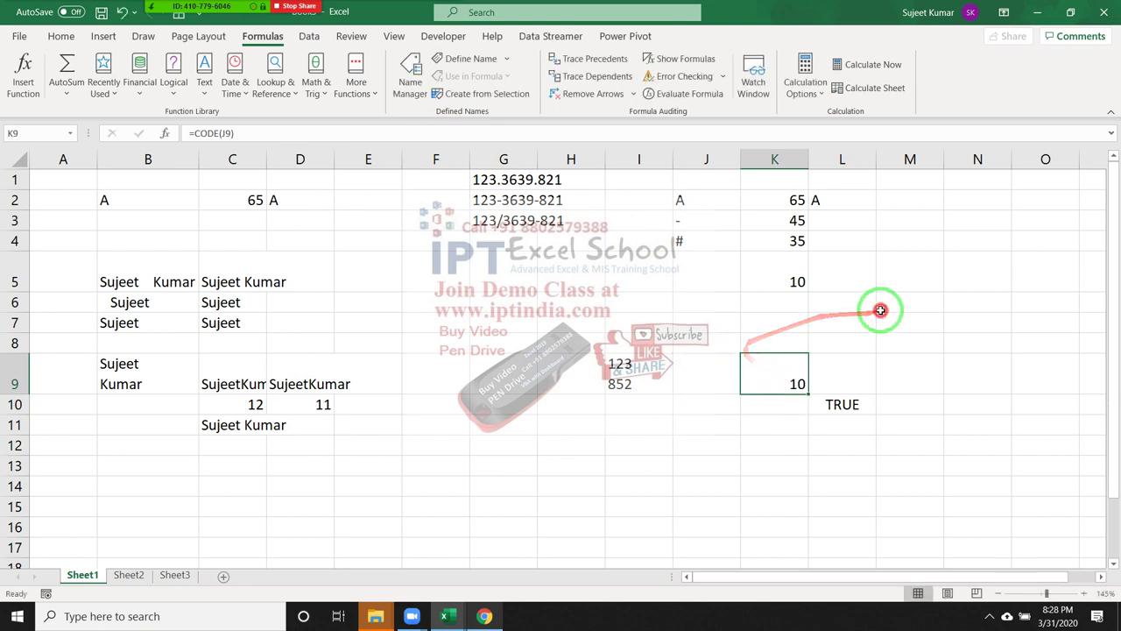
Step: Try scratch entries in M6 and M4, then discard them
{"action": "left_click", "coordinate": [879, 308]}
{"action": "type", "text": "fdasdf"}
{"action": "key", "text": "Escape"}
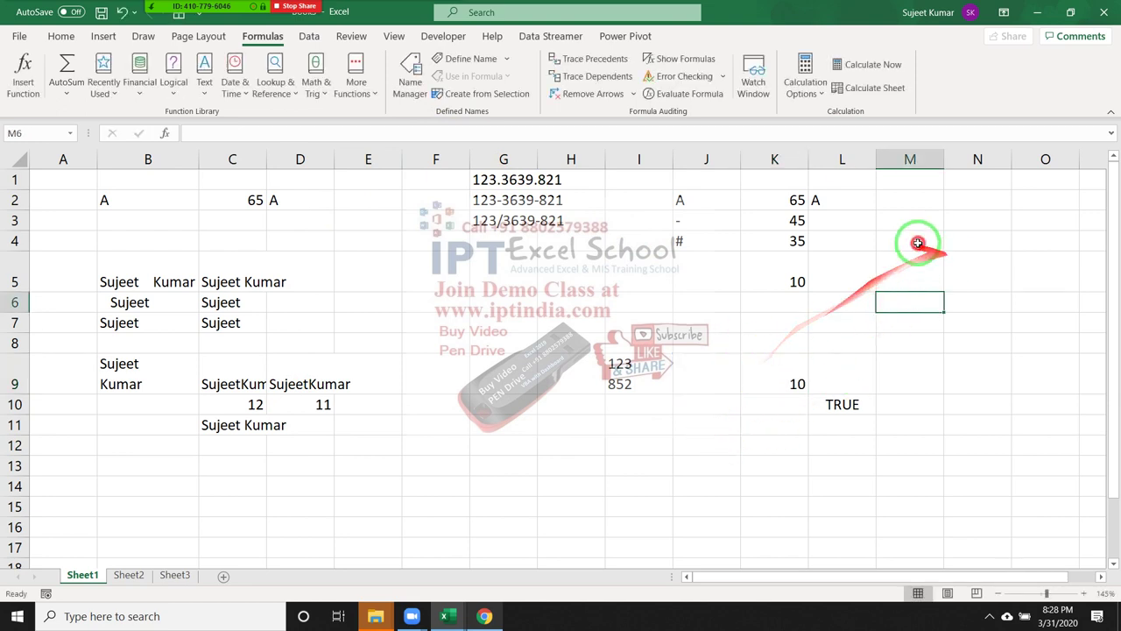
{"action": "left_click", "coordinate": [919, 246]}
{"action": "type", "text": "dad"}
{"action": "key", "text": "Escape"}
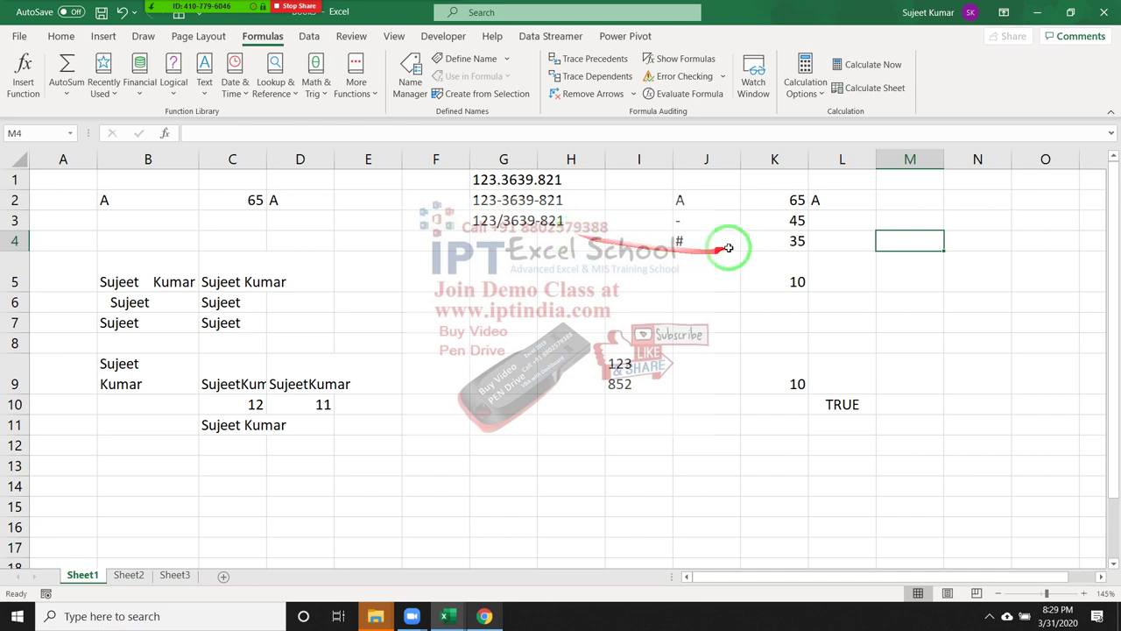
Step: Enter lowercase a in M2 and capital A in N2
{"action": "left_click", "coordinate": [893, 196]}
{"action": "type", "text": "a"}
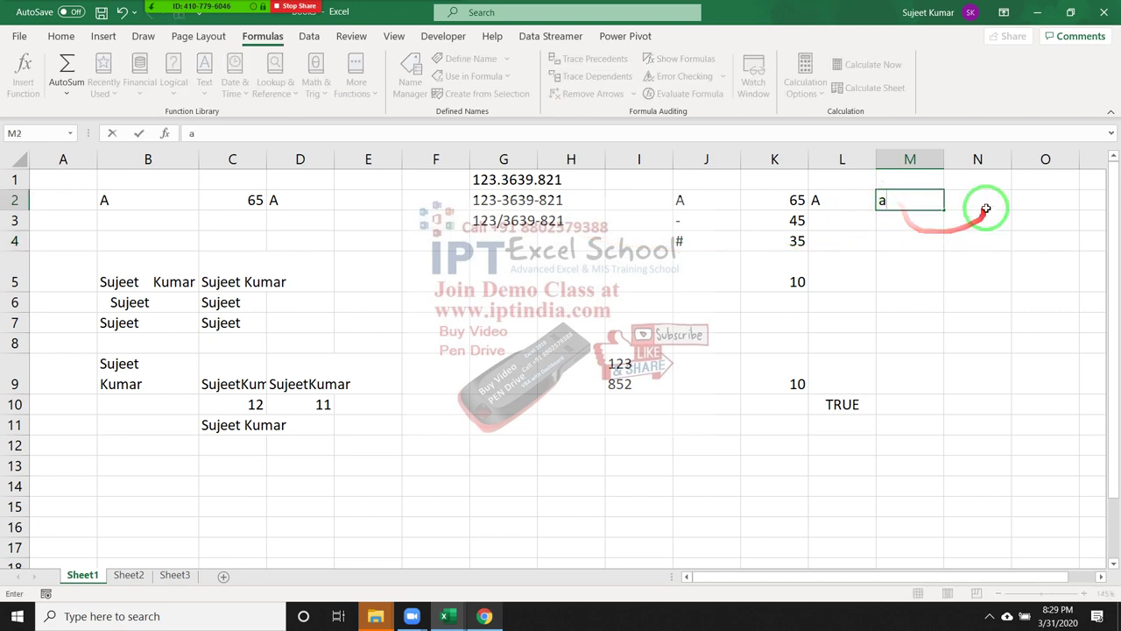
{"action": "left_click", "coordinate": [982, 200]}
{"action": "type", "text": "A"}
{"action": "key", "text": "Return"}
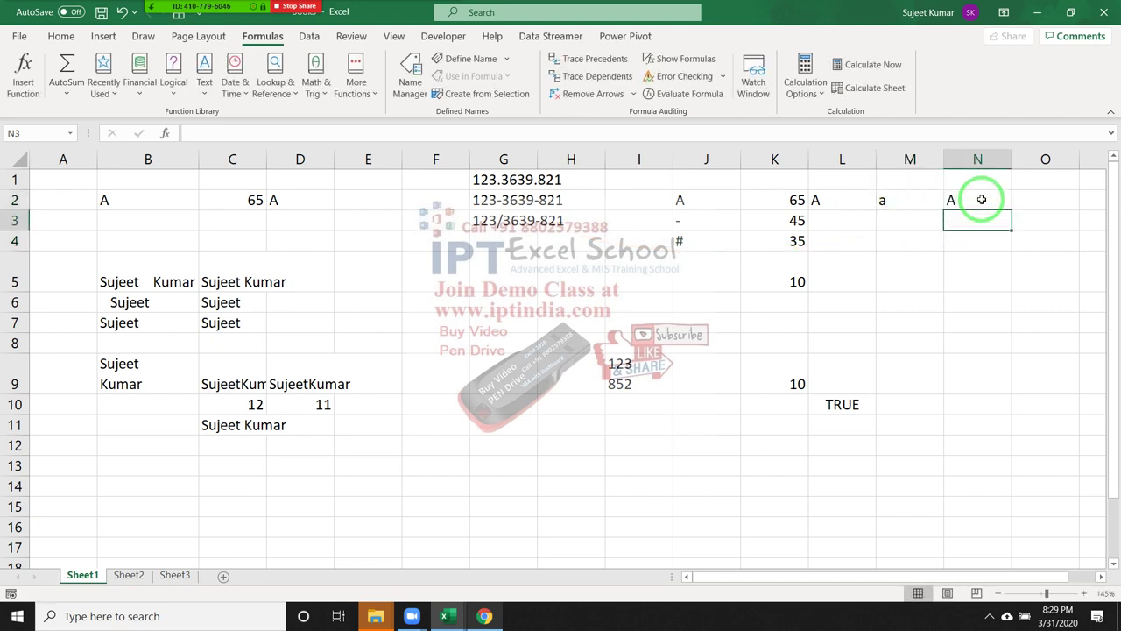
{"action": "key", "text": "Left"}
Step: Enter =CODE(M2) in M3, showing 97, and fill it right into N3
{"action": "type", "text": "=co"}
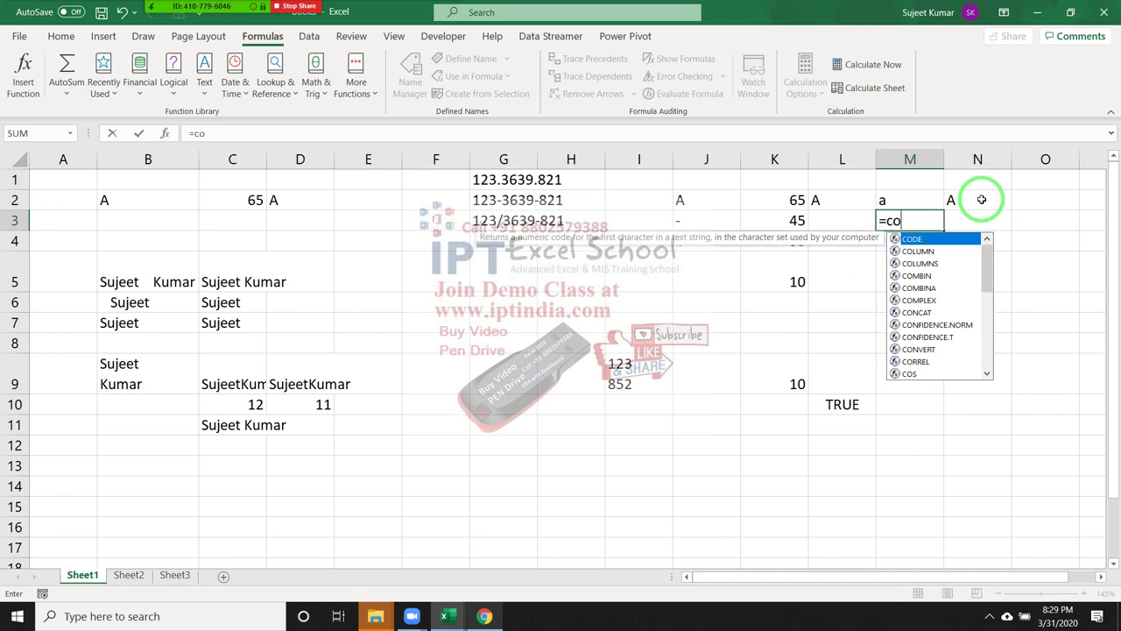
{"action": "type", "text": "e"}
{"action": "key", "text": "Return"}
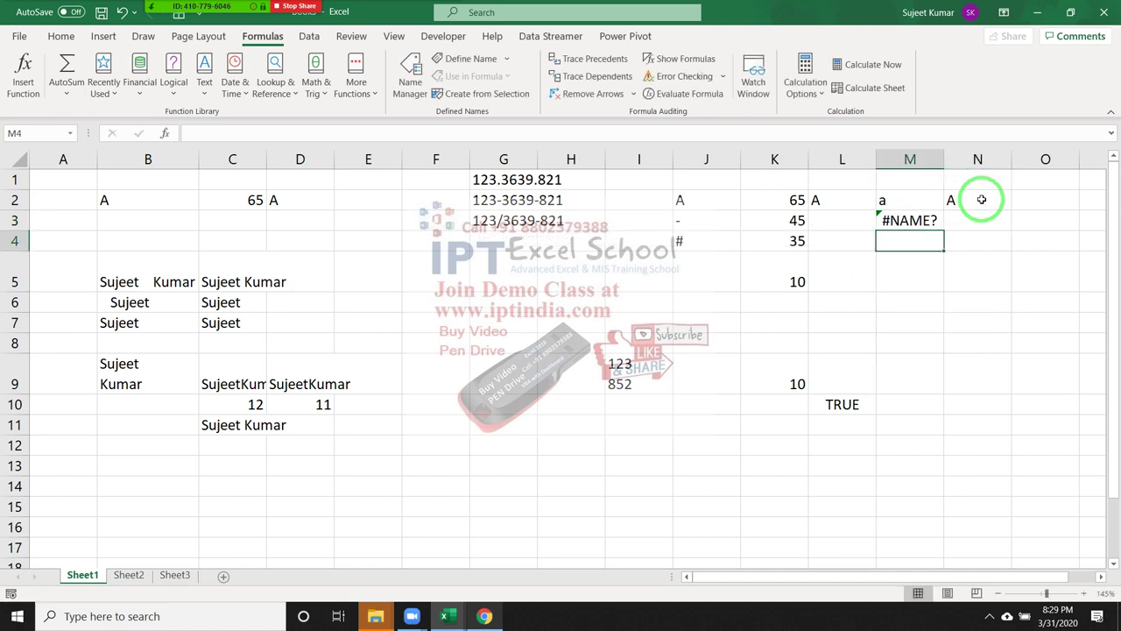
{"action": "key", "text": "Up"}
{"action": "type", "text": "=code"}
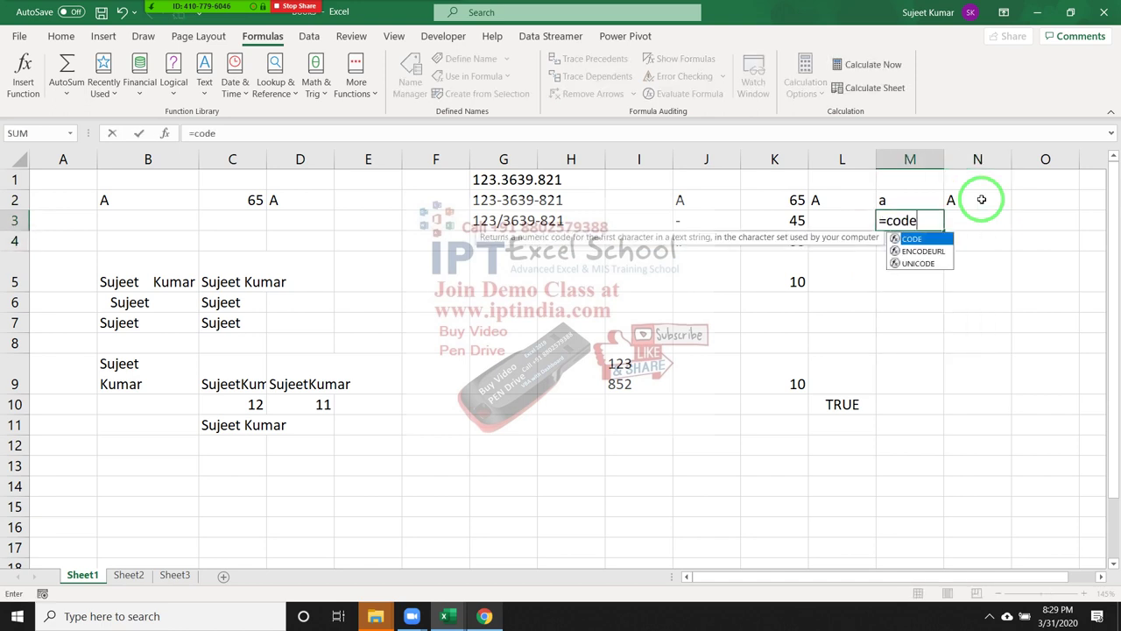
{"action": "key", "text": "Tab"}
{"action": "key", "text": "Up"}
{"action": "key", "text": "Return"}
{"action": "key", "text": "Up"}
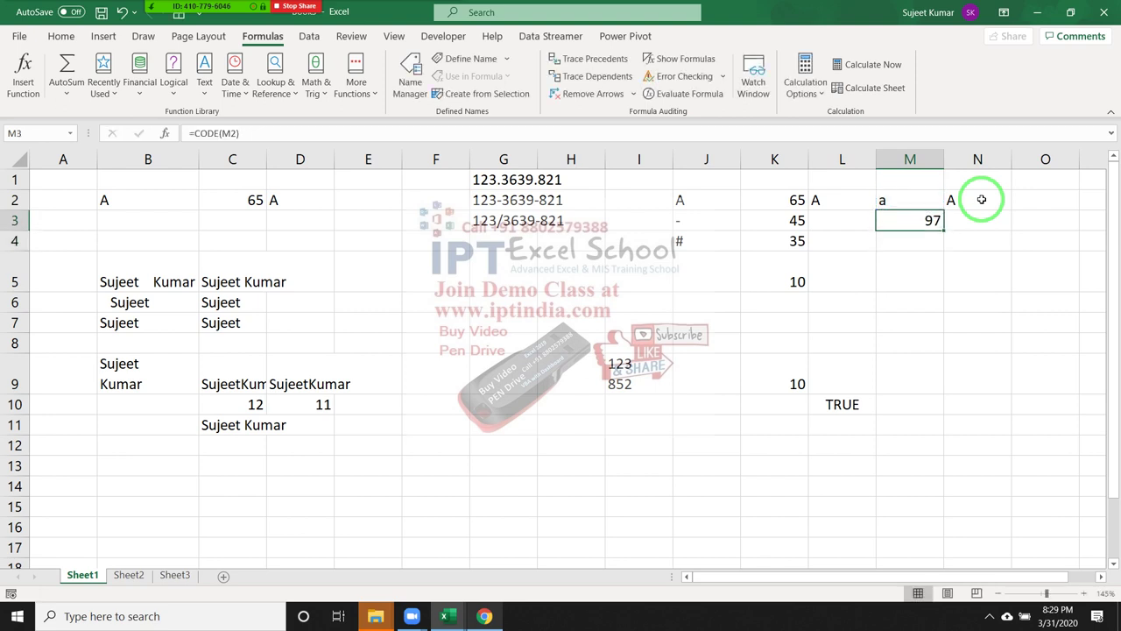
{"action": "key", "text": "Right"}
{"action": "key", "text": "ctrl+r"}
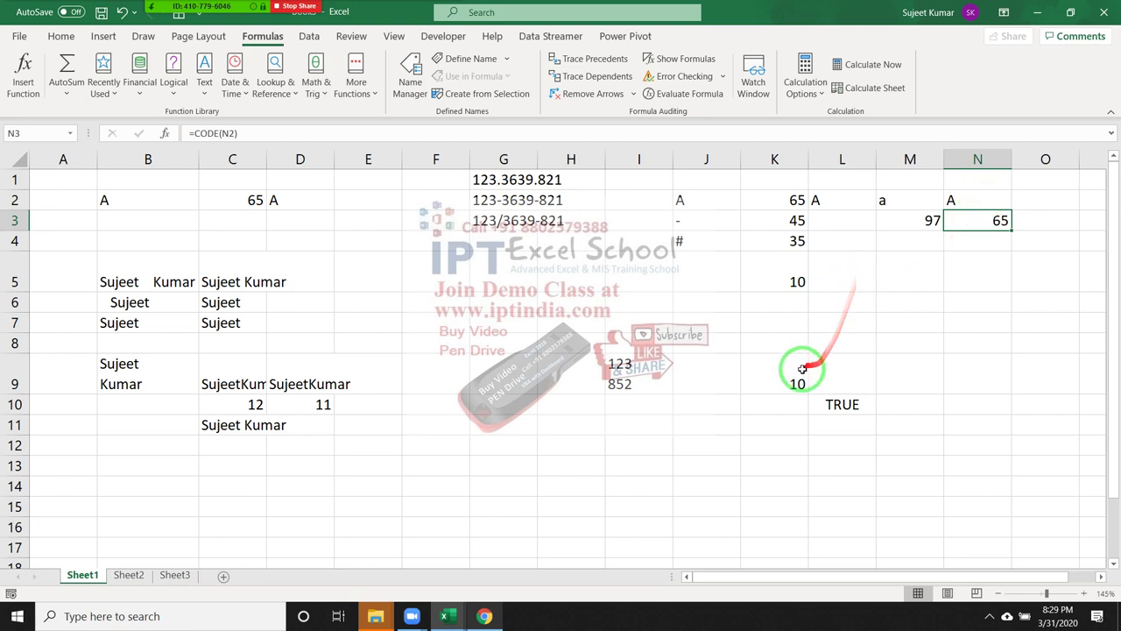
Step: Enter "A" with its quotation marks into cell I13
{"action": "left_click", "coordinate": [728, 373]}
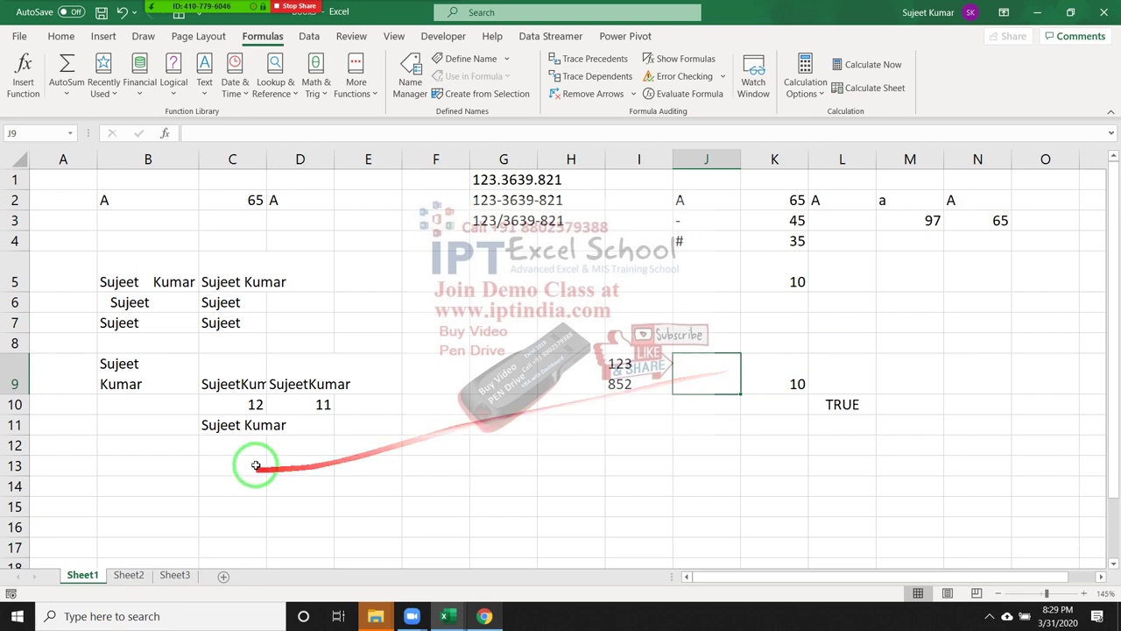
{"action": "double_click", "coordinate": [719, 373]}
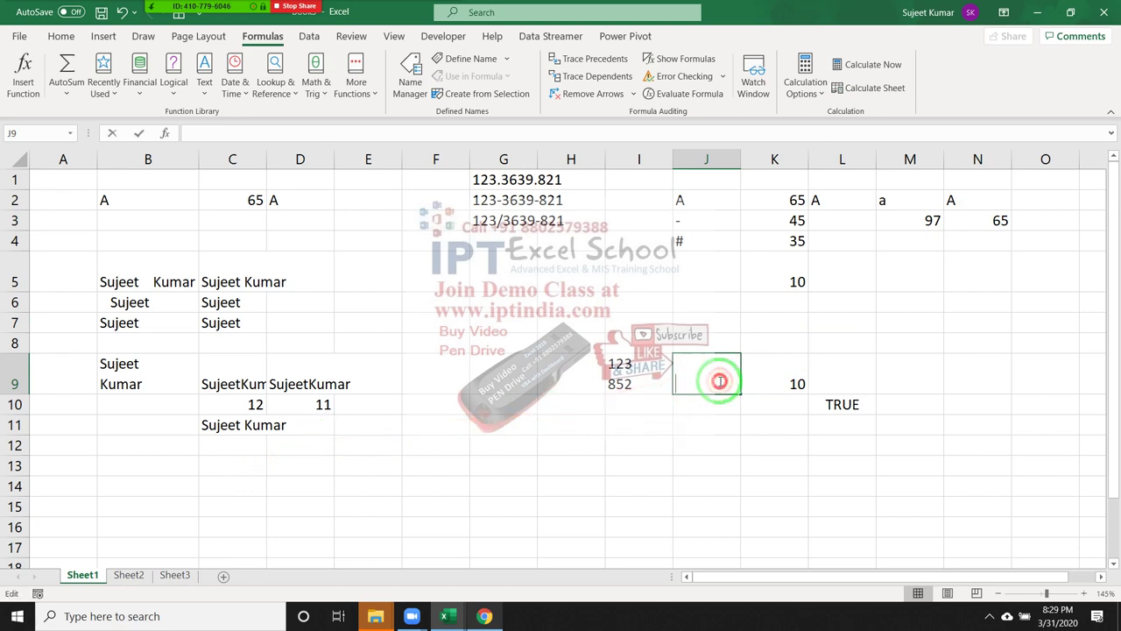
{"action": "left_click", "coordinate": [683, 366]}
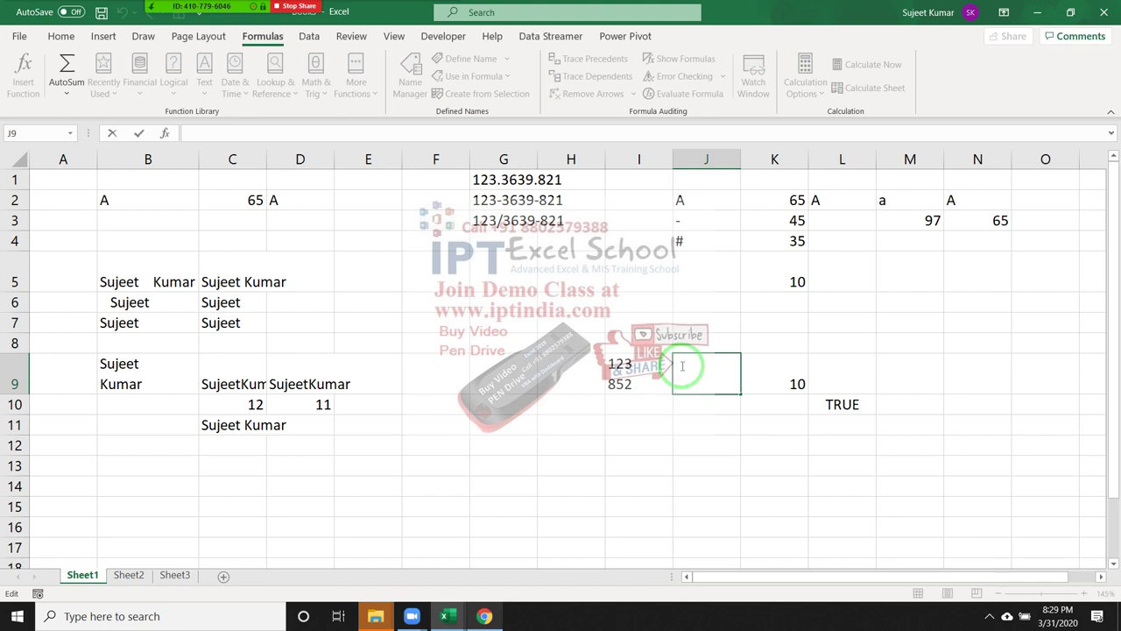
{"action": "left_click", "coordinate": [610, 464]}
{"action": "type", "text": "\\"}
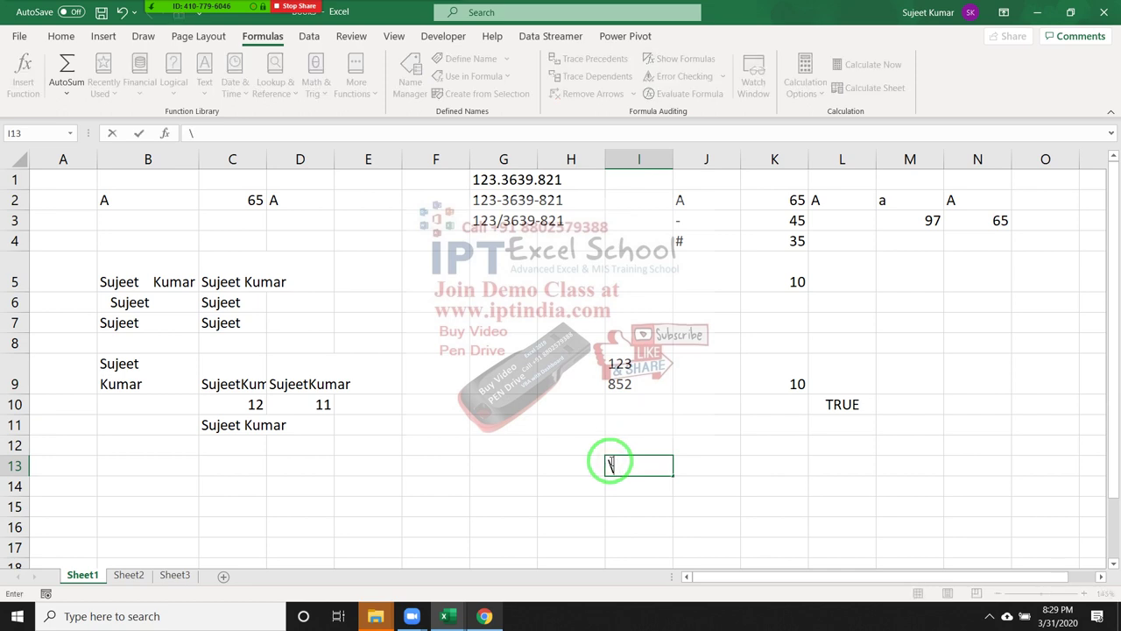
{"action": "key", "text": "BackSpace"}
{"action": "type", "text": "\"A\""}
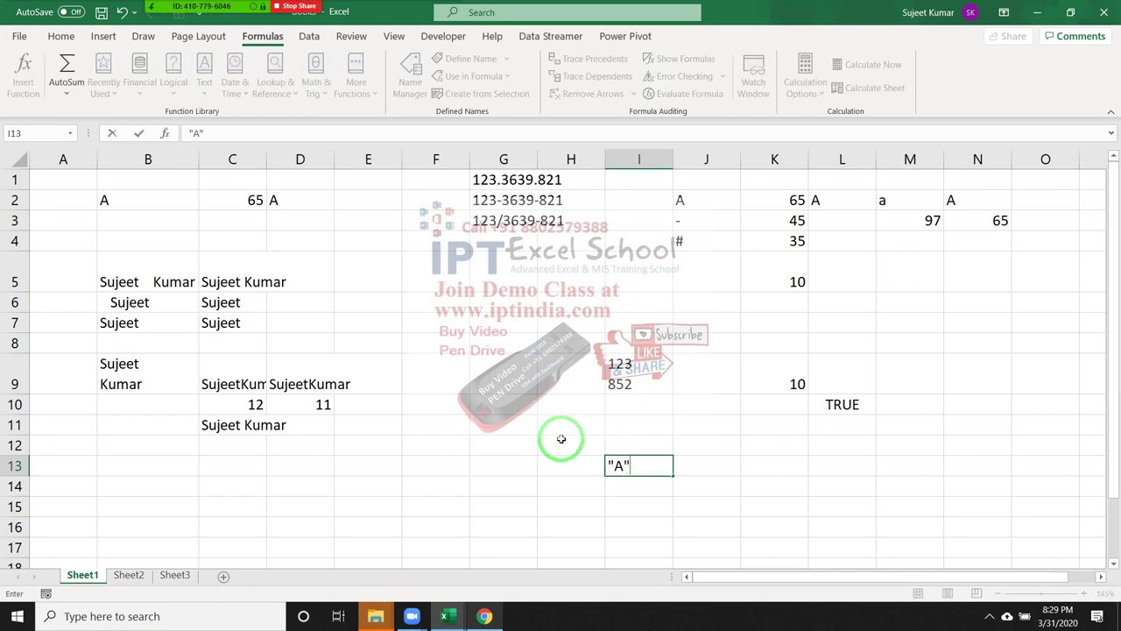
{"action": "left_click", "coordinate": [381, 392]}
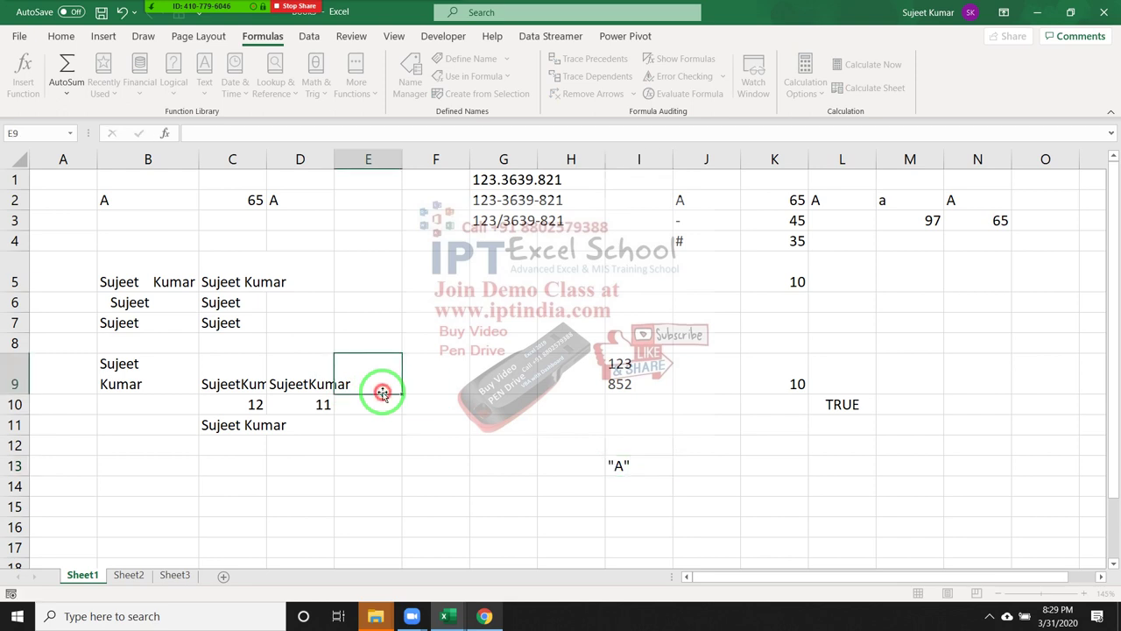
Step: Review J9, K9's CODE formula and L10's TRUE check, then cancel a =CHAR(10) entry in L9
{"action": "double_click", "coordinate": [708, 392]}
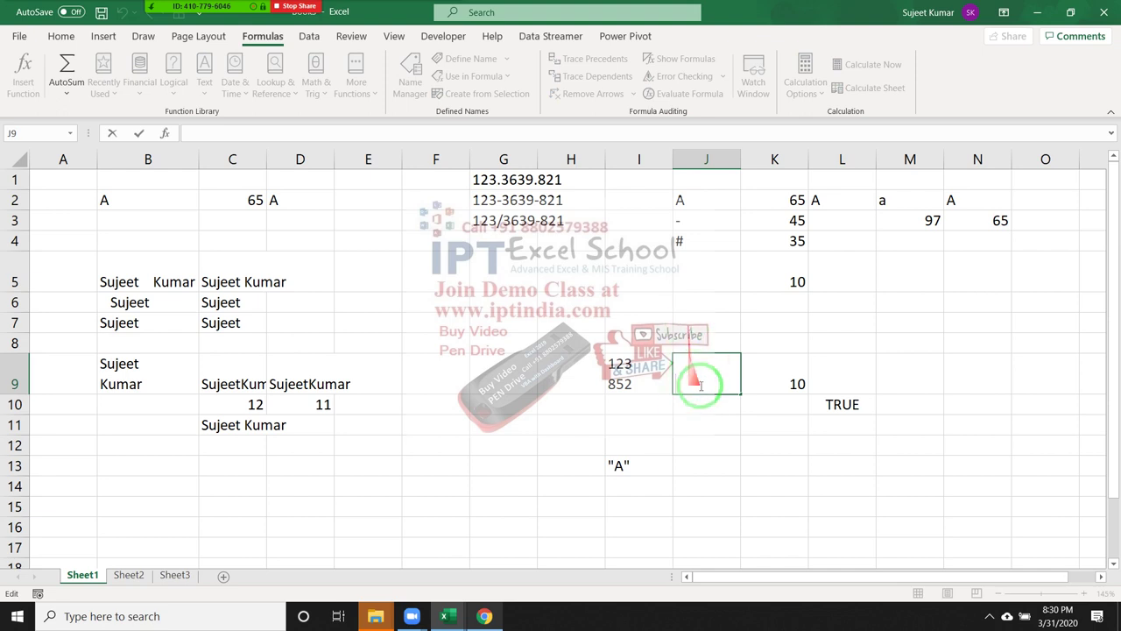
{"action": "key", "text": "Escape"}
{"action": "left_click", "coordinate": [793, 379]}
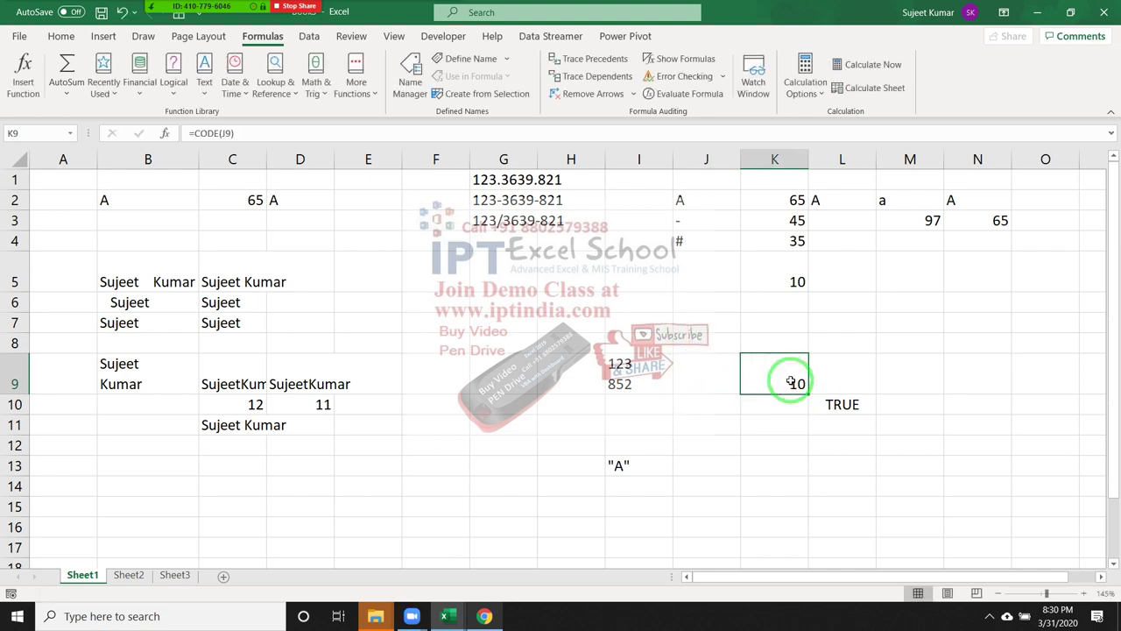
{"action": "left_click", "coordinate": [836, 402]}
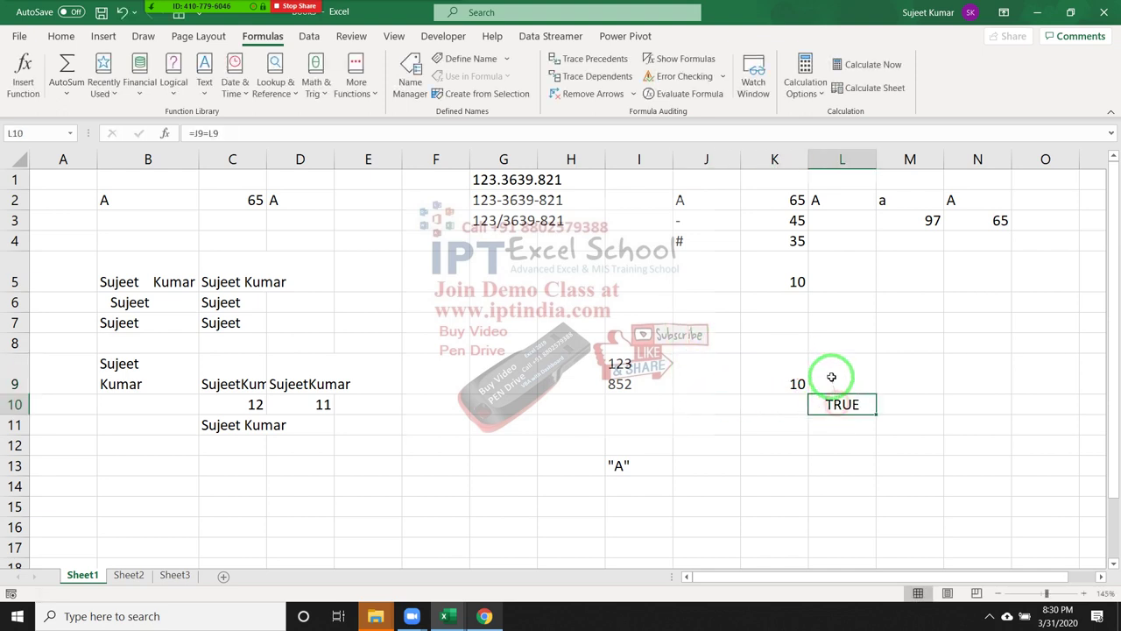
{"action": "left_click", "coordinate": [831, 371]}
{"action": "type", "text": "=CHAR(10)"}
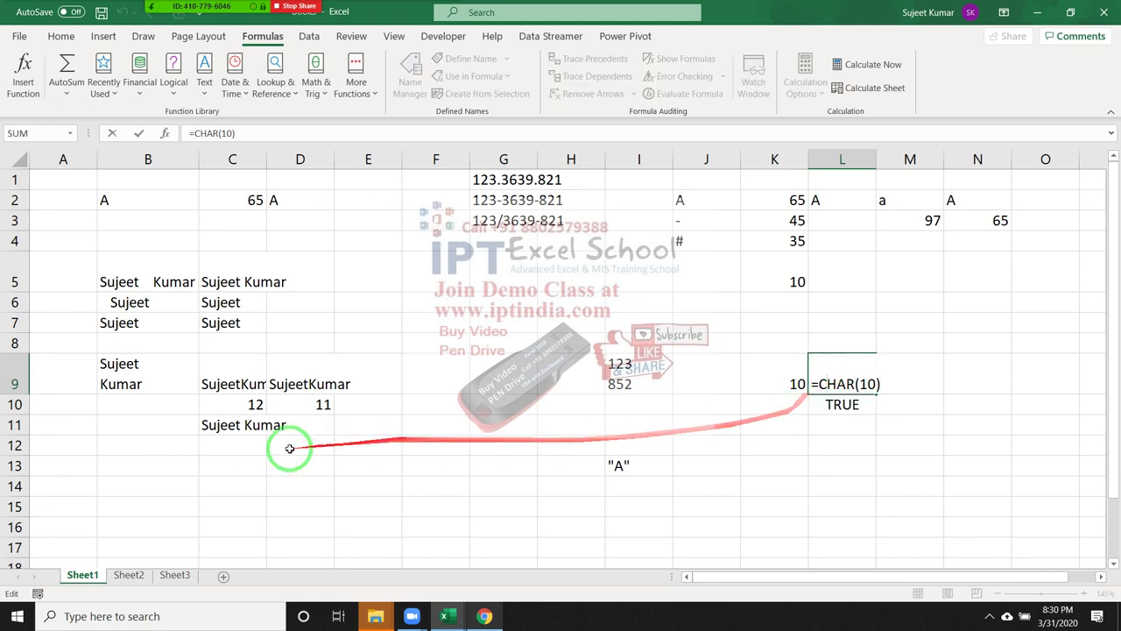
{"action": "key", "text": "Escape"}
Step: Experiment with editing C11's SUBSTITUTE formula, then keep the original formula
{"action": "double_click", "coordinate": [244, 425]}
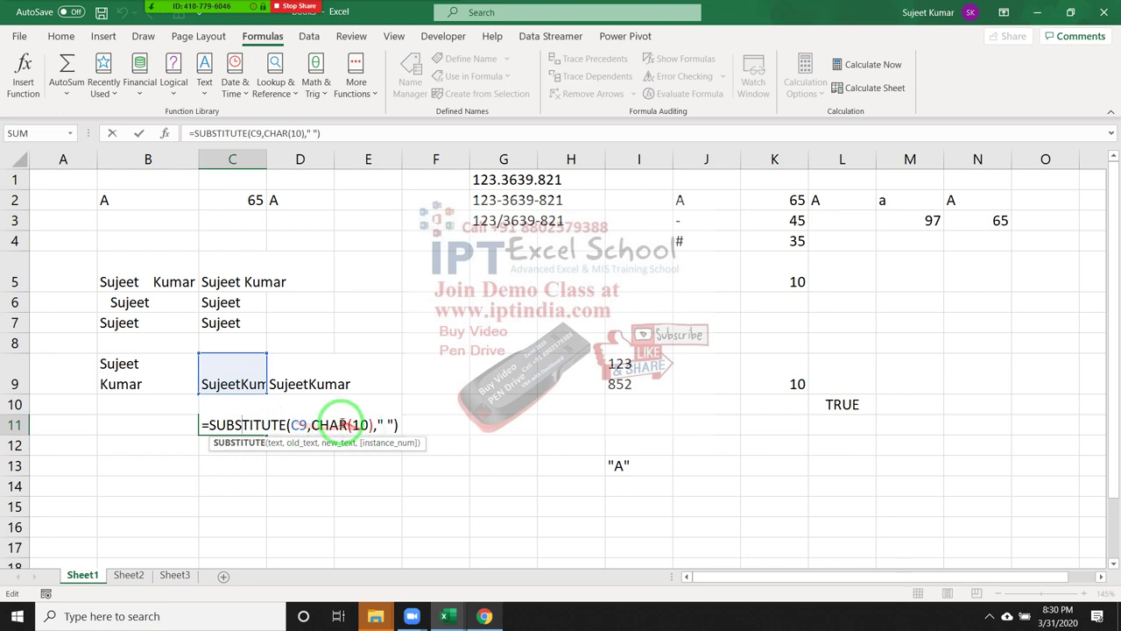
{"action": "left_click", "coordinate": [385, 424]}
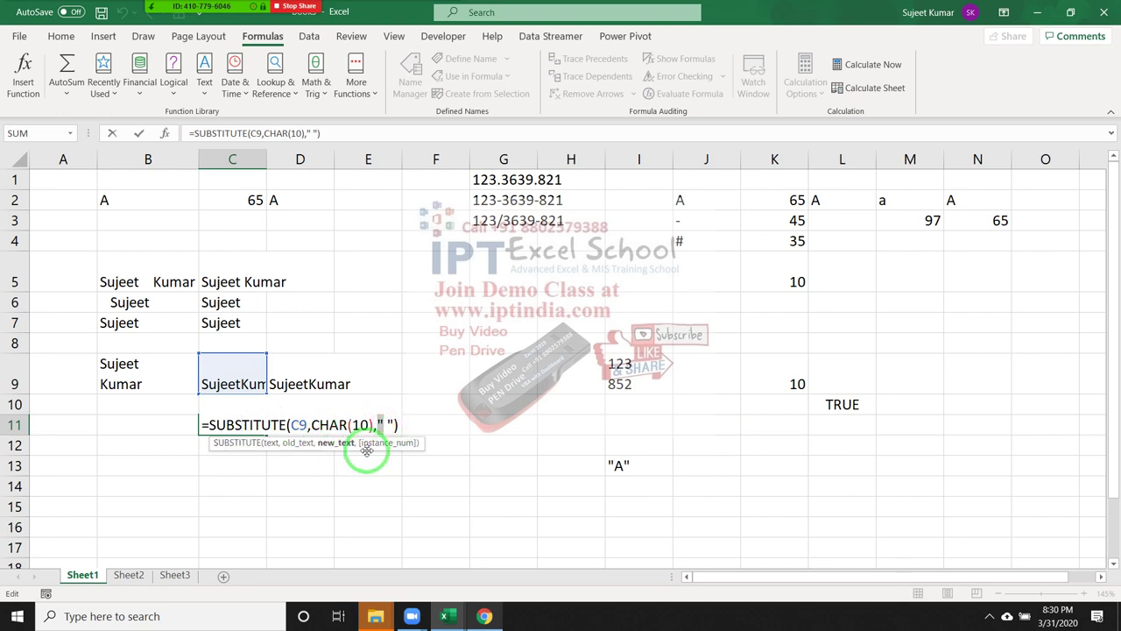
{"action": "left_click", "coordinate": [363, 413]}
{"action": "double_click", "coordinate": [361, 424]}
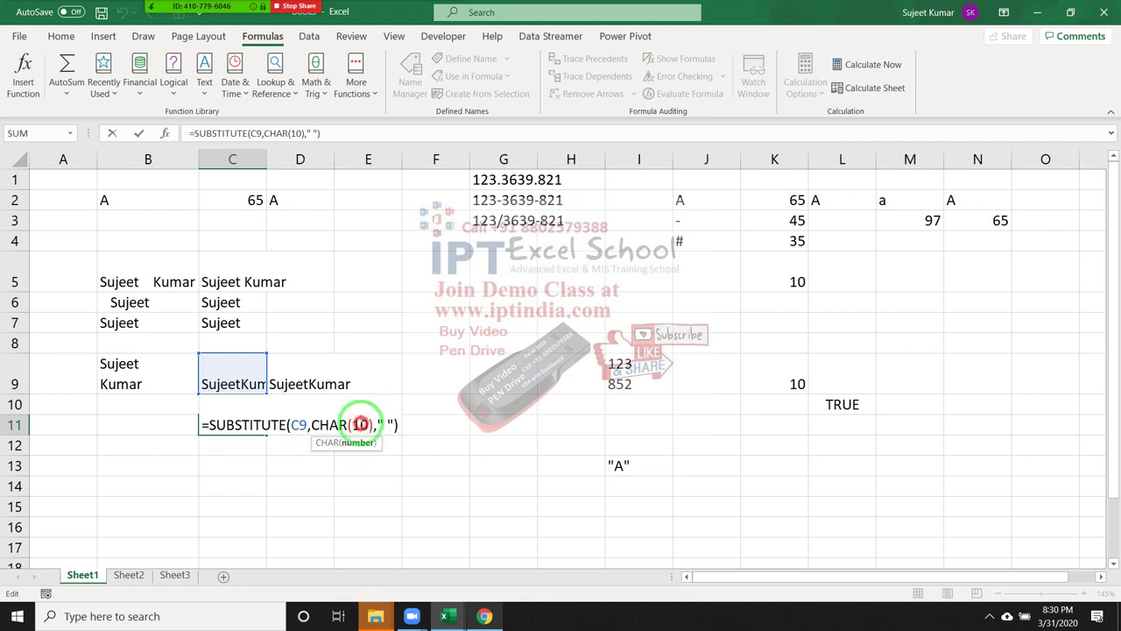
{"action": "type", "text": "\""}
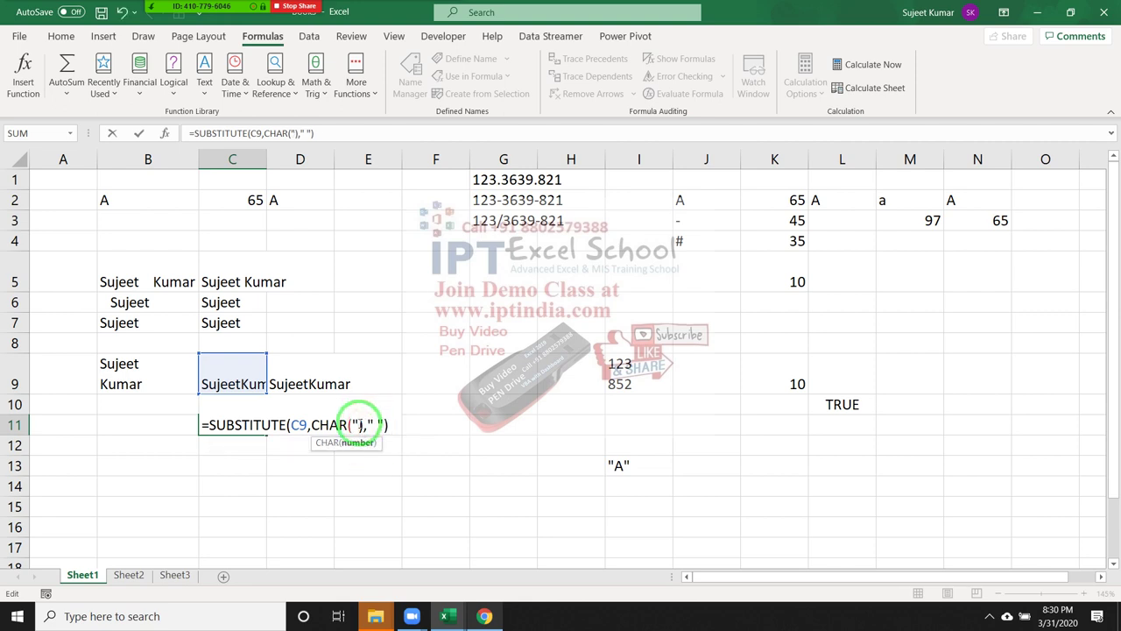
{"action": "key", "text": "alt+Return"}
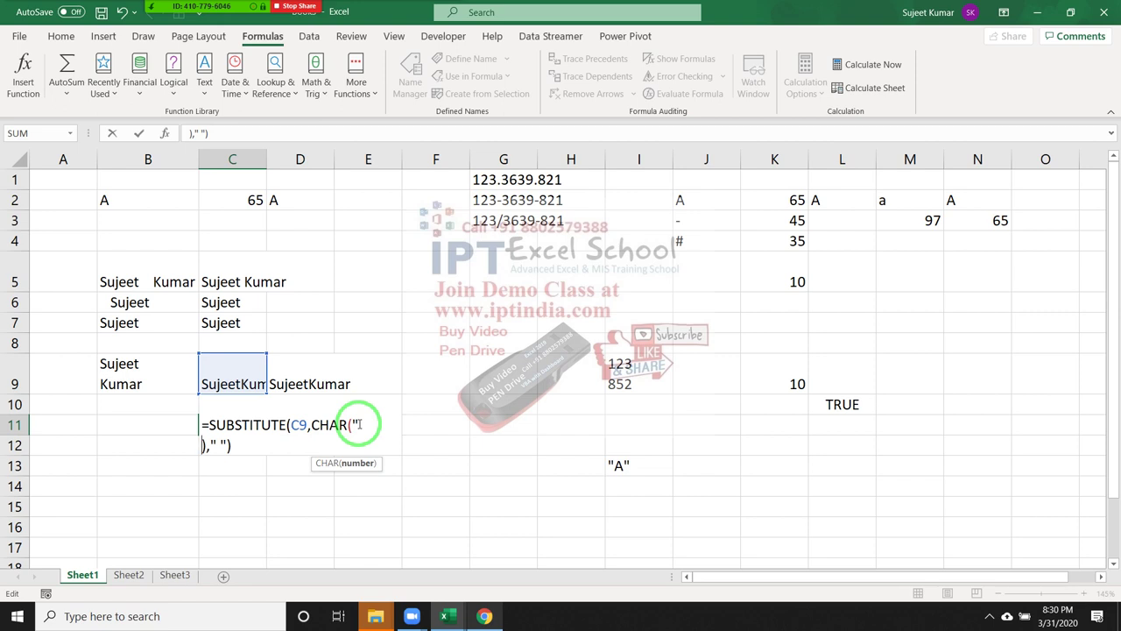
{"action": "key", "text": "ctrl+Return"}
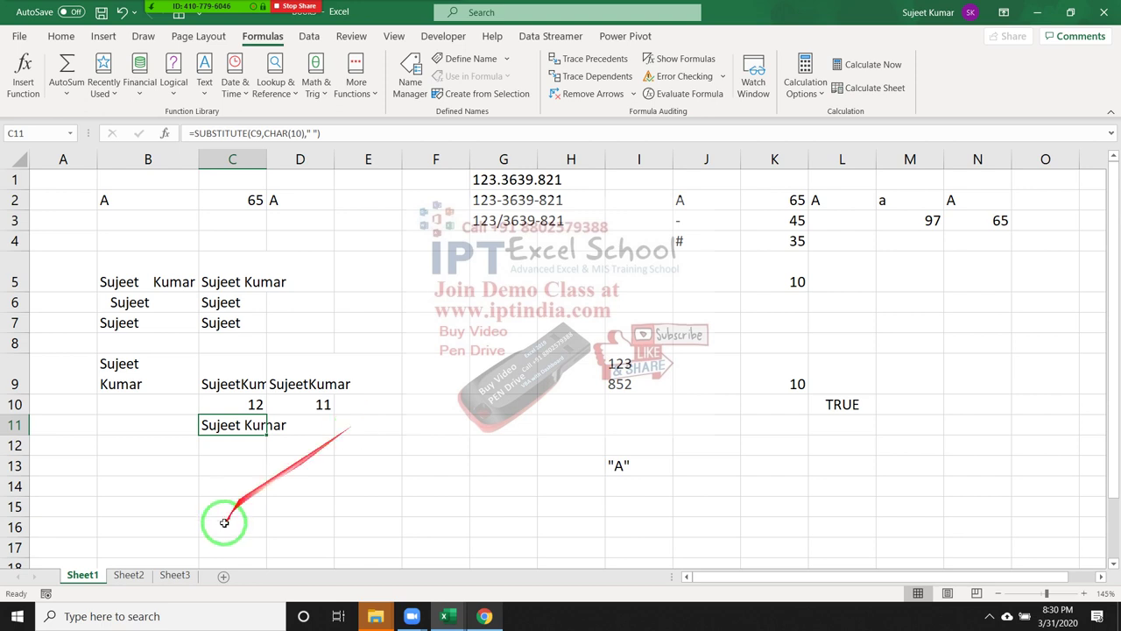
Step: Delete the "A" entry from I13, leaving it empty
{"action": "left_click", "coordinate": [234, 490]}
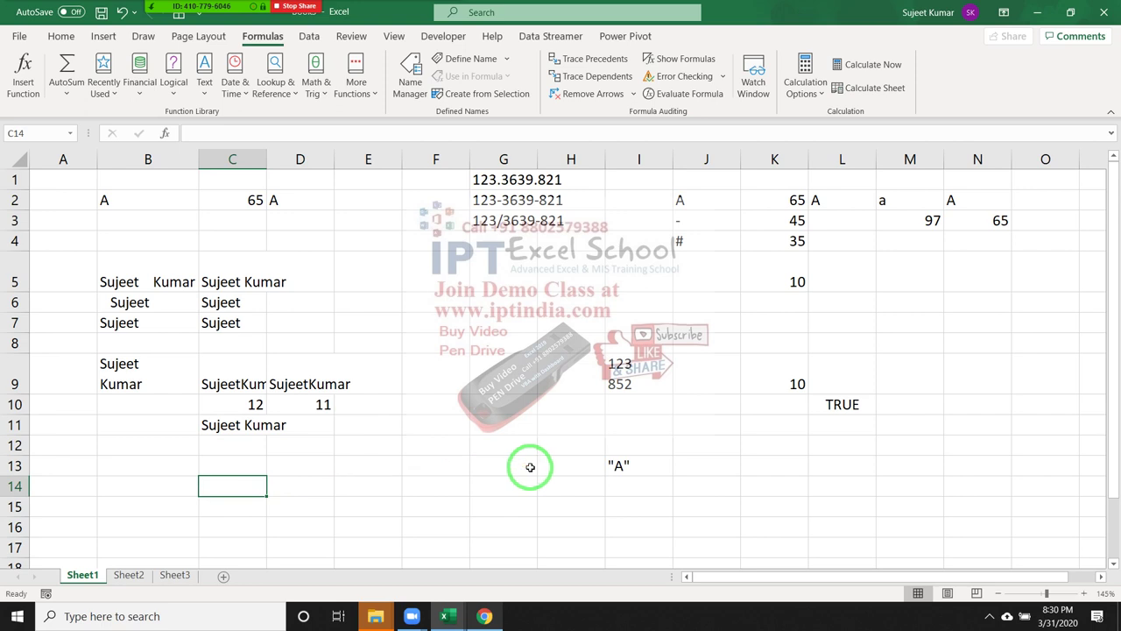
{"action": "left_click", "coordinate": [617, 466]}
{"action": "key", "text": "Delete"}
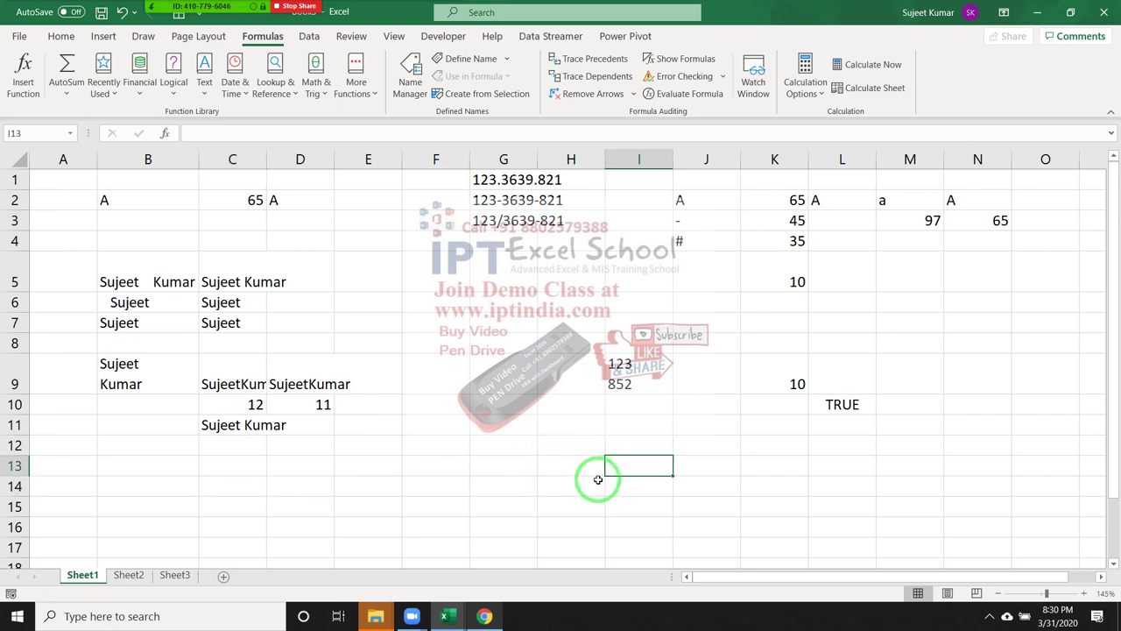
{"action": "left_click", "coordinate": [248, 465]}
Step: Scroll down to the empty rows below the examples and move the active cell to A16
{"action": "scroll", "coordinate": [246, 487], "scroll_direction": "down", "scroll_amount": 3}
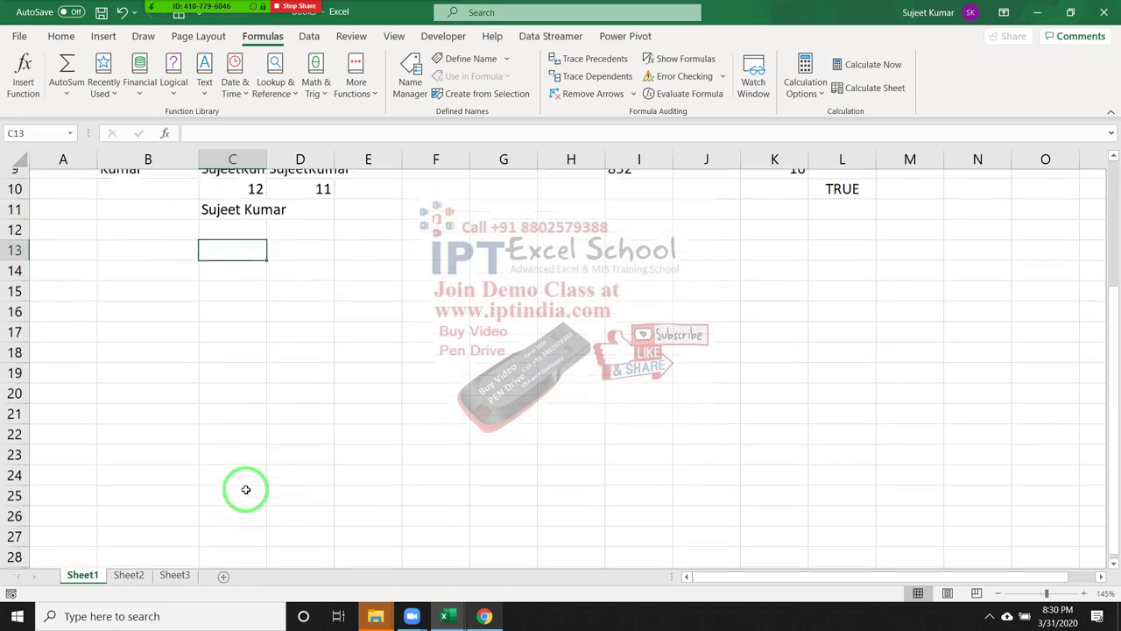
{"action": "left_click", "coordinate": [142, 247]}
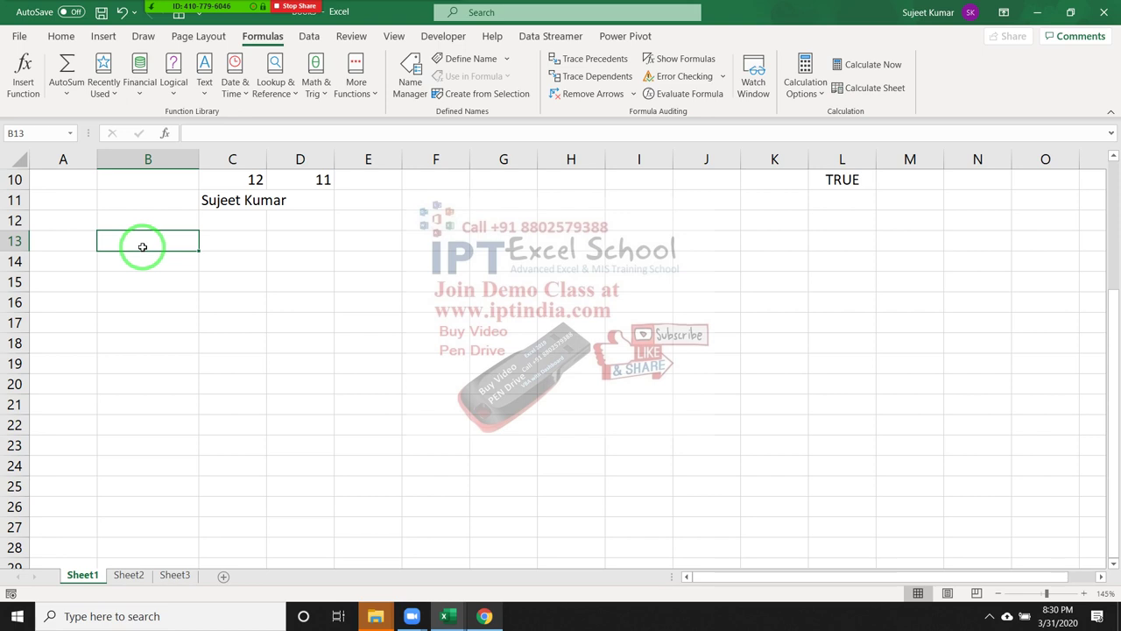
{"action": "scroll", "coordinate": [206, 302], "scroll_direction": "up", "scroll_amount": 3}
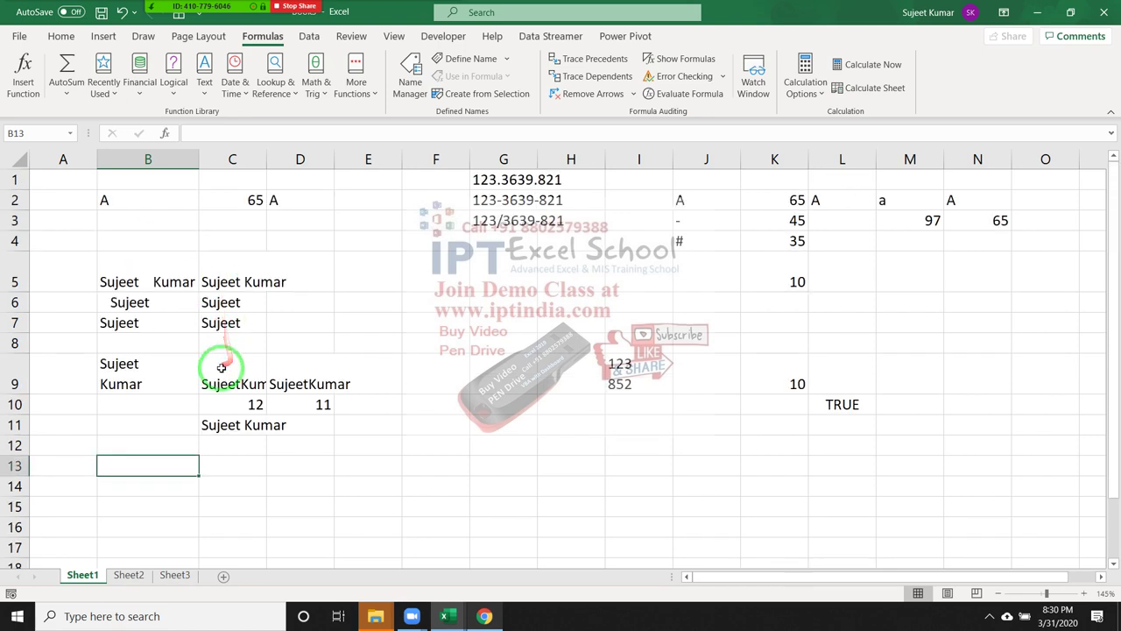
{"action": "scroll", "coordinate": [223, 350], "scroll_direction": "down", "scroll_amount": 2}
{"action": "scroll", "coordinate": [225, 345], "scroll_direction": "down", "scroll_amount": 2}
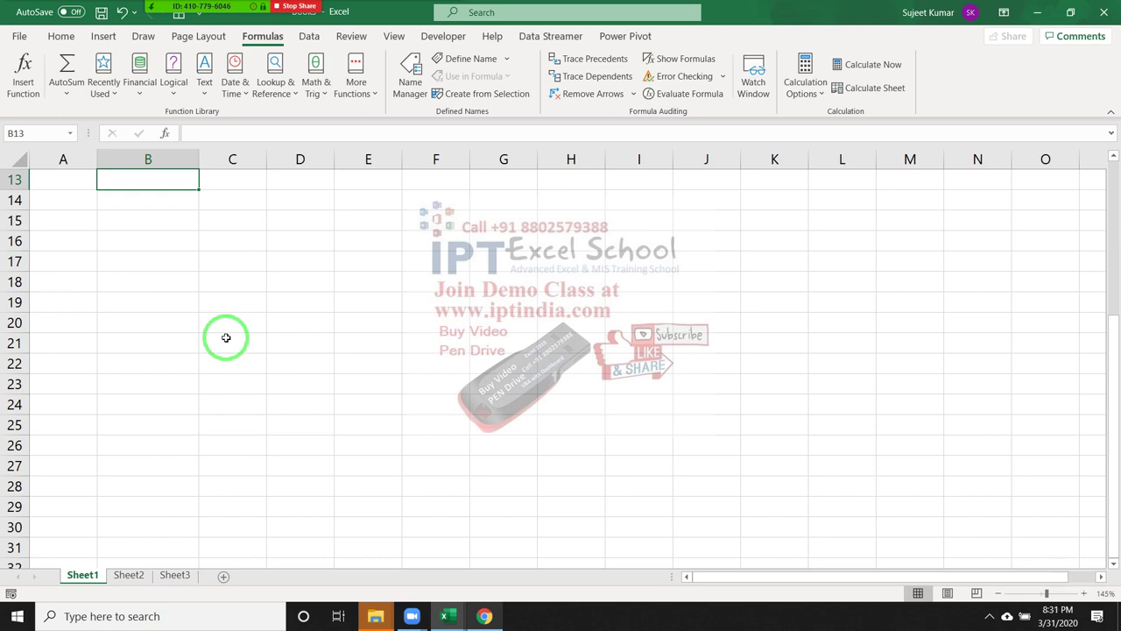
{"action": "mouse_move", "coordinate": [211, 8]}
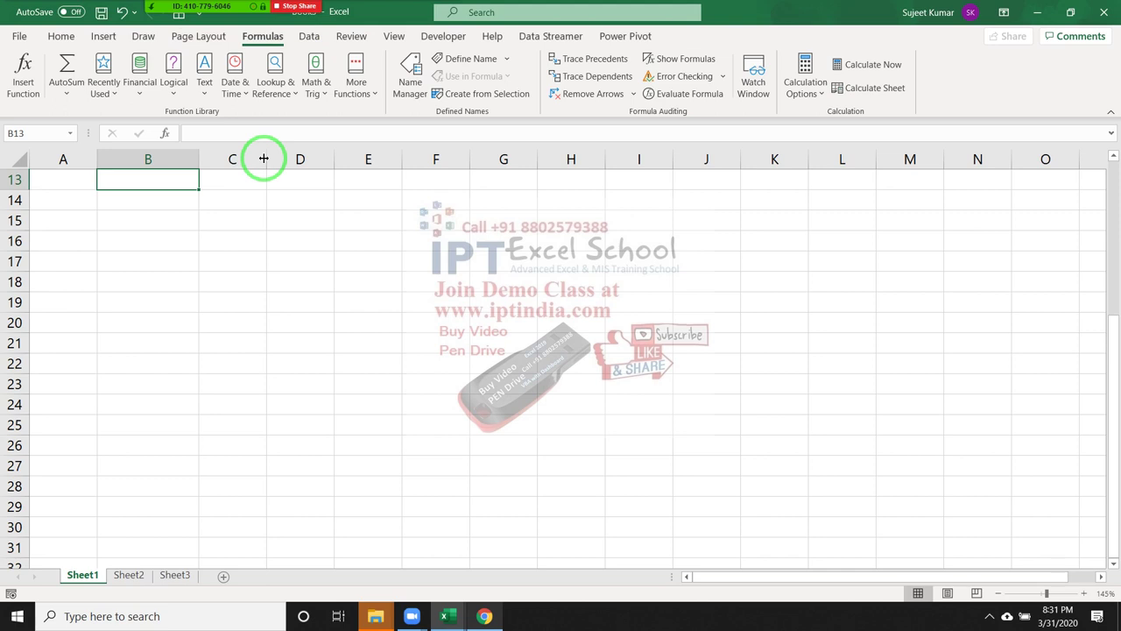
{"action": "key", "text": "Left"}
{"action": "key", "text": "Down"}
{"action": "key", "text": "Down"}
{"action": "key", "text": "Down"}
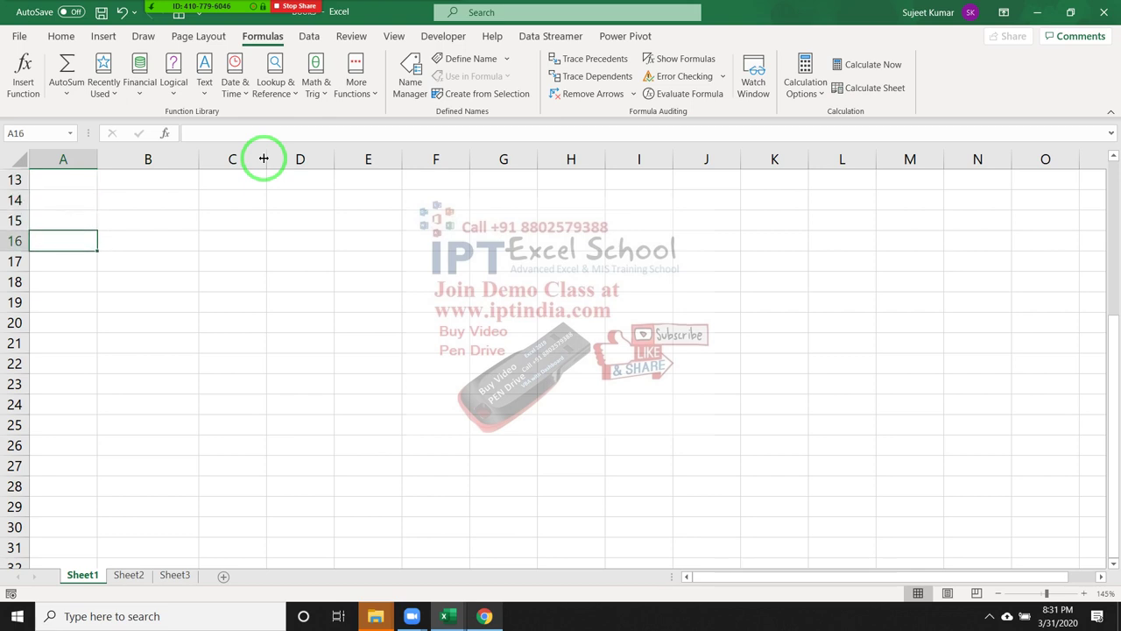
Step: Enter a first name in A16 and a last name in B16
{"action": "left_click", "coordinate": [204, 95]}
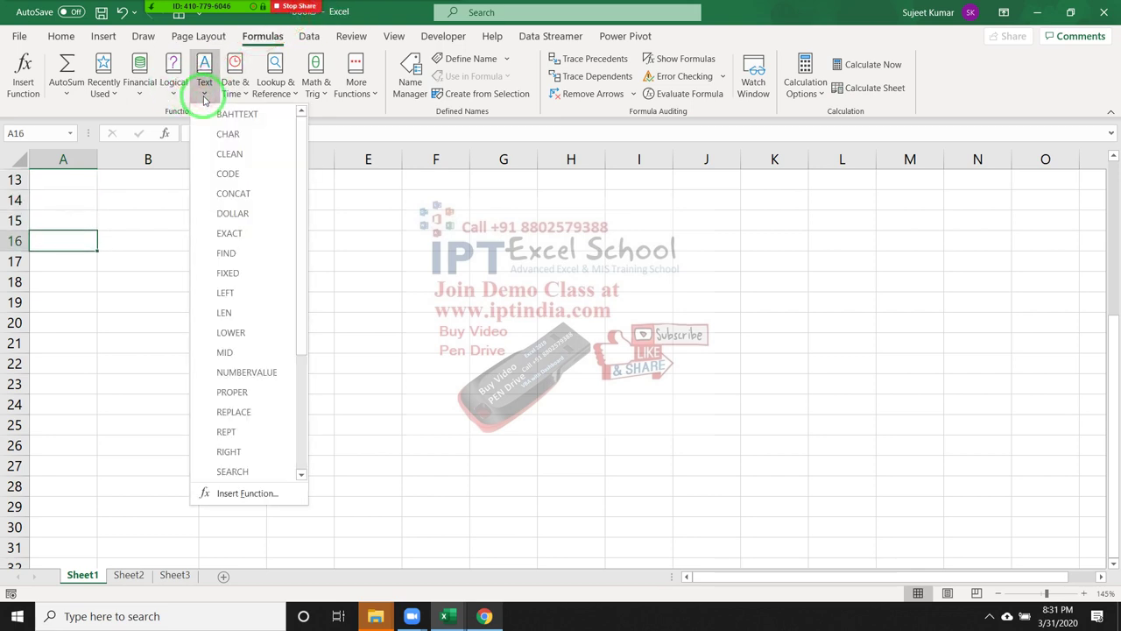
{"action": "left_click", "coordinate": [394, 436]}
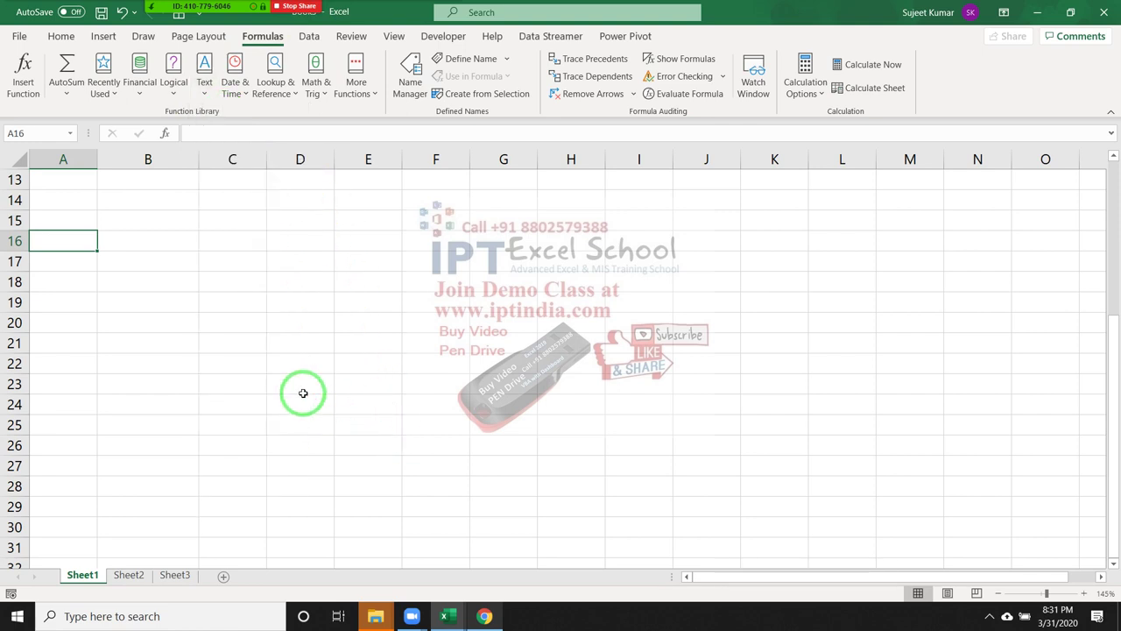
{"action": "type", "text": "Sujeet"}
{"action": "key", "text": "Tab"}
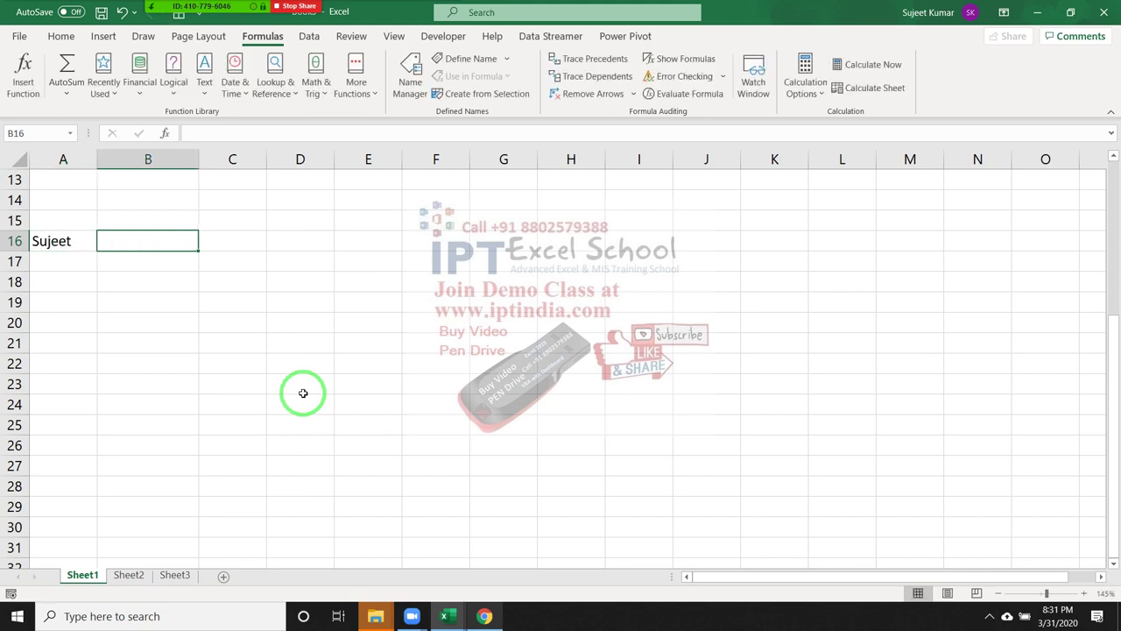
{"action": "type", "text": "Kumar"}
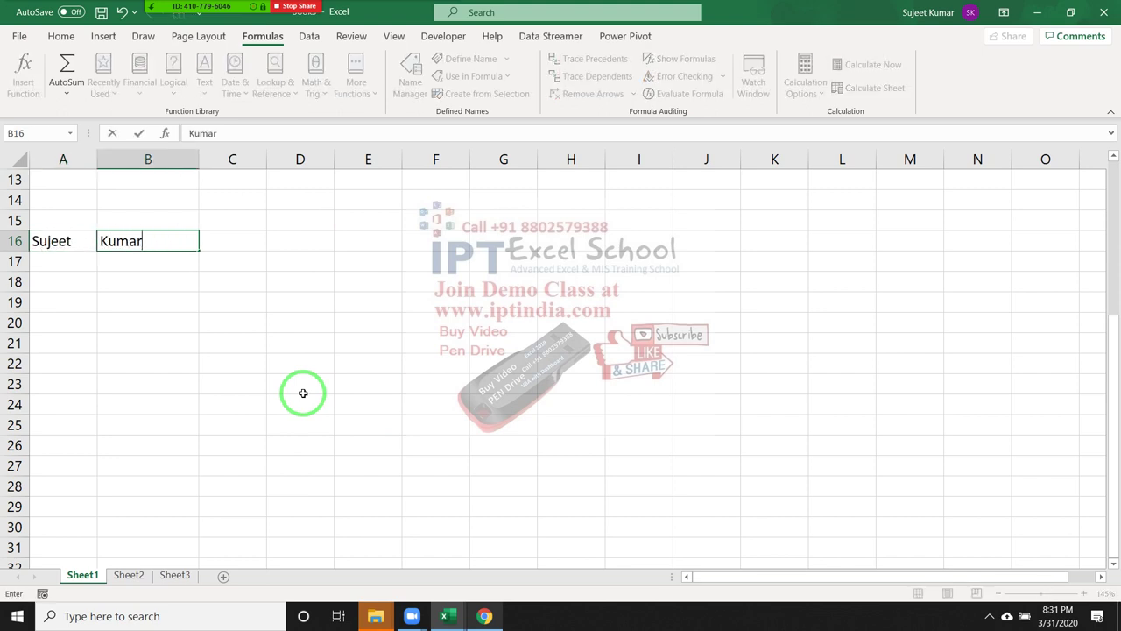
{"action": "key", "text": "Tab"}
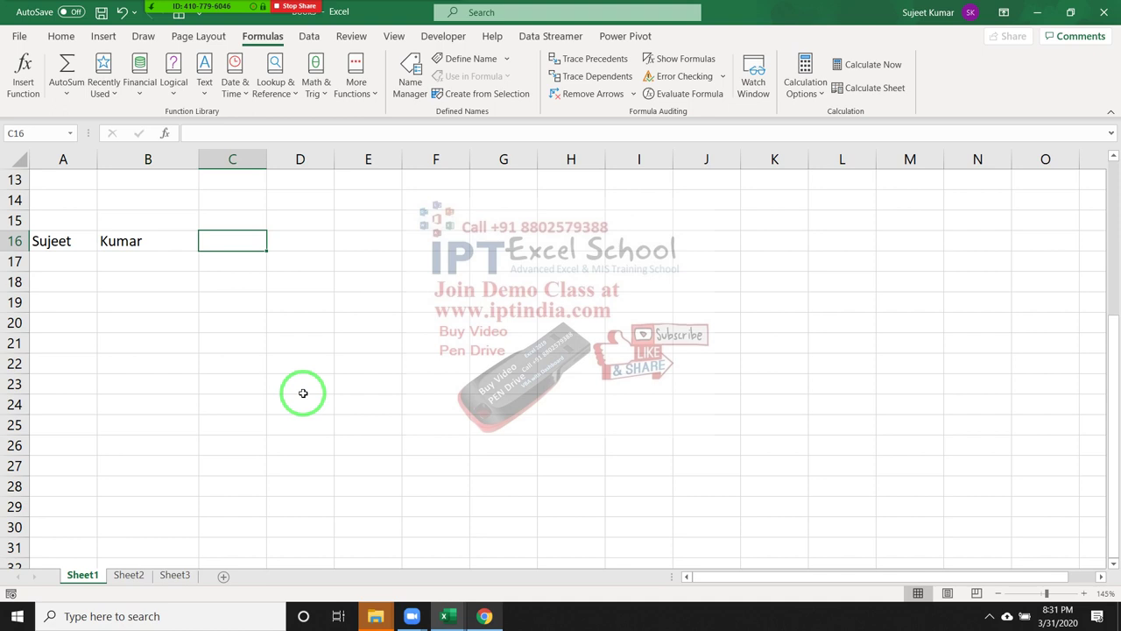
Step: Enter =CONCATENATE(A16," ",B16) in C16 to join the names with a space
{"action": "type", "text": "Sujeet "}
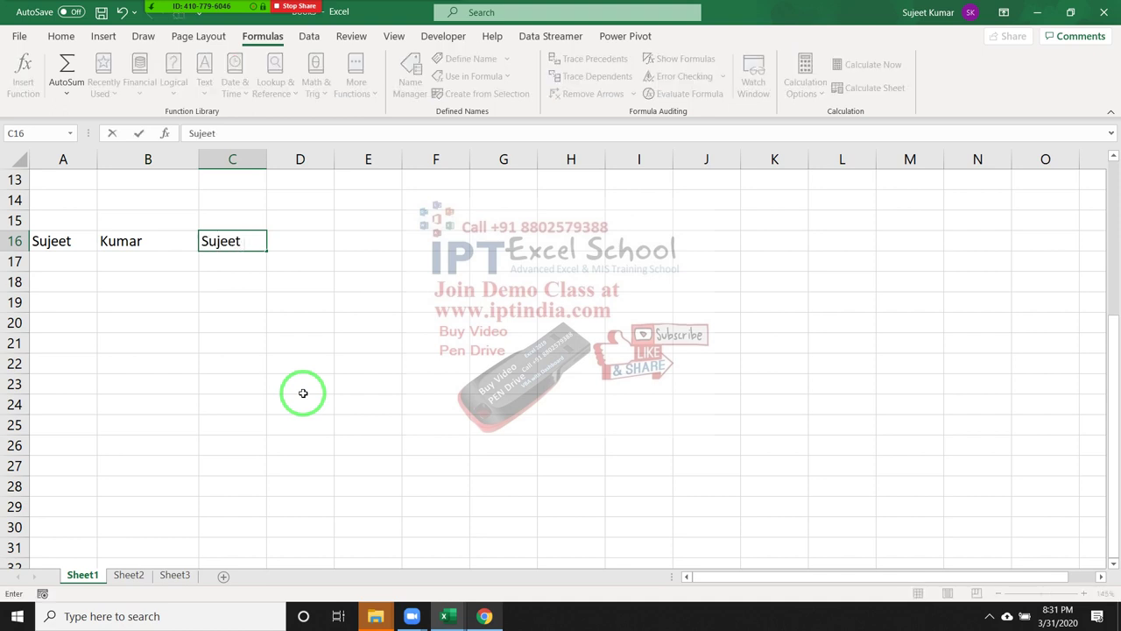
{"action": "type", "text": "Kumar"}
{"action": "key", "text": "Escape"}
{"action": "type", "text": "="}
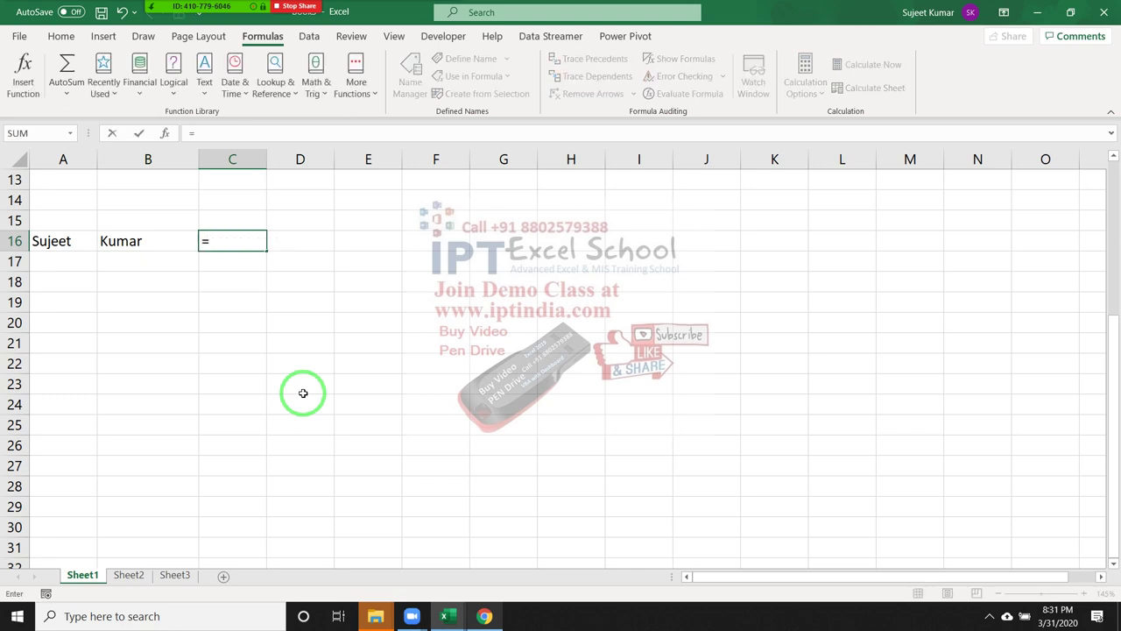
{"action": "type", "text": "co"}
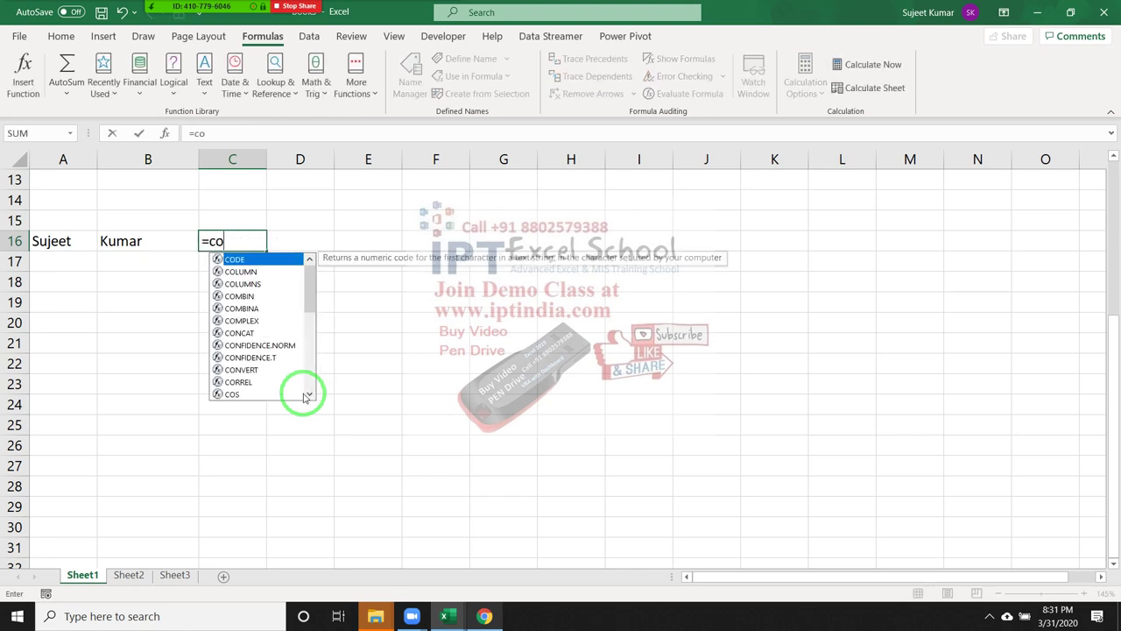
{"action": "type", "text": "m"}
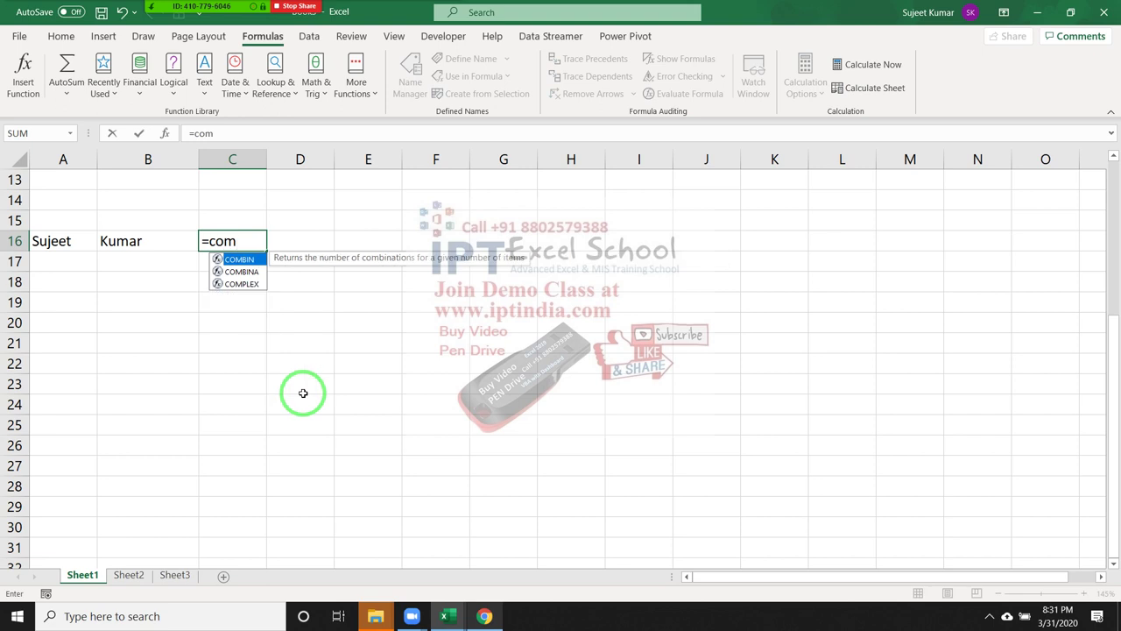
{"action": "key", "text": "BackSpace"}
{"action": "type", "text": "n"}
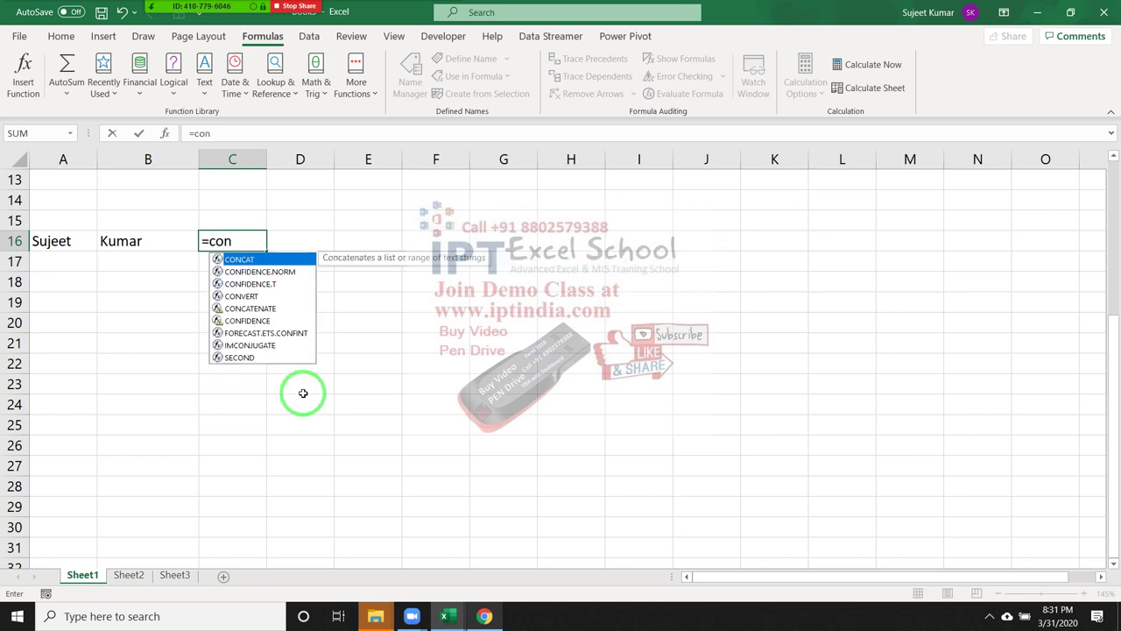
{"action": "key", "text": "Down"}
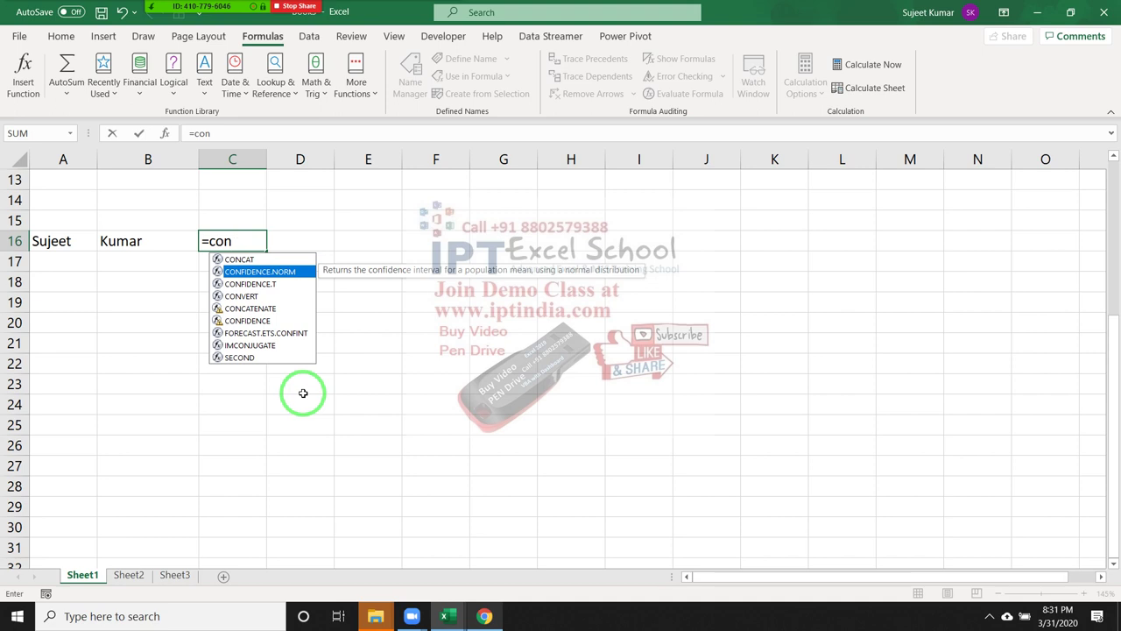
{"action": "key", "text": "Down"}
{"action": "key", "text": "Down"}
{"action": "key", "text": "Down"}
{"action": "key", "text": "Tab"}
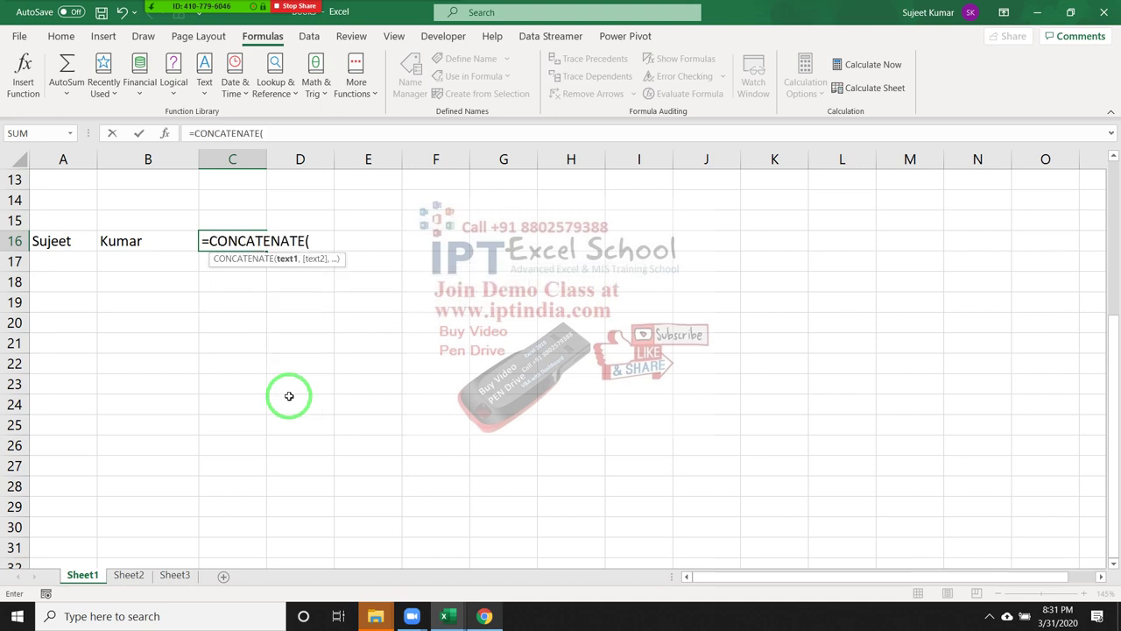
{"action": "left_click", "coordinate": [76, 241]}
{"action": "type", "text": ","}
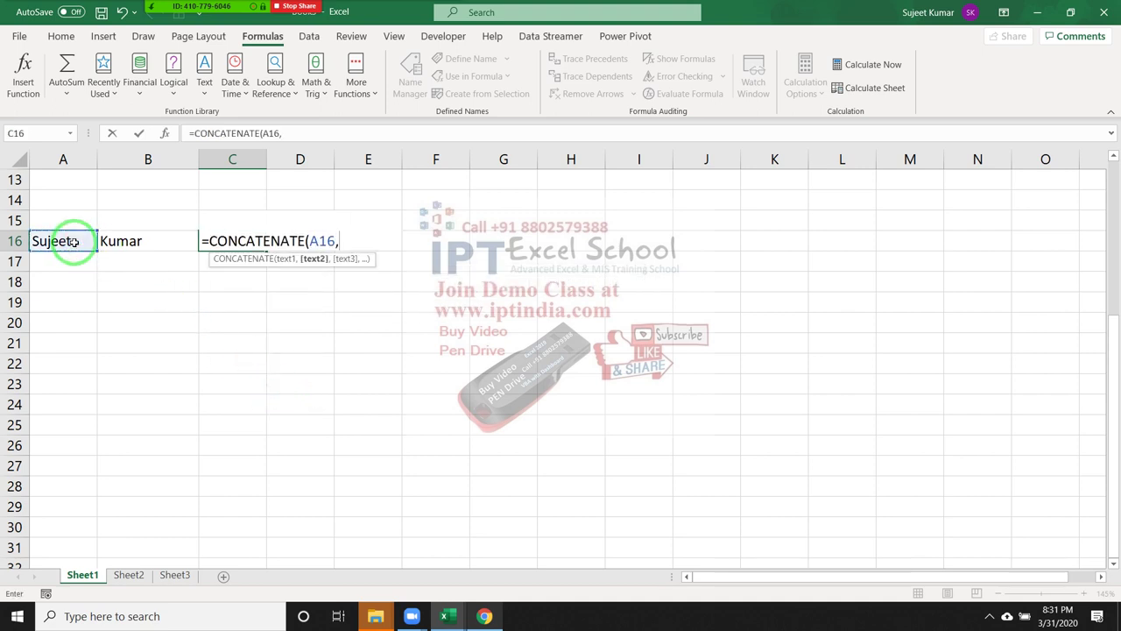
{"action": "type", "text": "\" \""}
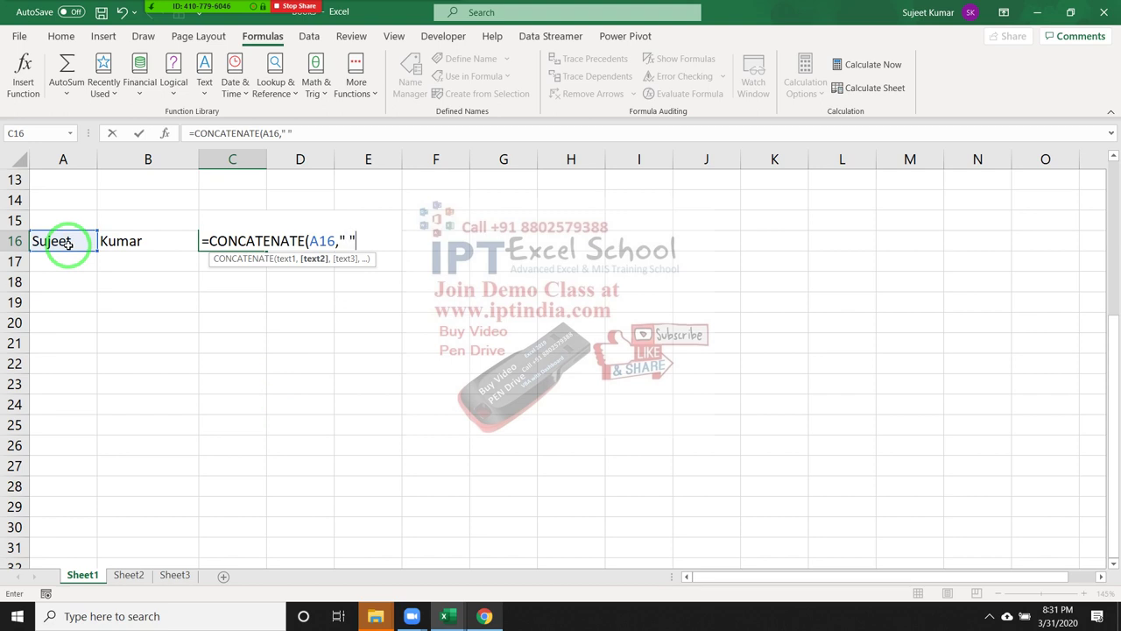
{"action": "type", "text": ","}
{"action": "left_click", "coordinate": [114, 243]}
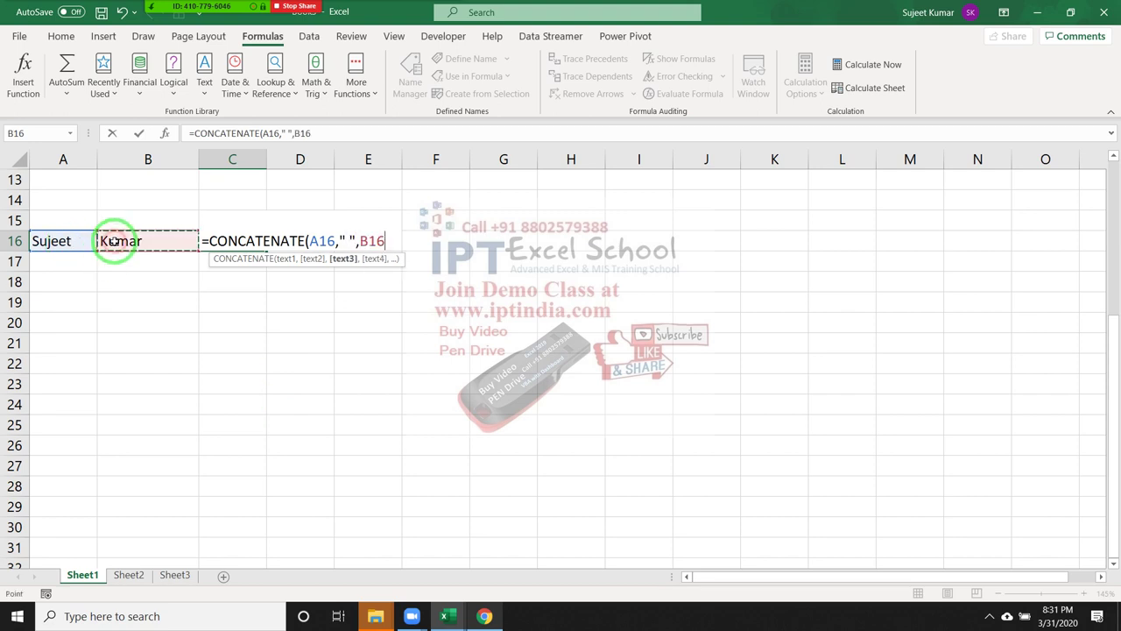
{"action": "key", "text": "Return"}
Step: Copy the names down into A17:B17 with Ctrl+D
{"action": "key", "text": "shift+Right"}
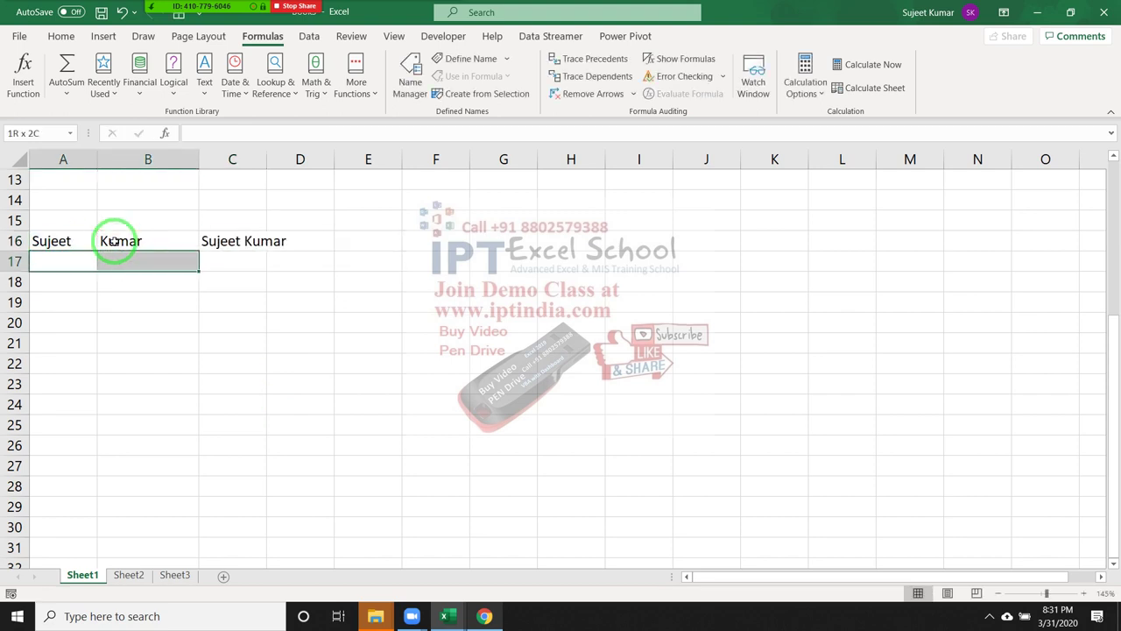
{"action": "key", "text": "ctrl+d"}
{"action": "key", "text": "Right"}
{"action": "key", "text": "Right"}
{"action": "type", "text": "="}
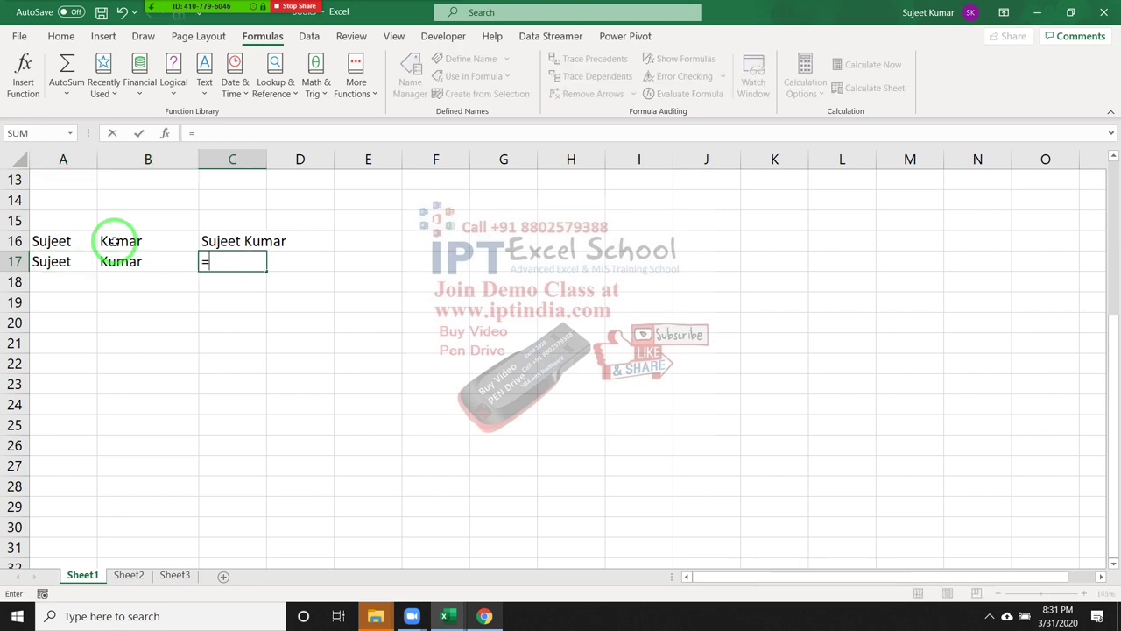
{"action": "left_click", "coordinate": [31, 263]}
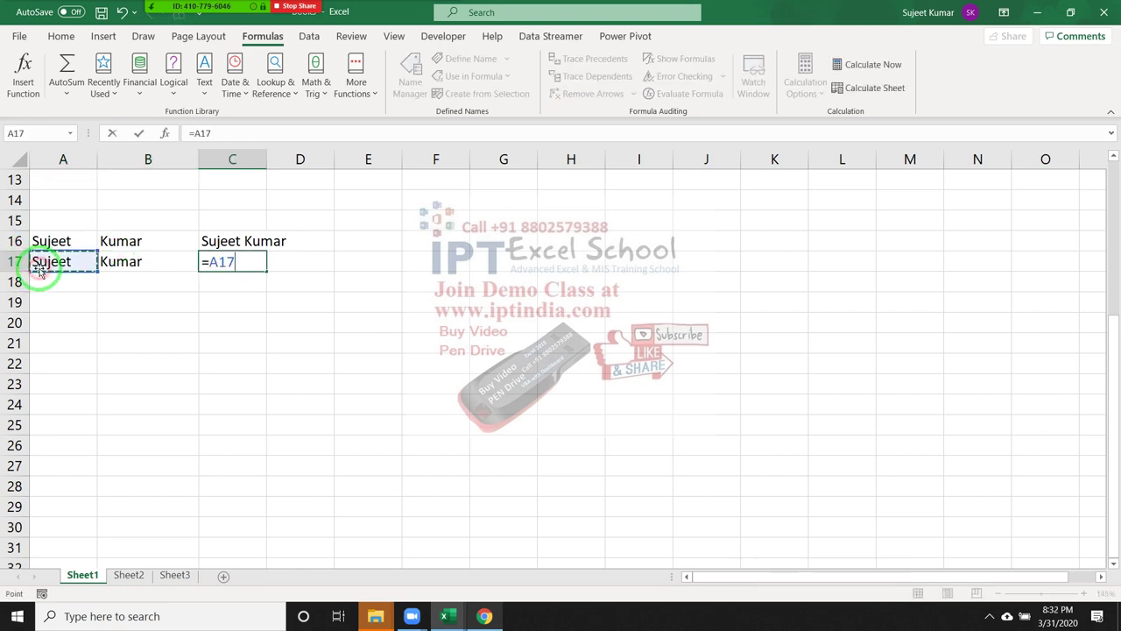
{"action": "key", "text": "Escape"}
{"action": "left_click_drag", "start_coordinate": [35, 270], "coordinate": [337, 252]}
{"action": "left_click", "coordinate": [434, 219]}
Step: Enter the numbers 52, 36 and 63 in F15:F17
{"action": "type", "text": "2"}
{"action": "key", "text": "Return"}
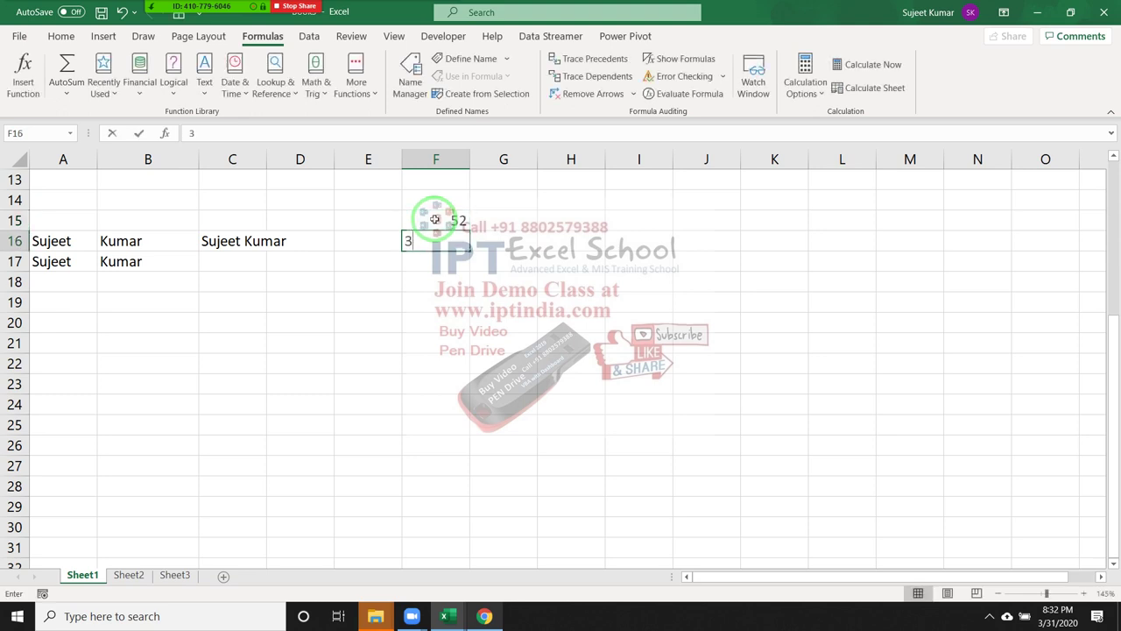
{"action": "type", "text": "36"}
{"action": "key", "text": "Return"}
{"action": "type", "text": "63"}
{"action": "key", "text": "Return"}
Step: Total F15:F17 with a SUM formula in F18, giving 151
{"action": "type", "text": "="}
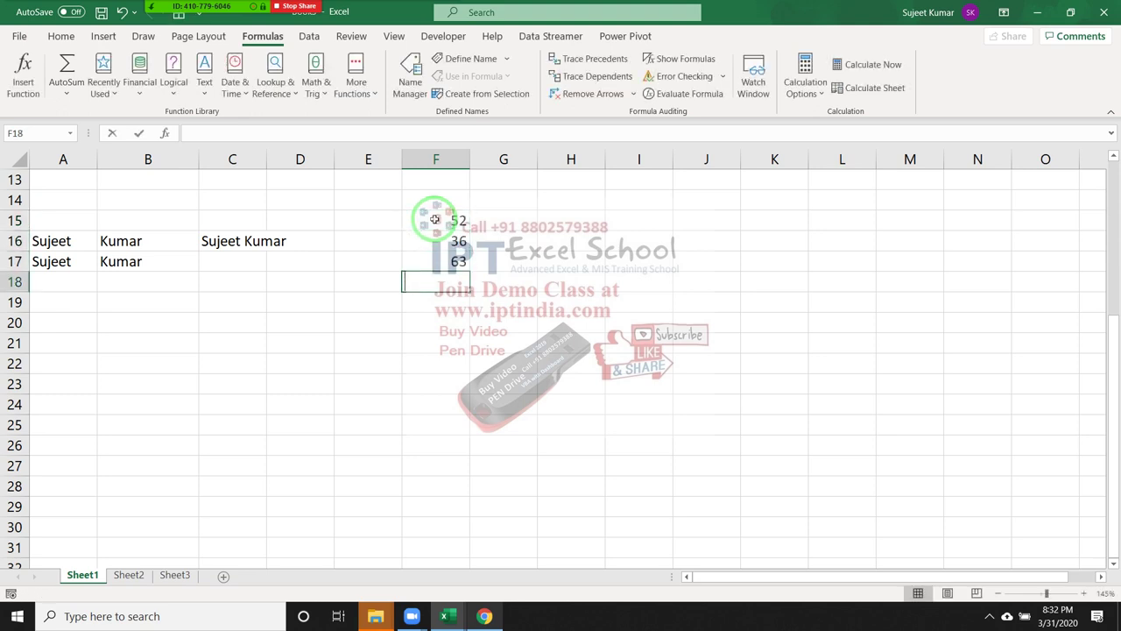
{"action": "type", "text": "s"}
{"action": "key", "text": "BackSpace"}
{"action": "type", "text": "sug"}
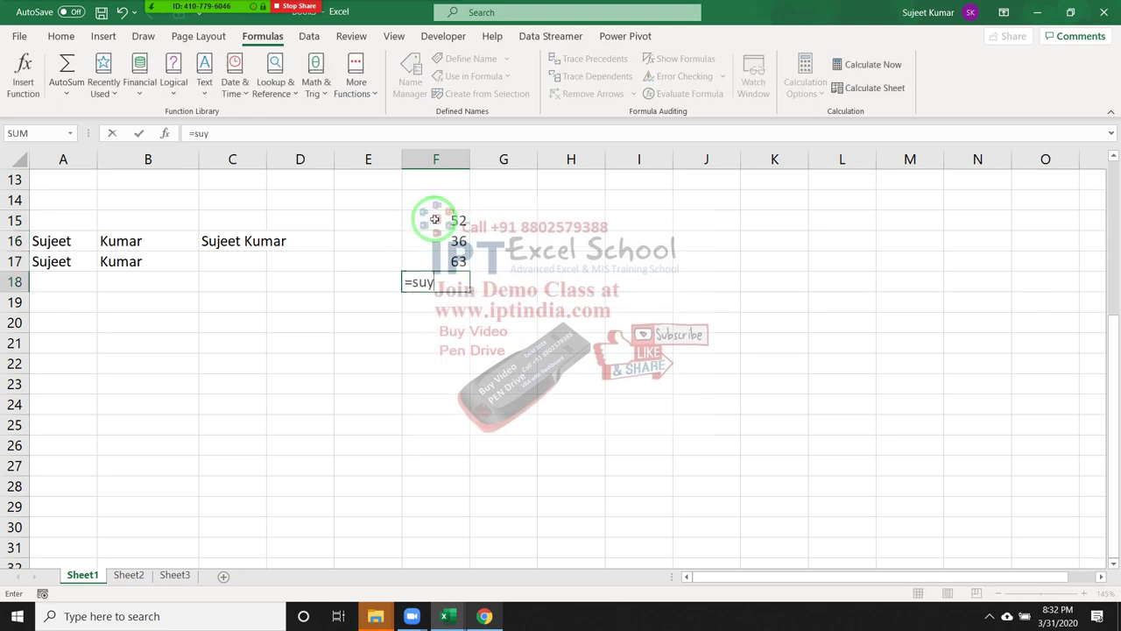
{"action": "key", "text": "BackSpace"}
{"action": "type", "text": "m"}
{"action": "key", "text": "Tab"}
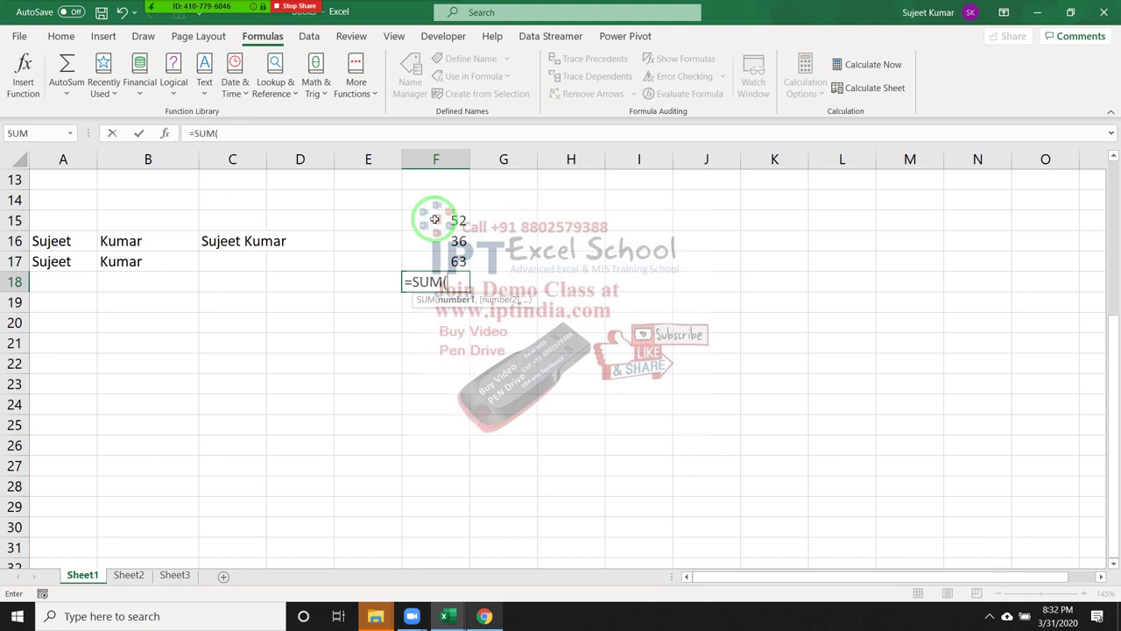
{"action": "key", "text": "Up"}
{"action": "key", "text": "shift+Up"}
{"action": "key", "text": "shift+Up"}
{"action": "key", "text": "Return"}
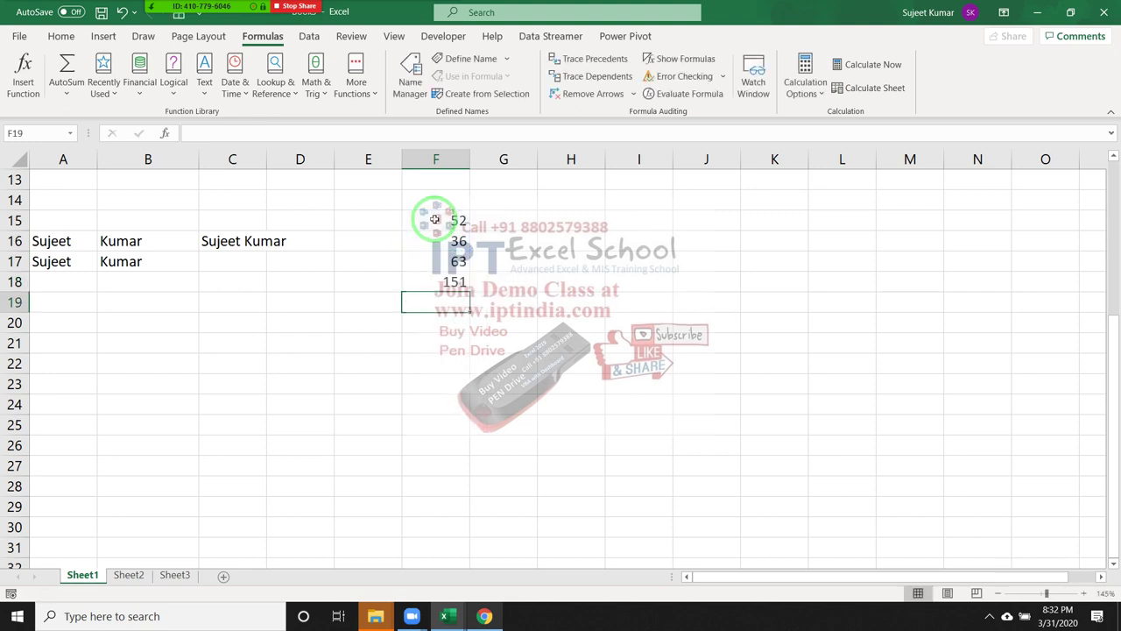
Step: Enter =F15+F16+F17 in F19, also giving 151
{"action": "key", "text": "Up"}
{"action": "key", "text": "Down"}
{"action": "type", "text": "="}
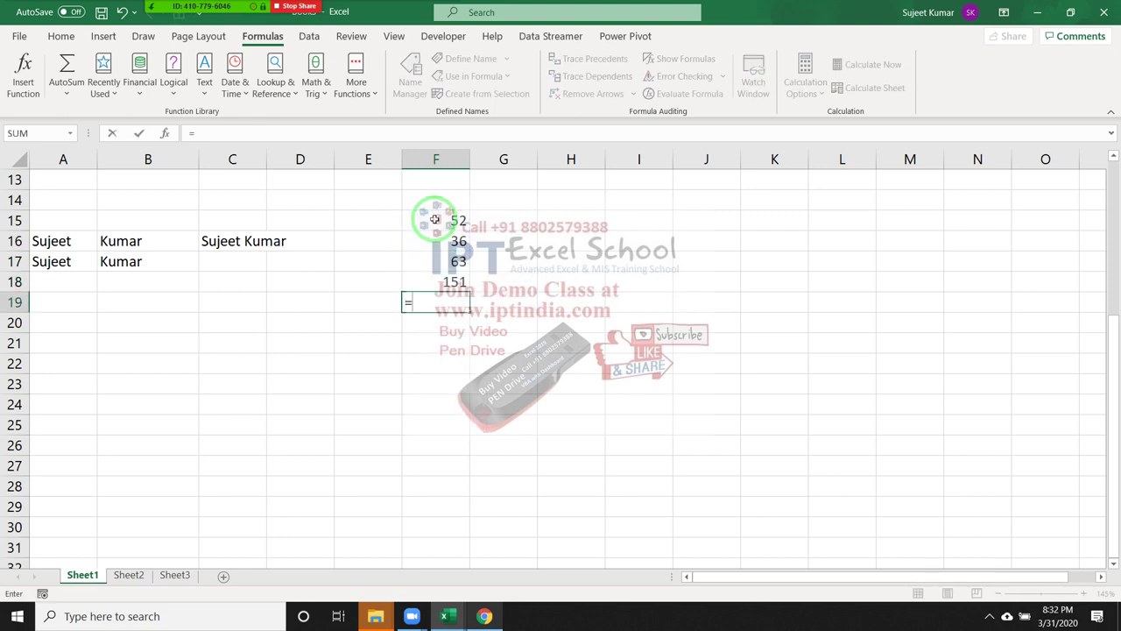
{"action": "left_click", "coordinate": [415, 220]}
{"action": "type", "text": "+"}
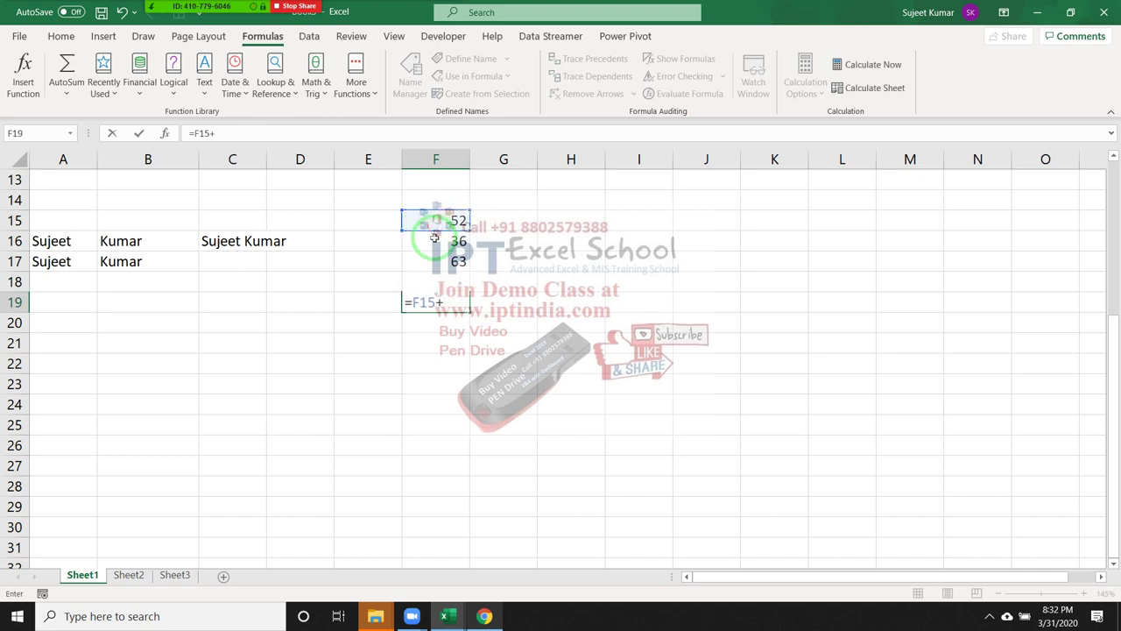
{"action": "left_click", "coordinate": [430, 241]}
{"action": "type", "text": "+"}
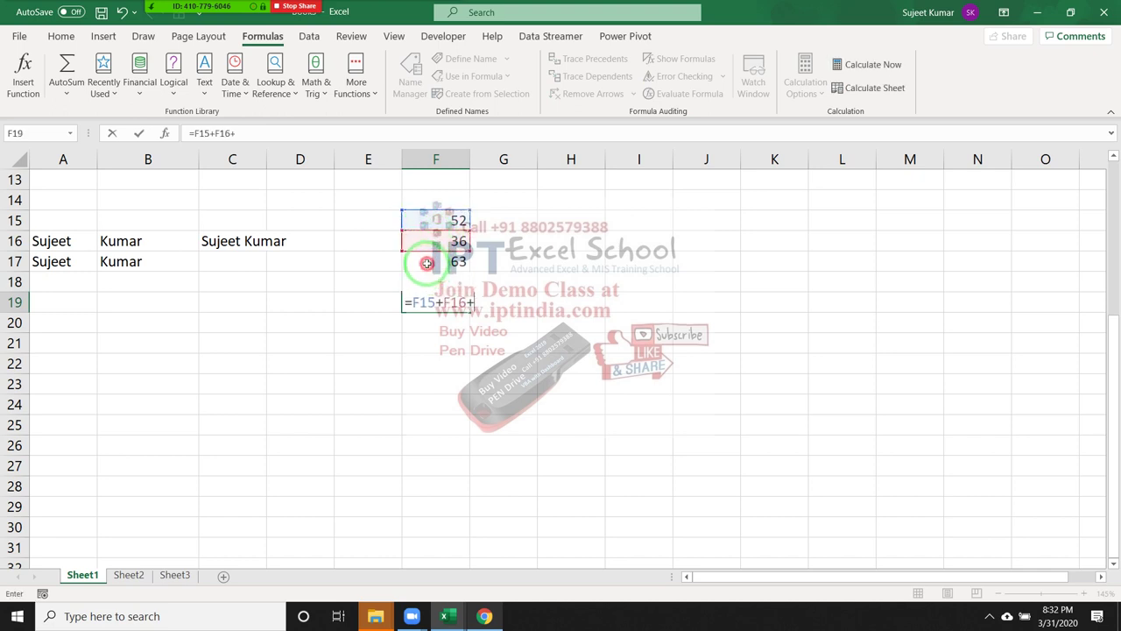
{"action": "left_click", "coordinate": [431, 263]}
{"action": "key", "text": "Return"}
Step: Enter =A17&" "&B17 in C17 to join the first and last name with a space
{"action": "left_click", "coordinate": [239, 261]}
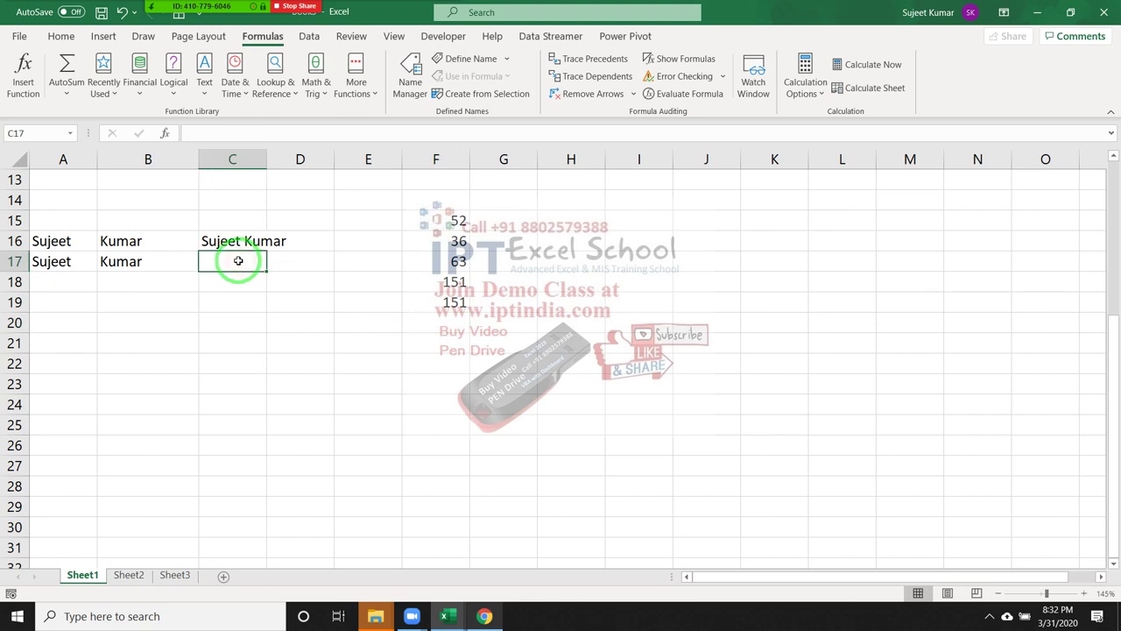
{"action": "type", "text": "="}
{"action": "left_click", "coordinate": [73, 263]}
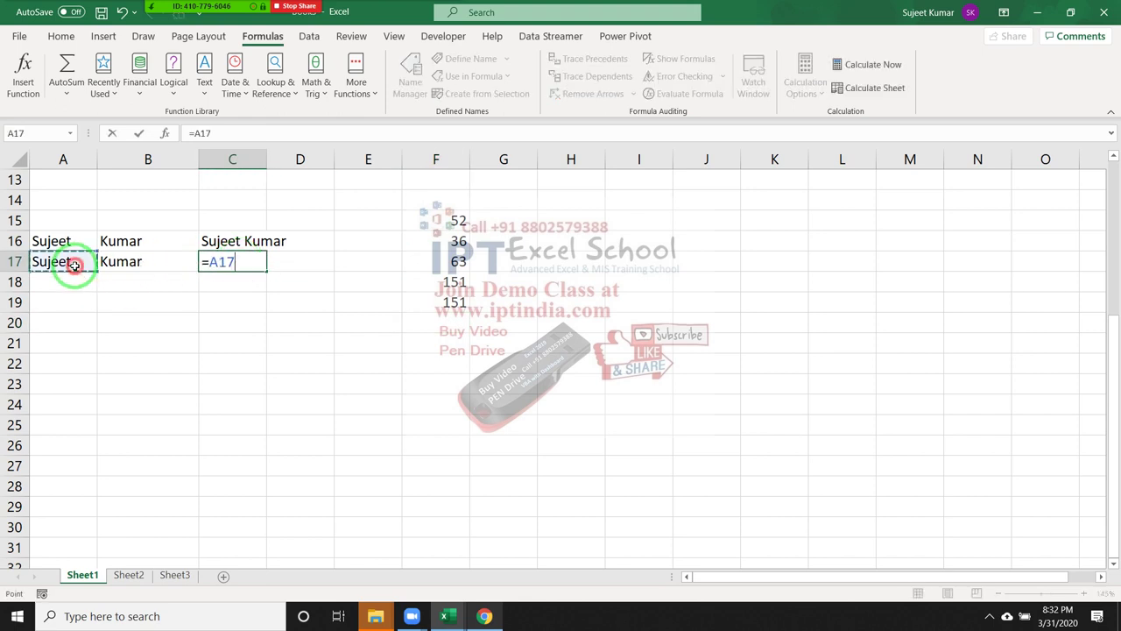
{"action": "type", "text": "&\""}
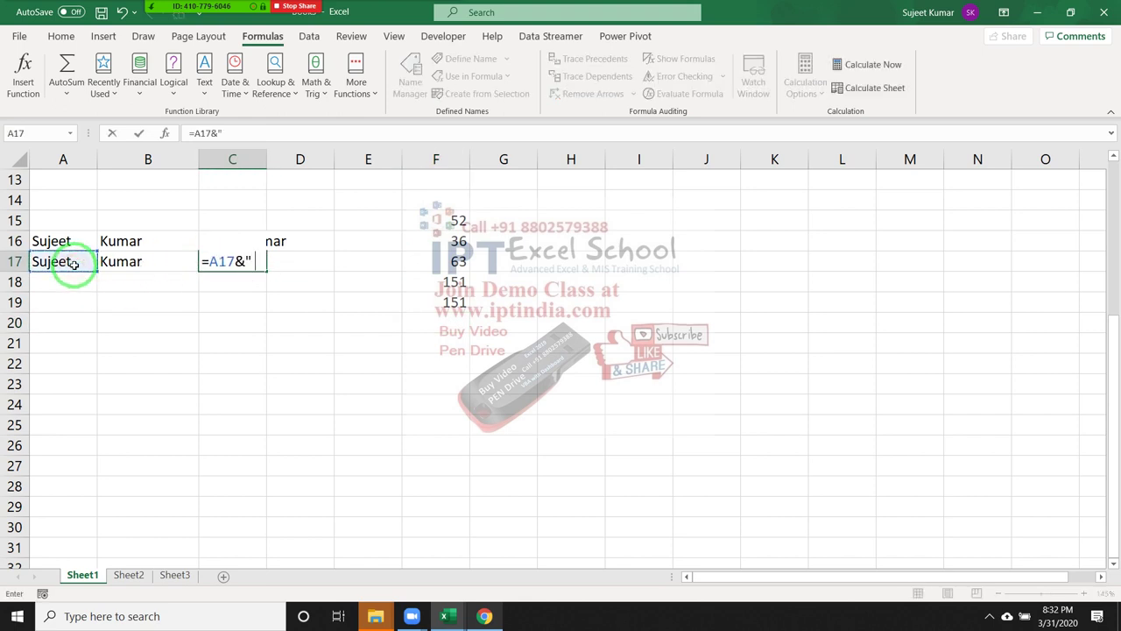
{"action": "type", "text": " \"&"}
{"action": "left_click", "coordinate": [107, 261]}
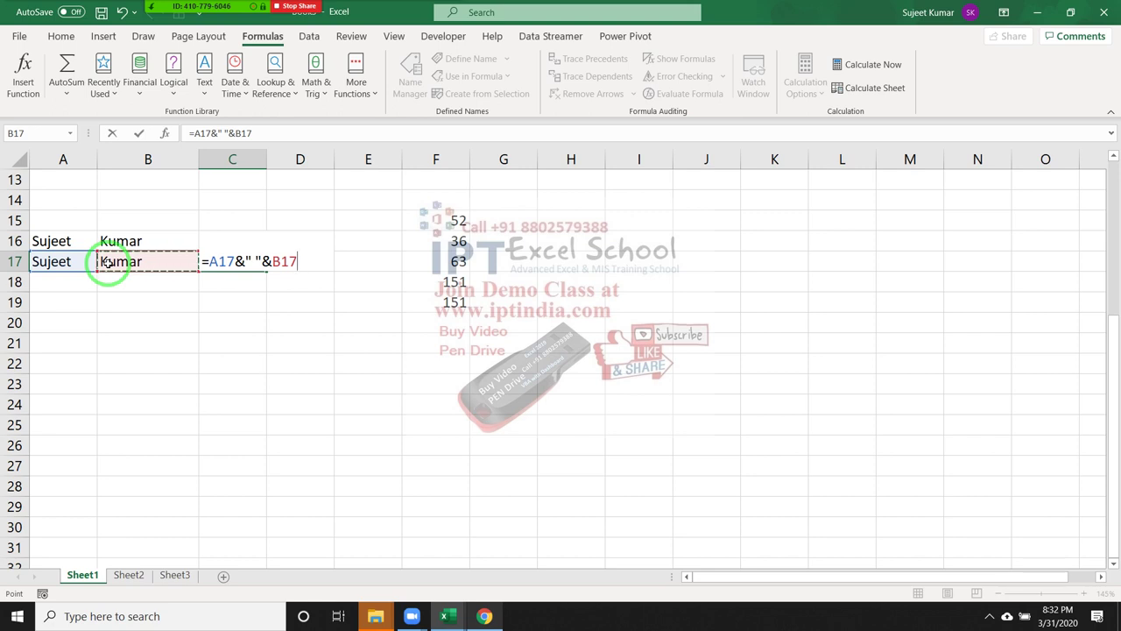
{"action": "key", "text": "Return"}
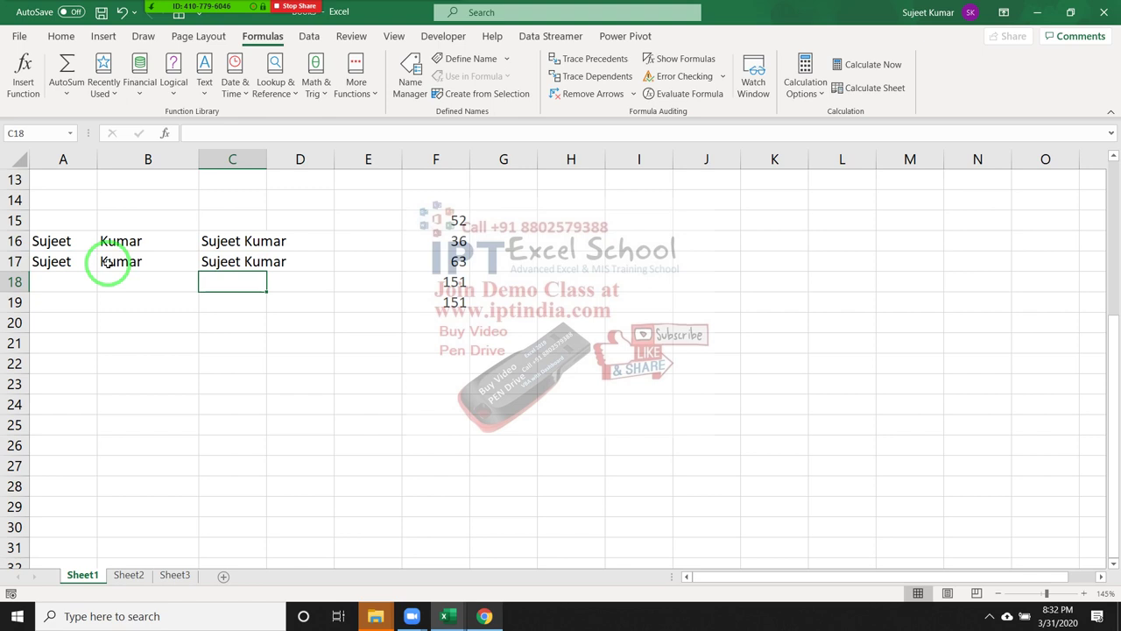
{"action": "left_click", "coordinate": [583, 175]}
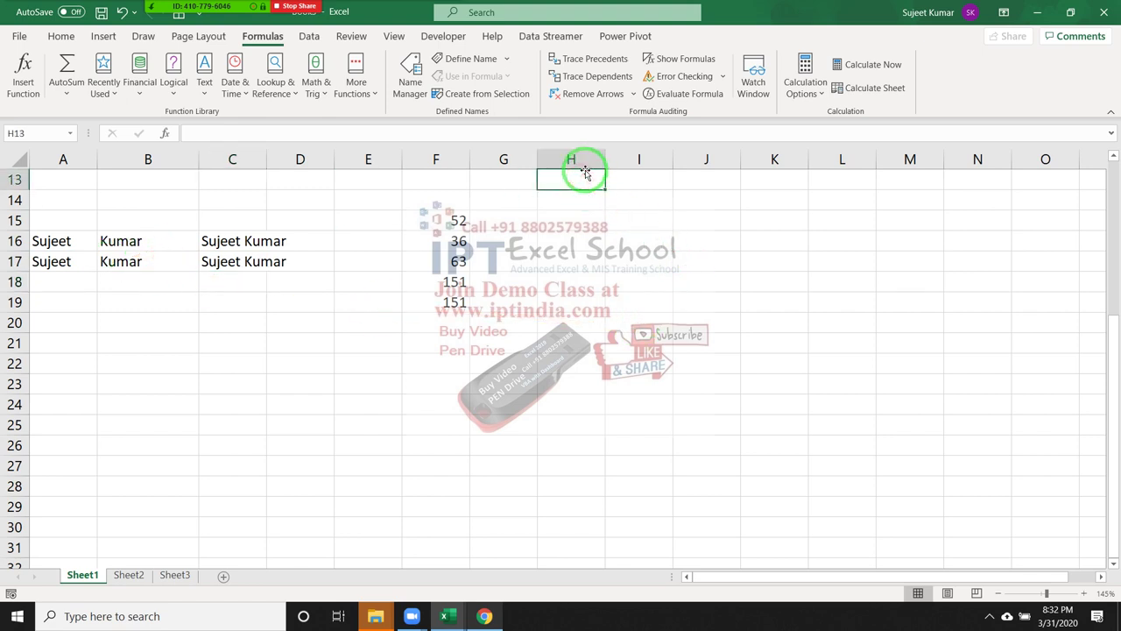
Step: Type the first name of the list in H13 and fill the name list down to H23
{"action": "type", "text": "Puj"}
{"action": "key", "text": "BackSpace"}
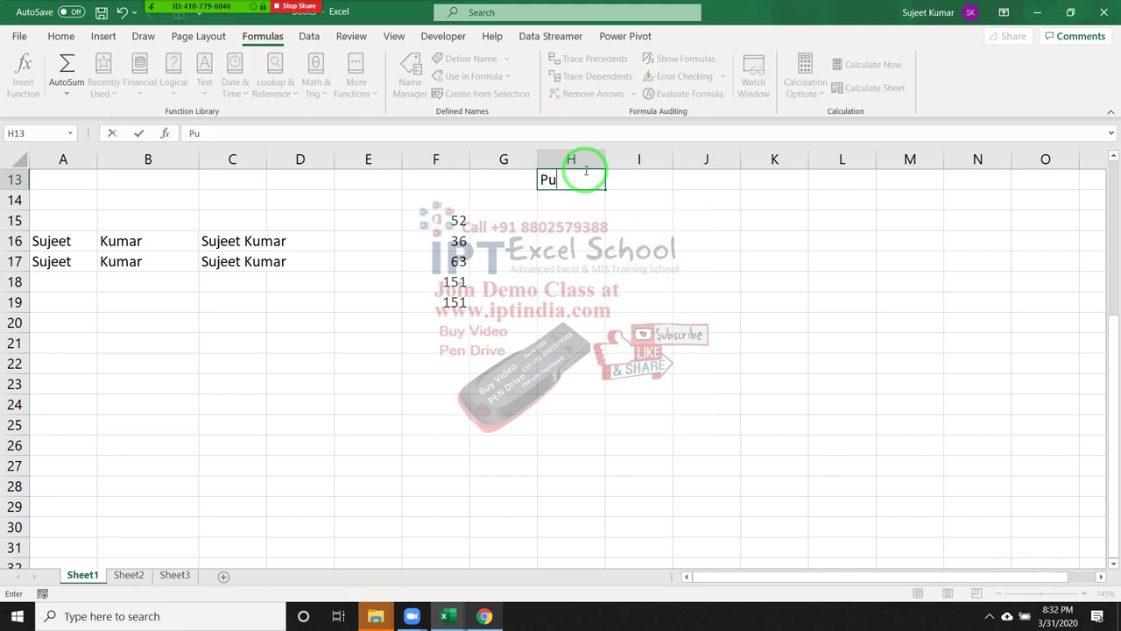
{"action": "type", "text": "ja"}
{"action": "key", "text": "Return"}
{"action": "left_click", "coordinate": [590, 178]}
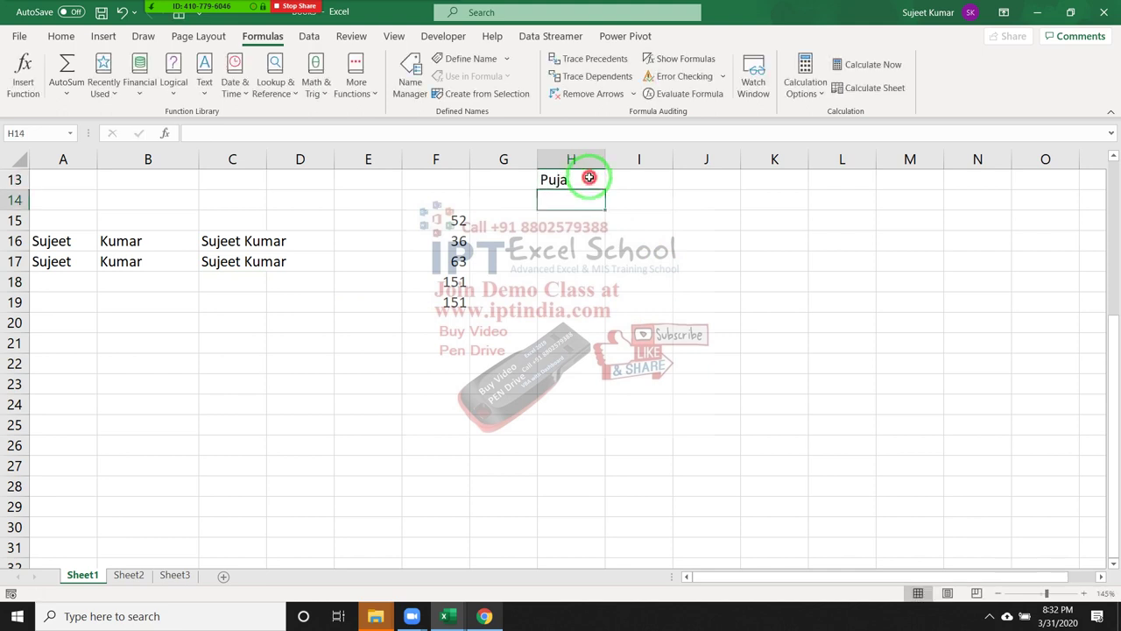
{"action": "left_click_drag", "start_coordinate": [604, 189], "coordinate": [615, 386]}
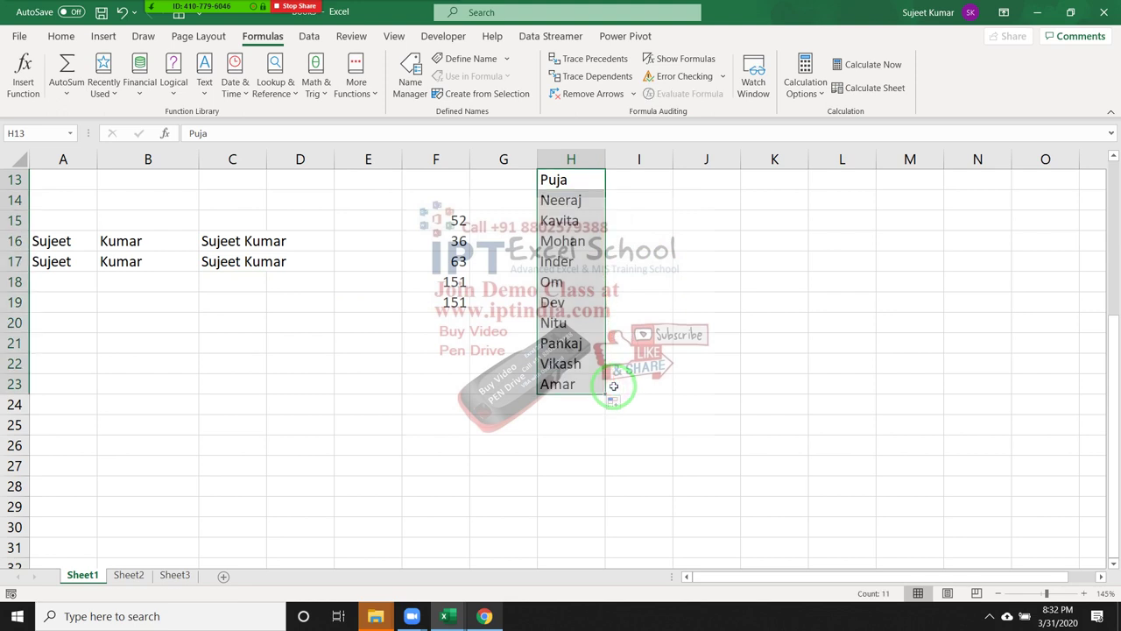
{"action": "key", "text": "Right"}
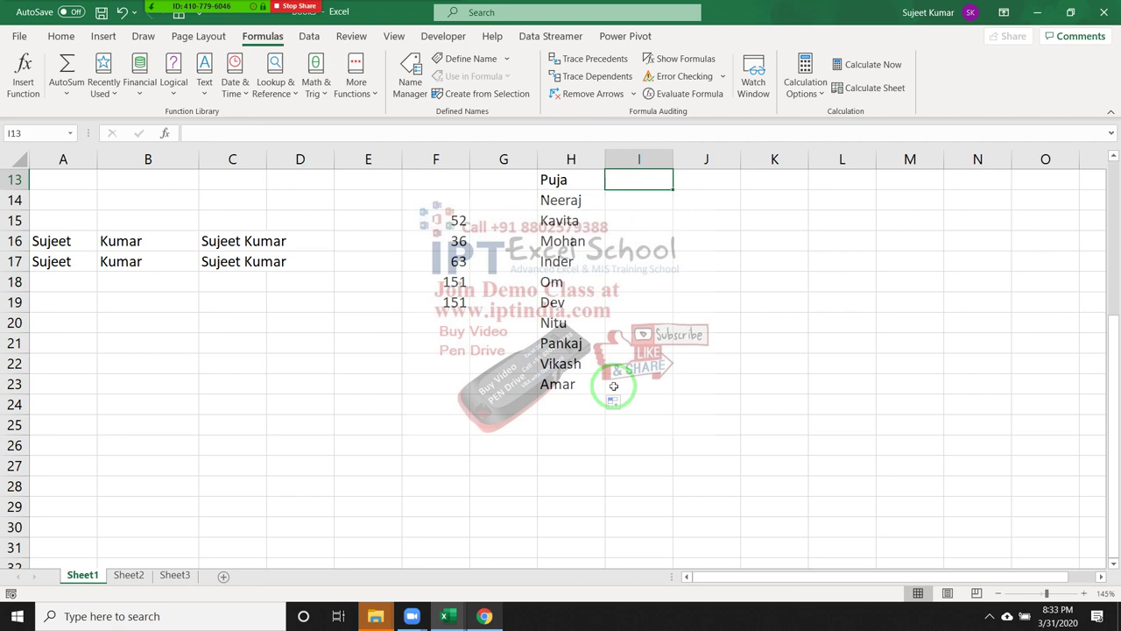
Step: Enter =CONCAT(H13:H23) in I13 to run the names together
{"action": "type", "text": "=con"}
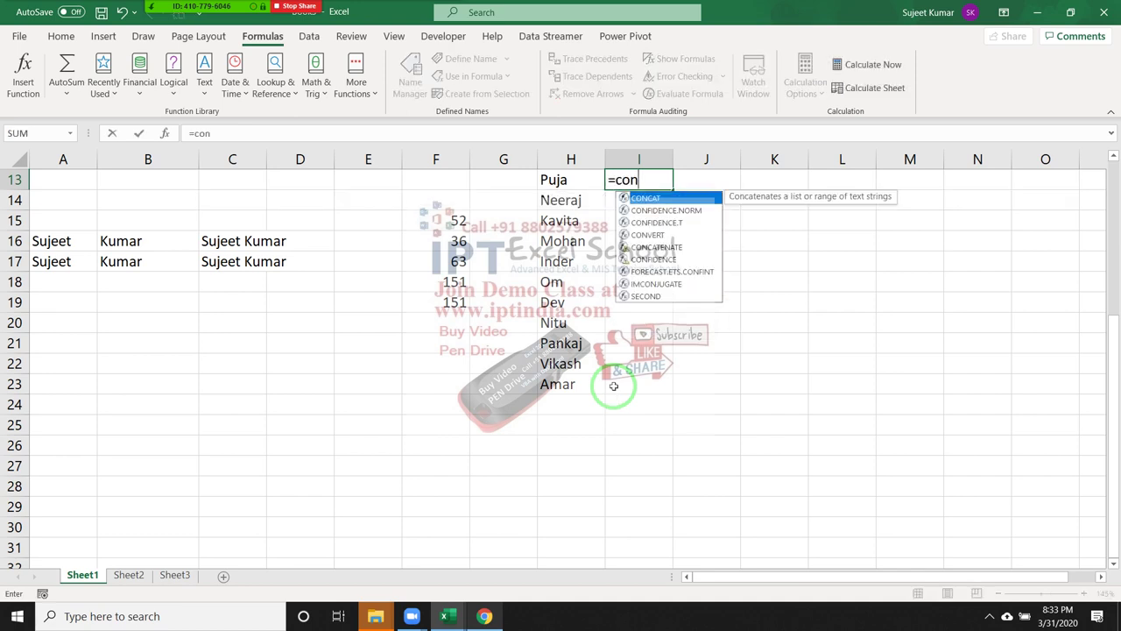
{"action": "key", "text": "Tab"}
{"action": "key", "text": "Left"}
{"action": "key", "text": "ctrl+shift+Down"}
{"action": "key", "text": "Return"}
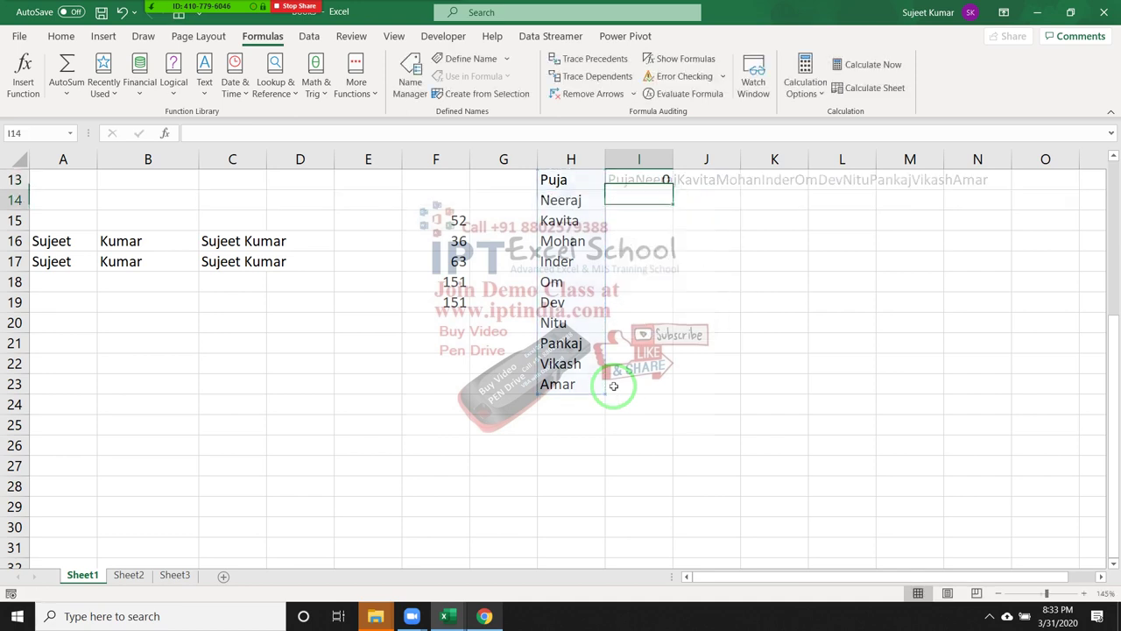
{"action": "key", "text": "Up"}
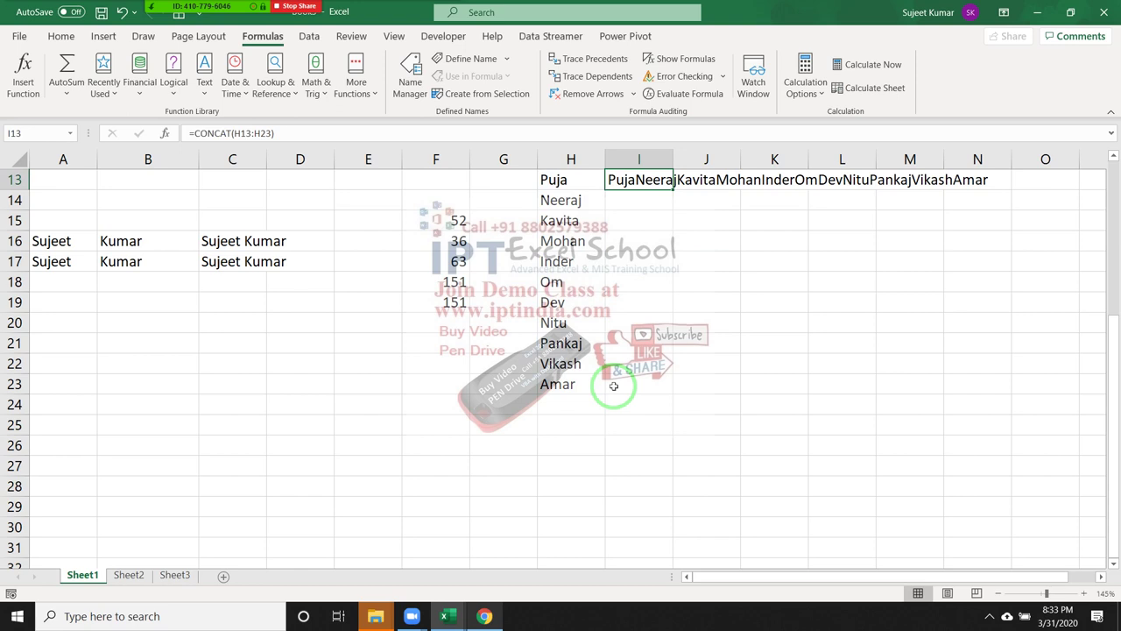
Step: Enter =TEXTJOIN(",",TRUE,H13:H23) in I14, selecting the names Puja to Amar with the mouse
{"action": "key", "text": "Down"}
{"action": "type", "text": "=t"}
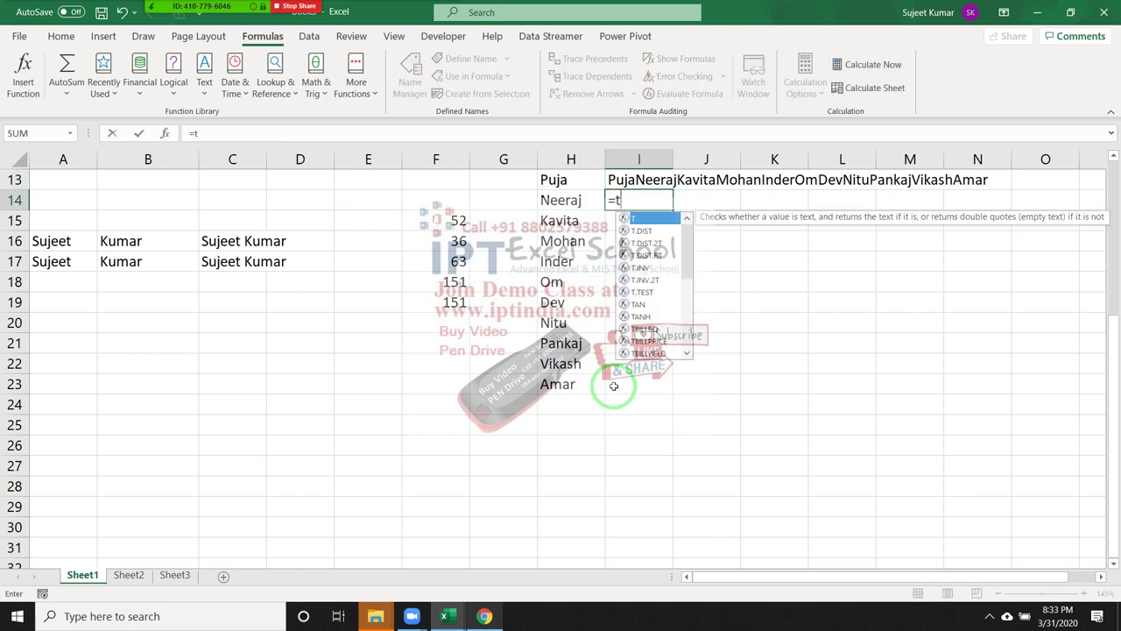
{"action": "type", "text": "e"}
{"action": "key", "text": "Down"}
{"action": "key", "text": "Tab"}
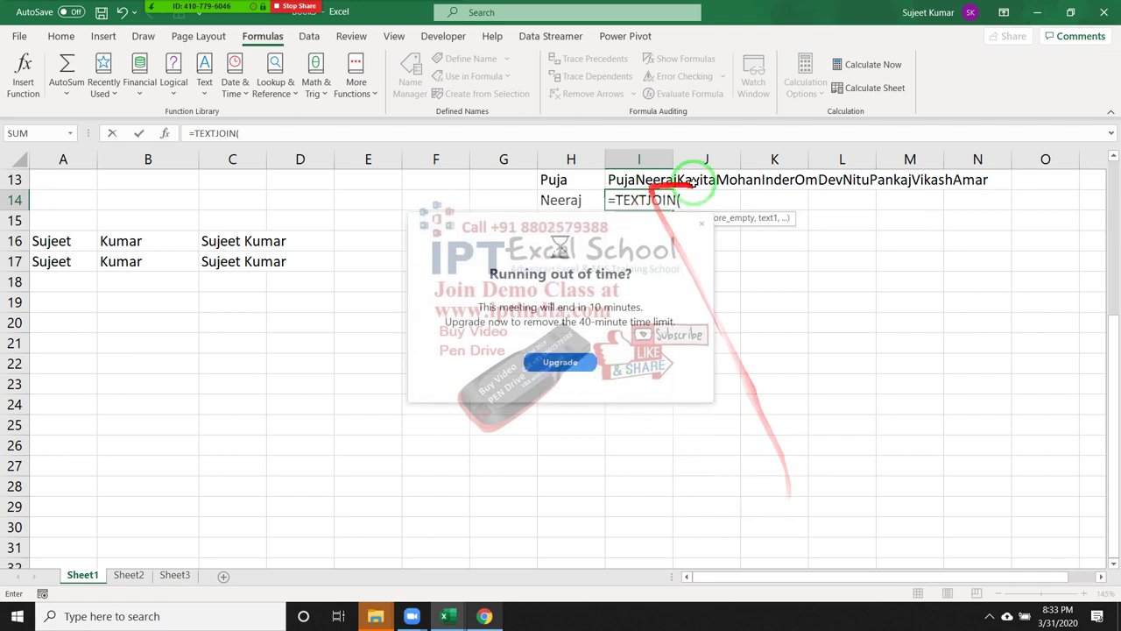
{"action": "left_click", "coordinate": [702, 223]}
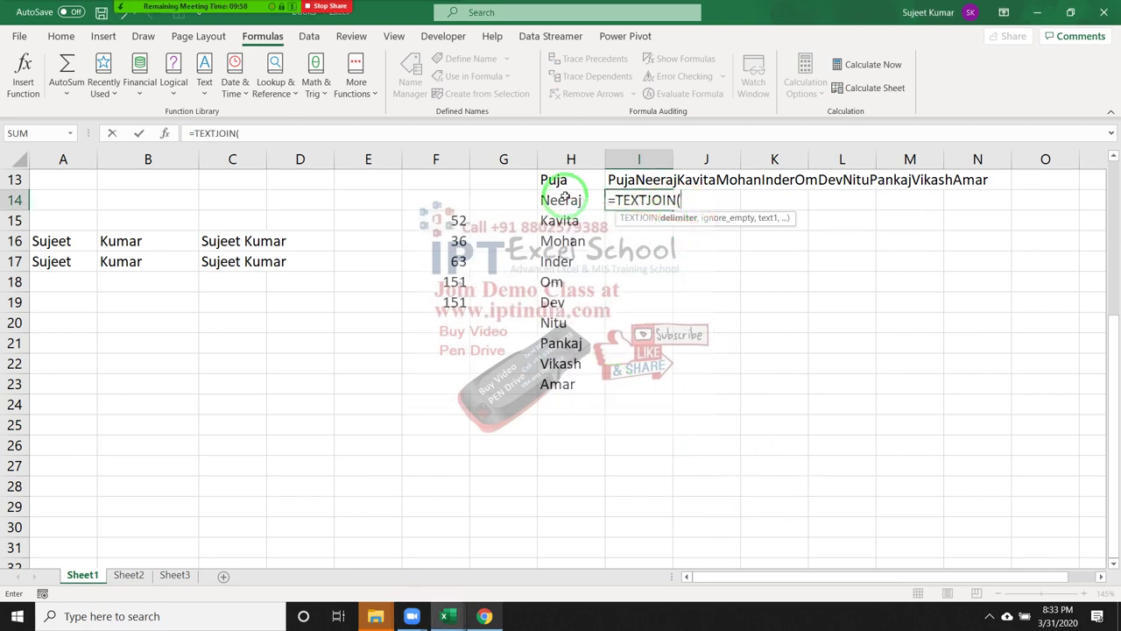
{"action": "type", "text": "\""}
{"action": "type", "text": ",\","}
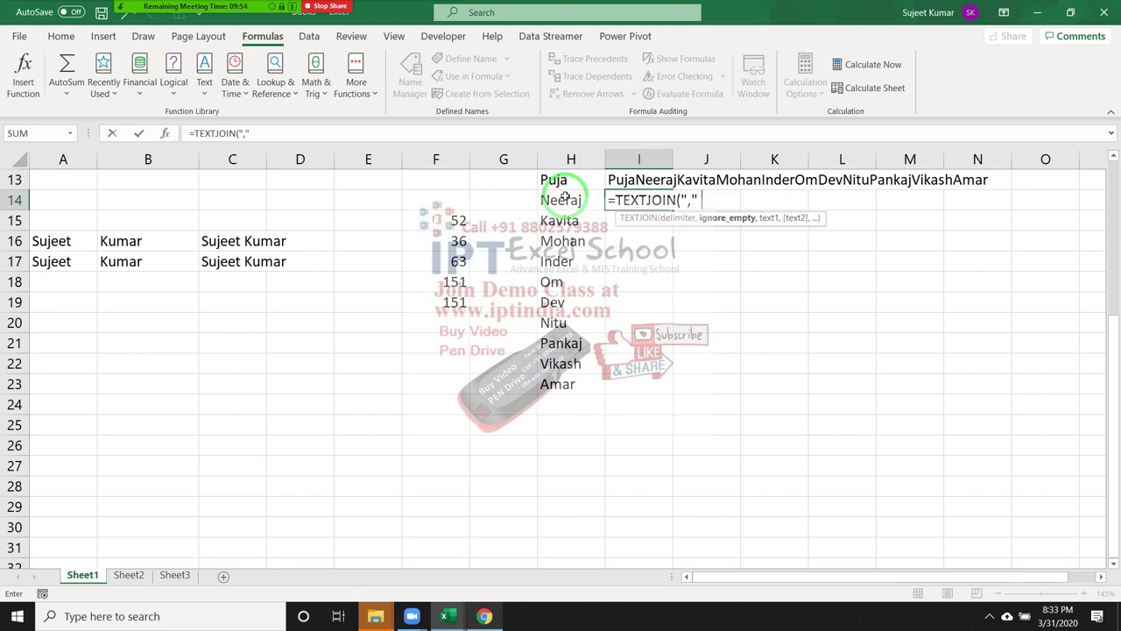
{"action": "key", "text": "Tab"}
{"action": "type", "text": ","}
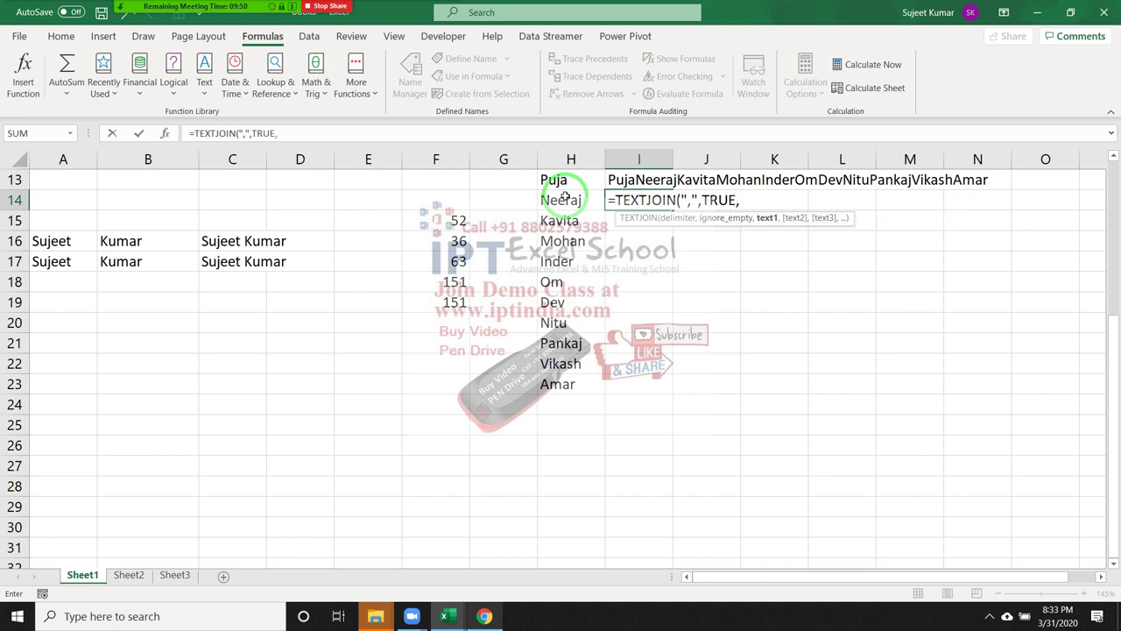
{"action": "left_click", "coordinate": [569, 179]}
{"action": "left_click_drag", "start_coordinate": [568, 179], "coordinate": [561, 384]}
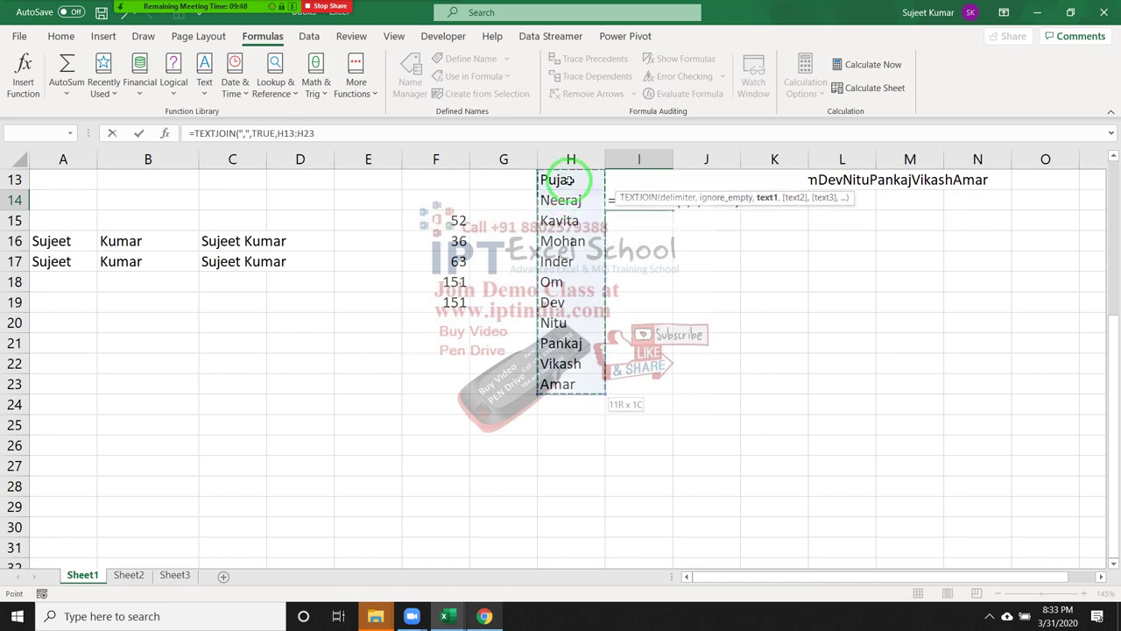
{"action": "key", "text": "ctrl+Return"}
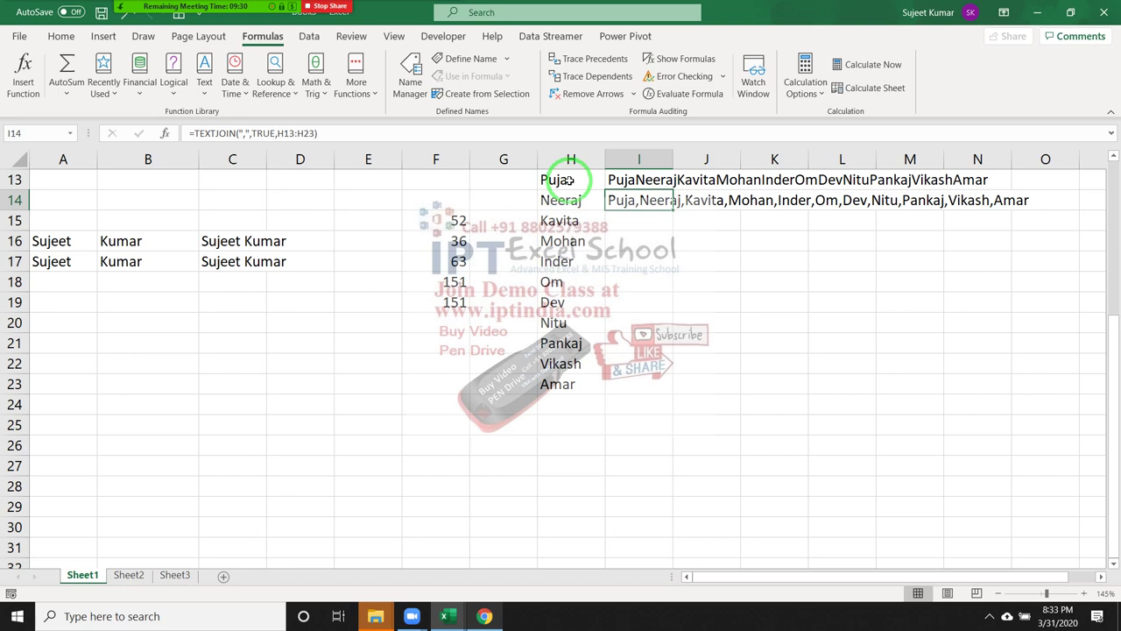
Step: Compare the CONCAT and TEXTJOIN results in I13:I14 against the name list H13:H23
{"action": "key", "text": "Up"}
{"action": "key", "text": "Down"}
{"action": "key", "text": "Up"}
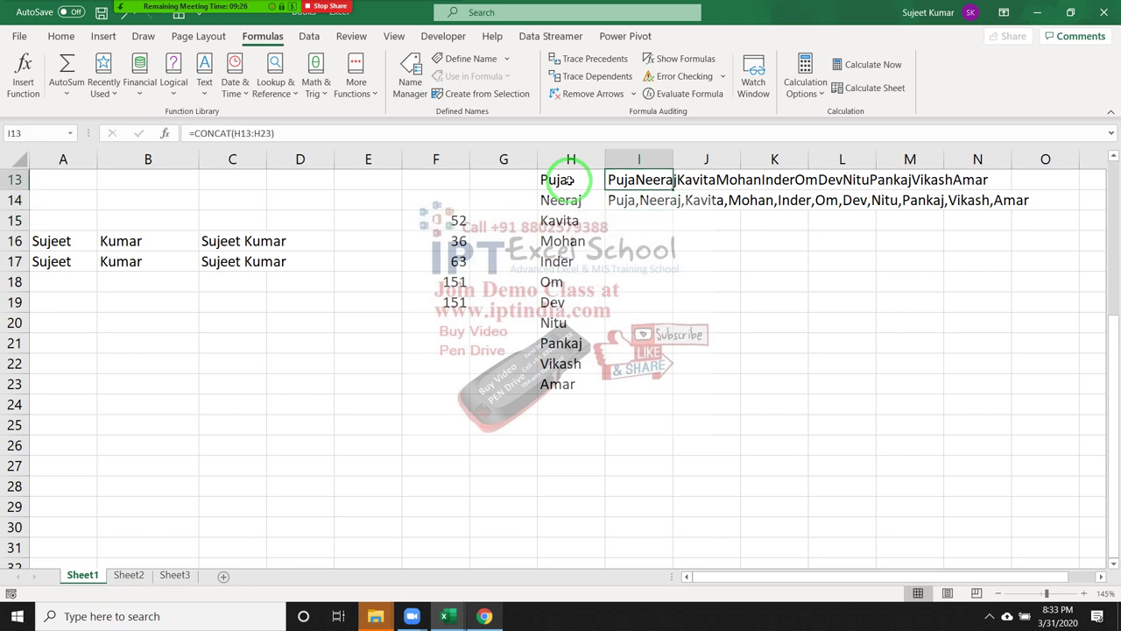
{"action": "key", "text": "Down"}
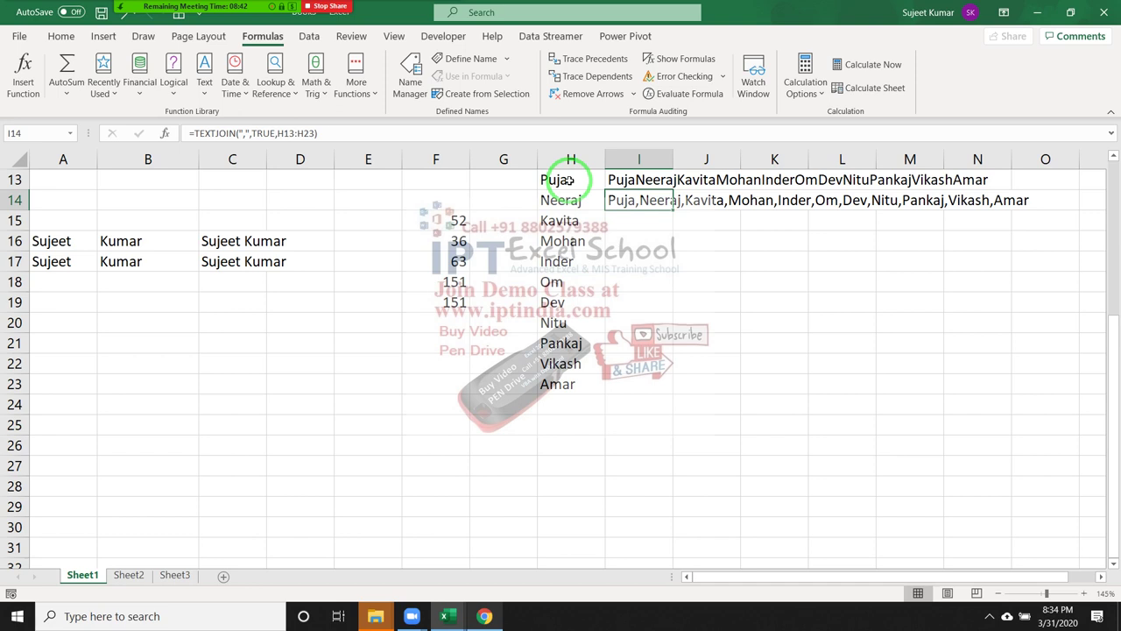
{"action": "key", "text": "Down"}
{"action": "key", "text": "shift+Right"}
{"action": "key", "text": "shift+Right"}
{"action": "key", "text": "shift+Right"}
{"action": "key", "text": "shift+Right"}
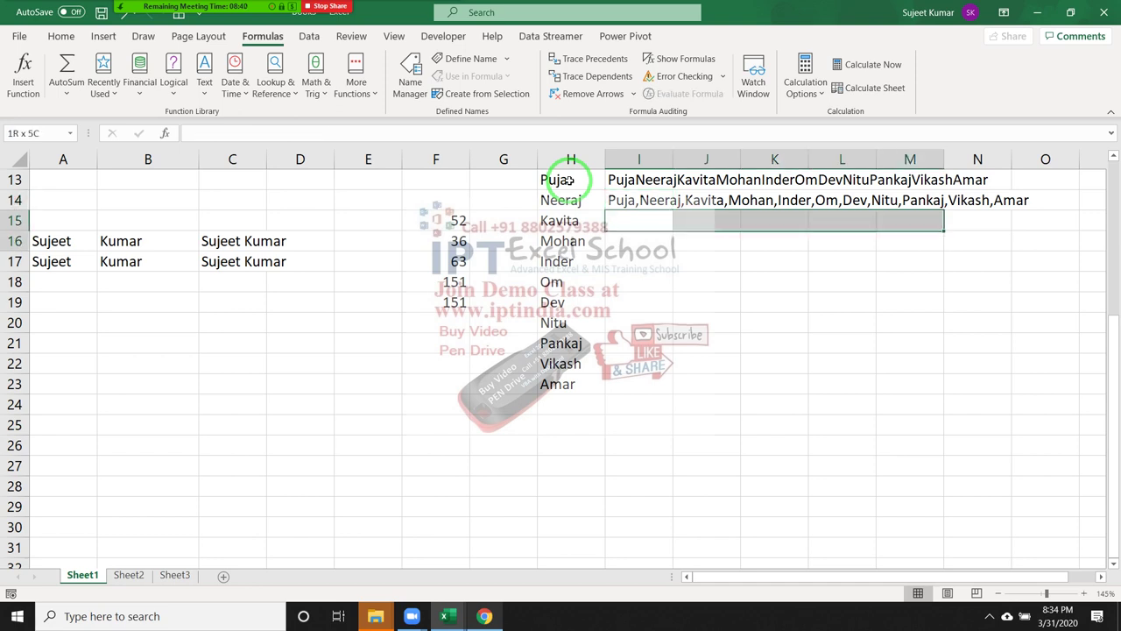
{"action": "key", "text": "shift+Down"}
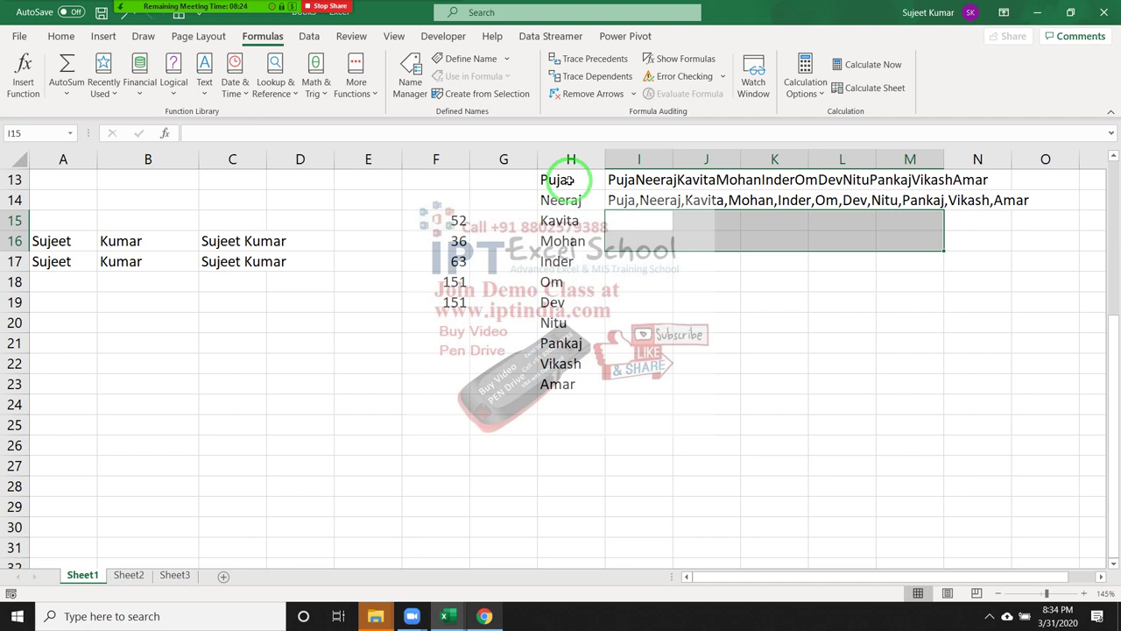
{"action": "key", "text": "Up"}
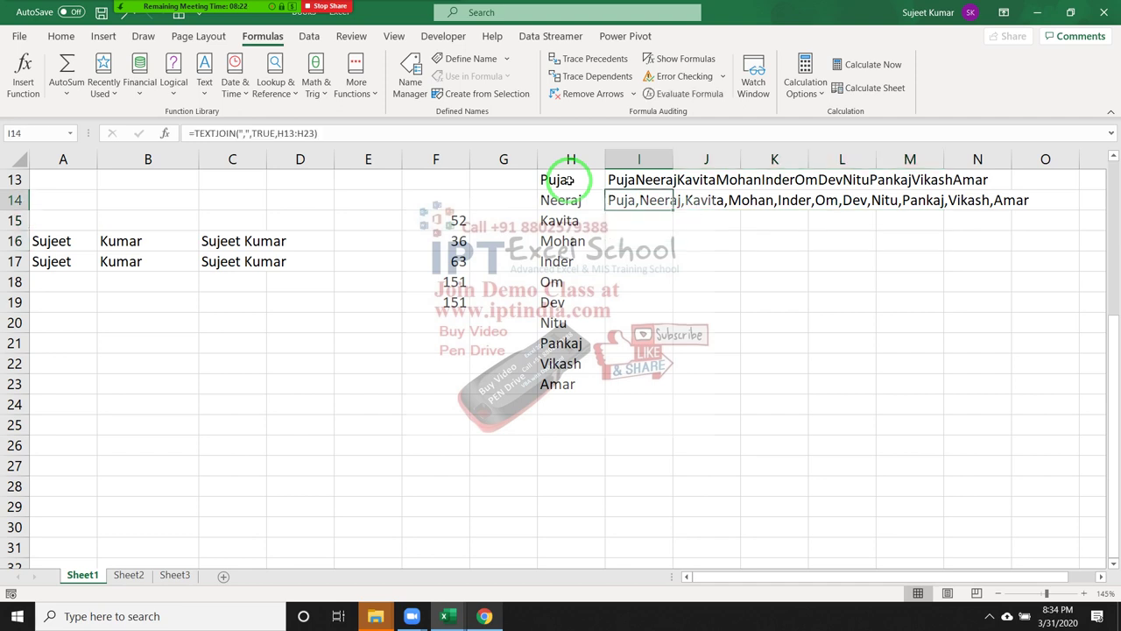
{"action": "key", "text": "Left"}
{"action": "key", "text": "Up"}
{"action": "key", "text": "ctrl+shift+Down"}
{"action": "key", "text": "Right"}
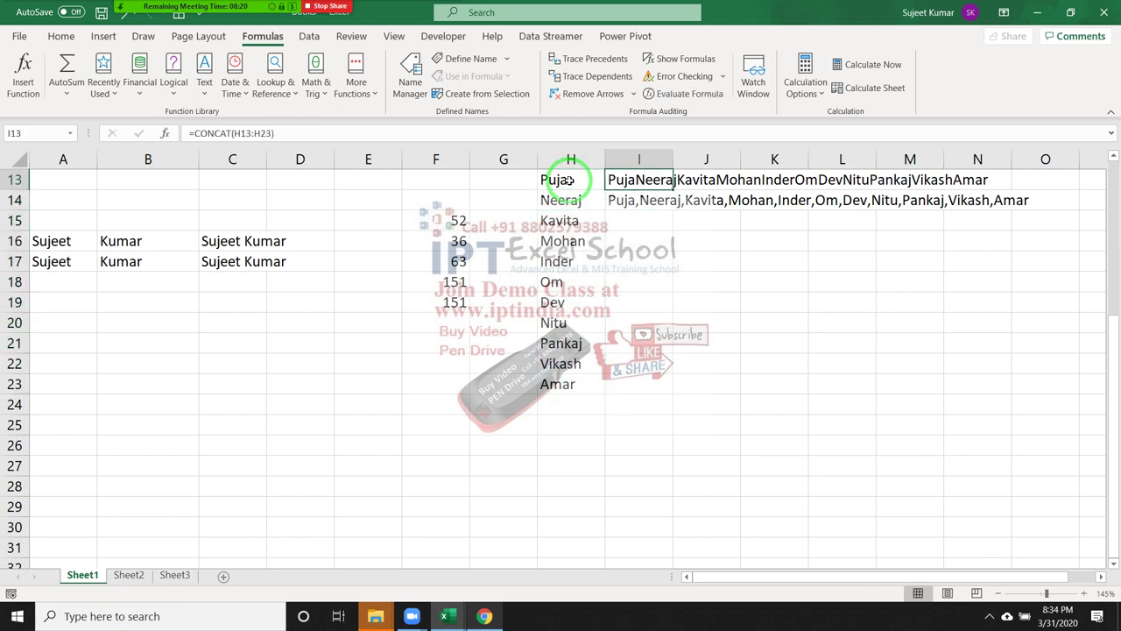
{"action": "key", "text": "shift+Down"}
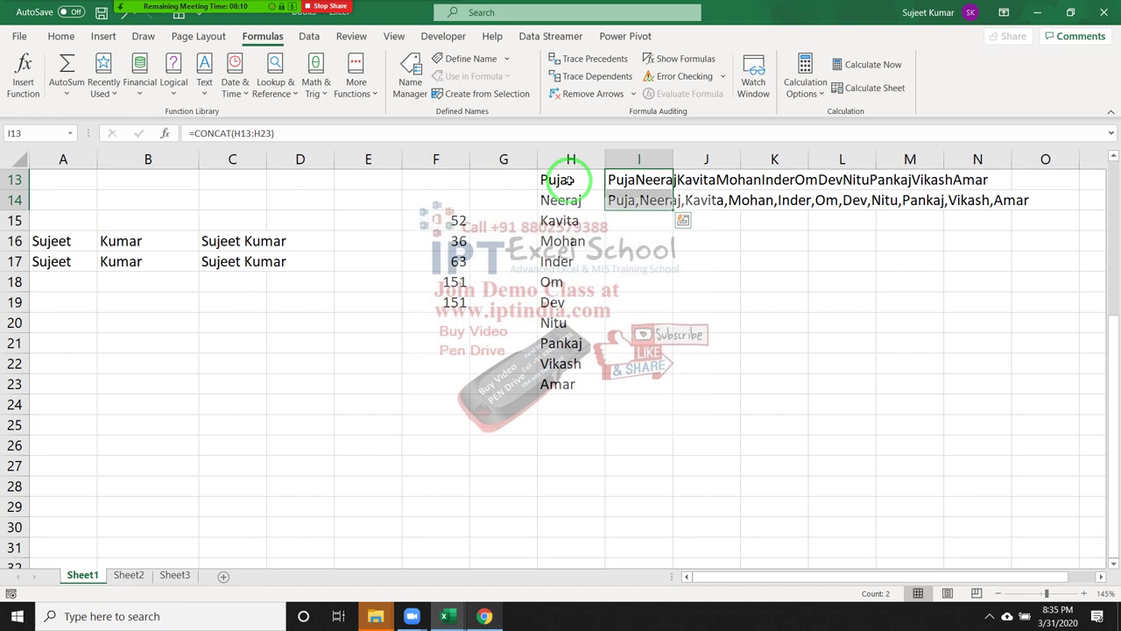
Step: Put today's date 3/31/2020 in B22 and =B22+20 in C22, giving 4/20/2020
{"action": "left_click", "coordinate": [101, 354]}
{"action": "key", "text": "ctrl+semicolon"}
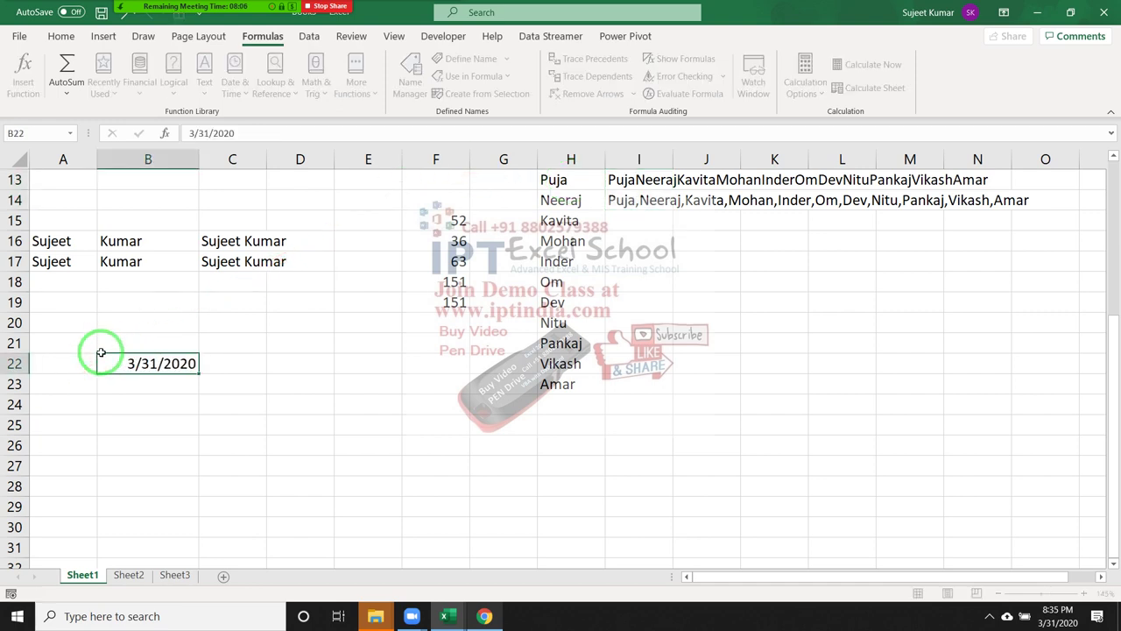
{"action": "key", "text": "Tab"}
{"action": "type", "text": "="}
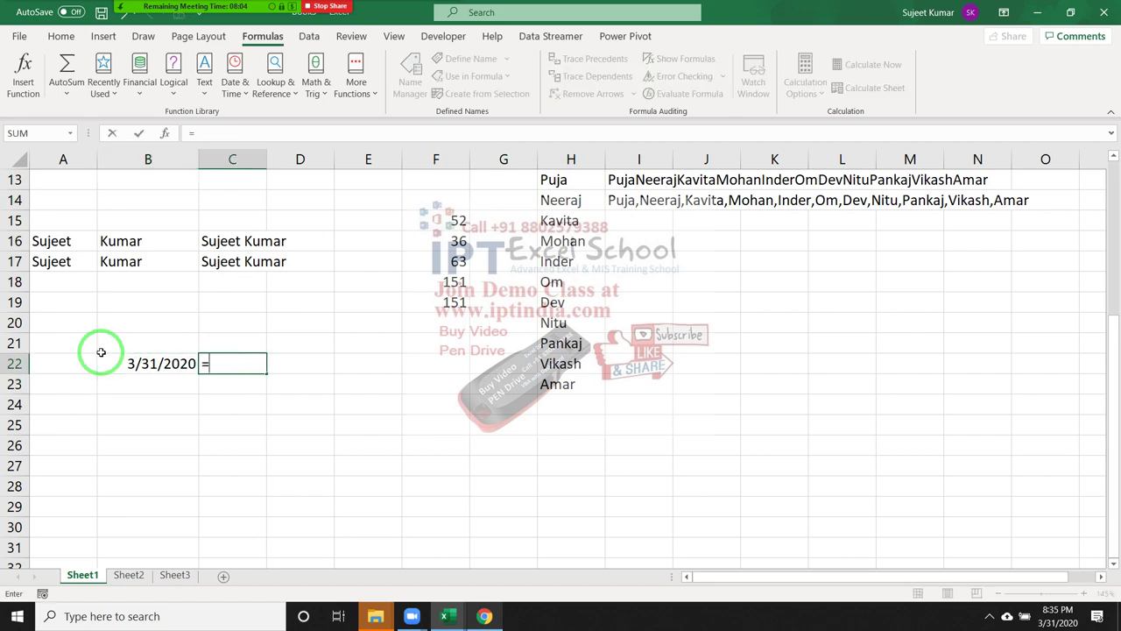
{"action": "left_click", "coordinate": [101, 354]}
{"action": "type", "text": "+20"}
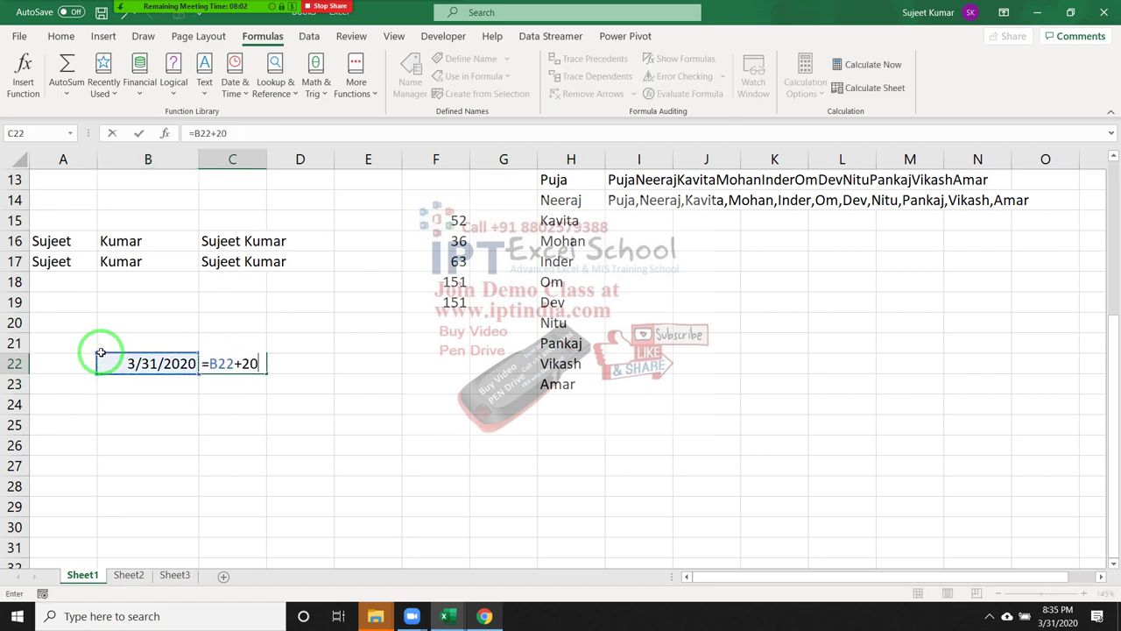
{"action": "key", "text": "Return"}
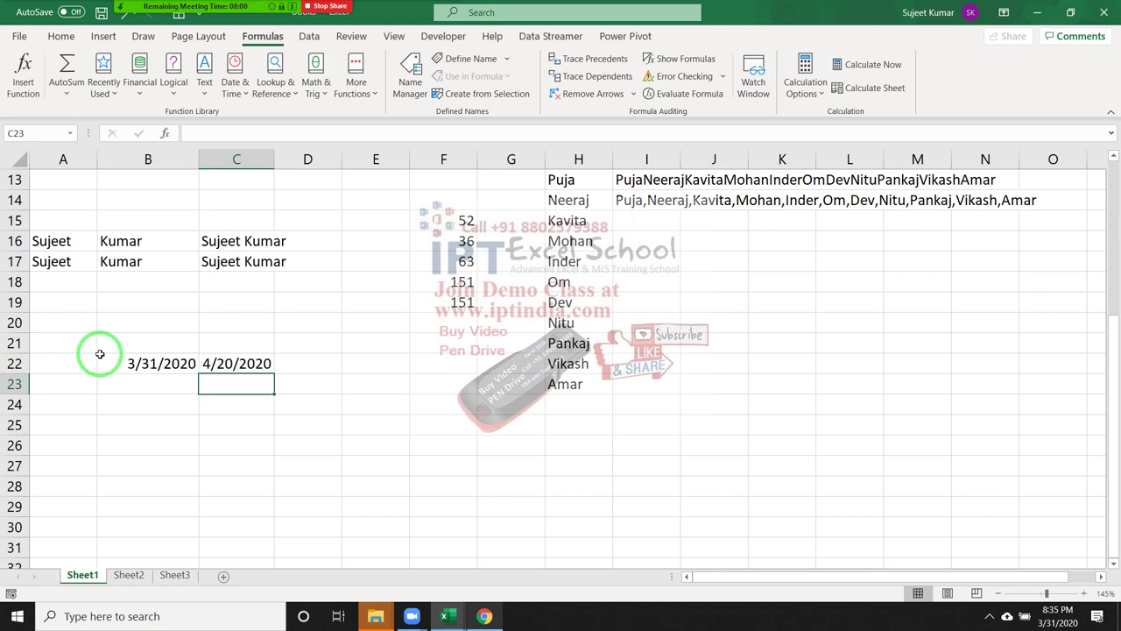
{"action": "key", "text": "Right"}
{"action": "key", "text": "Up"}
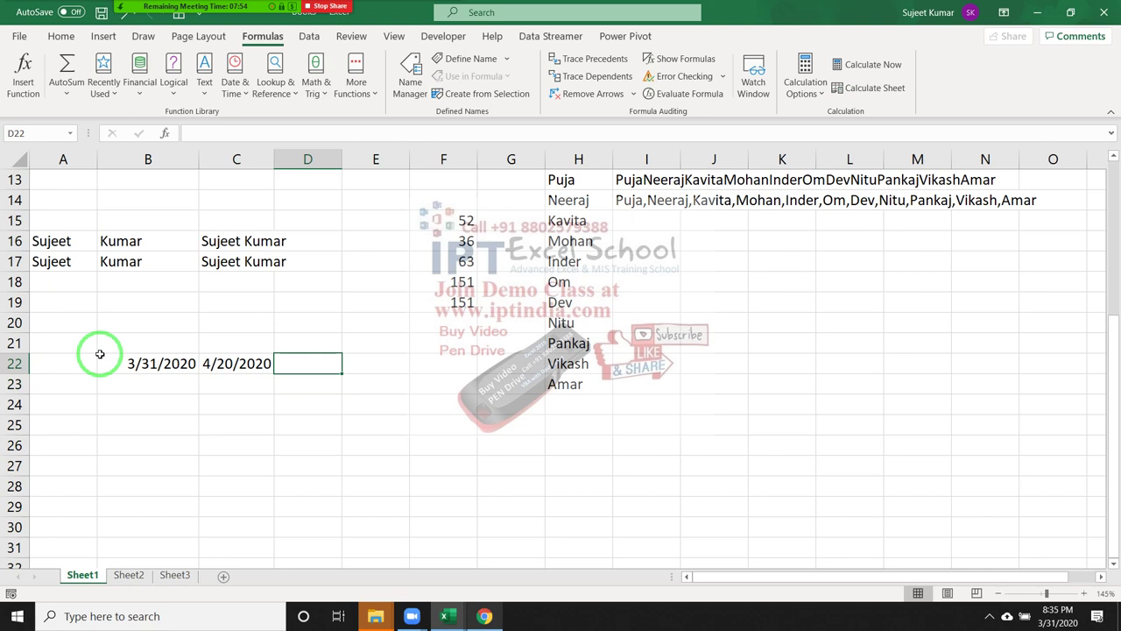
Step: Enter =B22&" To "&C22 in D22, which shows 43921 To 43941
{"action": "type", "text": "="}
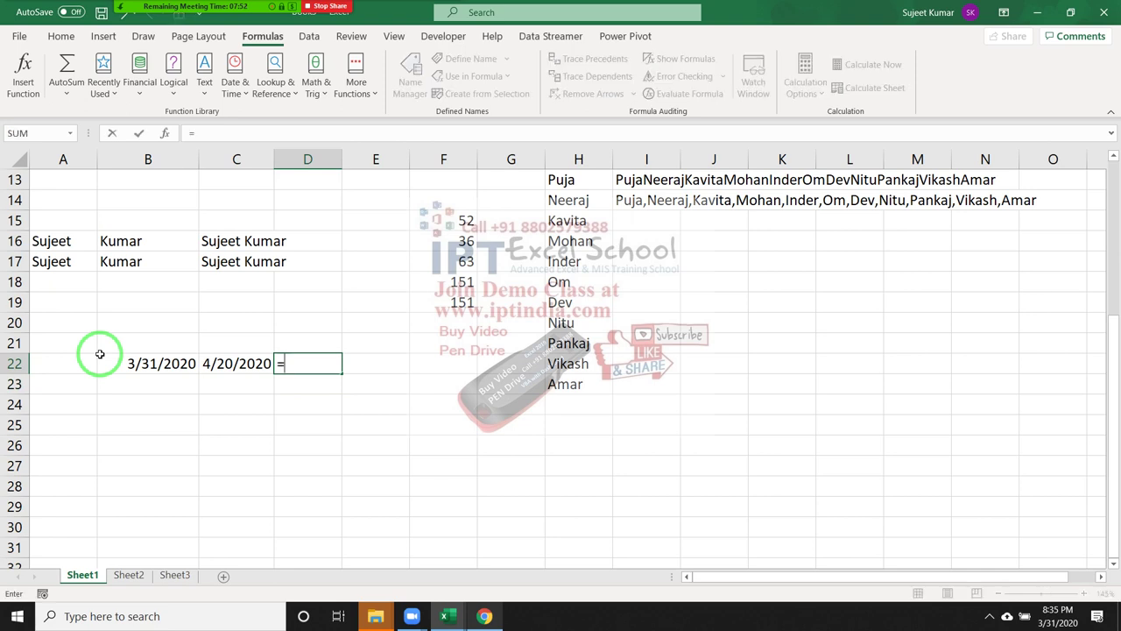
{"action": "left_click", "coordinate": [99, 354]}
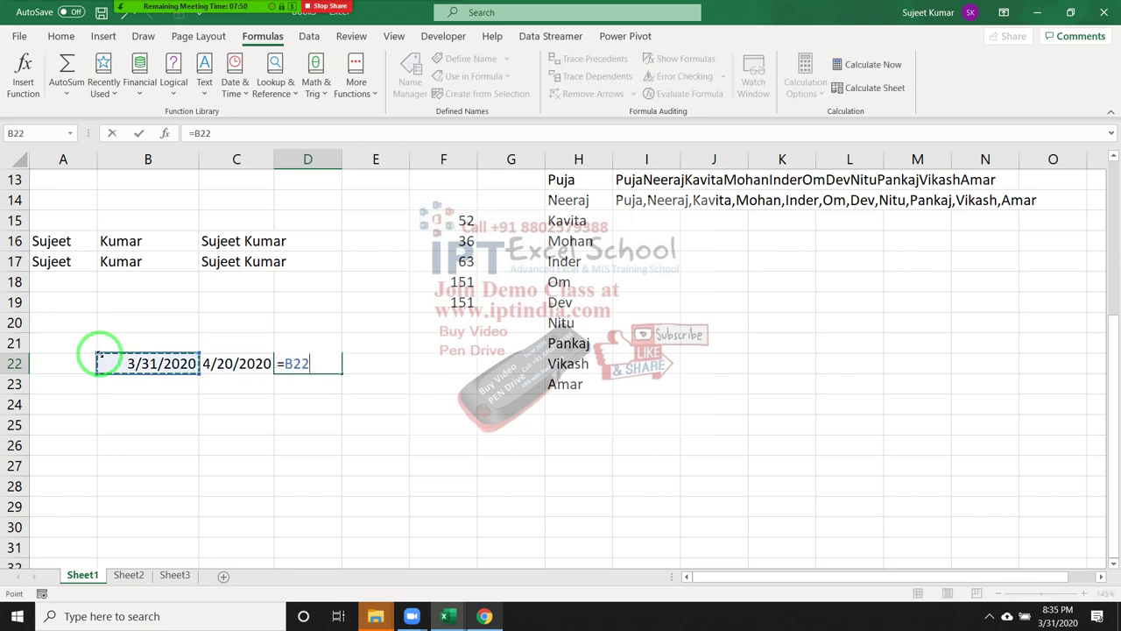
{"action": "type", "text": "&\""}
{"action": "type", "text": " To \""}
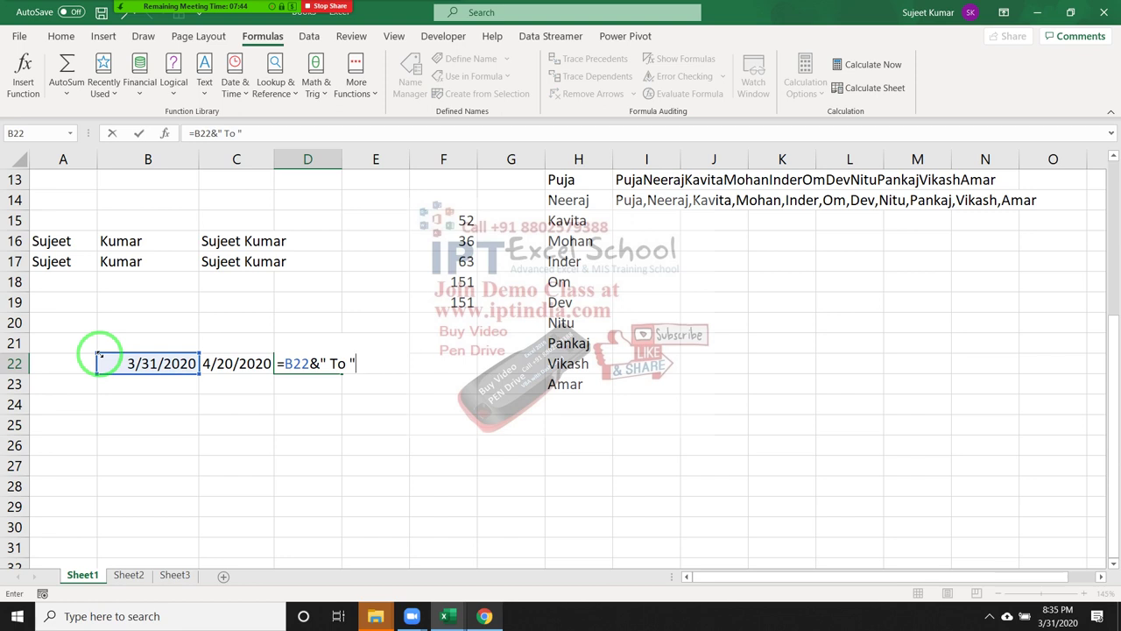
{"action": "type", "text": "&"}
{"action": "key", "text": "Left"}
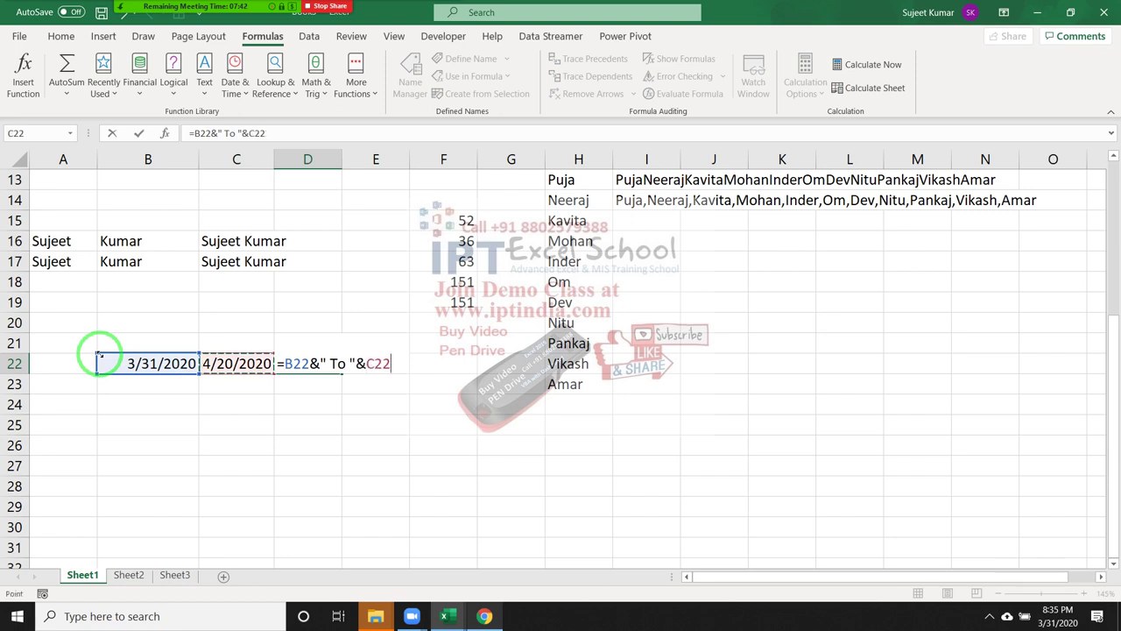
{"action": "key", "text": "Return"}
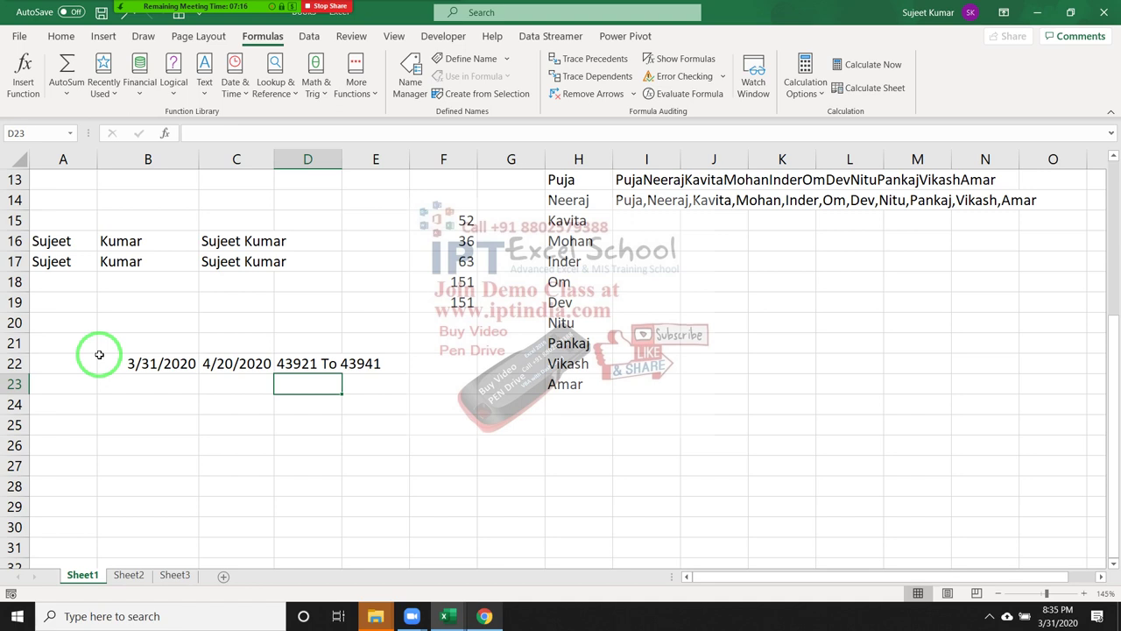
Step: Enter =TEXT(B22,"DD-MMM-YYYY") in B23 to show 31-Mar-2020
{"action": "key", "text": "Left"}
{"action": "key", "text": "Left"}
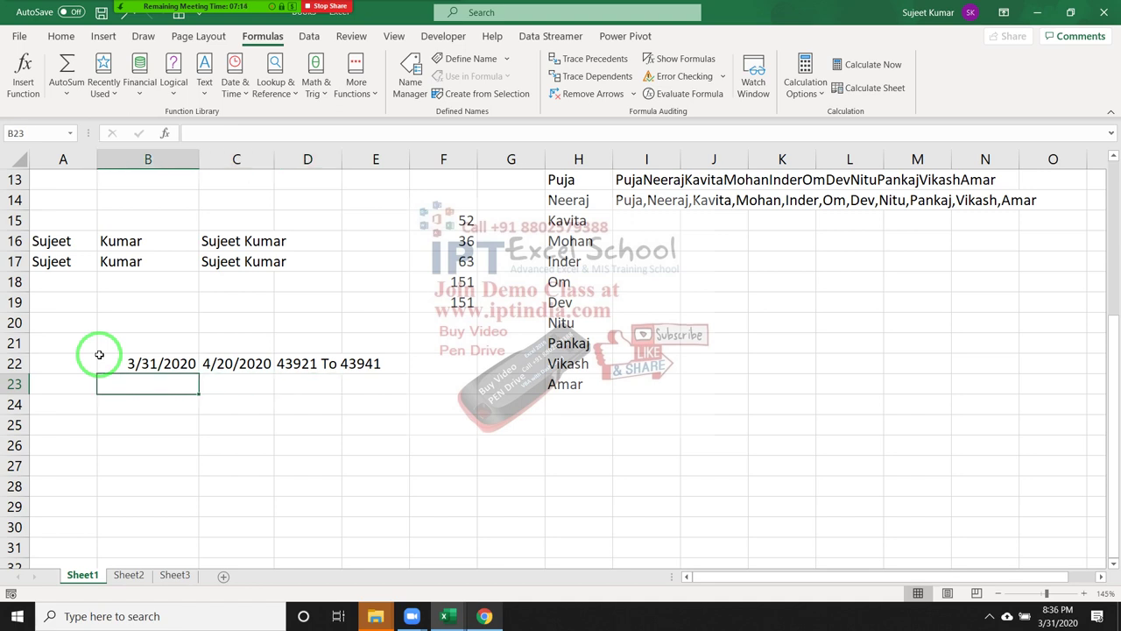
{"action": "type", "text": "="}
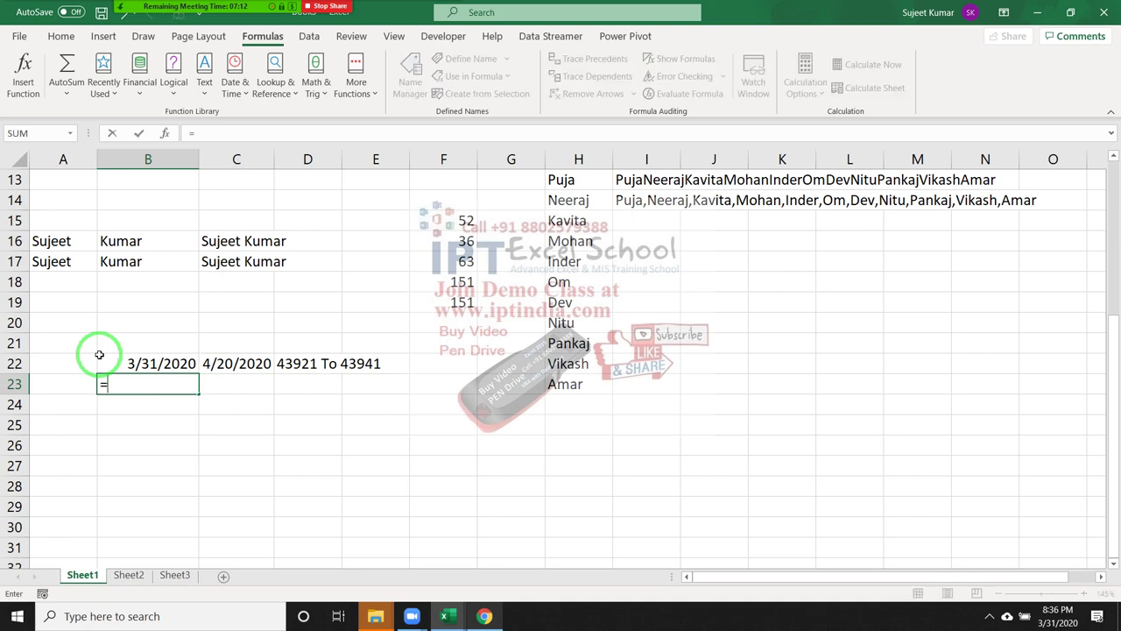
{"action": "type", "text": "te"}
{"action": "key", "text": "Tab"}
{"action": "left_click", "coordinate": [99, 354]}
{"action": "type", "text": ","}
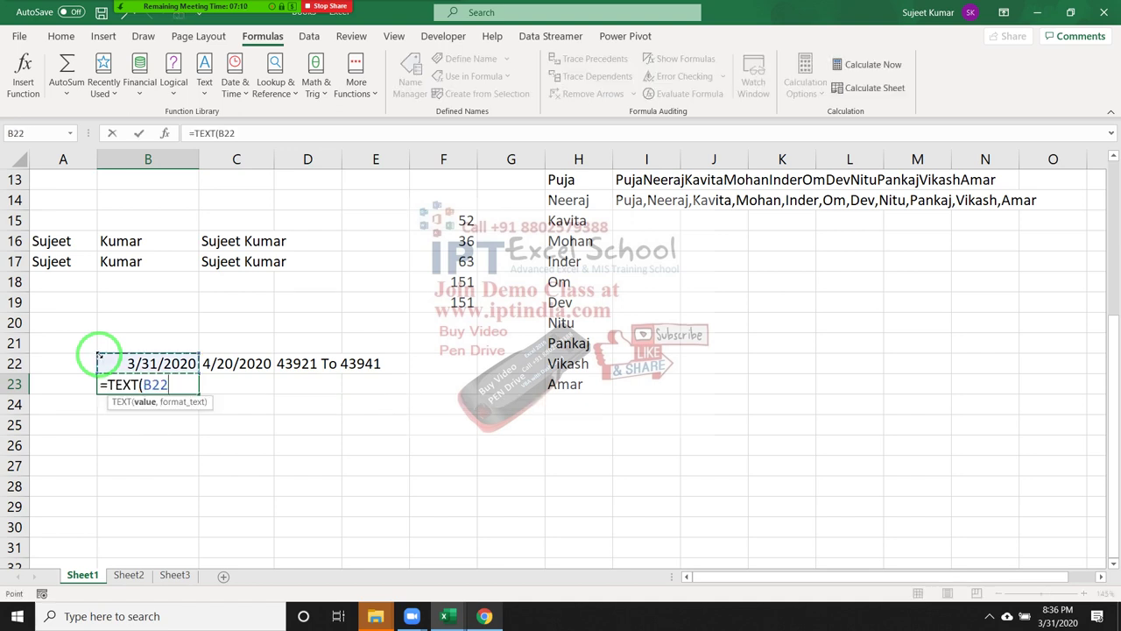
{"action": "type", "text": "\""}
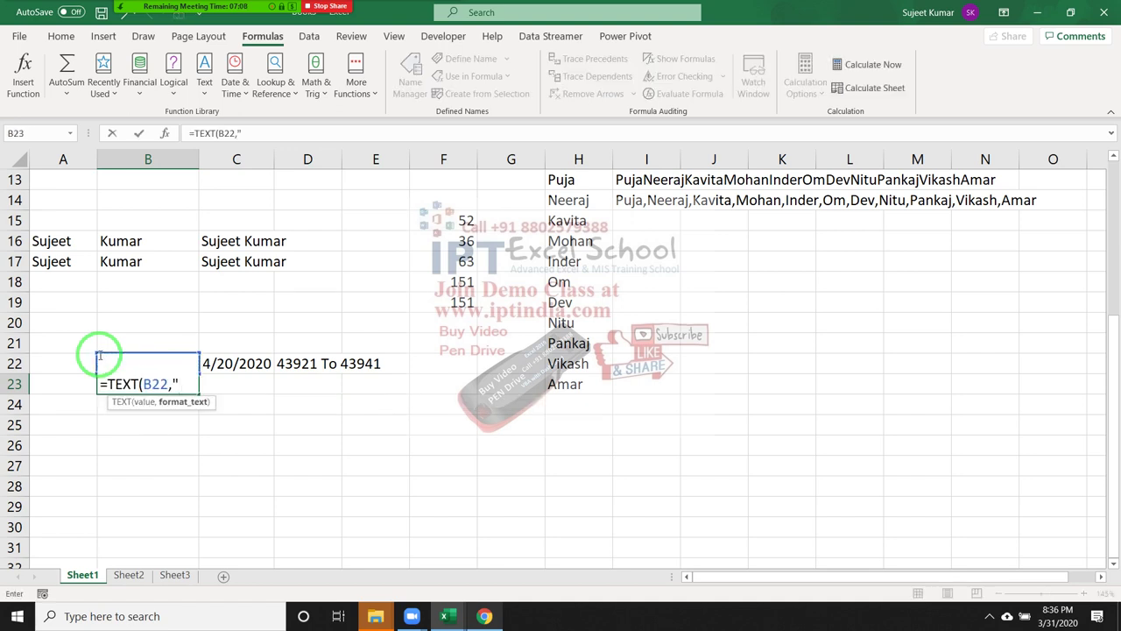
{"action": "key", "text": "BackSpace"}
{"action": "key", "text": "BackSpace"}
{"action": "type", "text": ","}
{"action": "type", "text": "\"DD"}
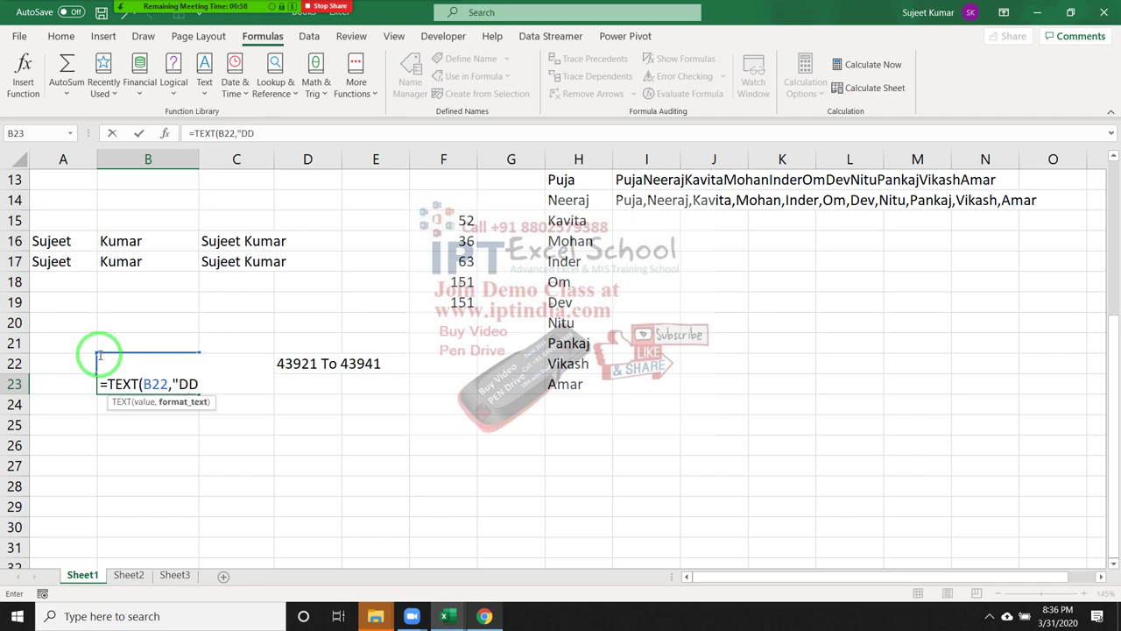
{"action": "type", "text": "-MMM-"}
{"action": "type", "text": "YYY"}
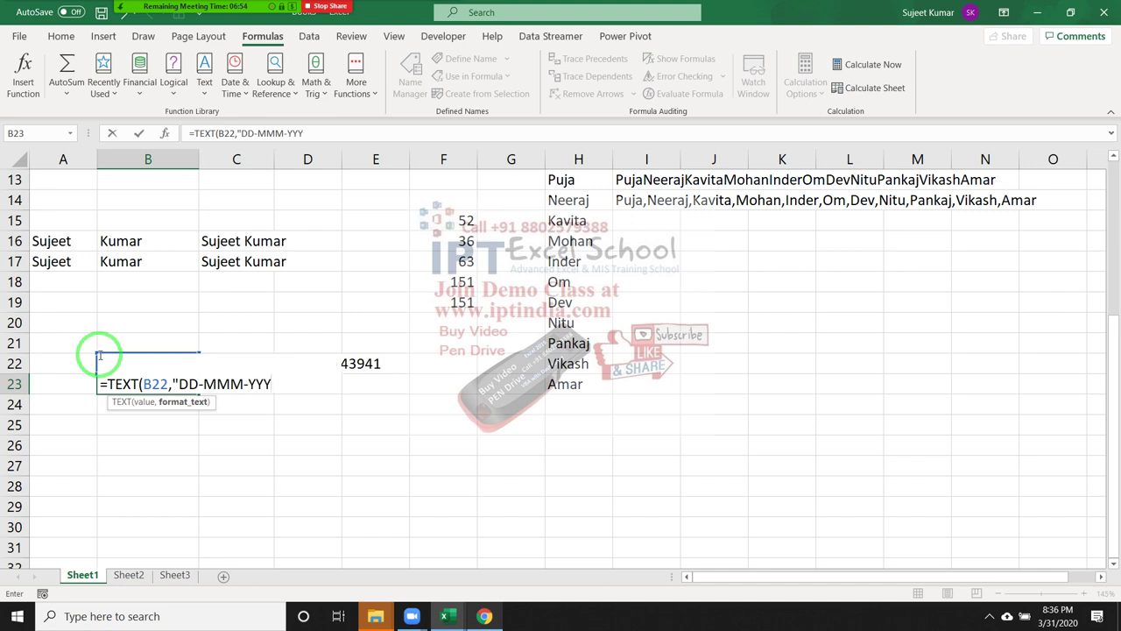
{"action": "type", "text": "Y\""}
{"action": "key", "text": "Return"}
{"action": "key", "text": "Up"}
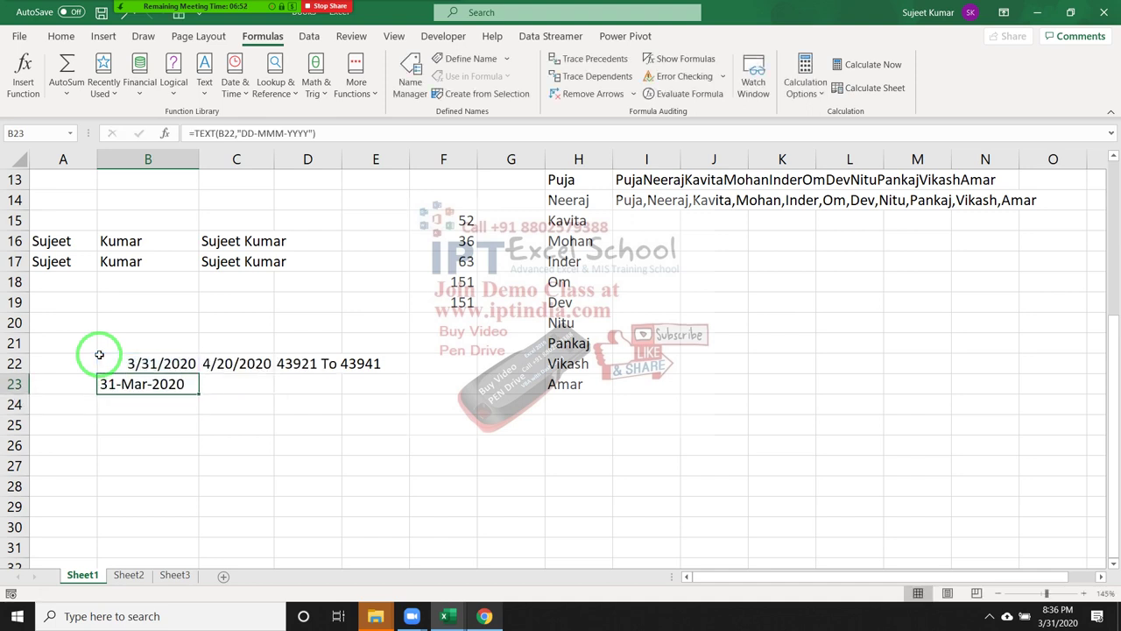
Step: Fill the TEXT formula right into C23 and the joining formula down into D23
{"action": "key", "text": "Right"}
{"action": "key", "text": "ctrl+r"}
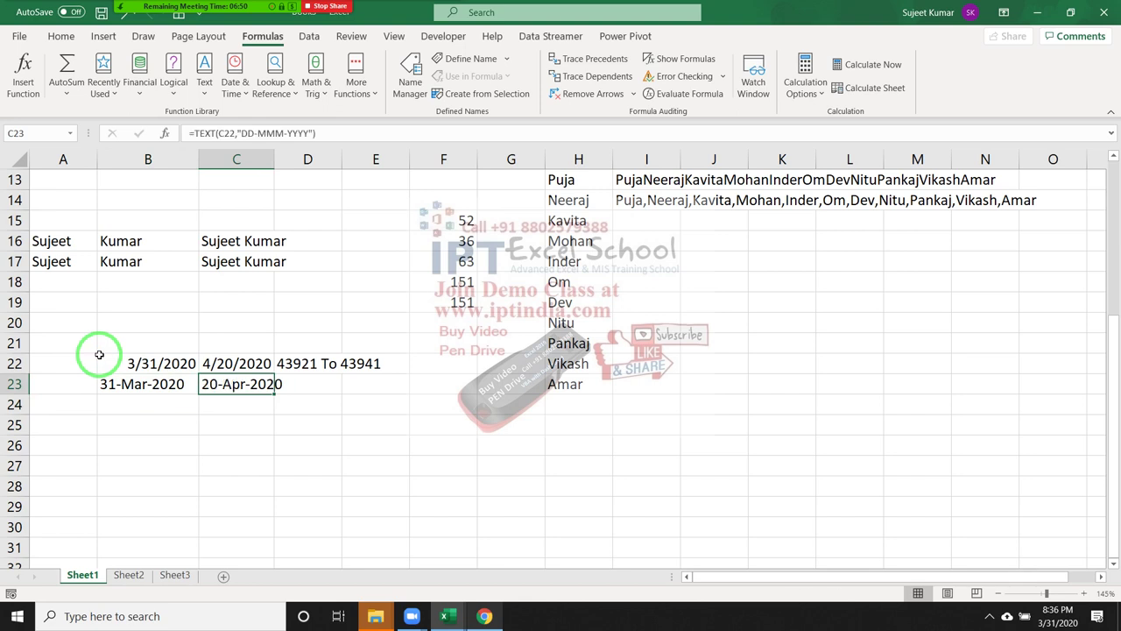
{"action": "key", "text": "Right"}
{"action": "key", "text": "ctrl+d"}
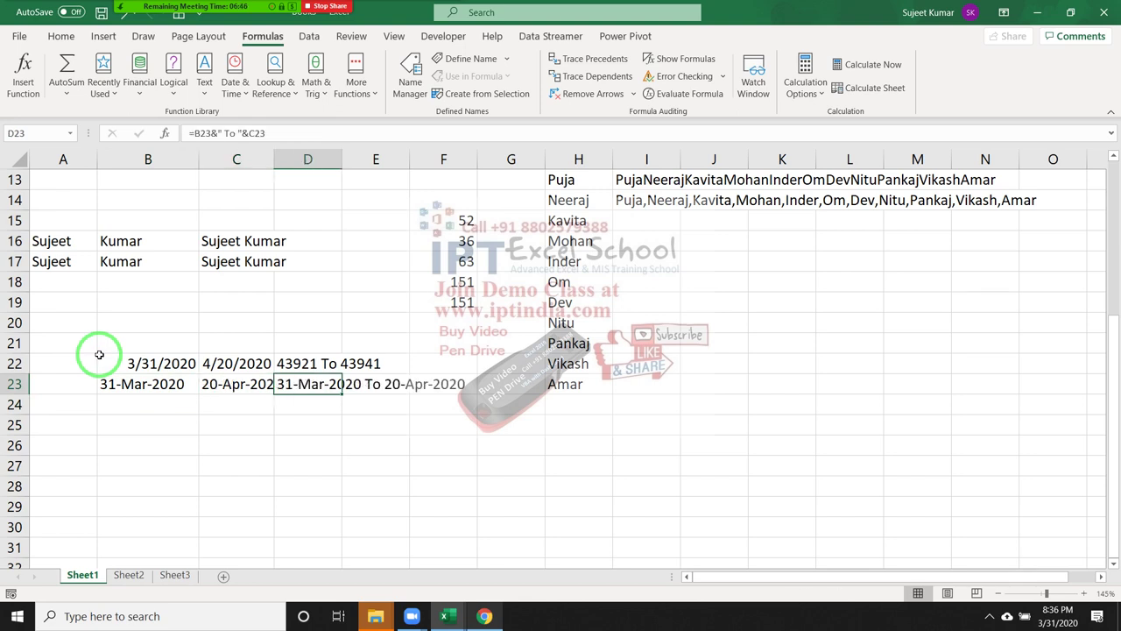
{"action": "key", "text": "Left"}
{"action": "key", "text": "Left"}
Step: Clear the trial formulas from B23:D23
{"action": "key", "text": "shift+Right"}
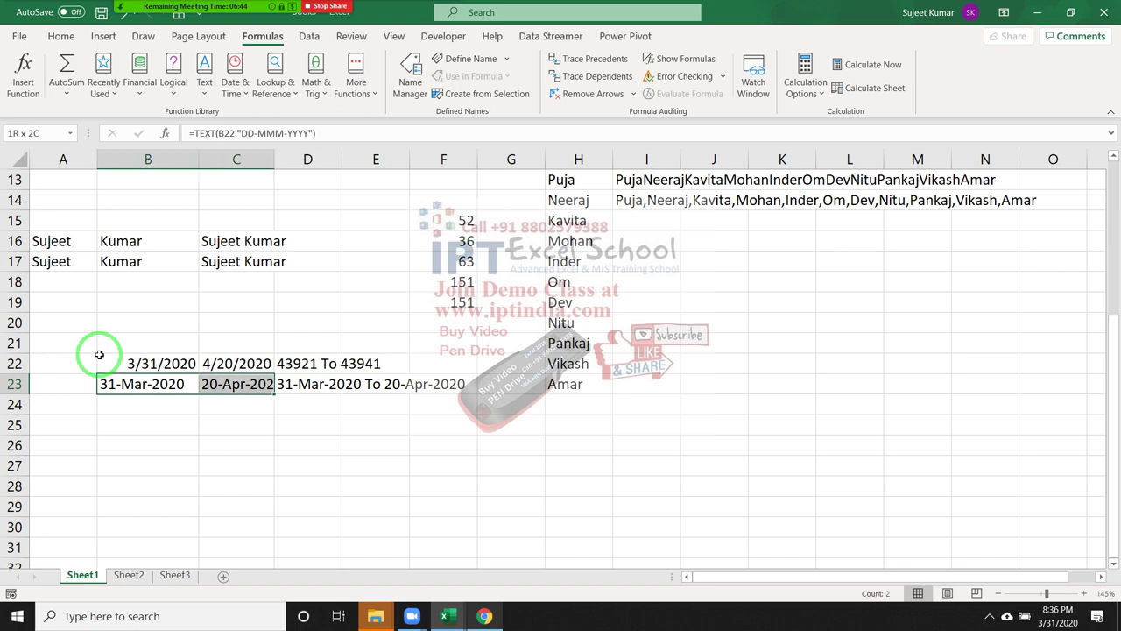
{"action": "key", "text": "shift+Right"}
{"action": "key", "text": "Delete"}
{"action": "key", "text": "Right"}
{"action": "key", "text": "Up"}
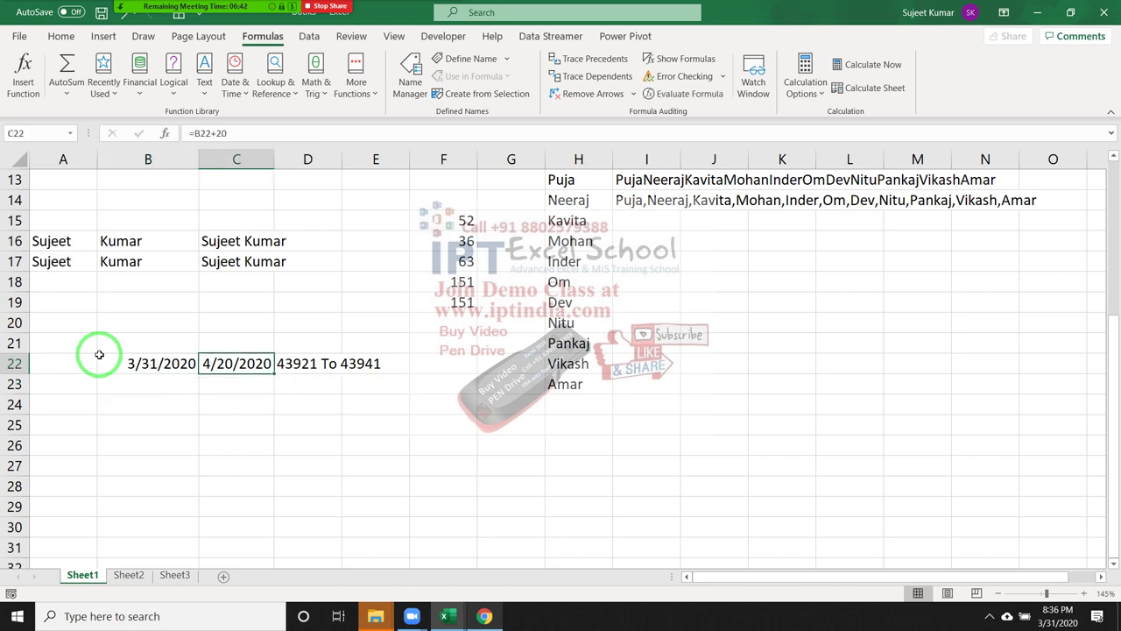
{"action": "key", "text": "Right"}
Step: In D22, wrap the B22 reference in TEXT with the "DD-MMM-YY" format
{"action": "key", "text": "F2"}
{"action": "key", "text": "Left"}
{"action": "key", "text": "Left"}
{"action": "key", "text": "Left"}
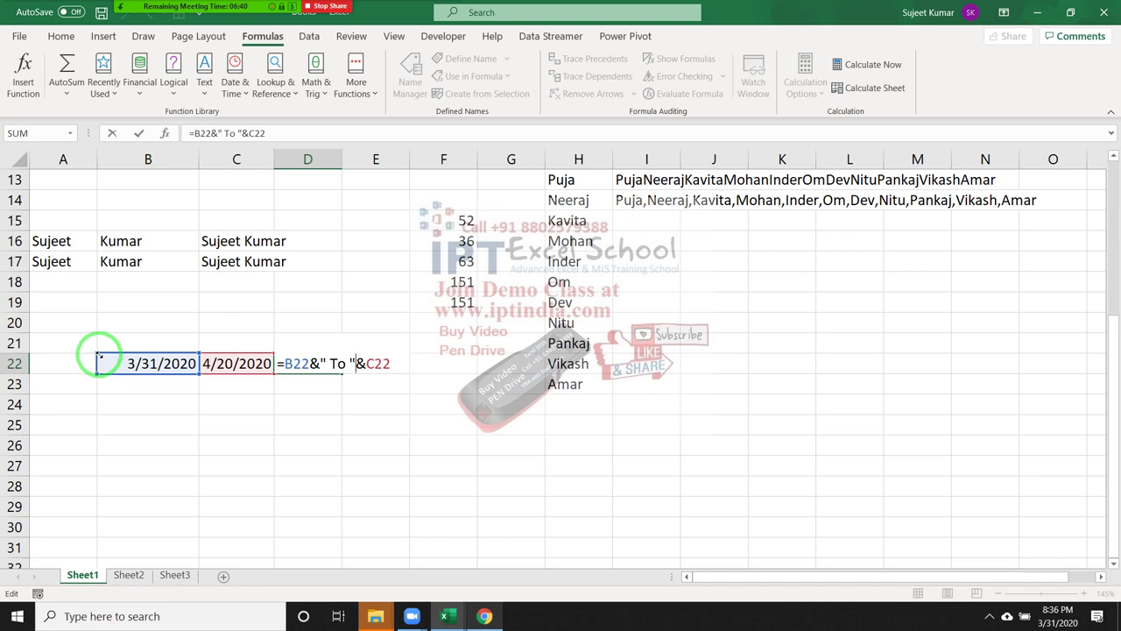
{"action": "key", "text": "Left"}
{"action": "key", "text": "Left"}
{"action": "key", "text": "Left"}
{"action": "key", "text": "Left"}
{"action": "key", "text": "Left"}
{"action": "type", "text": "te"}
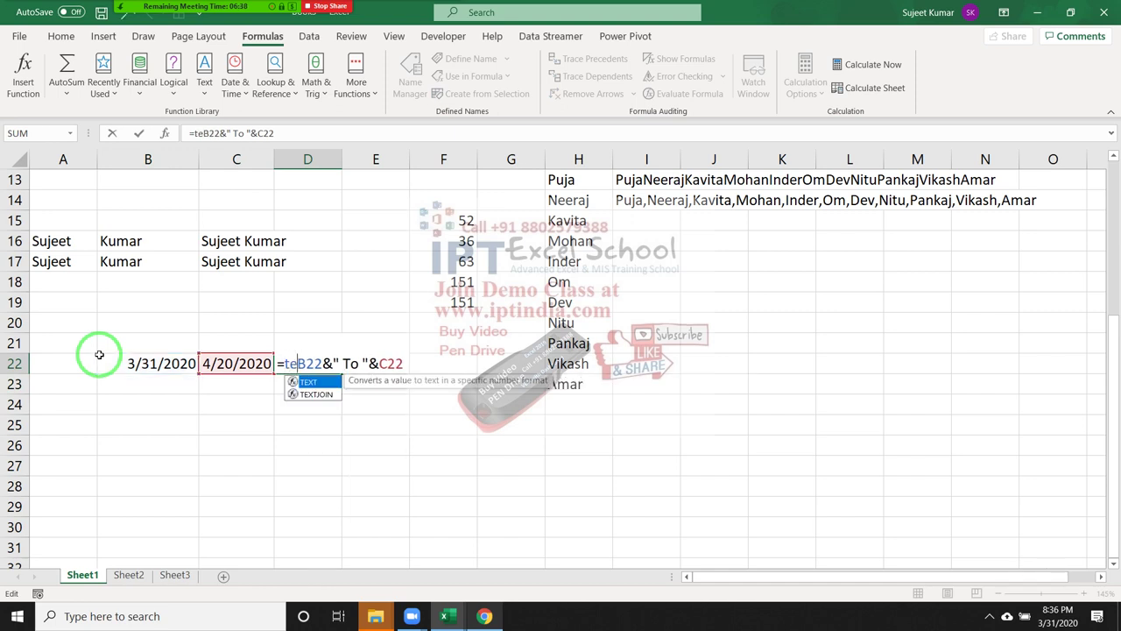
{"action": "type", "text": "xt("}
{"action": "key", "text": "Right"}
{"action": "key", "text": "Right"}
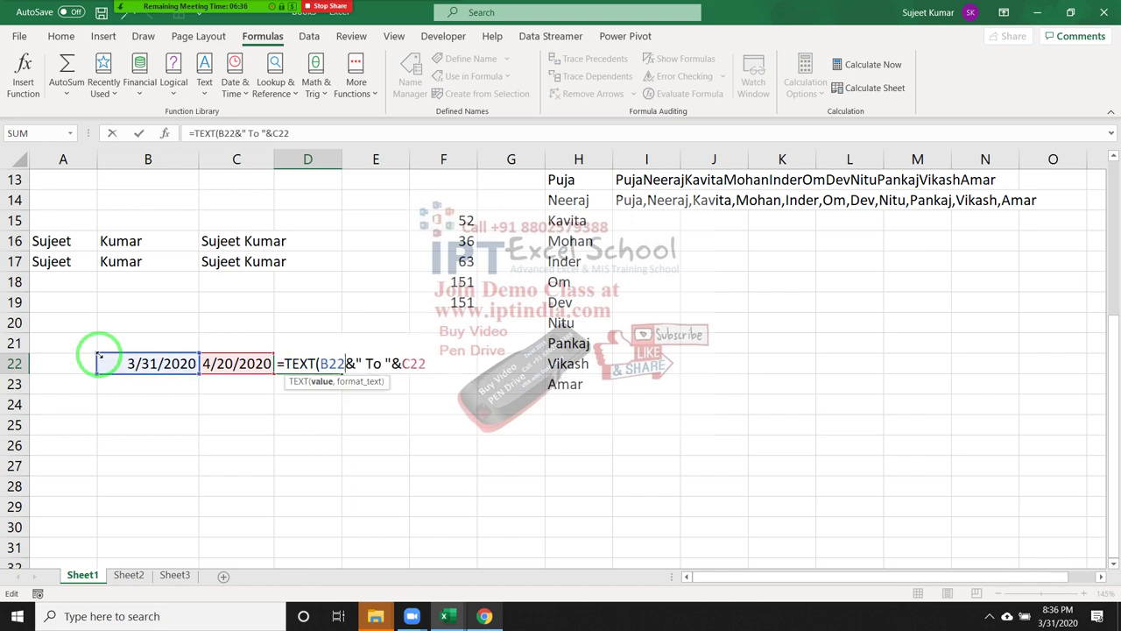
{"action": "type", "text": ",\""}
{"action": "key", "text": "Right"}
{"action": "key", "text": "Left"}
{"action": "type", "text": "DD"}
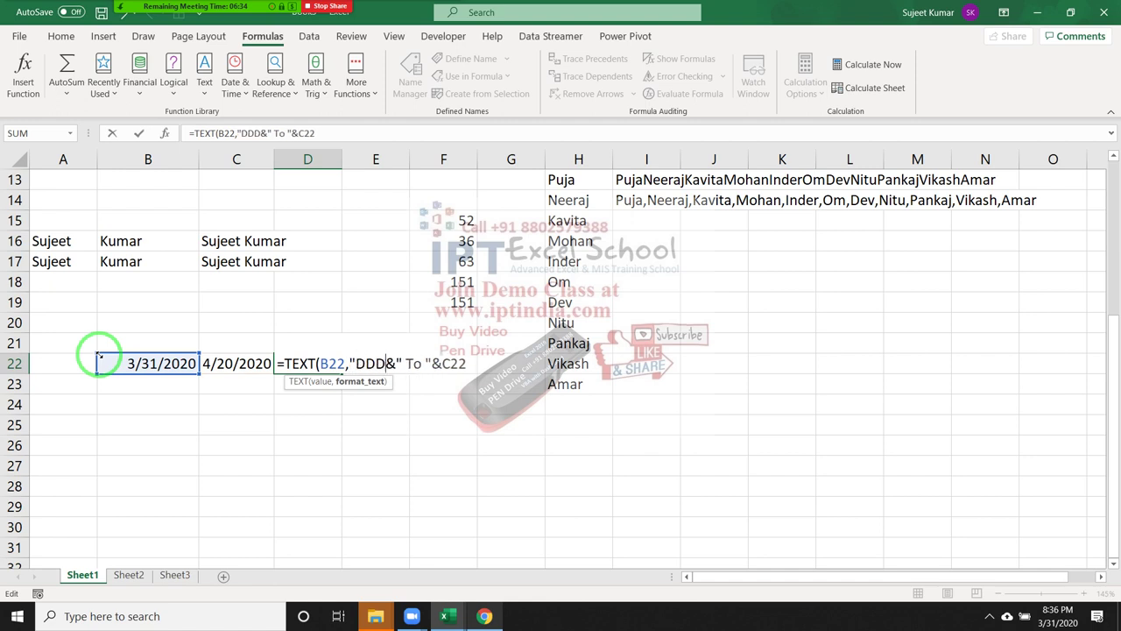
{"action": "type", "text": "-MM"}
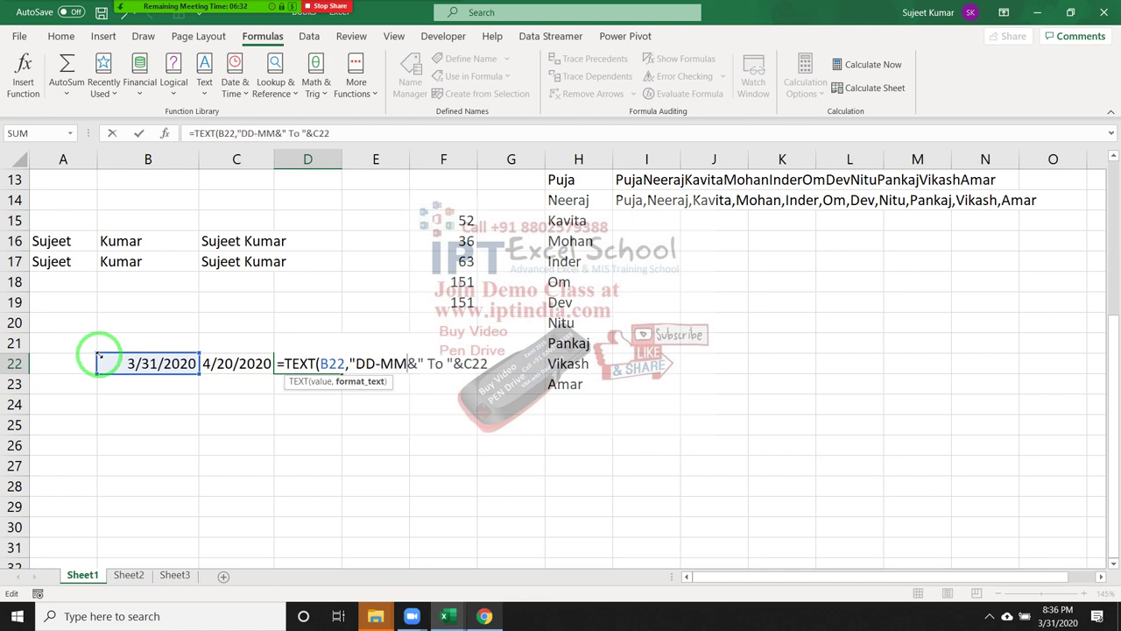
{"action": "type", "text": "M-"}
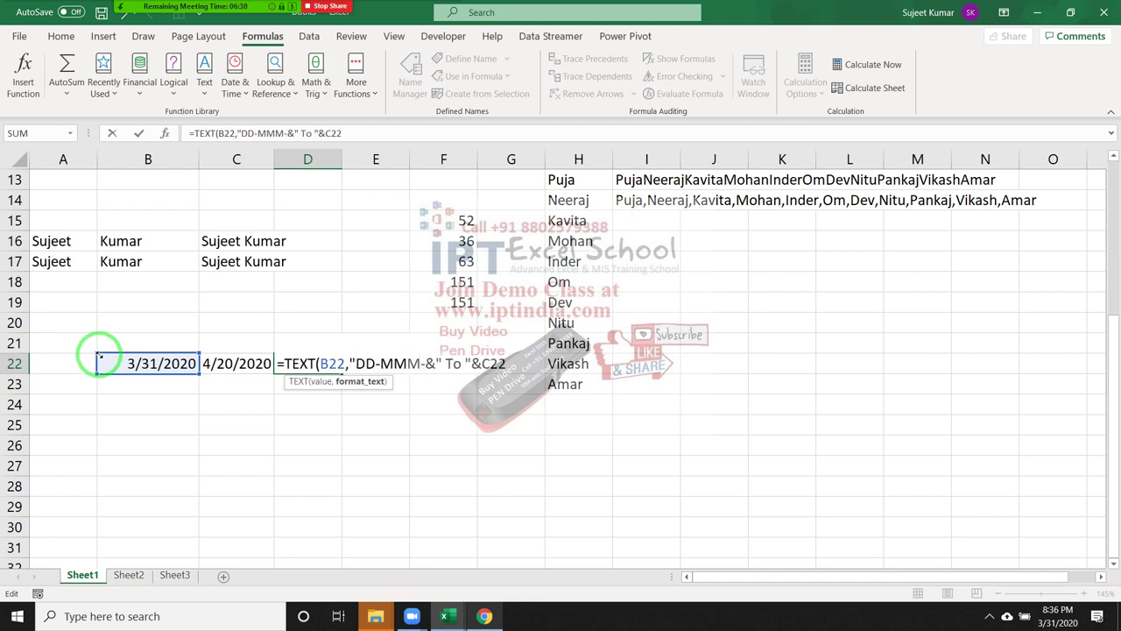
{"action": "type", "text": "YY\""}
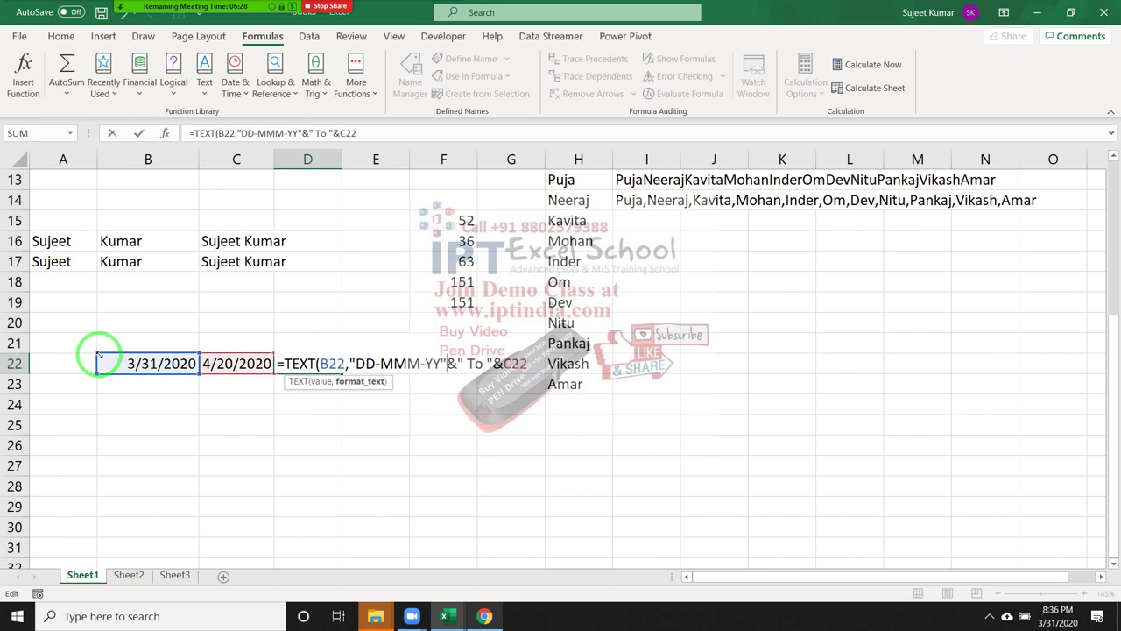
{"action": "type", "text": ")"}
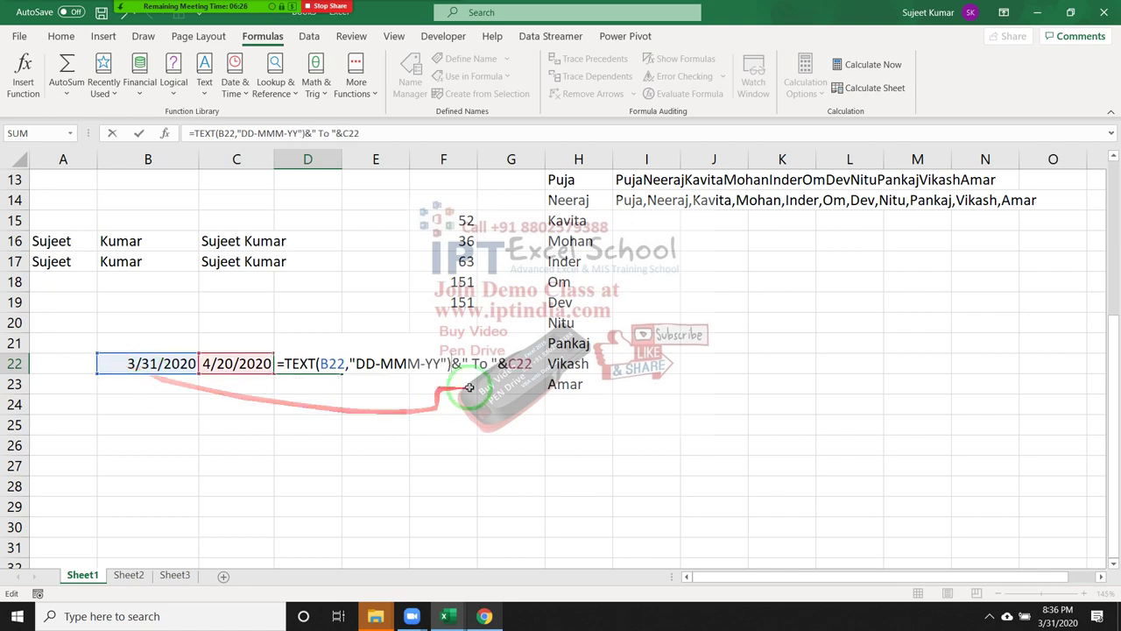
Step: Wrap C22 in TEXT with "DD-MMM-YY" too, so D22 reads 31-Mar-20 To 20-Apr-20
{"action": "left_click", "coordinate": [509, 363]}
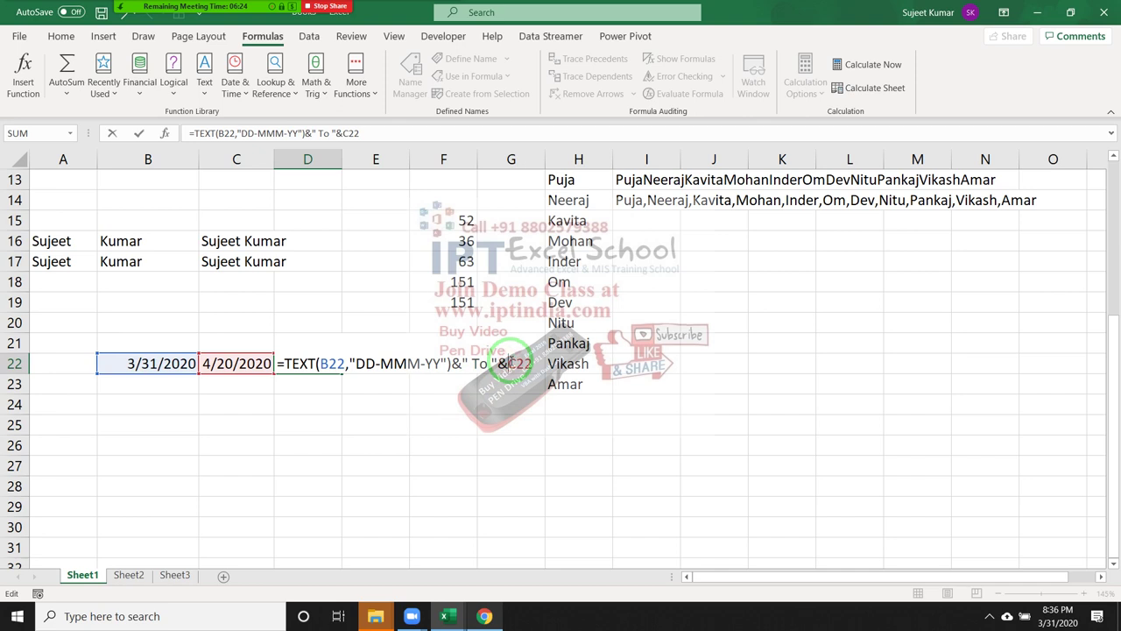
{"action": "type", "text": "text("}
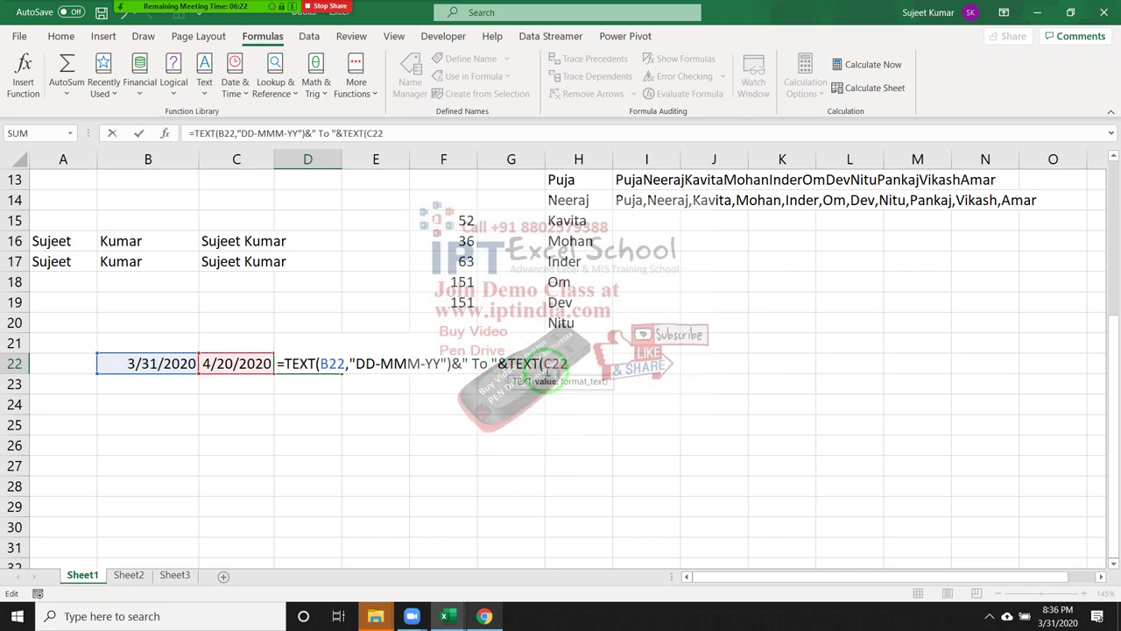
{"action": "type", "text": ","}
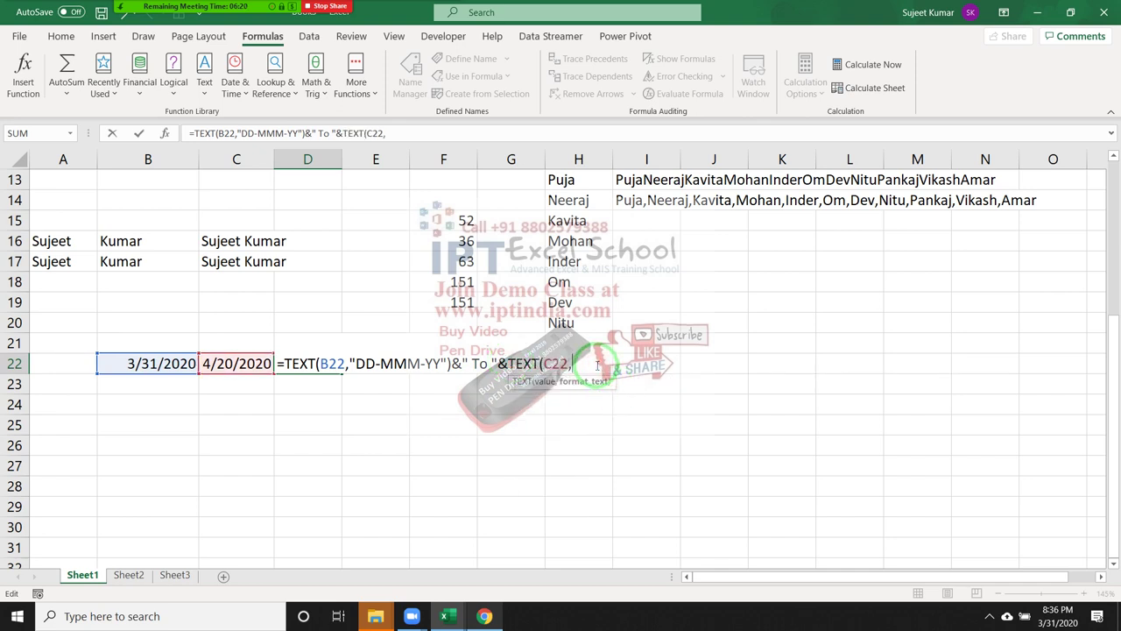
{"action": "type", "text": "\"DD"}
{"action": "type", "text": "-MMM-"}
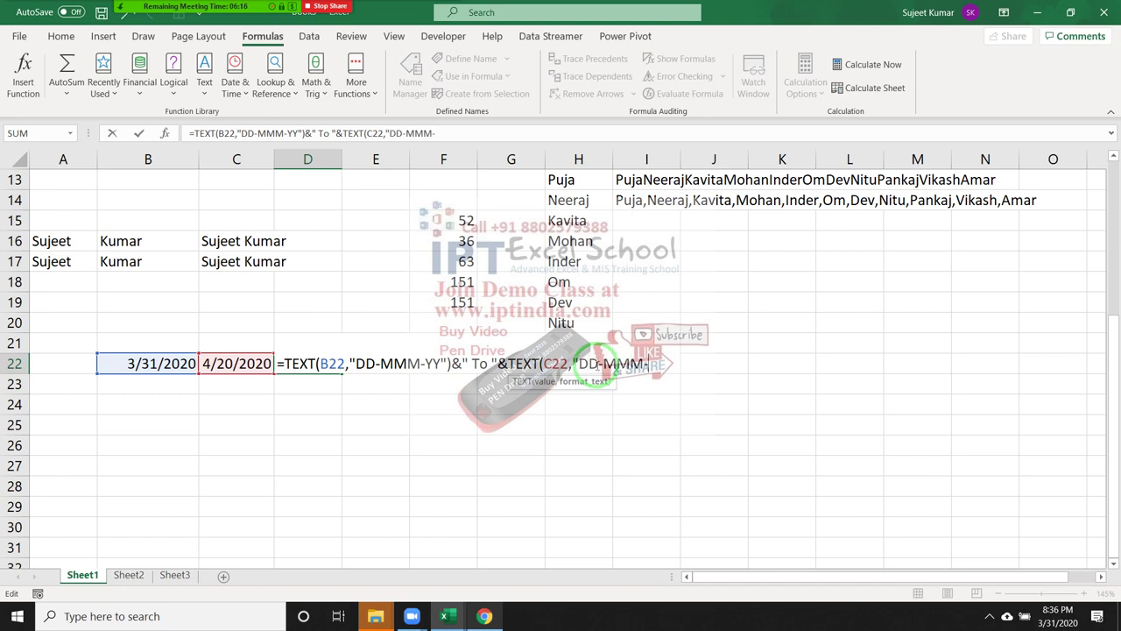
{"action": "type", "text": "YY\""}
{"action": "type", "text": ")"}
{"action": "key", "text": "Return"}
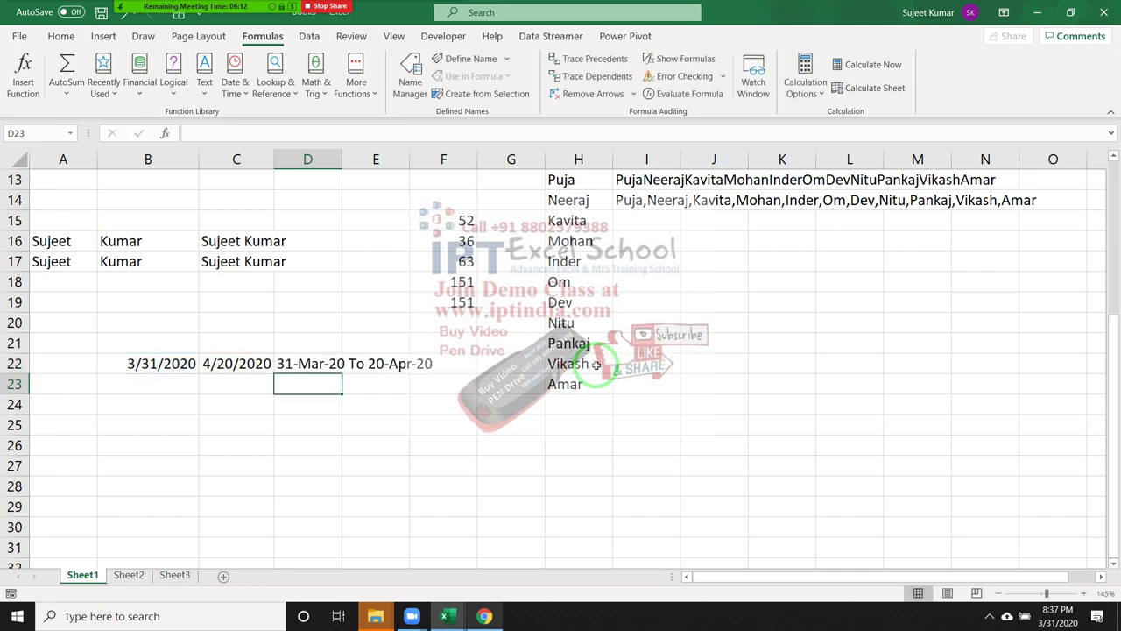
{"action": "key", "text": "Up"}
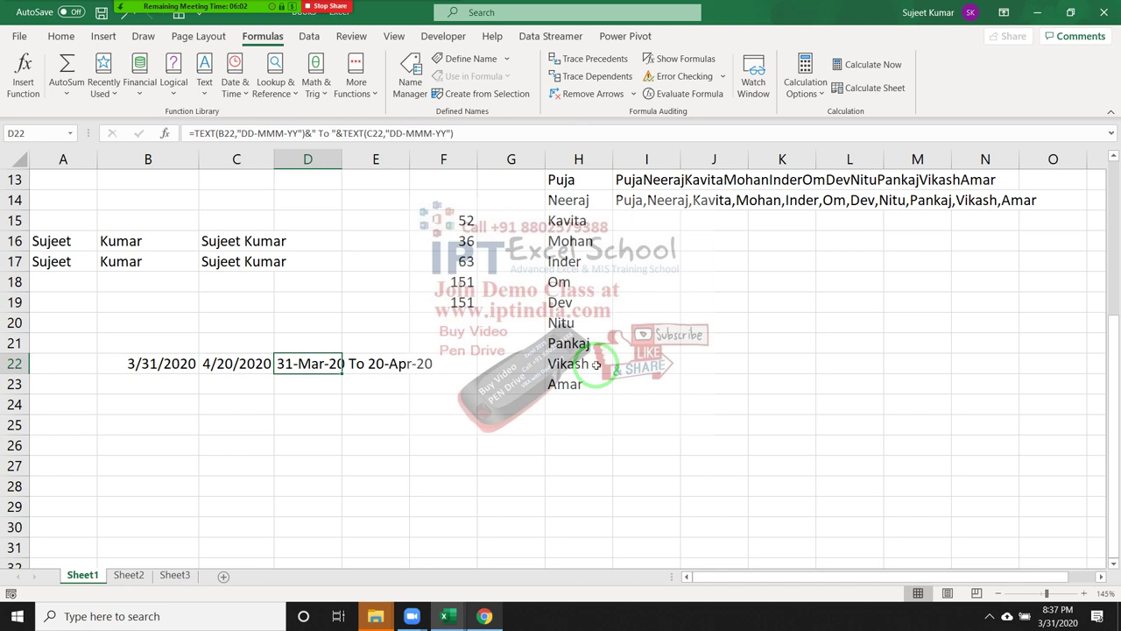
{"action": "key", "text": "Down"}
{"action": "key", "text": "Down"}
{"action": "key", "text": "Left"}
{"action": "key", "text": "Left"}
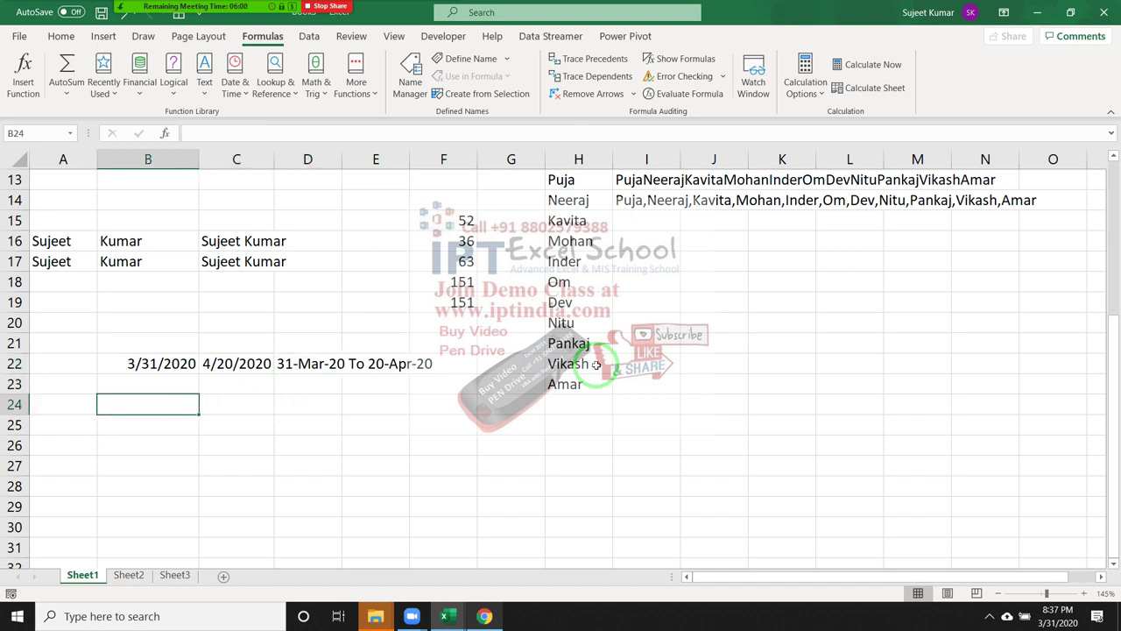
Step: Enter the starting rate 2% in B24 and 30 in C24
{"action": "type", "text": "2%"}
{"action": "key", "text": "Return"}
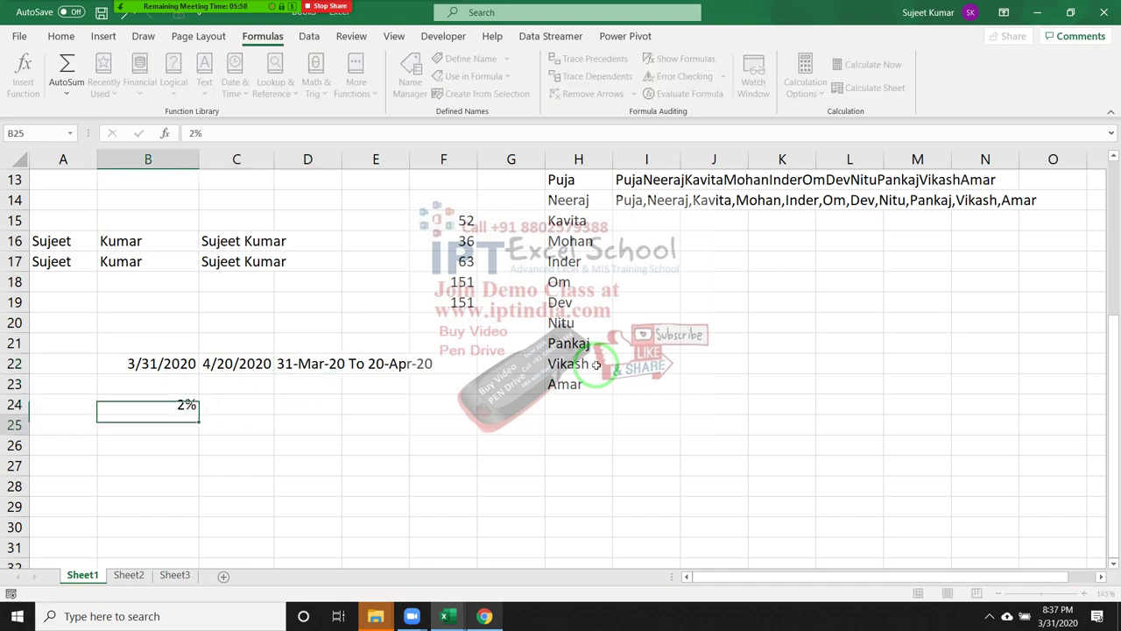
{"action": "key", "text": "Up"}
{"action": "key", "text": "Right"}
{"action": "type", "text": "30"}
{"action": "key", "text": "Right"}
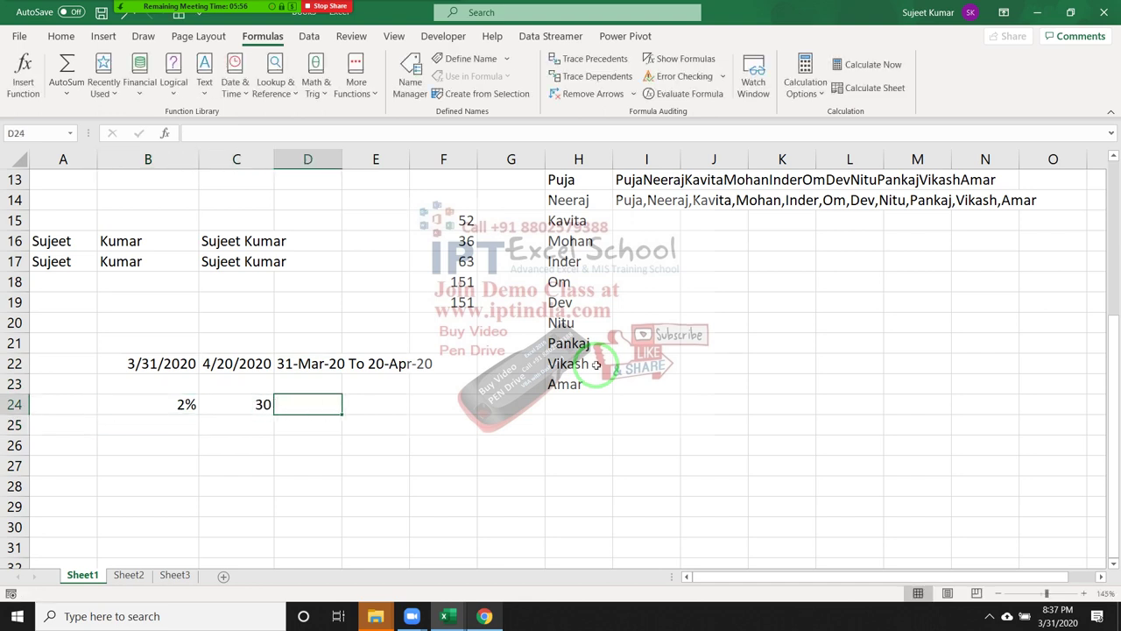
Step: Enter ="Rate From "&B24&" To "&C24 as the label in D24
{"action": "key", "text": "F2"}
{"action": "type", "text": "=\""}
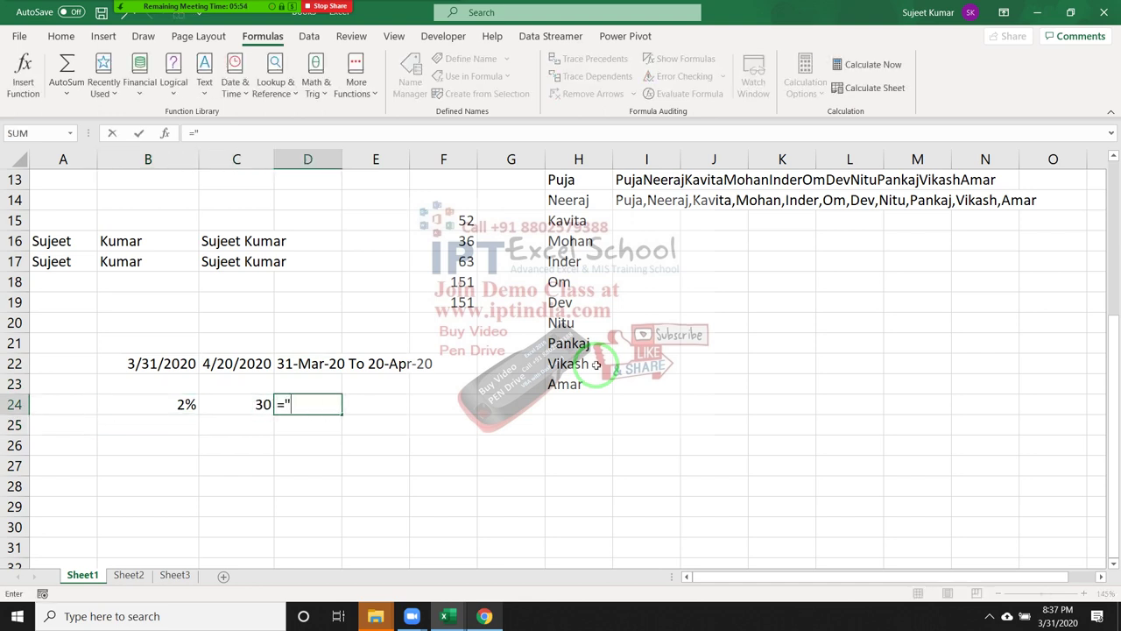
{"action": "type", "text": "Rate "}
{"action": "type", "text": "From"}
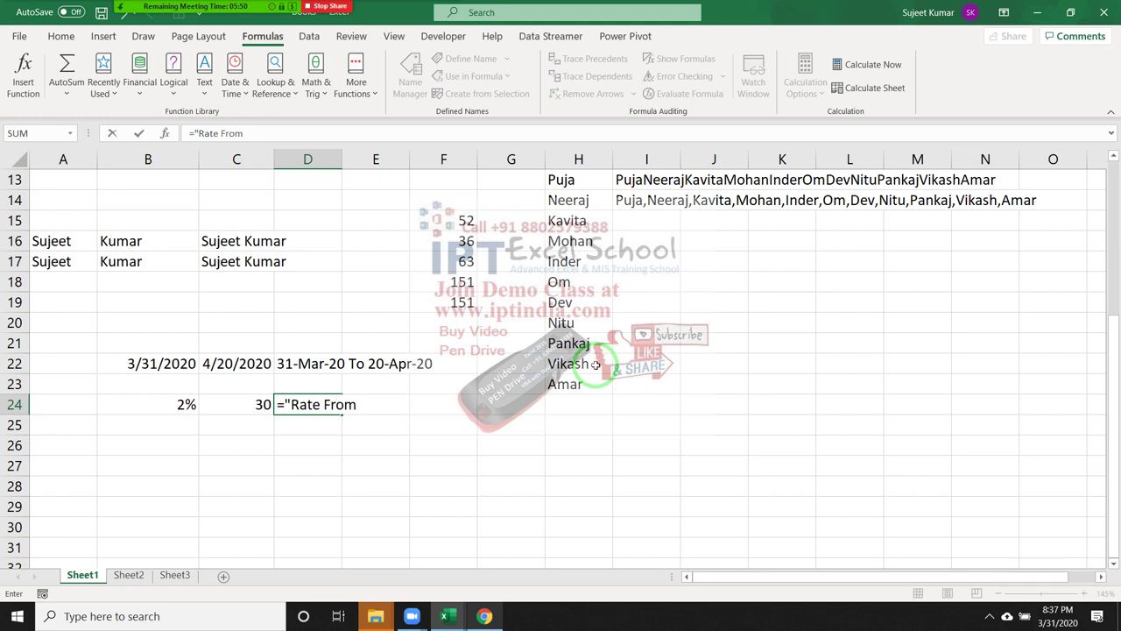
{"action": "type", "text": " \"&"}
{"action": "key", "text": "Left"}
{"action": "key", "text": "Left"}
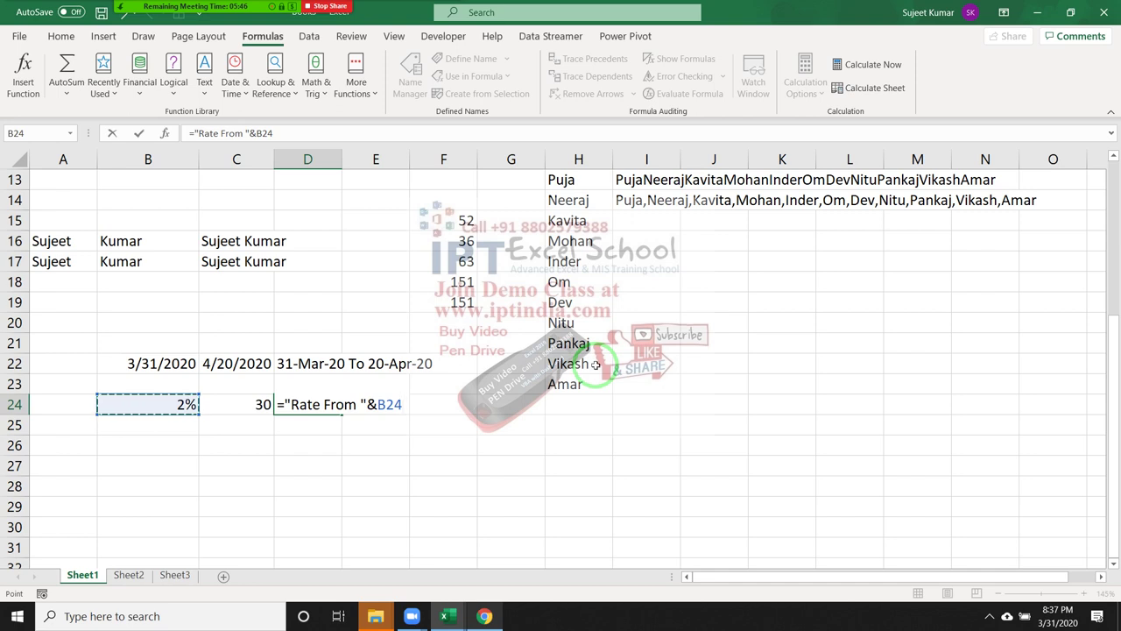
{"action": "type", "text": "& \" "}
{"action": "type", "text": "To"}
{"action": "type", "text": " \""}
{"action": "type", "text": "&"}
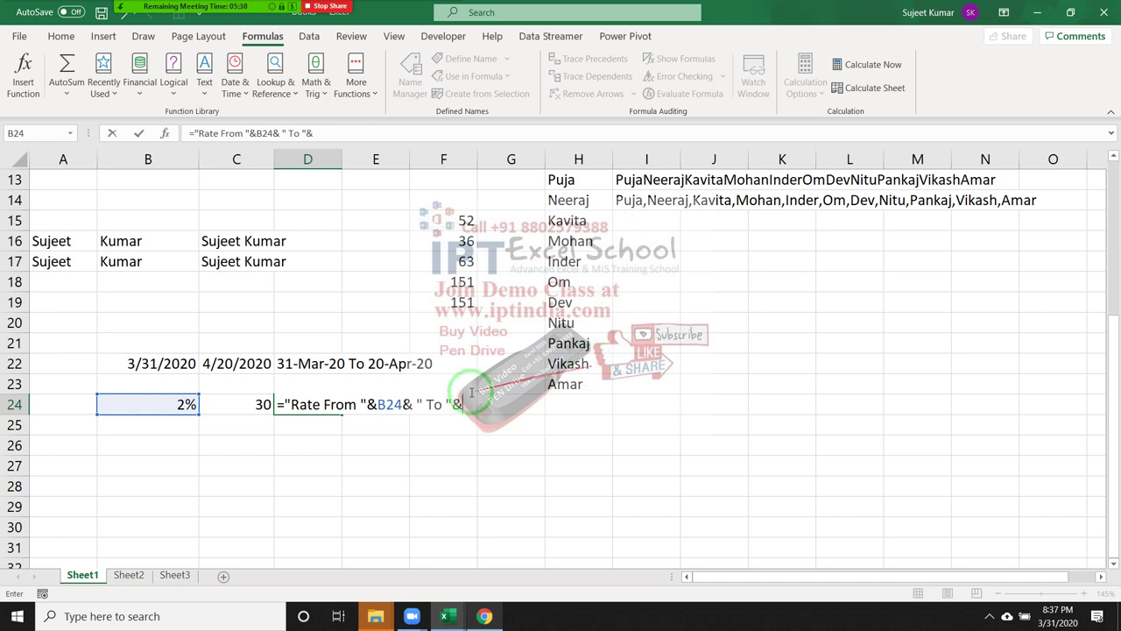
{"action": "left_click", "coordinate": [253, 400]}
{"action": "key", "text": "Return"}
Step: Re-enter 30% as the ending rate in C24
{"action": "key", "text": "Up"}
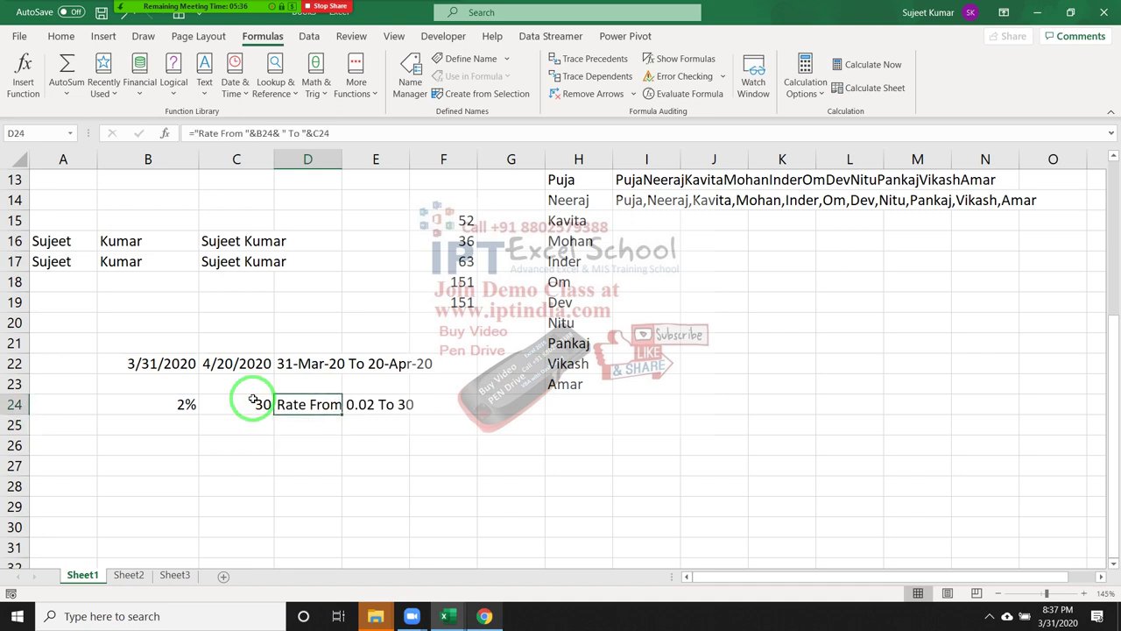
{"action": "left_click", "coordinate": [253, 400]}
{"action": "type", "text": "30"}
{"action": "key", "text": "Return"}
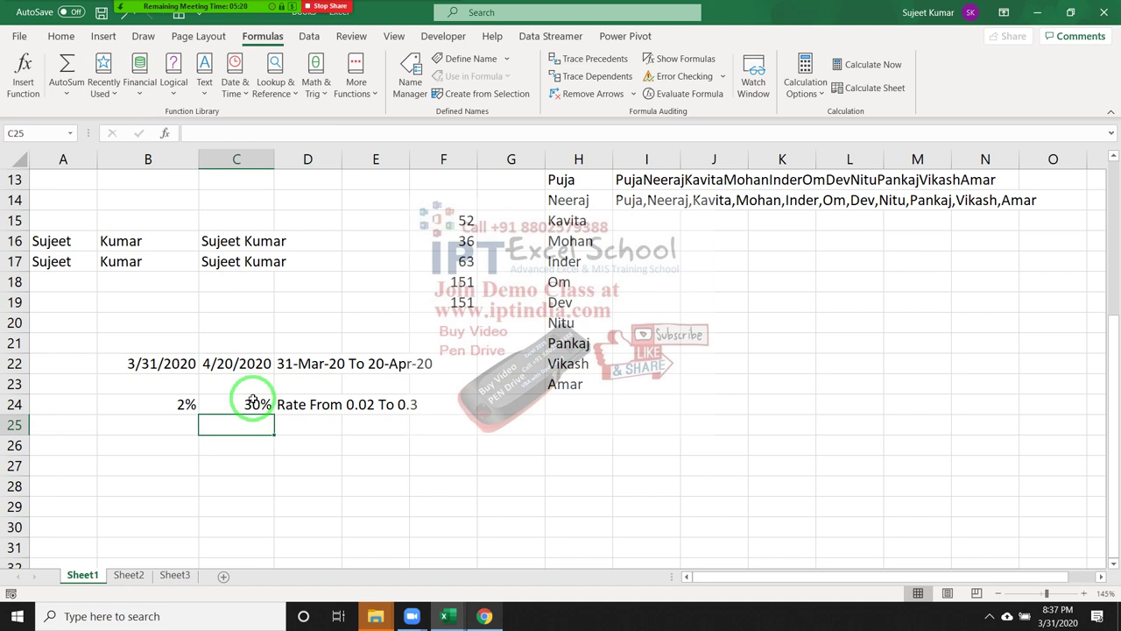
Step: In D24's label, wrap B24 in TEXT with the "0.0%" format
{"action": "key", "text": "Up"}
{"action": "key", "text": "Right"}
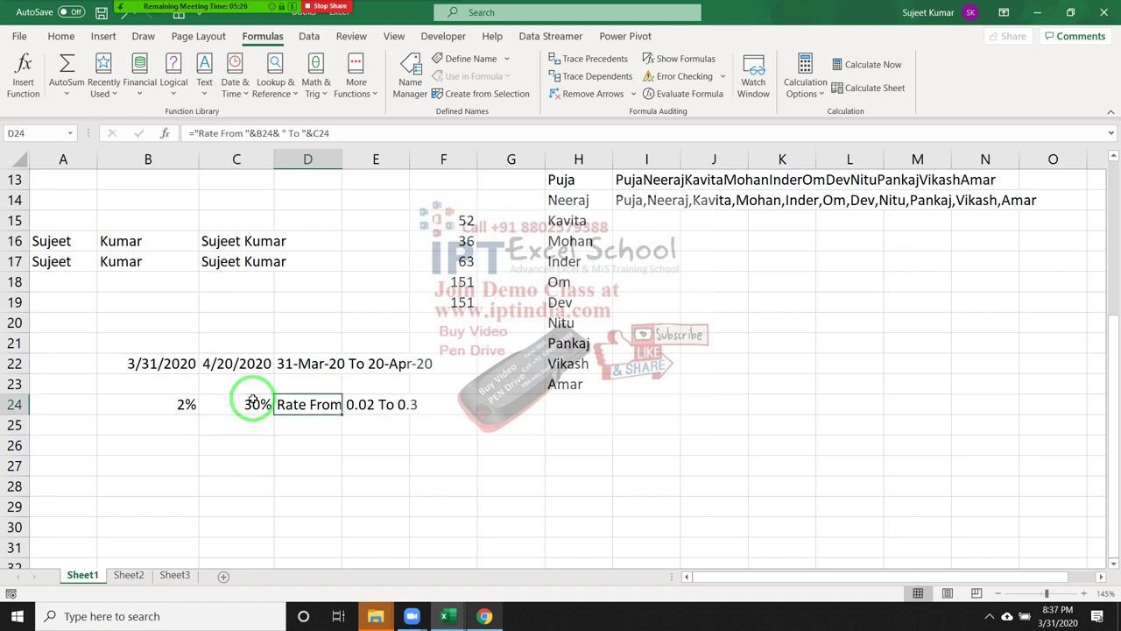
{"action": "key", "text": "F2"}
{"action": "key", "text": "Left"}
{"action": "key", "text": "Left"}
{"action": "key", "text": "Left"}
{"action": "key", "text": "Left"}
{"action": "key", "text": "Left"}
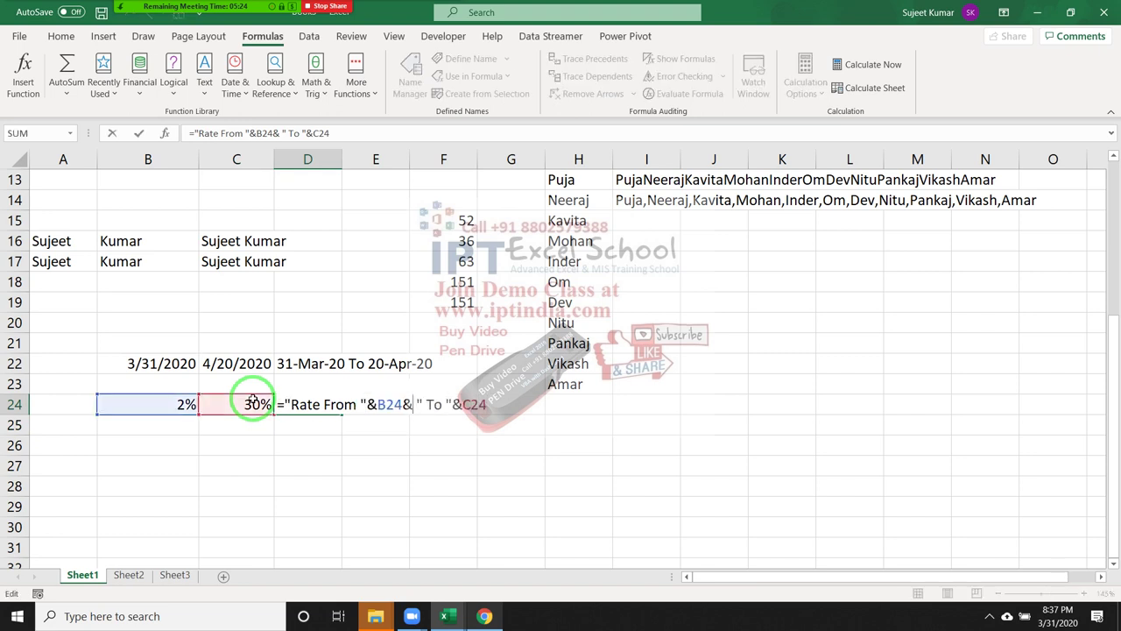
{"action": "key", "text": "Left"}
{"action": "key", "text": "Left"}
{"action": "key", "text": "Left"}
{"action": "type", "text": "for"}
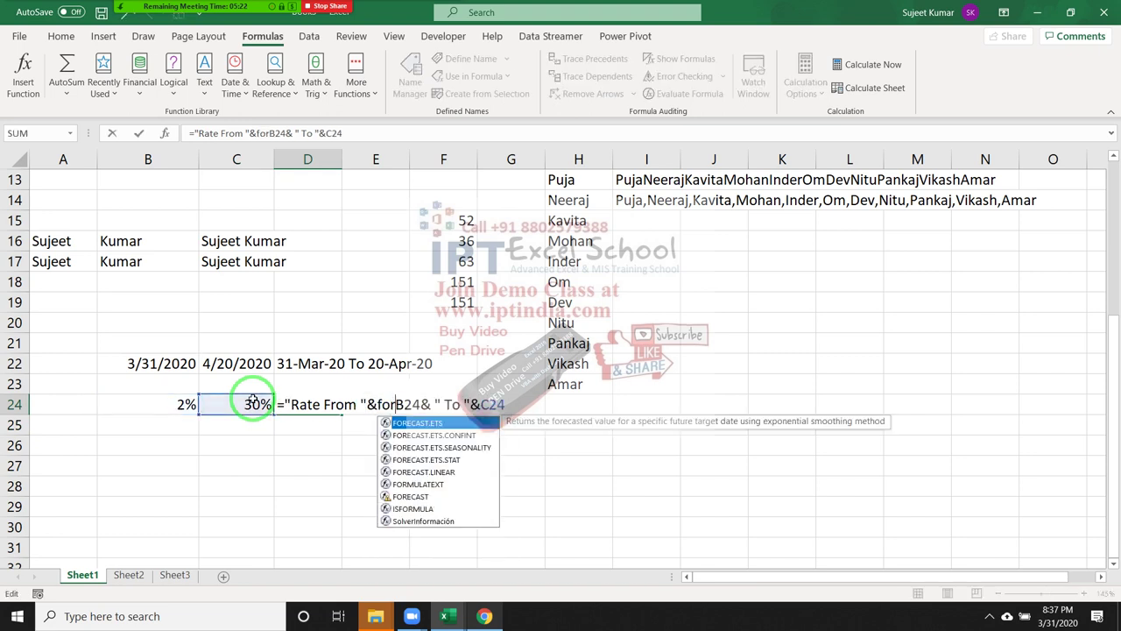
{"action": "type", "text": "m"}
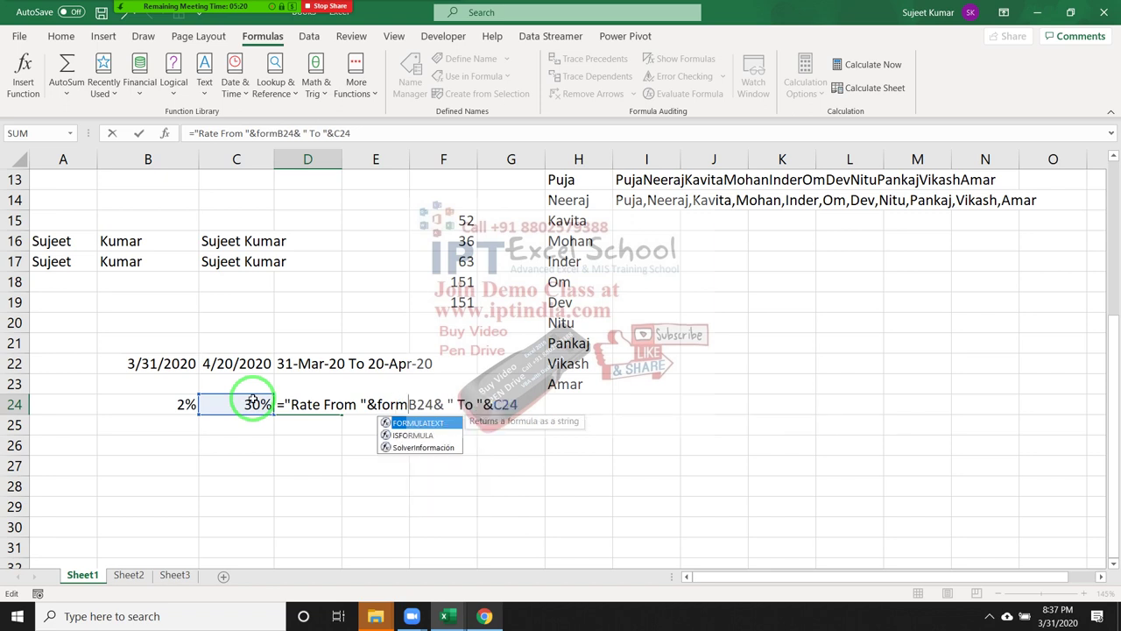
{"action": "key", "text": "BackSpace"}
{"action": "key", "text": "BackSpace"}
{"action": "key", "text": "BackSpace"}
{"action": "key", "text": "BackSpace"}
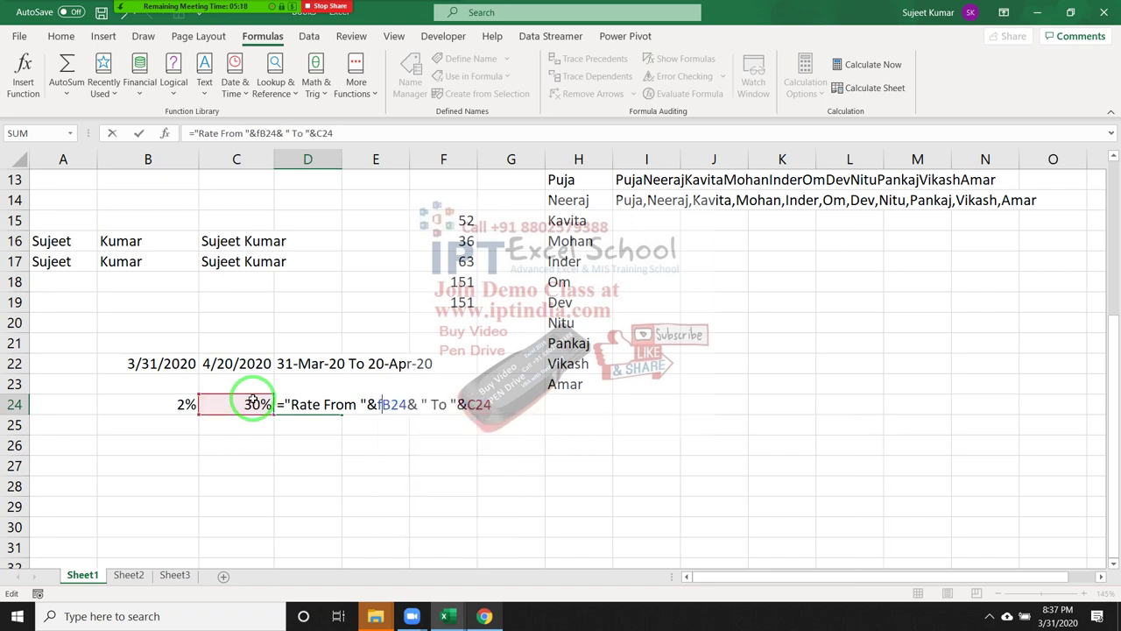
{"action": "type", "text": "te"}
{"action": "key", "text": "Tab"}
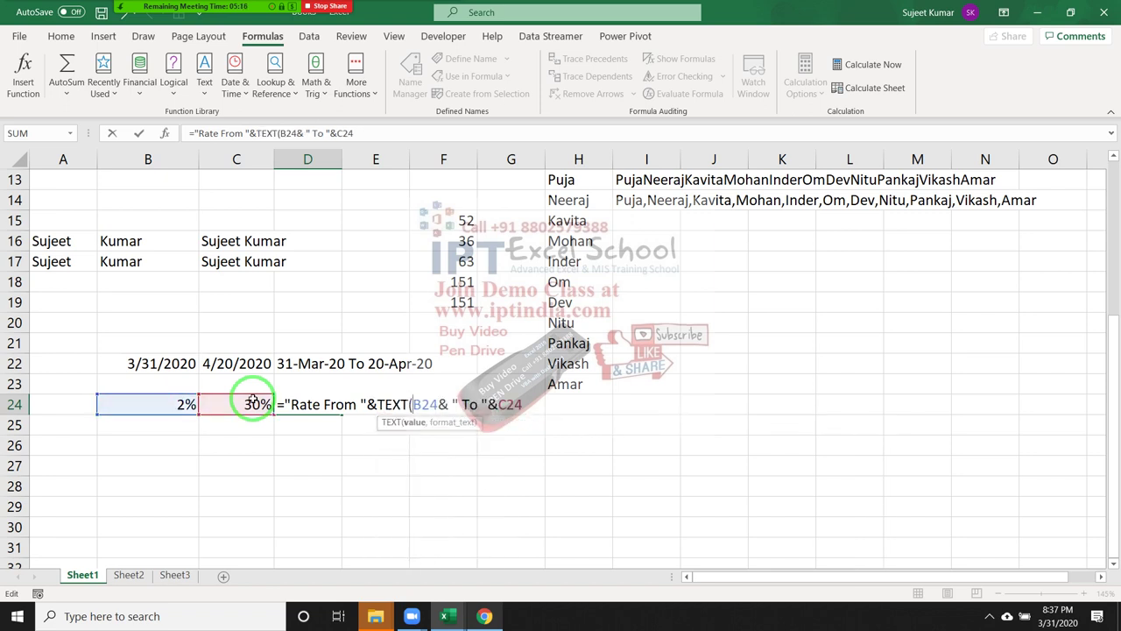
{"action": "key", "text": "Right"}
{"action": "key", "text": "Right"}
{"action": "key", "text": "Right"}
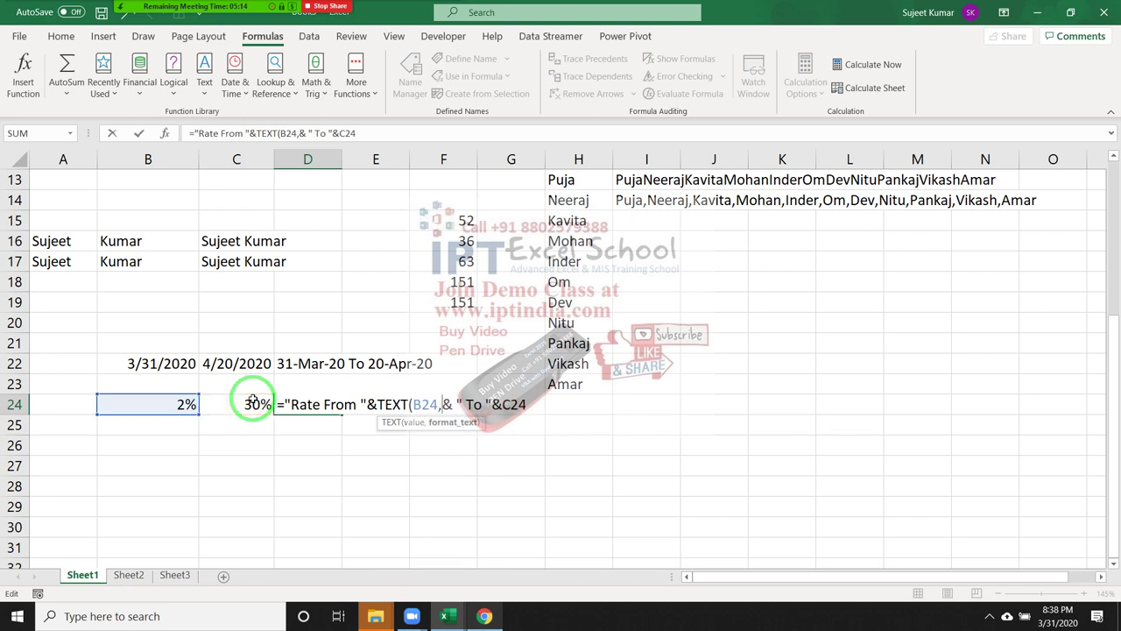
{"action": "type", "text": ",\"ddd"}
{"action": "key", "text": "BackSpace"}
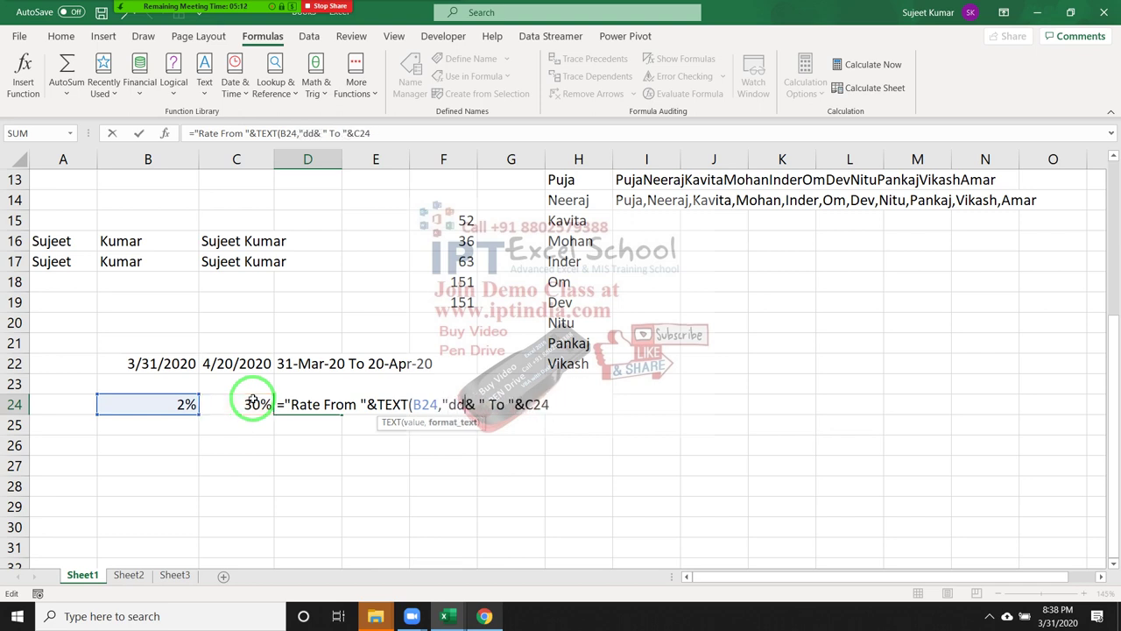
{"action": "key", "text": "BackSpace"}
{"action": "key", "text": "BackSpace"}
{"action": "type", "text": "0."}
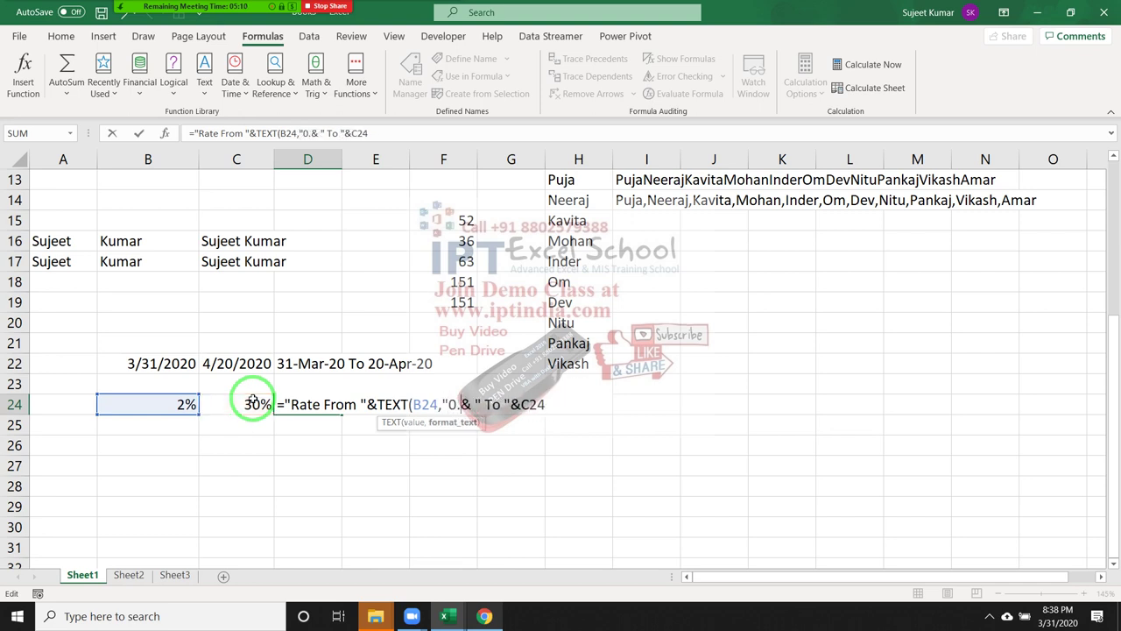
{"action": "type", "text": "0%"}
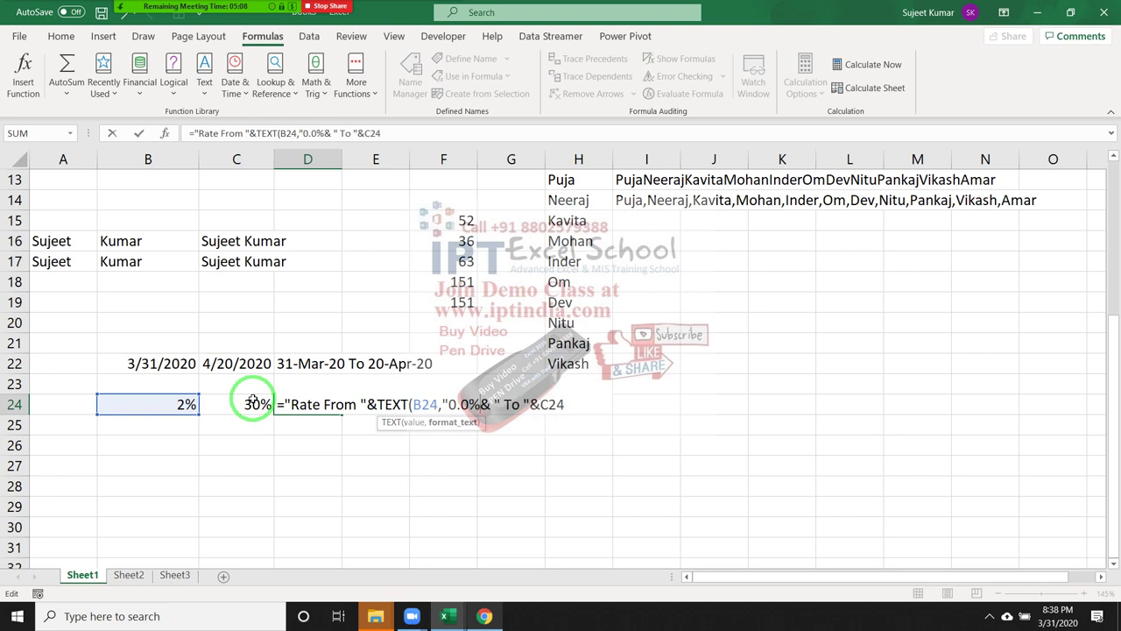
{"action": "type", "text": "\""}
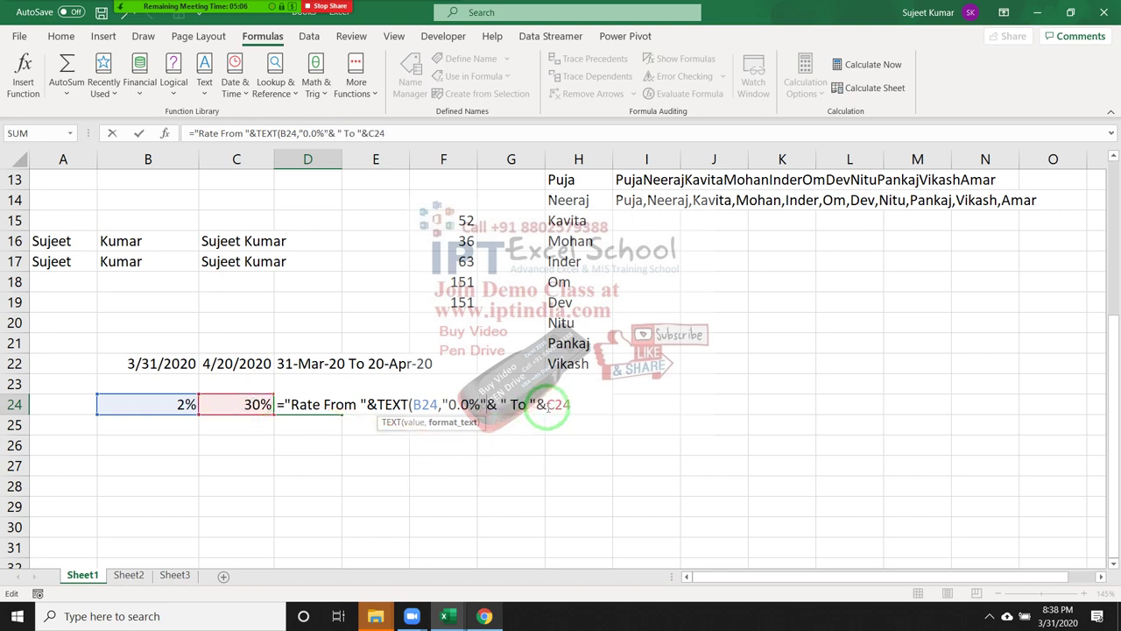
Step: Wrap C24 in TEXT with "0.0%", so the label reads Rate From 200.0% To 30.0%
{"action": "left_click", "coordinate": [548, 405]}
{"action": "type", "text": "F"}
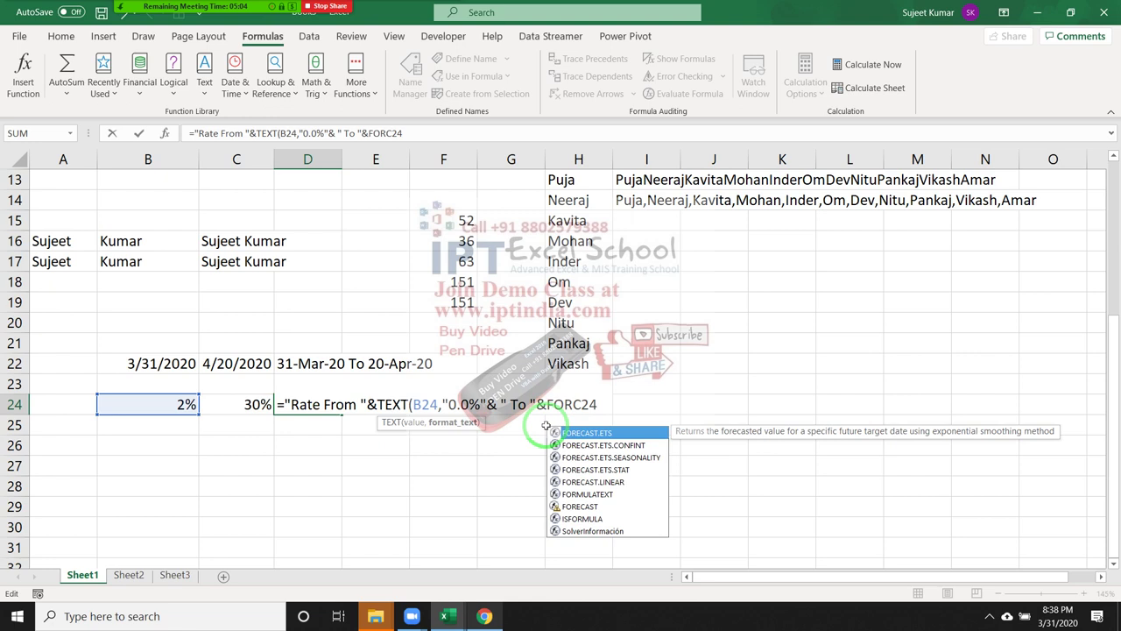
{"action": "key", "text": "BackSpace"}
{"action": "type", "text": "TEXT"}
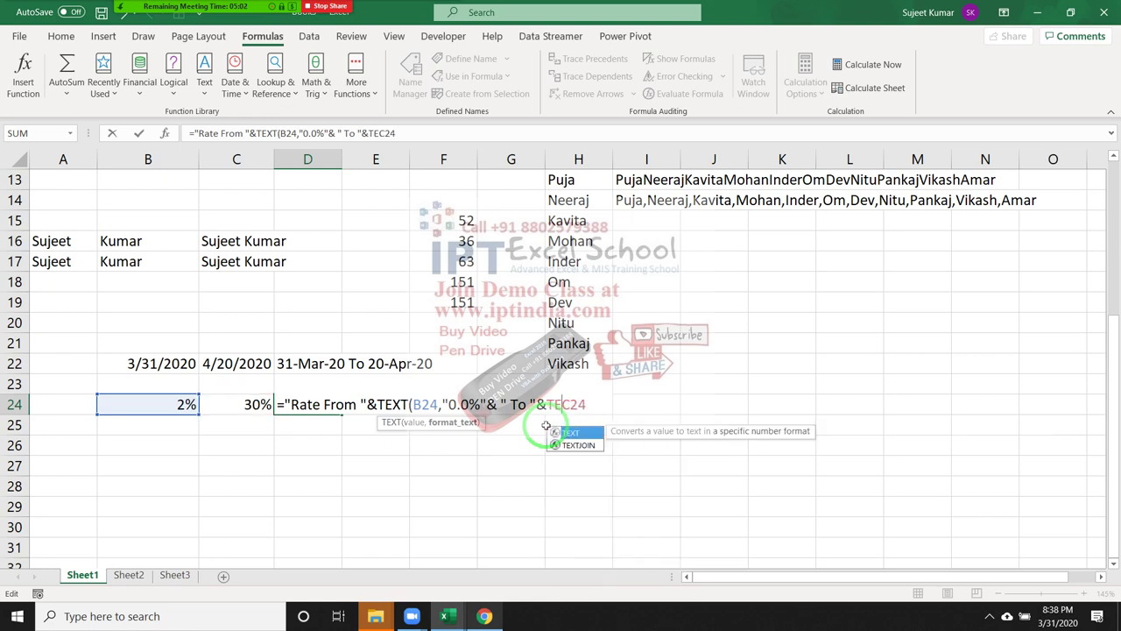
{"action": "type", "text": "("}
{"action": "key", "text": "Right"}
{"action": "key", "text": "Right"}
{"action": "key", "text": "Right"}
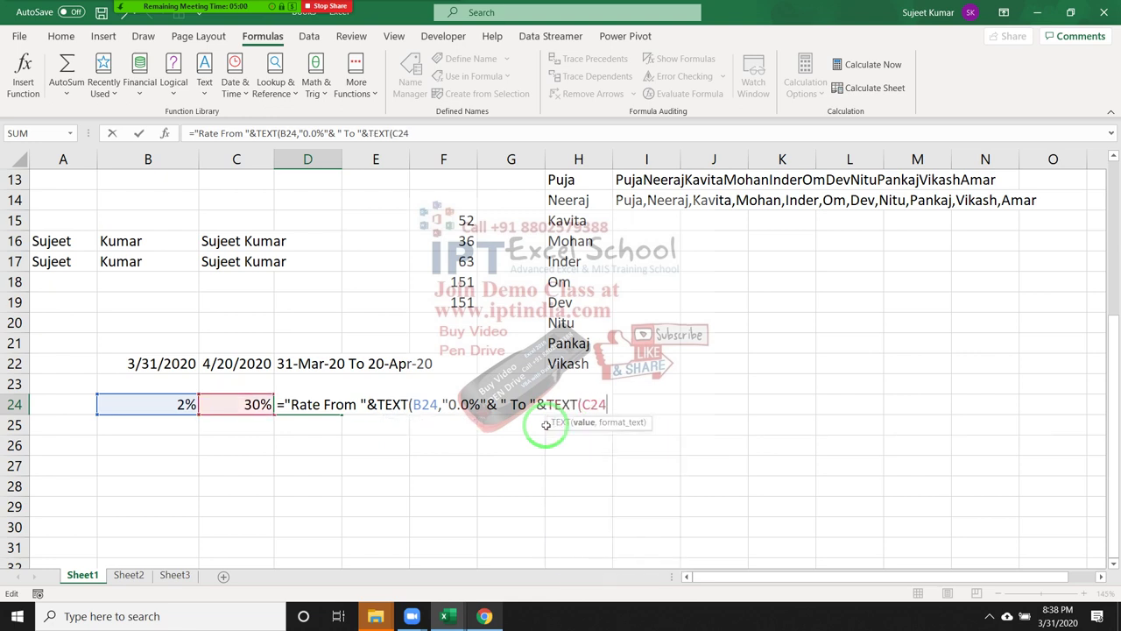
{"action": "type", "text": ",\"0"}
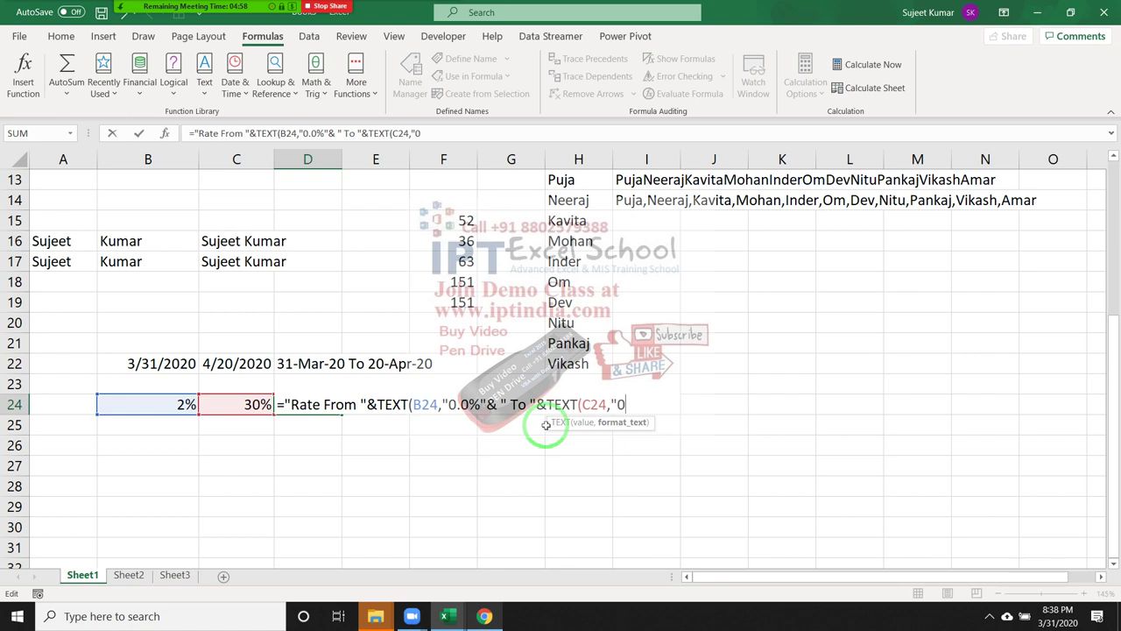
{"action": "type", "text": ".0"}
{"action": "type", "text": "%\""}
{"action": "type", "text": ")"}
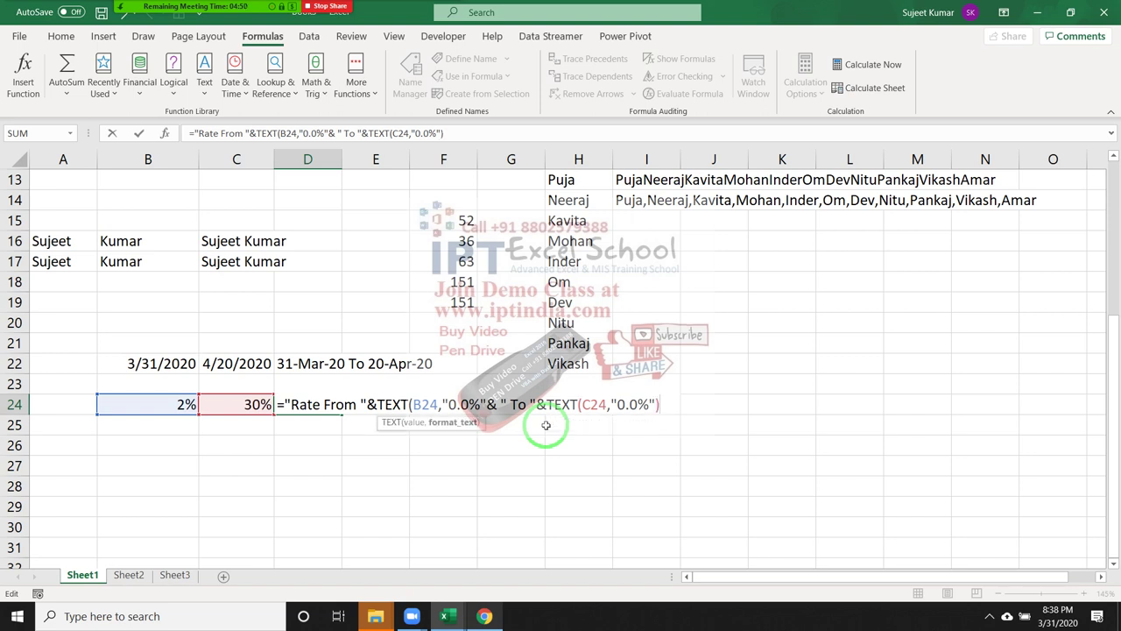
{"action": "key", "text": "Return"}
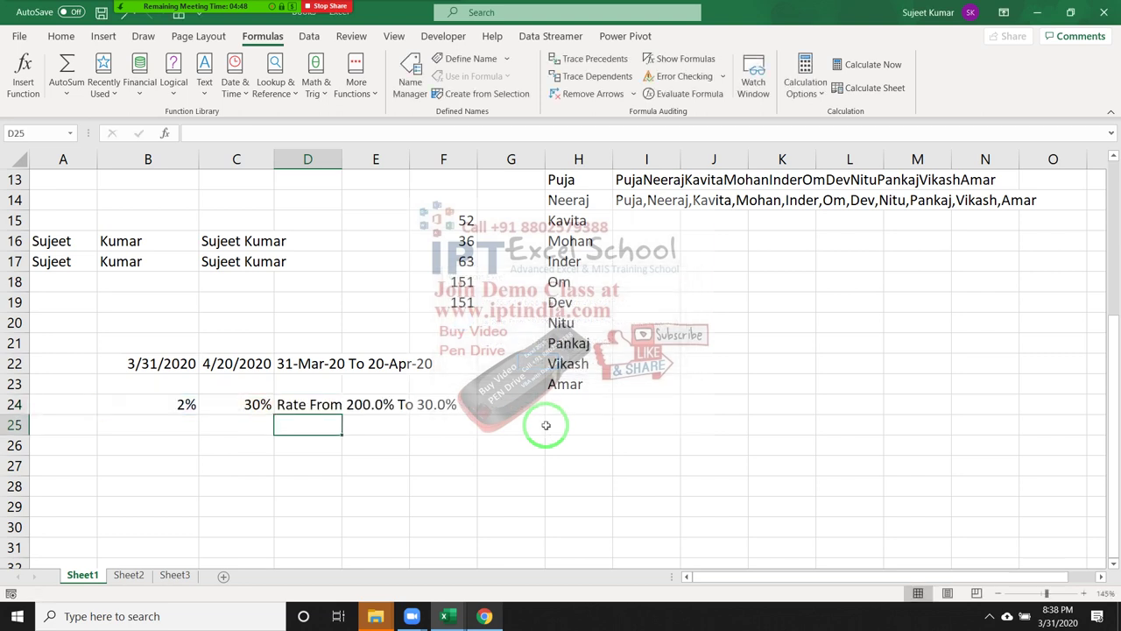
Step: Change both rate formats in D24's formula from "0.0%" to "0%"
{"action": "key", "text": "Up"}
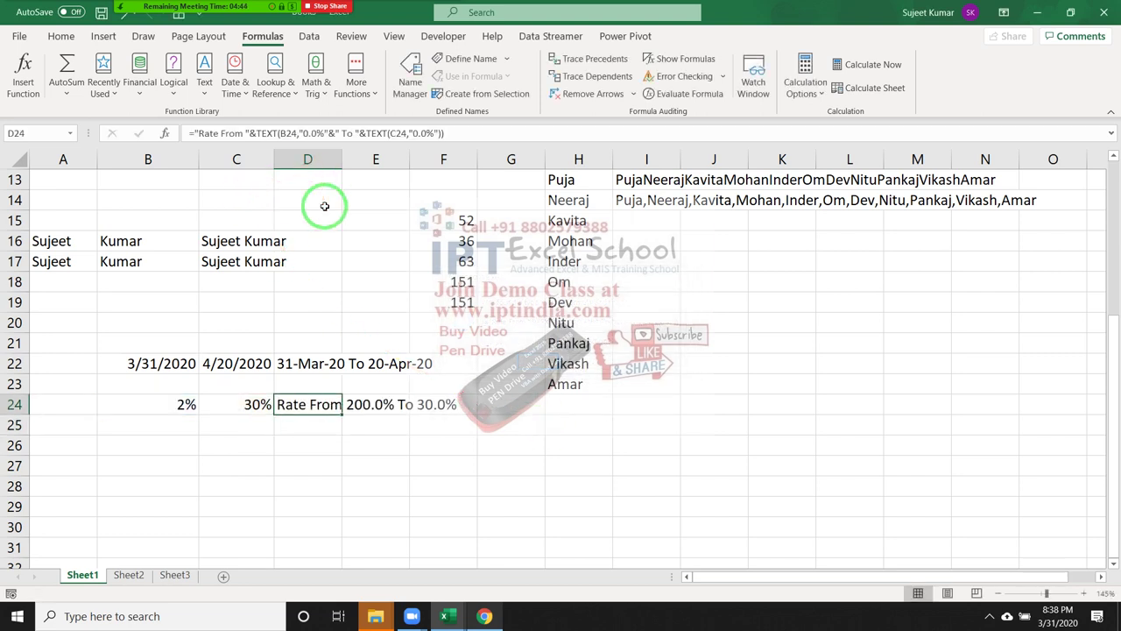
{"action": "left_click", "coordinate": [314, 133]}
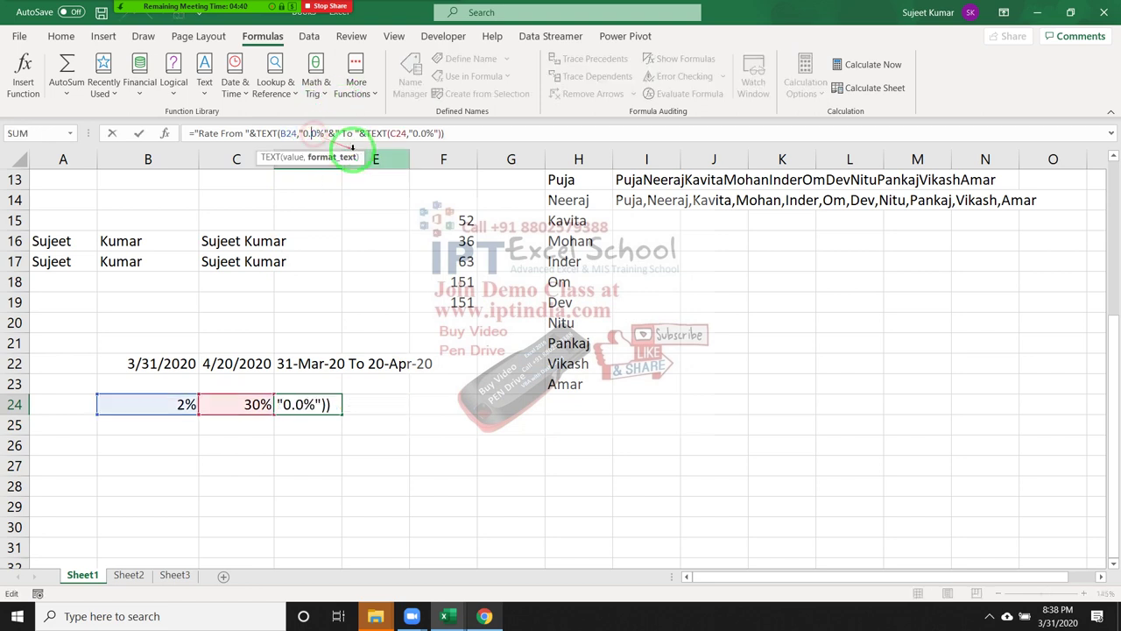
{"action": "key", "text": "BackSpace"}
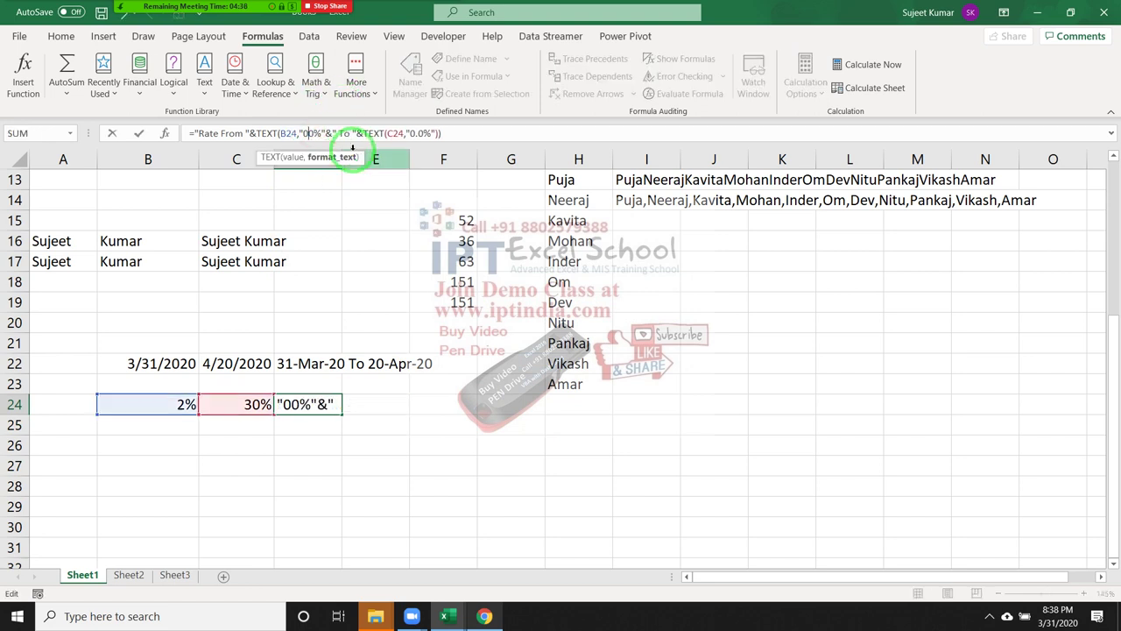
{"action": "key", "text": "BackSpace"}
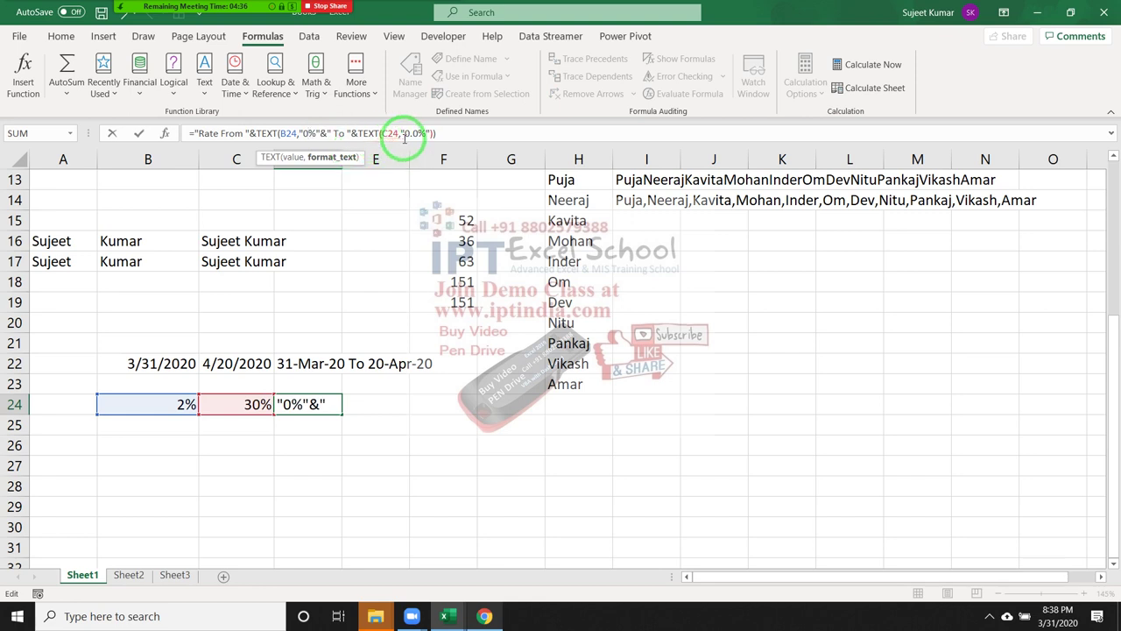
{"action": "left_click", "coordinate": [410, 133]}
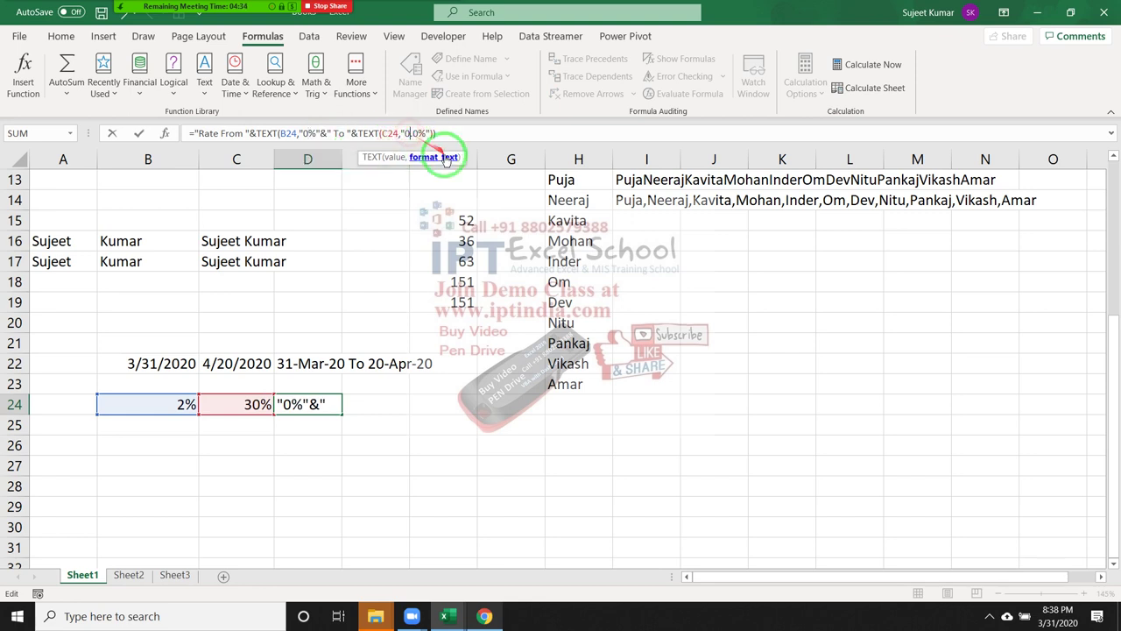
{"action": "key", "text": "BackSpace"}
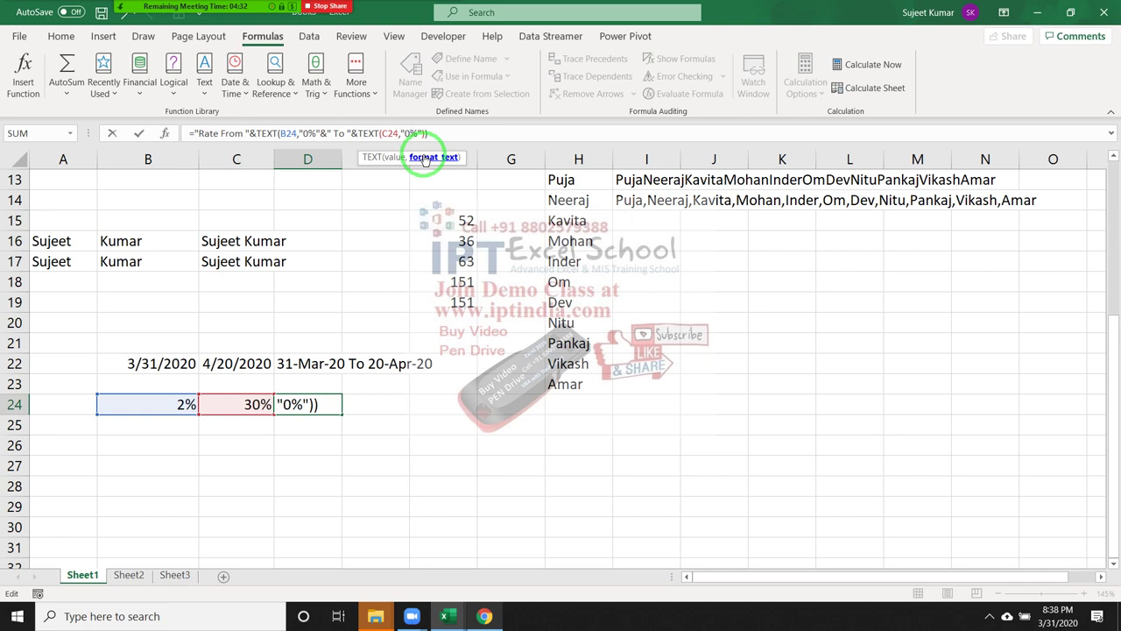
{"action": "key", "text": "Return"}
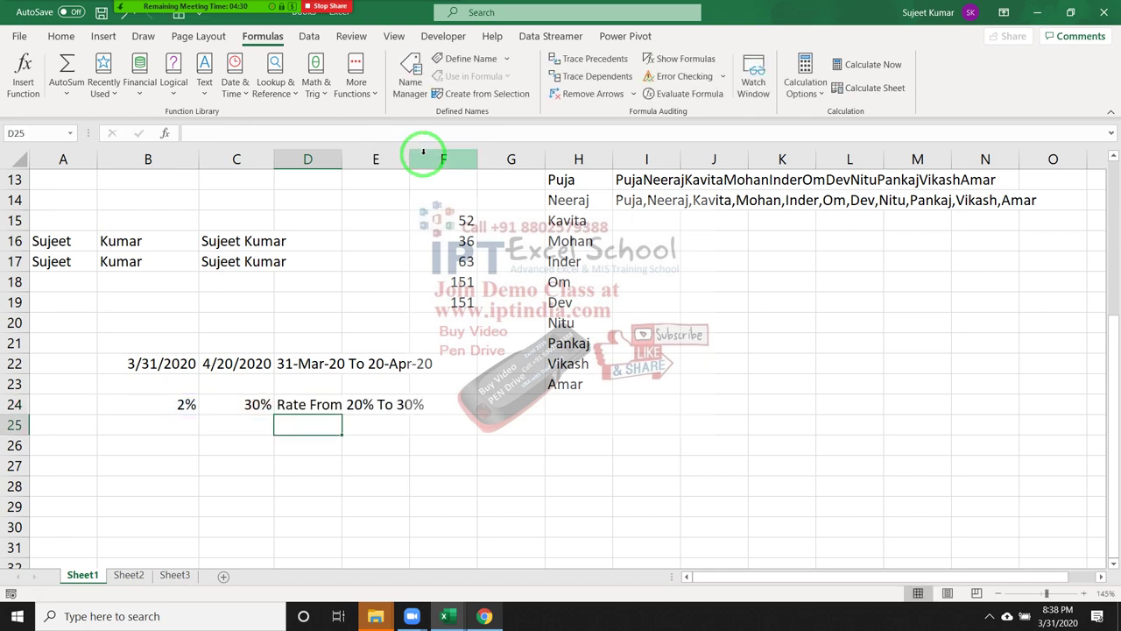
{"action": "key", "text": "Up"}
{"action": "key", "text": "Left"}
{"action": "key", "text": "Left"}
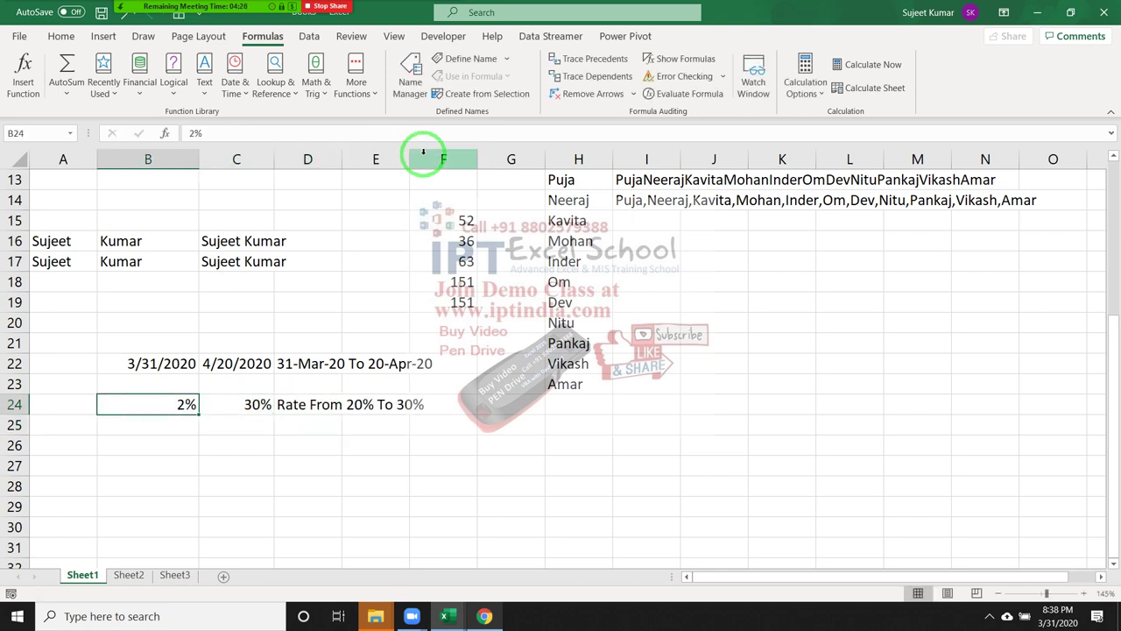
{"action": "key", "text": "Right"}
{"action": "key", "text": "Right"}
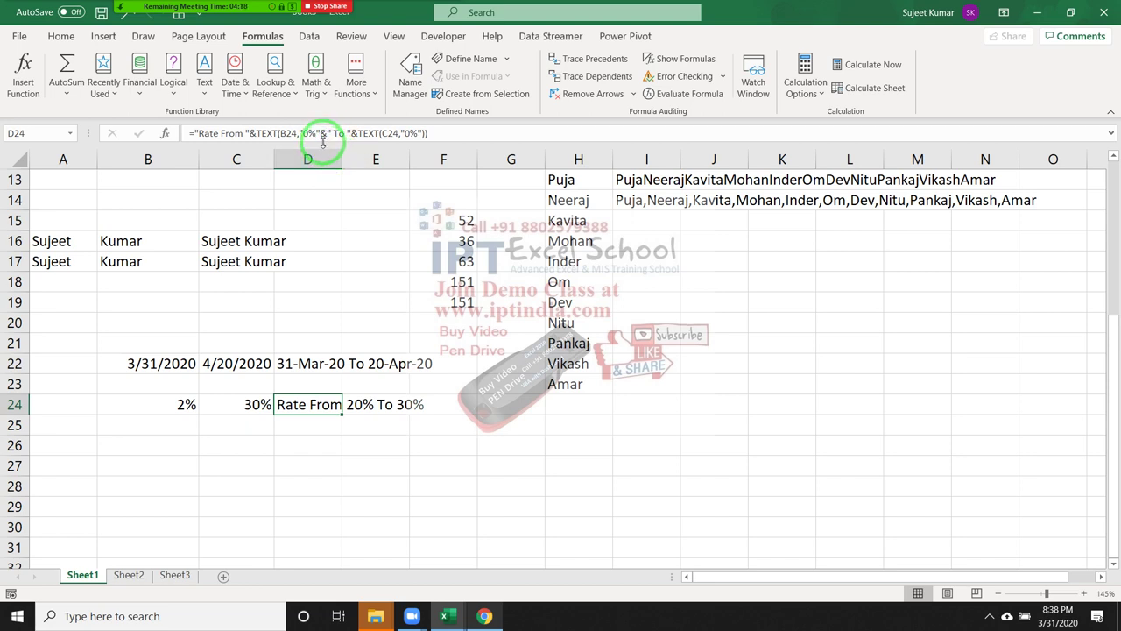
Step: Add the missing ) after the first TEXT and accept Excel's correction, giving Rate From 2% To 30%
{"action": "left_click", "coordinate": [323, 134]}
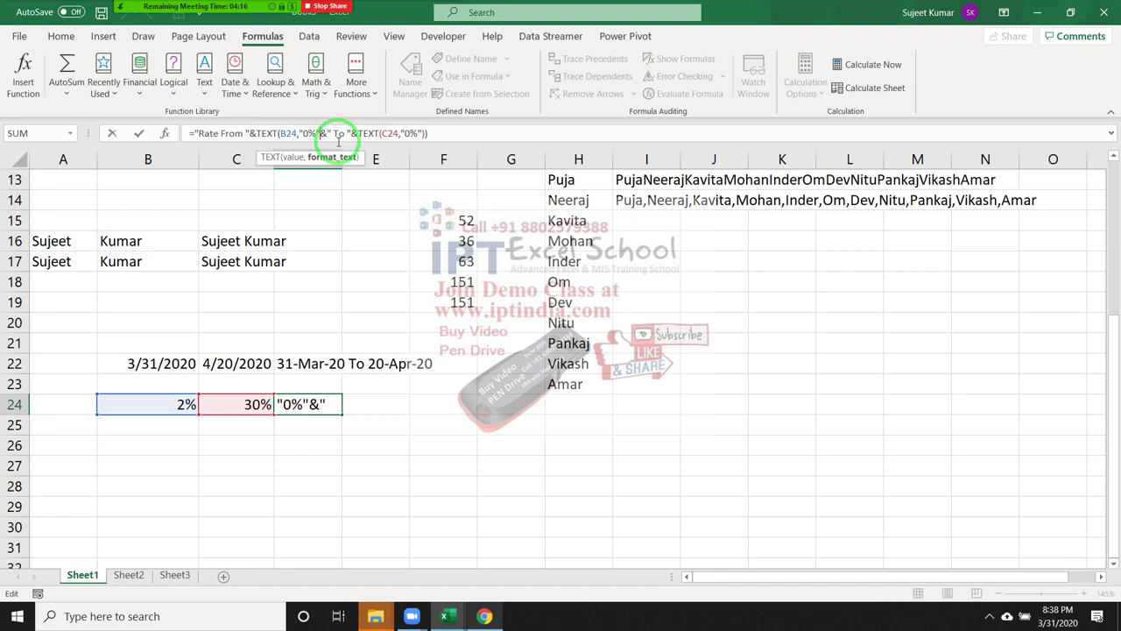
{"action": "type", "text": ")"}
{"action": "key", "text": "Return"}
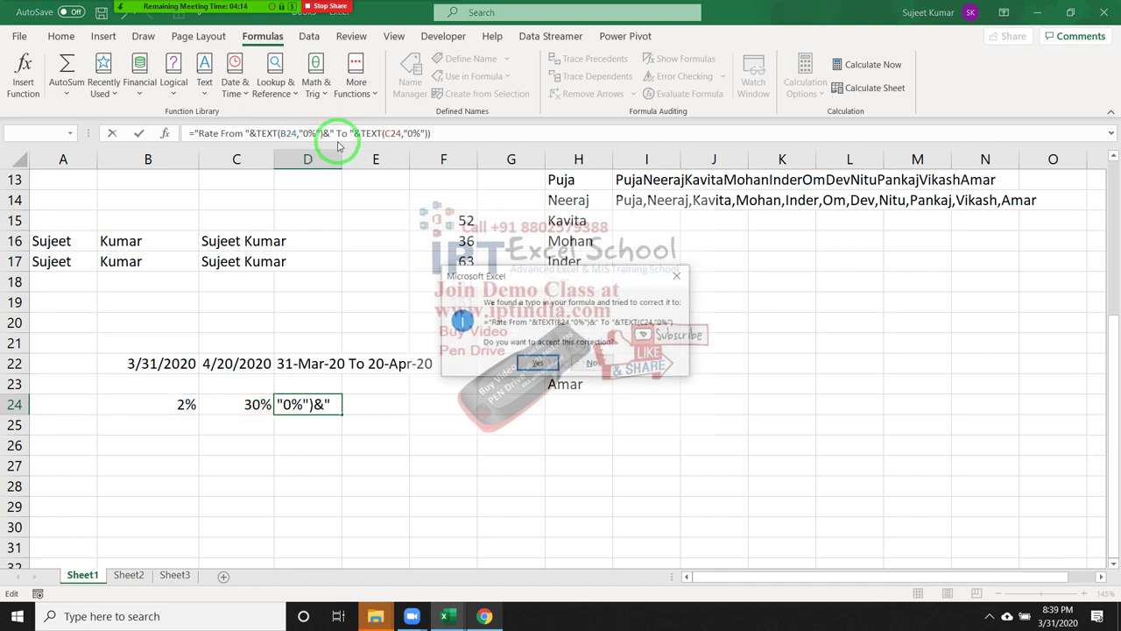
{"action": "key", "text": "Return"}
{"action": "key", "text": "Up"}
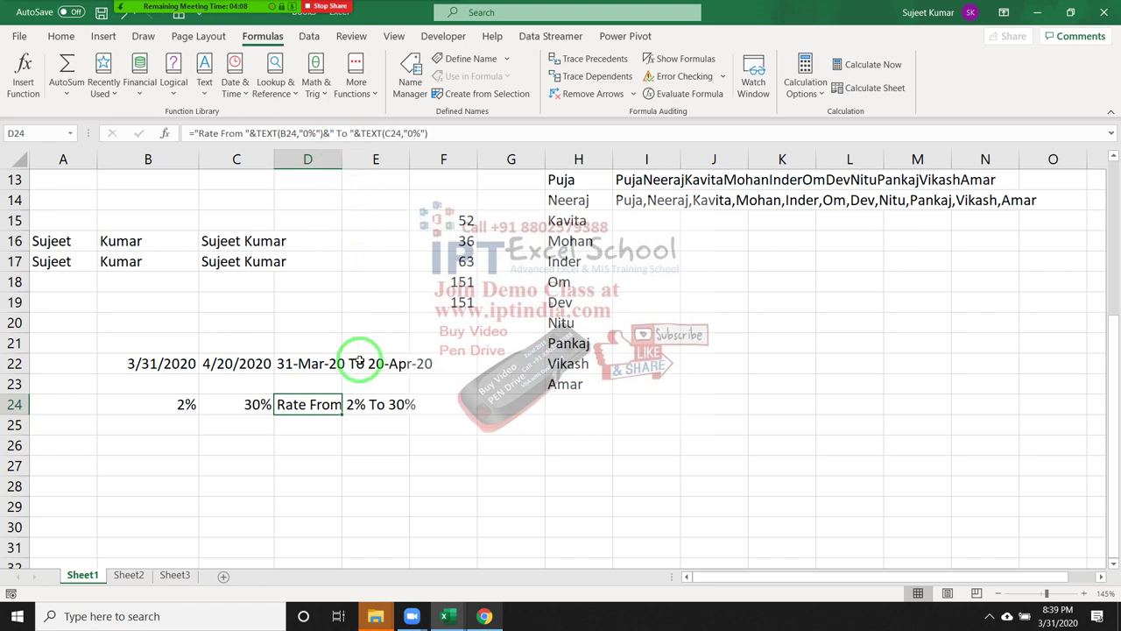
{"action": "left_click", "coordinate": [184, 366]}
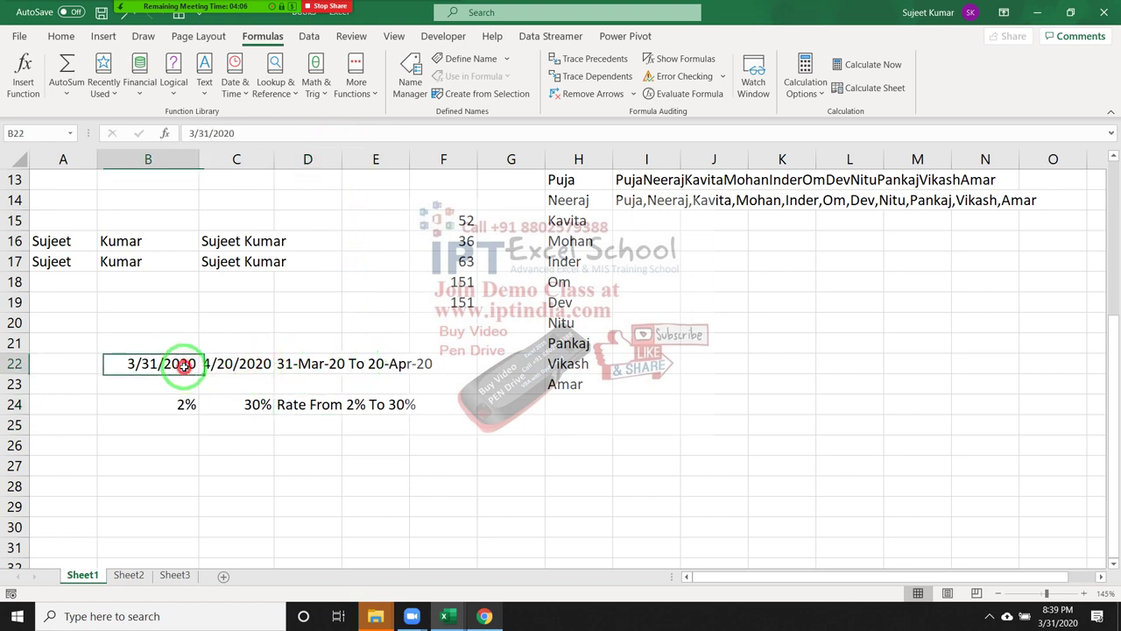
{"action": "left_click_drag", "start_coordinate": [184, 366], "coordinate": [204, 382]}
{"action": "key", "text": "ctrl+d"}
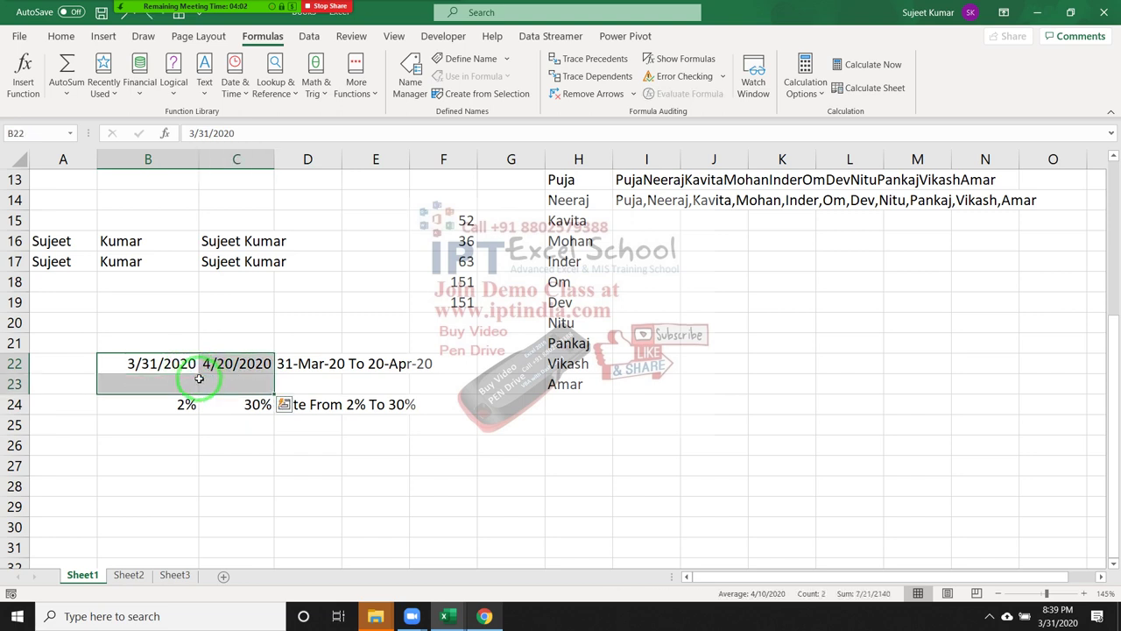
{"action": "key", "text": "ctrl+z"}
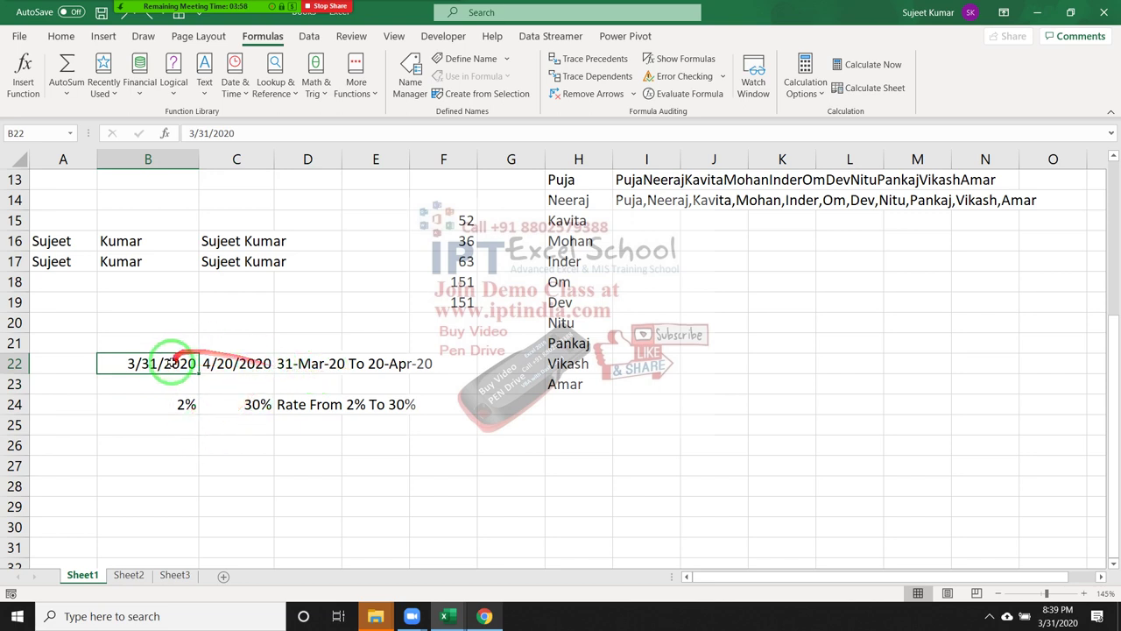
{"action": "left_click_drag", "start_coordinate": [168, 368], "coordinate": [202, 380]}
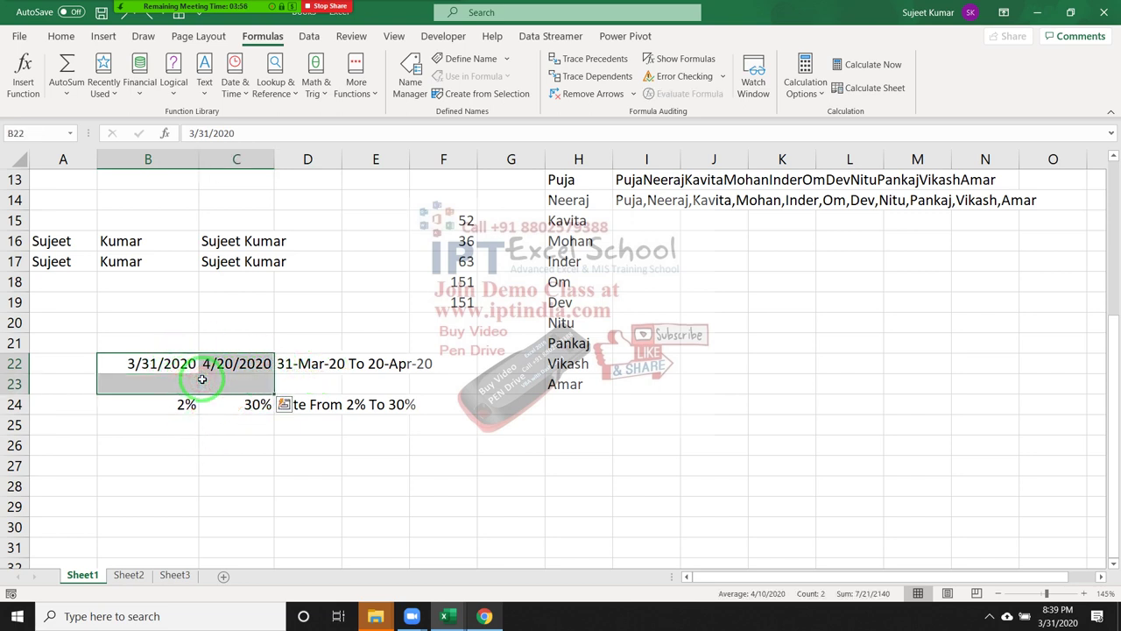
{"action": "key", "text": "ctrl+d"}
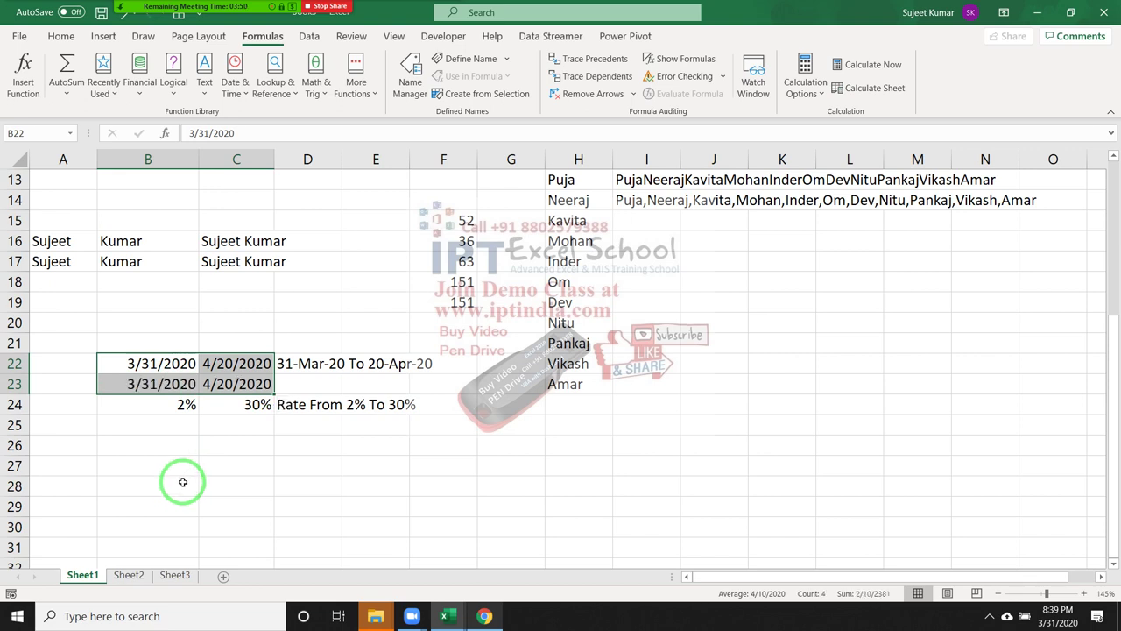
{"action": "key", "text": "ctrl+z"}
{"action": "left_click", "coordinate": [271, 487]}
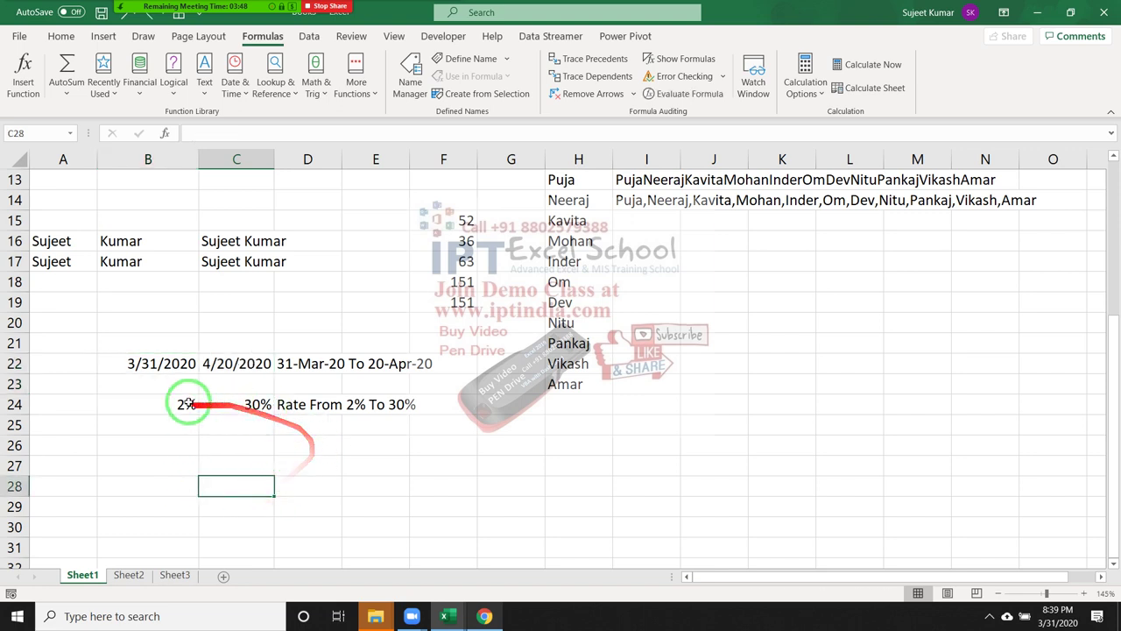
{"action": "left_click_drag", "start_coordinate": [175, 384], "coordinate": [242, 385]}
{"action": "key", "text": "ctrl+d"}
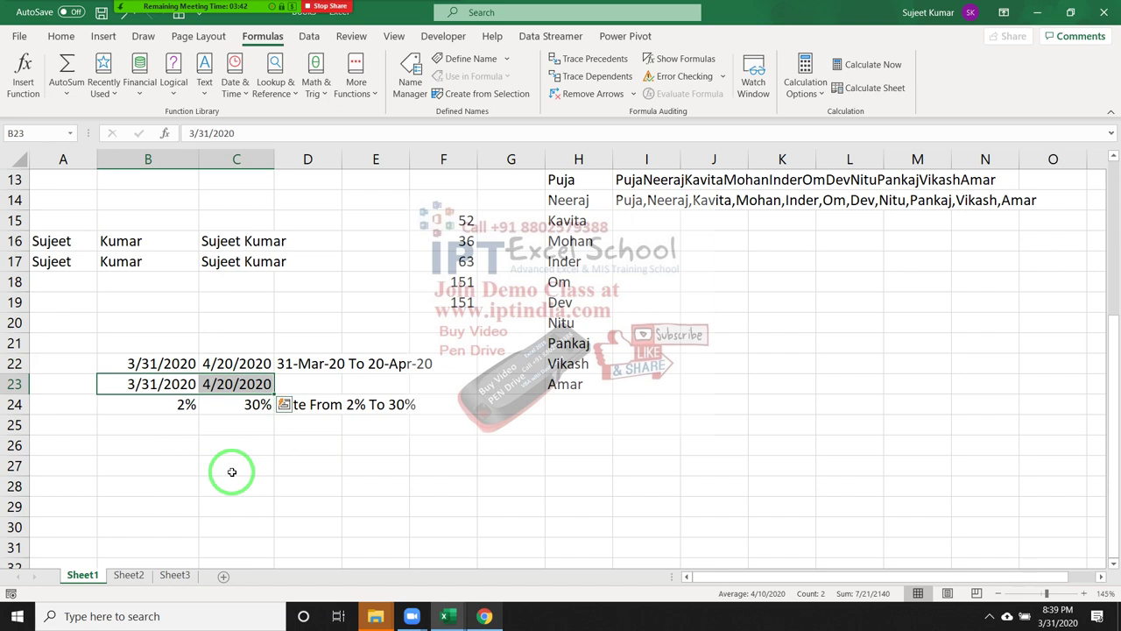
{"action": "key", "text": "ctrl+z"}
{"action": "left_click", "coordinate": [256, 467]}
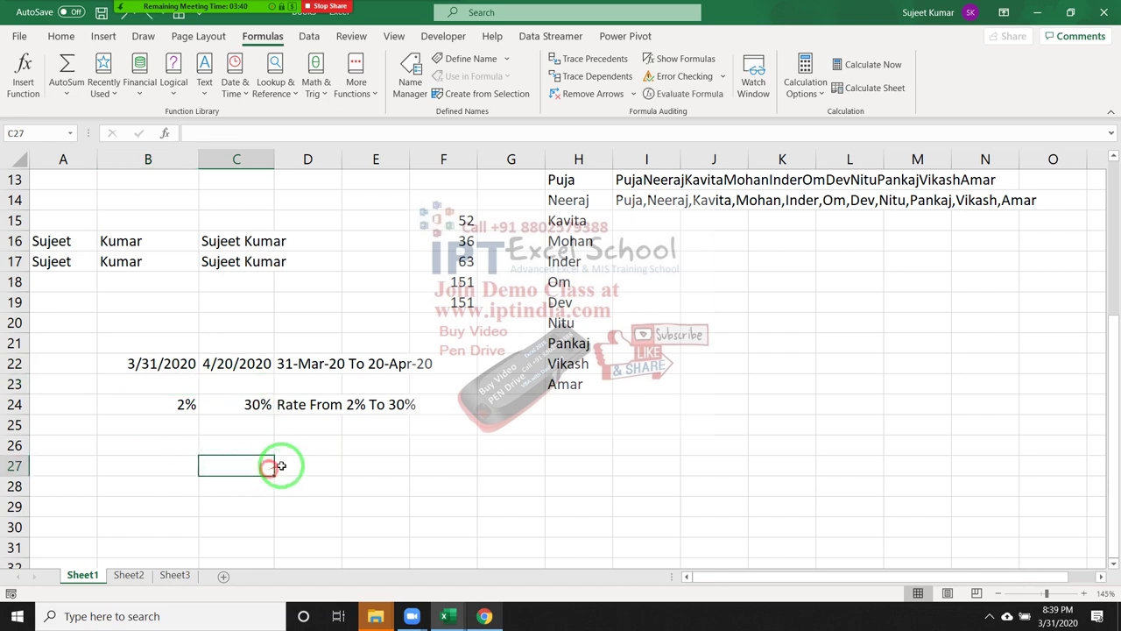
{"action": "left_click", "coordinate": [319, 404]}
{"action": "double_click", "coordinate": [320, 405]}
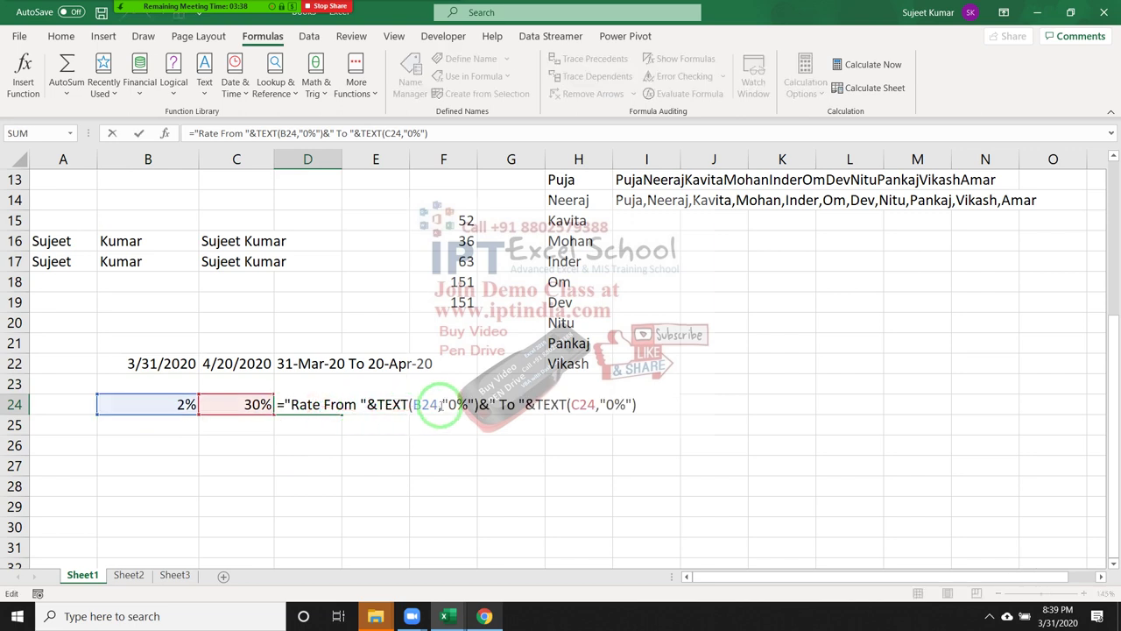
{"action": "key", "text": "Escape"}
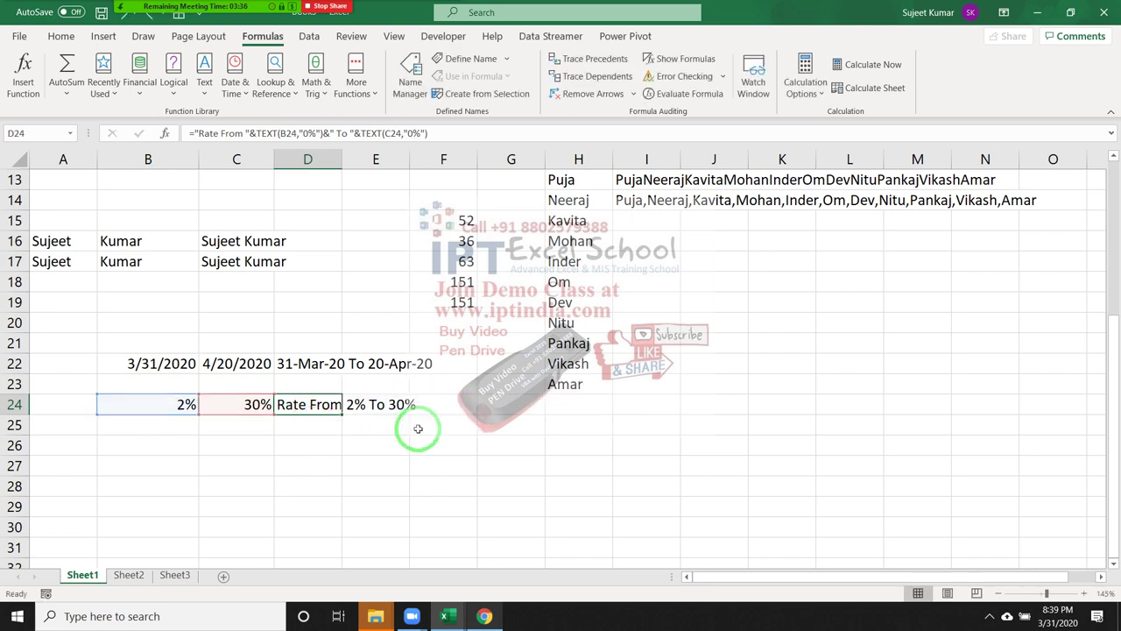
{"action": "left_click", "coordinate": [257, 462]}
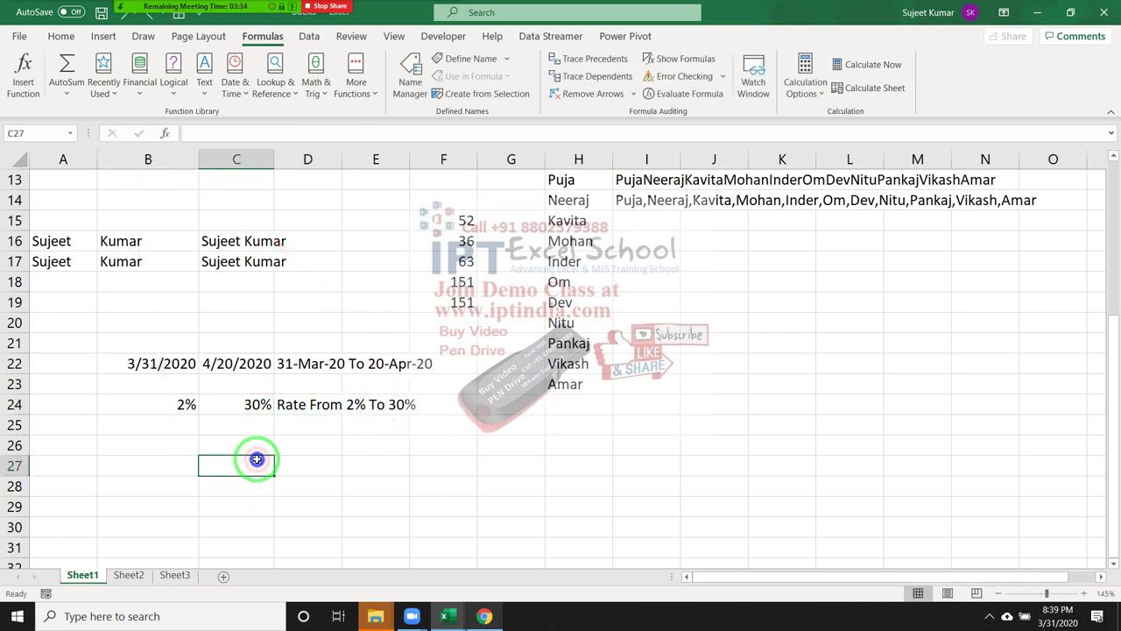
{"action": "right_click", "coordinate": [257, 459]}
{"action": "left_click", "coordinate": [290, 375]}
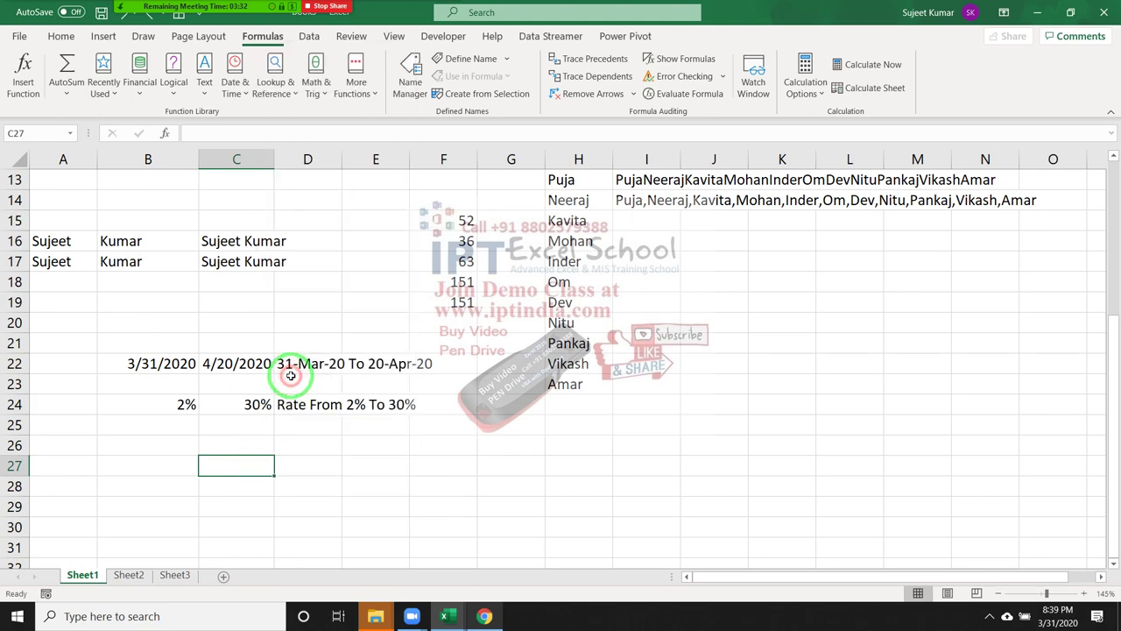
{"action": "left_click", "coordinate": [122, 218]}
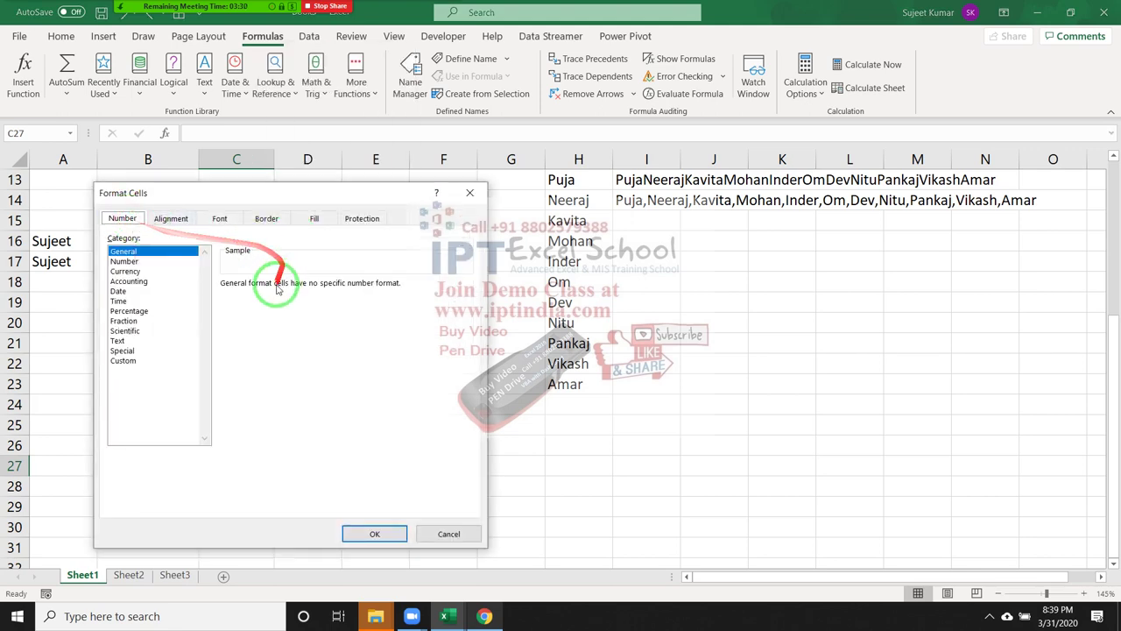
{"action": "left_click", "coordinate": [127, 360]}
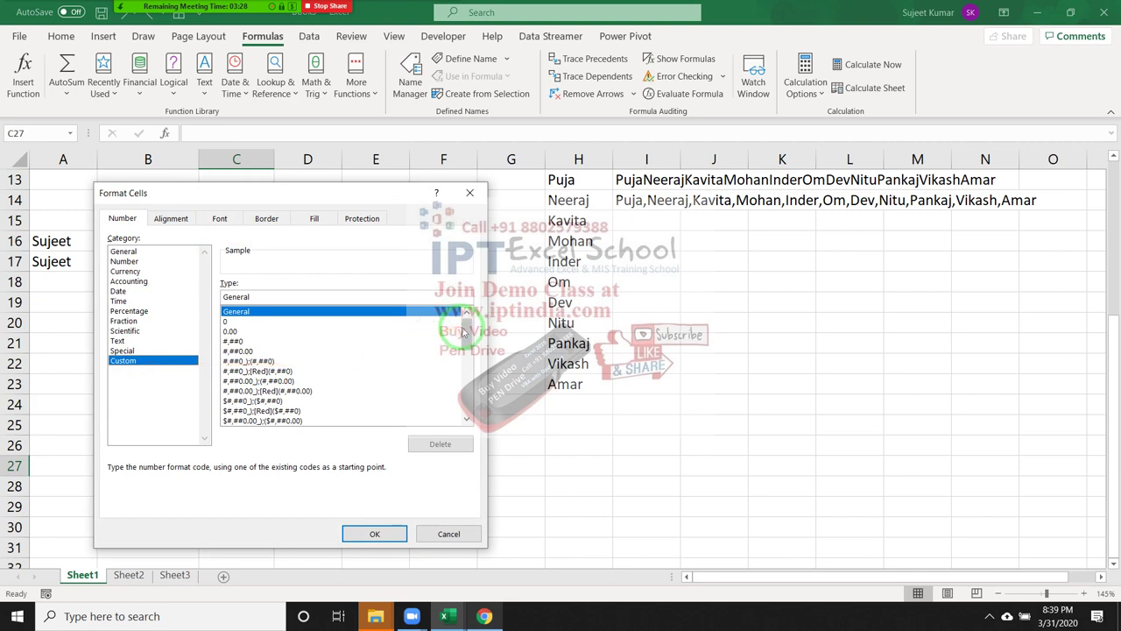
{"action": "mouse_move", "coordinate": [465, 331]}
{"action": "left_mouse_down"}
{"action": "mouse_move", "coordinate": [469, 354]}
{"action": "mouse_move", "coordinate": [466, 315]}
{"action": "left_mouse_up"}
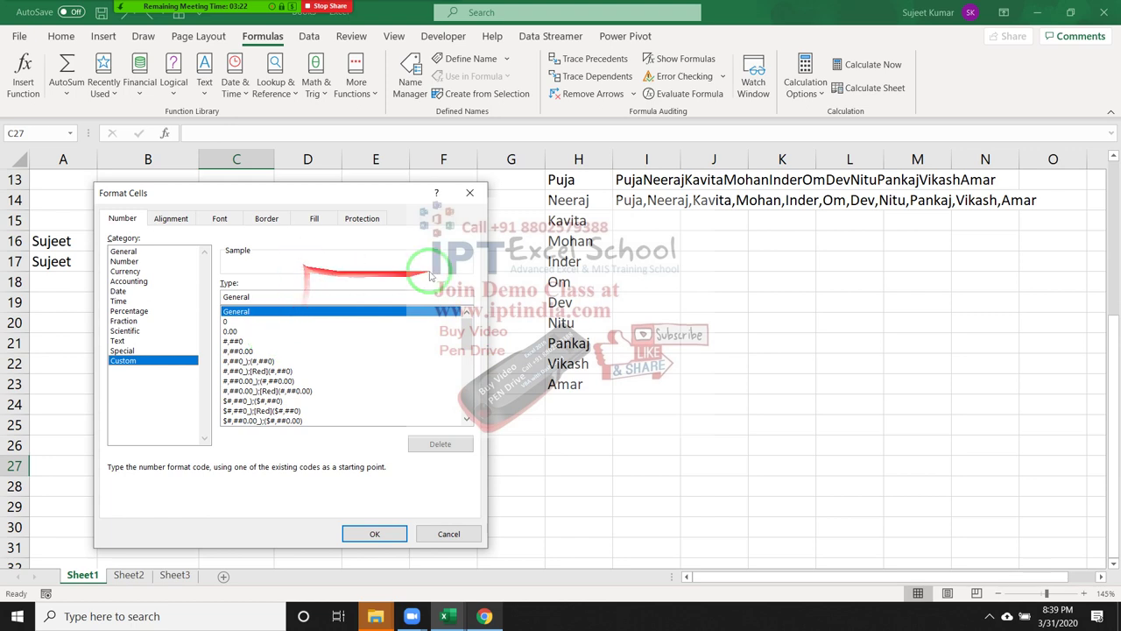
{"action": "left_click", "coordinate": [481, 198]}
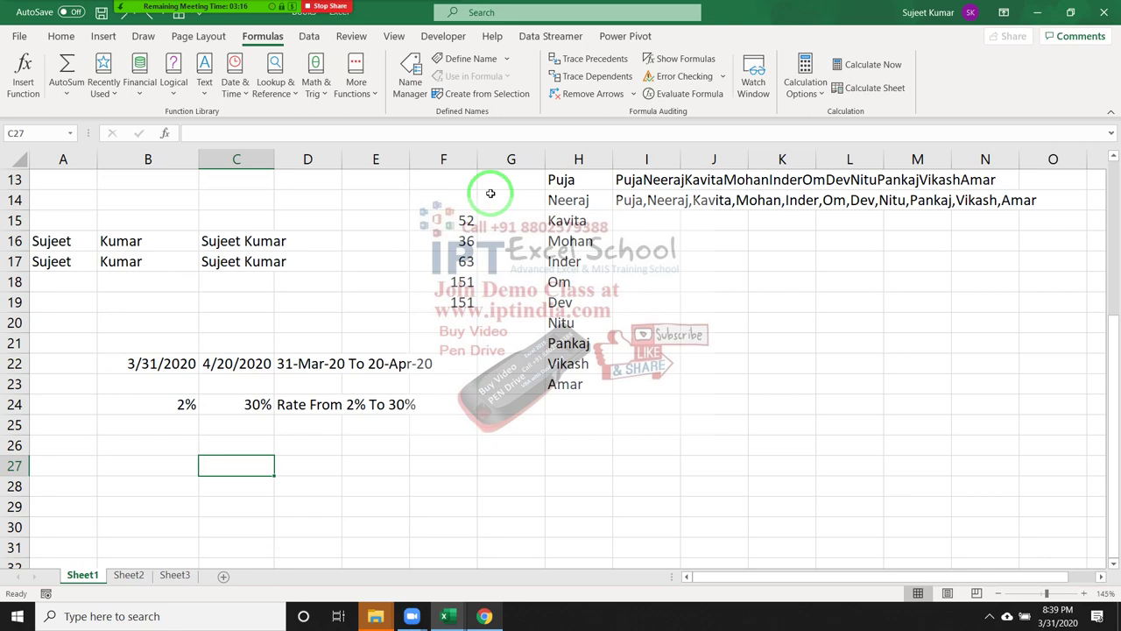
Step: Minimize Excel, close the Google Translate tab, then minimize Chrome and Book4 to show the desktop
{"action": "left_click", "coordinate": [1048, 13]}
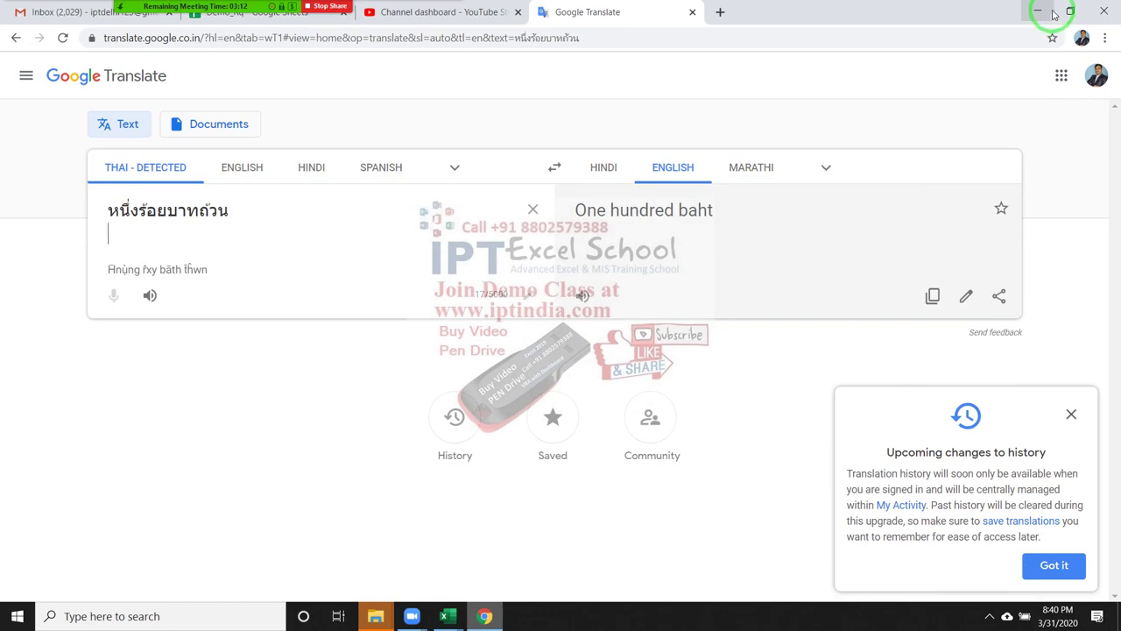
{"action": "left_click", "coordinate": [692, 11]}
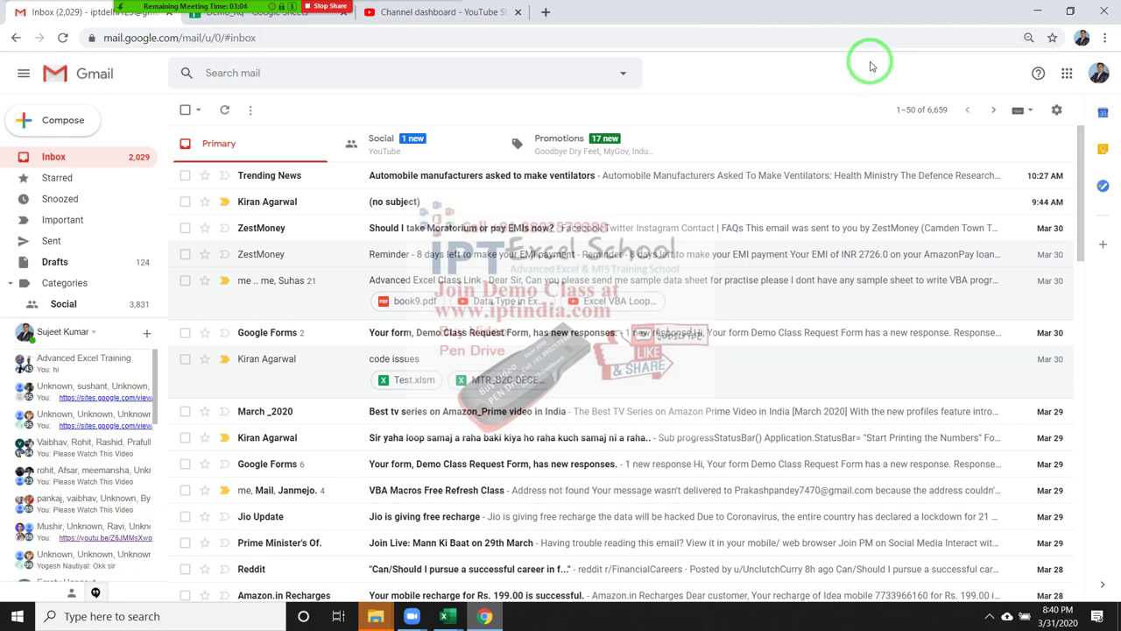
{"action": "left_click", "coordinate": [1037, 11]}
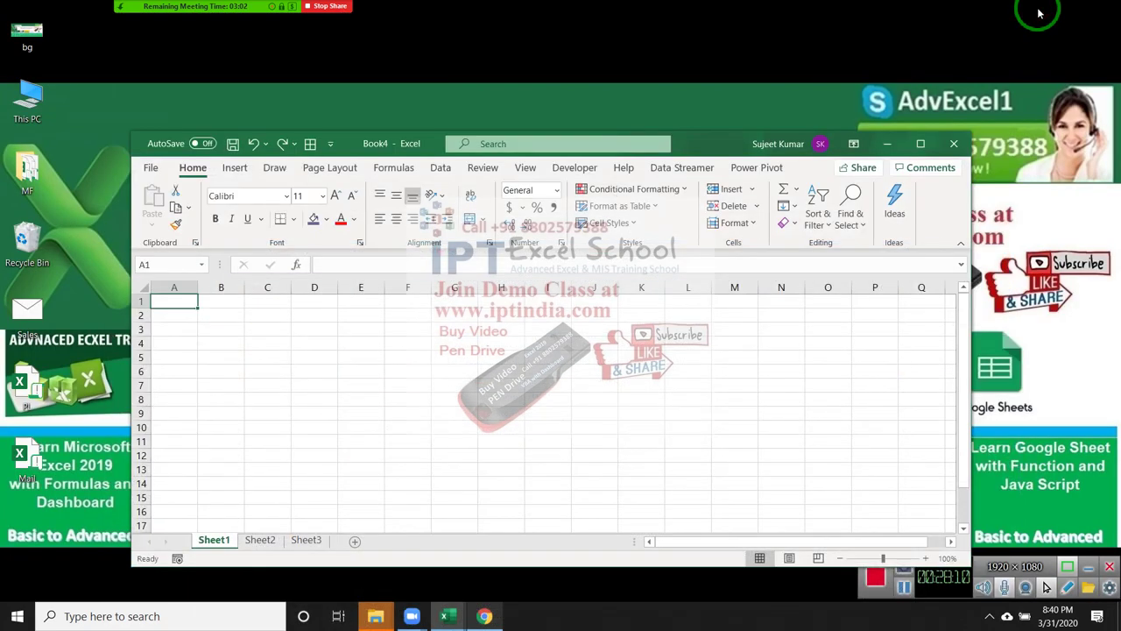
{"action": "left_click", "coordinate": [888, 143]}
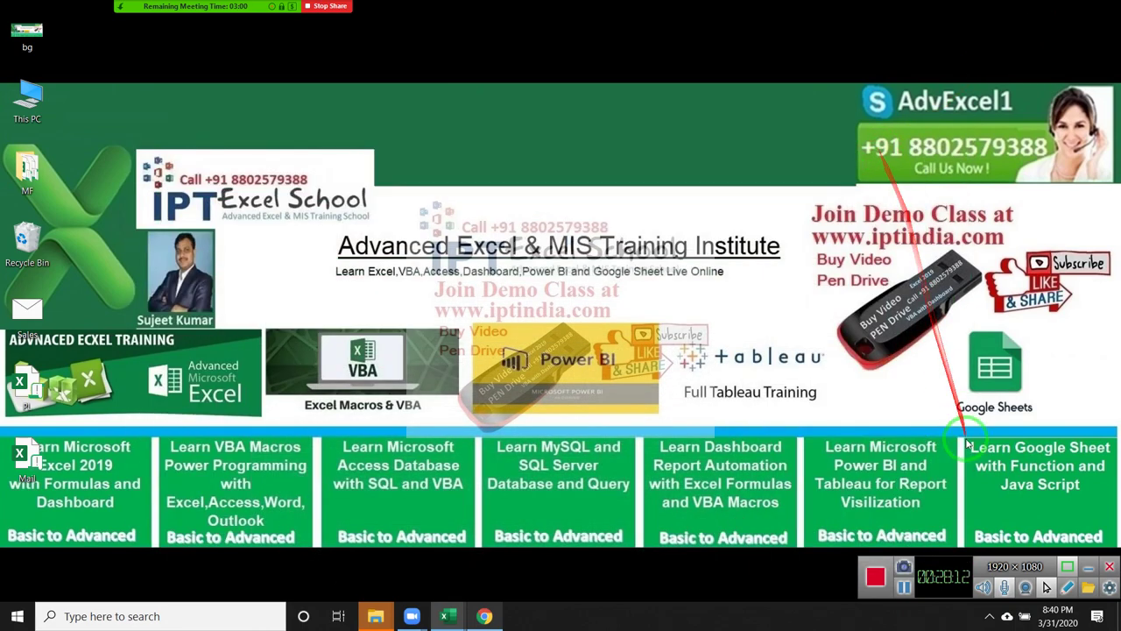